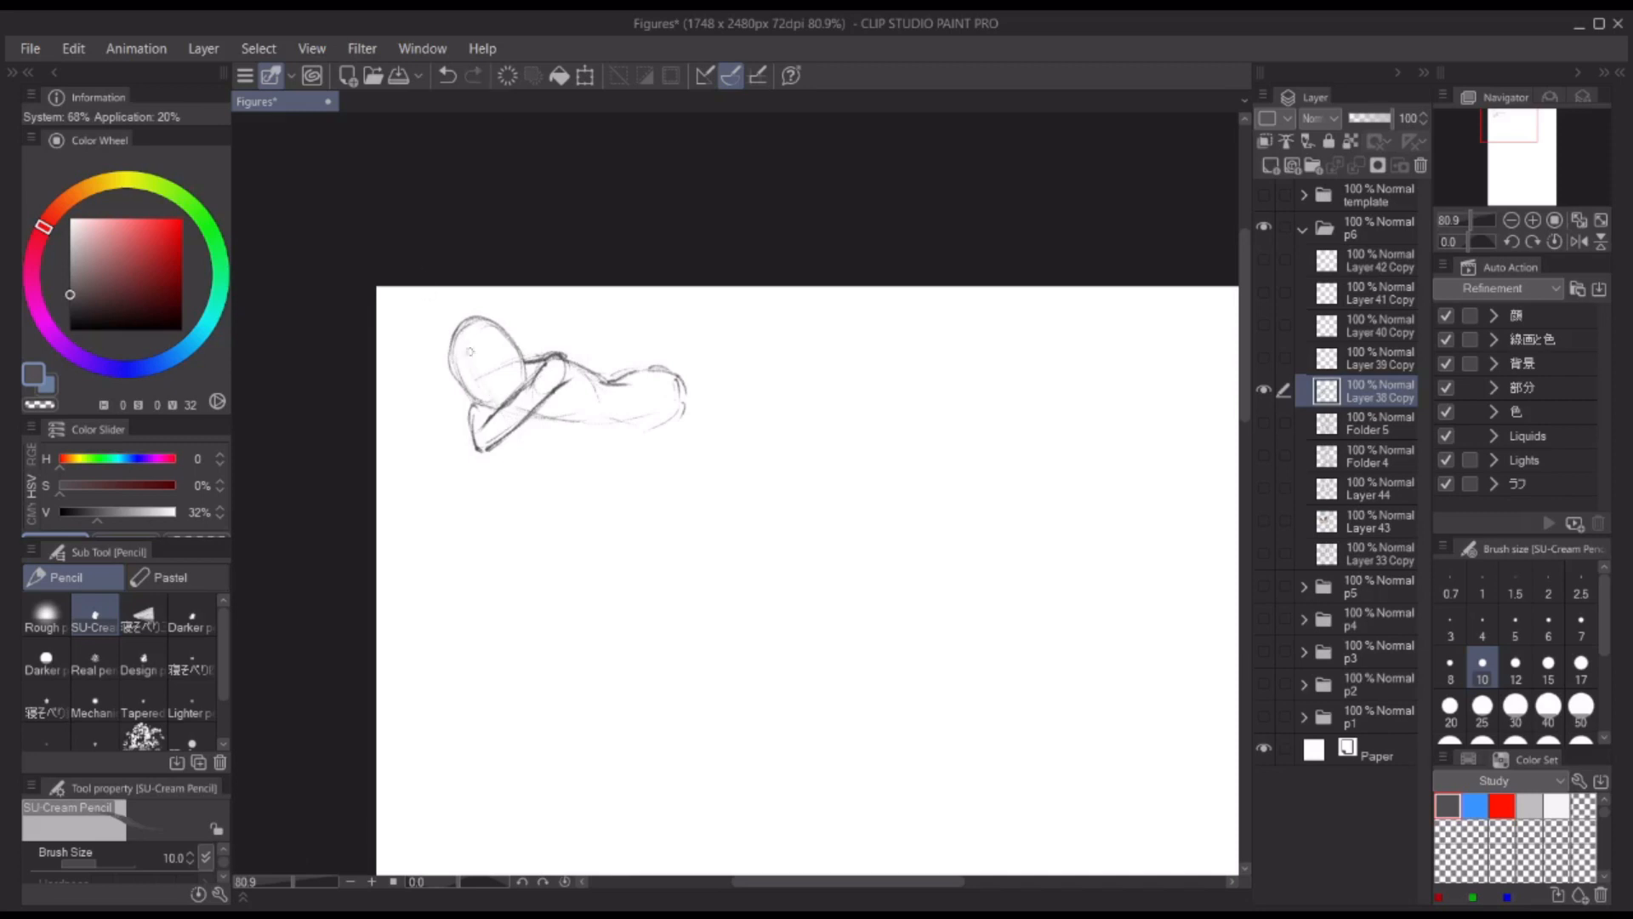
Step: Sketch the reclining figure's propping arms, head outline with face guidelines, and darker torso and hip contours
left_click_drag(461, 380, 493, 410)
mouse_move(452, 356)
left_mouse_down()
mouse_move(473, 326)
mouse_move(515, 337)
left_mouse_up()
mouse_move(501, 327)
left_mouse_down()
mouse_move(524, 379)
mouse_move(425, 430)
mouse_move(599, 425)
mouse_move(570, 433)
left_mouse_up()
mouse_move(598, 396)
left_mouse_down()
mouse_move(602, 423)
mouse_move(667, 424)
left_mouse_up()
left_click_drag(775, 440, 837, 430)
left_click_drag(838, 430, 807, 416)
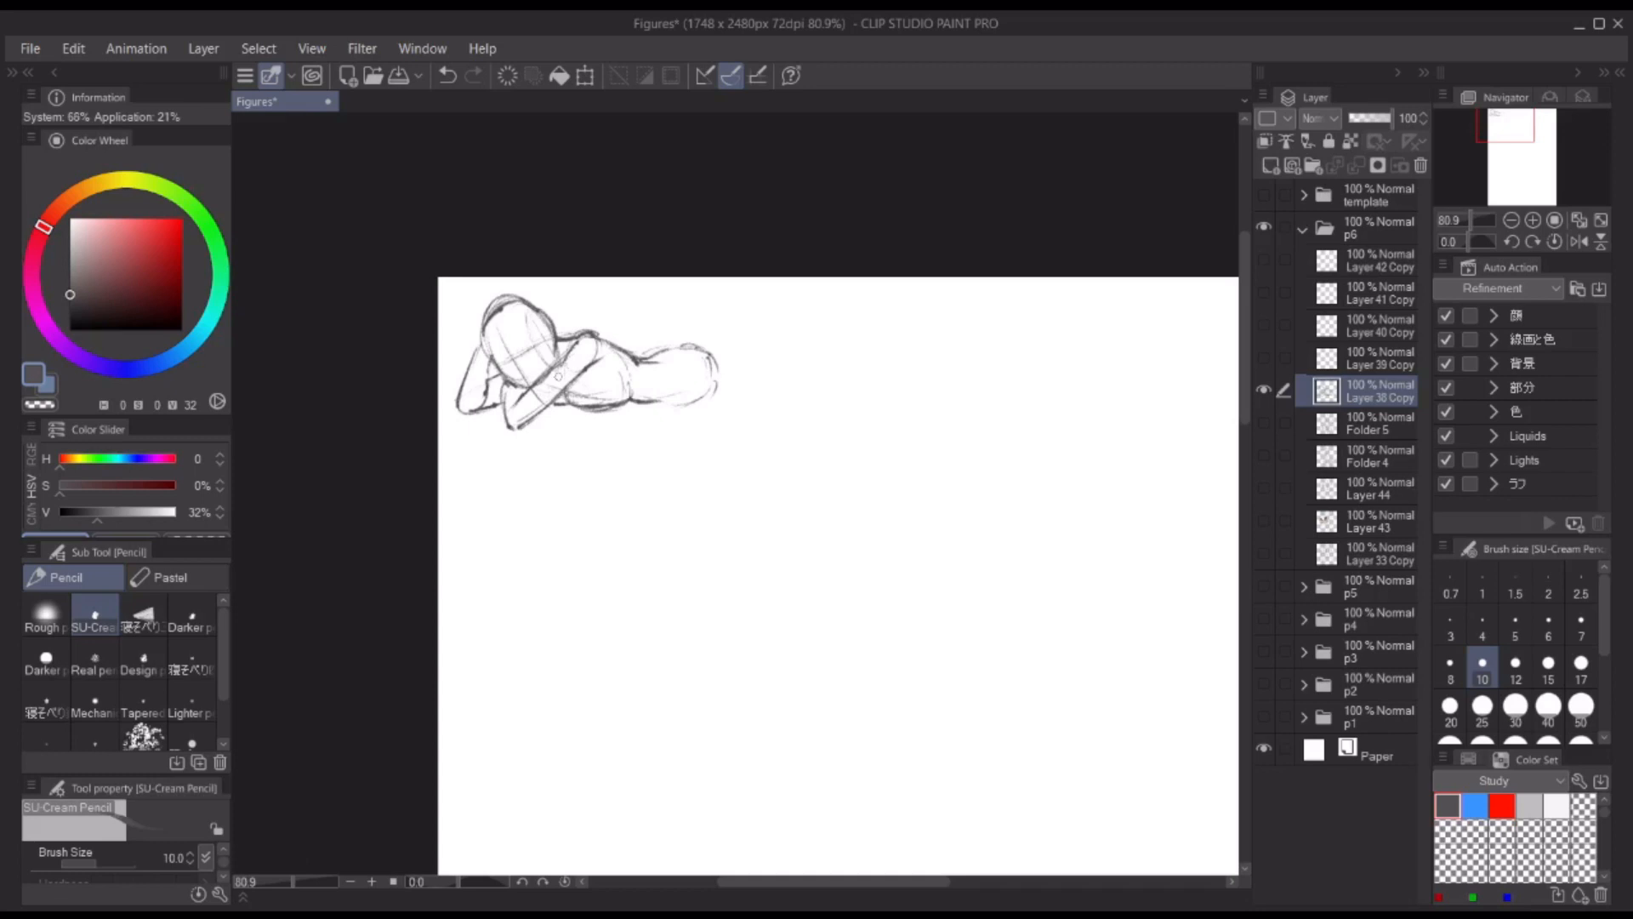
Step: Sketch the head oval of a second, upright figure beside the reclining one
left_click_drag(953, 264, 814, 77)
scroll(740, 170, "down", 5)
scroll(714, 310, "up", 6)
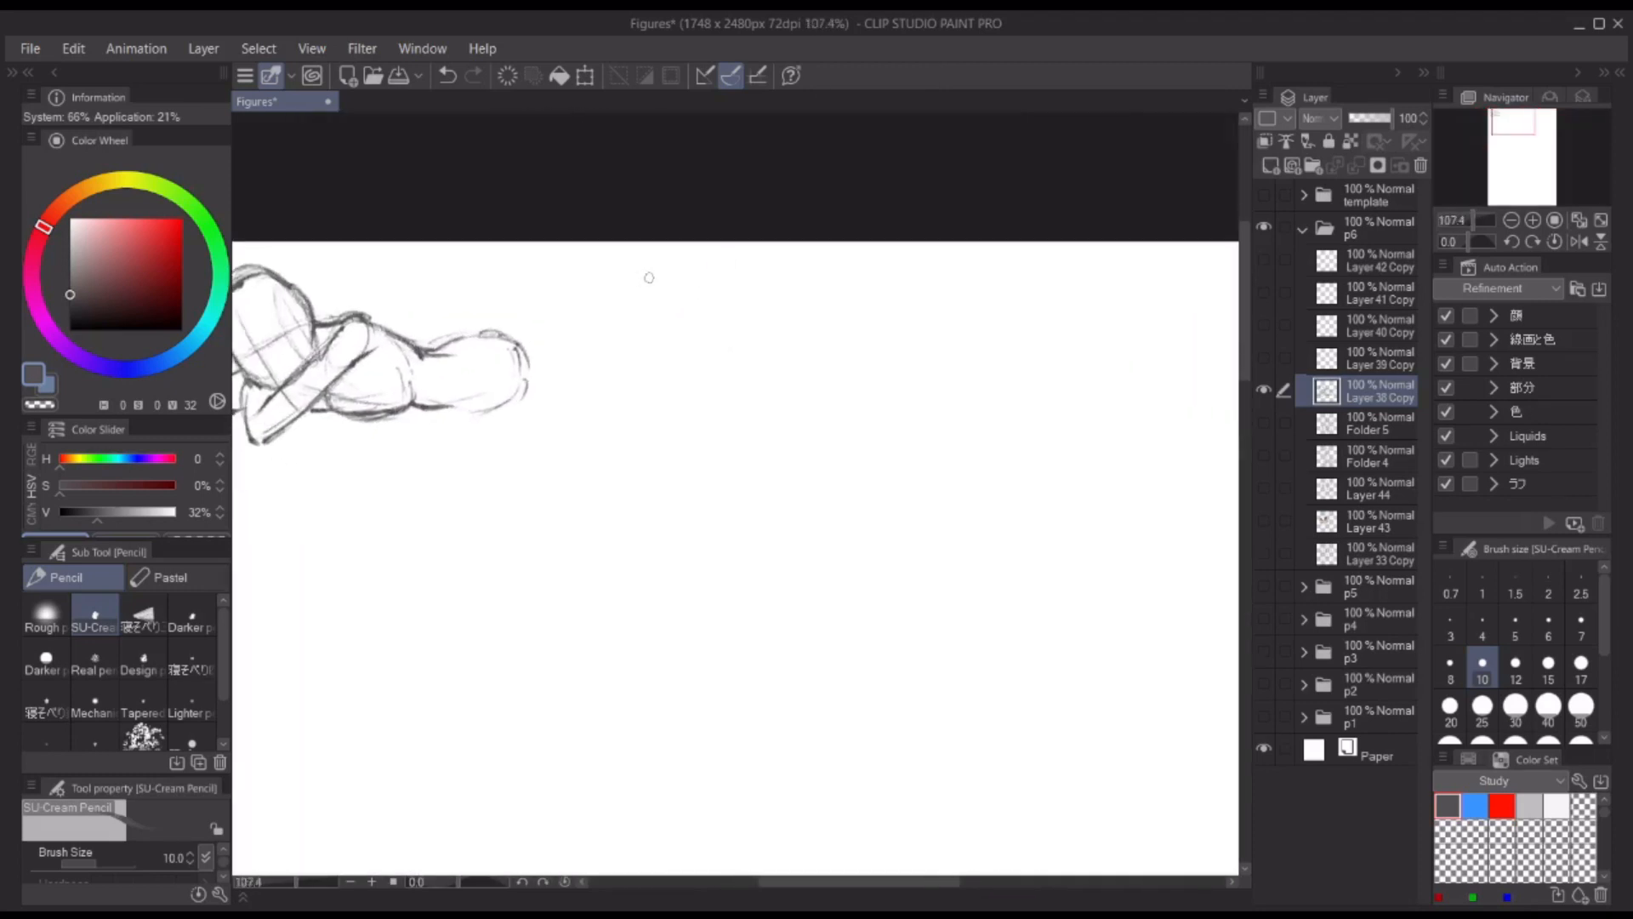
key("ctrl+z")
mouse_move(630, 273)
left_mouse_down()
mouse_move(659, 258)
mouse_move(624, 306)
left_mouse_up()
mouse_move(671, 263)
left_mouse_down()
mouse_move(635, 267)
mouse_move(651, 341)
left_mouse_up()
mouse_move(682, 298)
left_mouse_down()
mouse_move(658, 342)
mouse_move(662, 269)
left_mouse_up()
mouse_move(636, 257)
left_mouse_down()
mouse_move(623, 308)
mouse_move(662, 254)
left_mouse_up()
Step: Add crossing face guidelines to the upright figure's head, strengthen its outline and start the shoulder line
left_click_drag(655, 247, 633, 350)
mouse_move(614, 280)
left_mouse_down()
mouse_move(663, 282)
mouse_move(673, 266)
mouse_move(633, 241)
mouse_move(641, 324)
mouse_move(671, 292)
left_mouse_up()
left_click_drag(659, 233, 611, 300)
left_click_drag(636, 233, 677, 247)
key("ctrl+z")
mouse_move(606, 321)
left_mouse_down()
mouse_move(670, 316)
mouse_move(636, 300)
left_mouse_up()
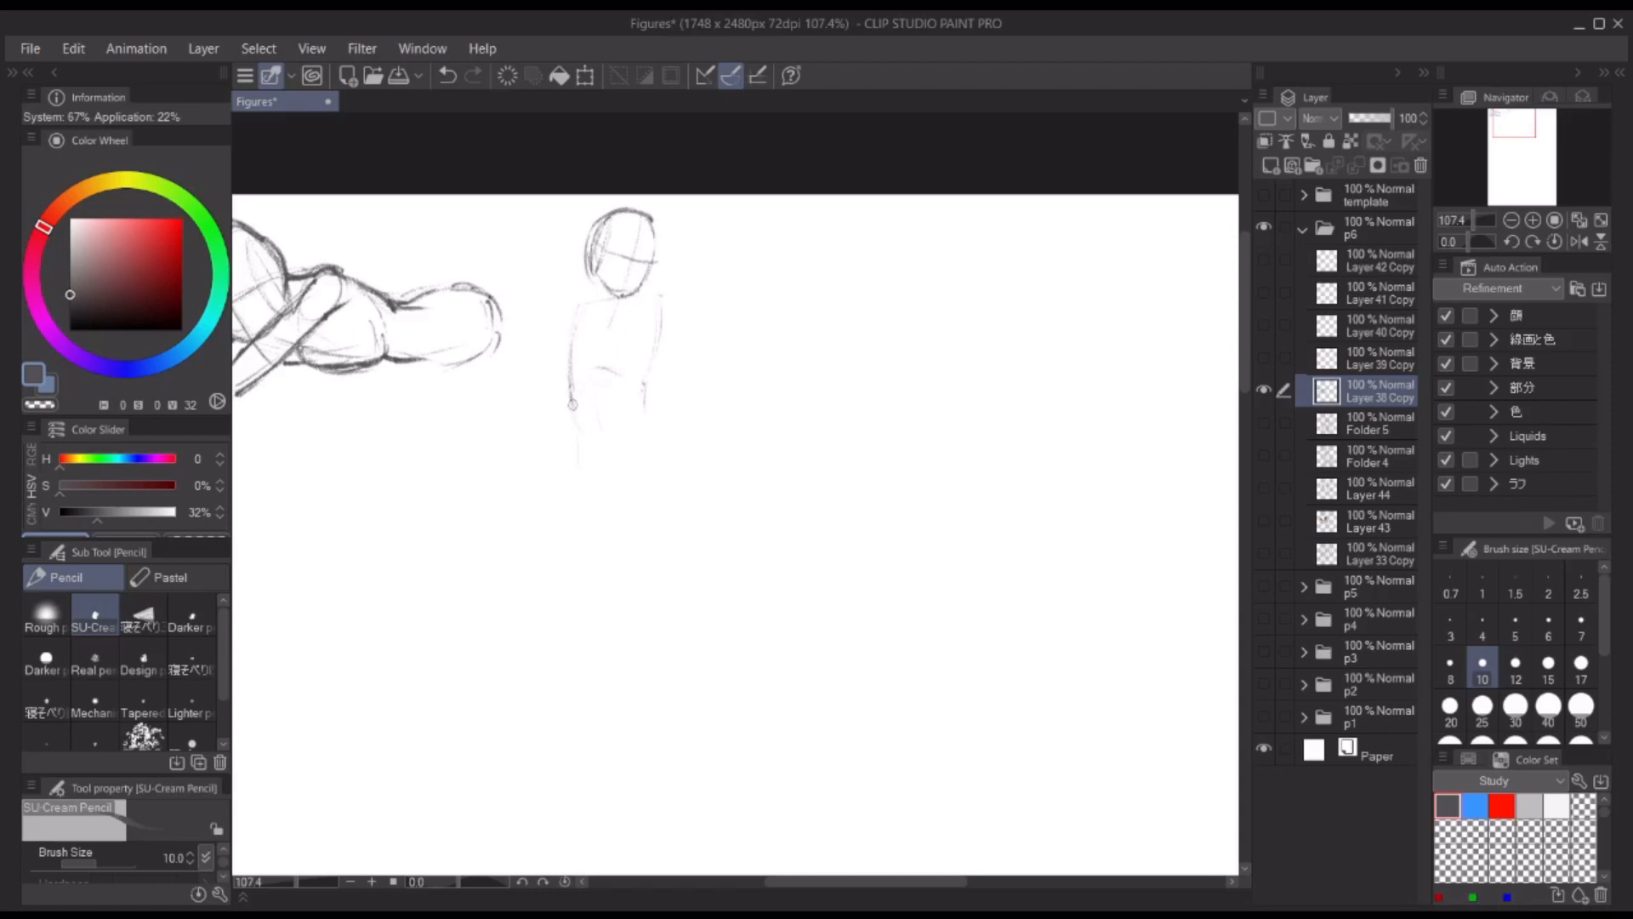
Step: Draw the upright figure's torso sides and block in the pelvis with one hip pushed out
left_click_drag(661, 306, 648, 402)
left_click_drag(619, 472, 677, 473)
left_click_drag(644, 383, 687, 423)
left_click_drag(572, 407, 645, 493)
left_click_drag(642, 437, 685, 474)
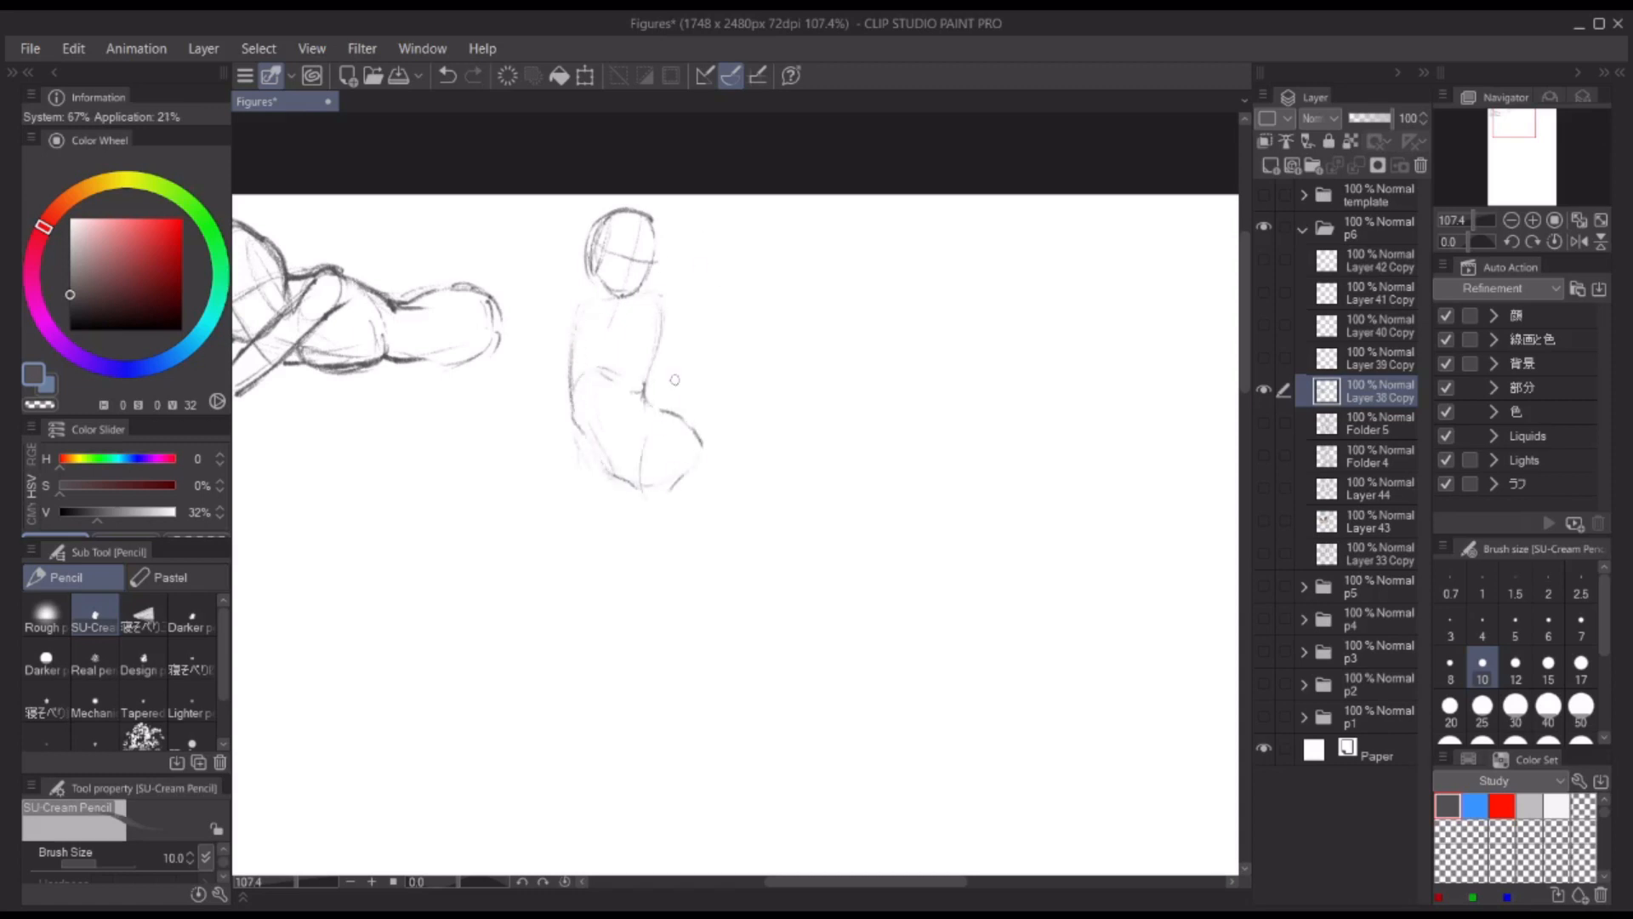
Step: Sketch both thighs of the upright figure down to the knees
left_click_drag(606, 575, 628, 570)
left_click_drag(701, 441, 640, 576)
key("ctrl+z")
left_click_drag(648, 443, 638, 477)
mouse_move(631, 490)
left_mouse_down()
mouse_move(606, 570)
mouse_move(634, 576)
left_mouse_up()
mouse_move(578, 312)
left_mouse_down()
mouse_move(592, 458)
mouse_move(555, 572)
left_mouse_up()
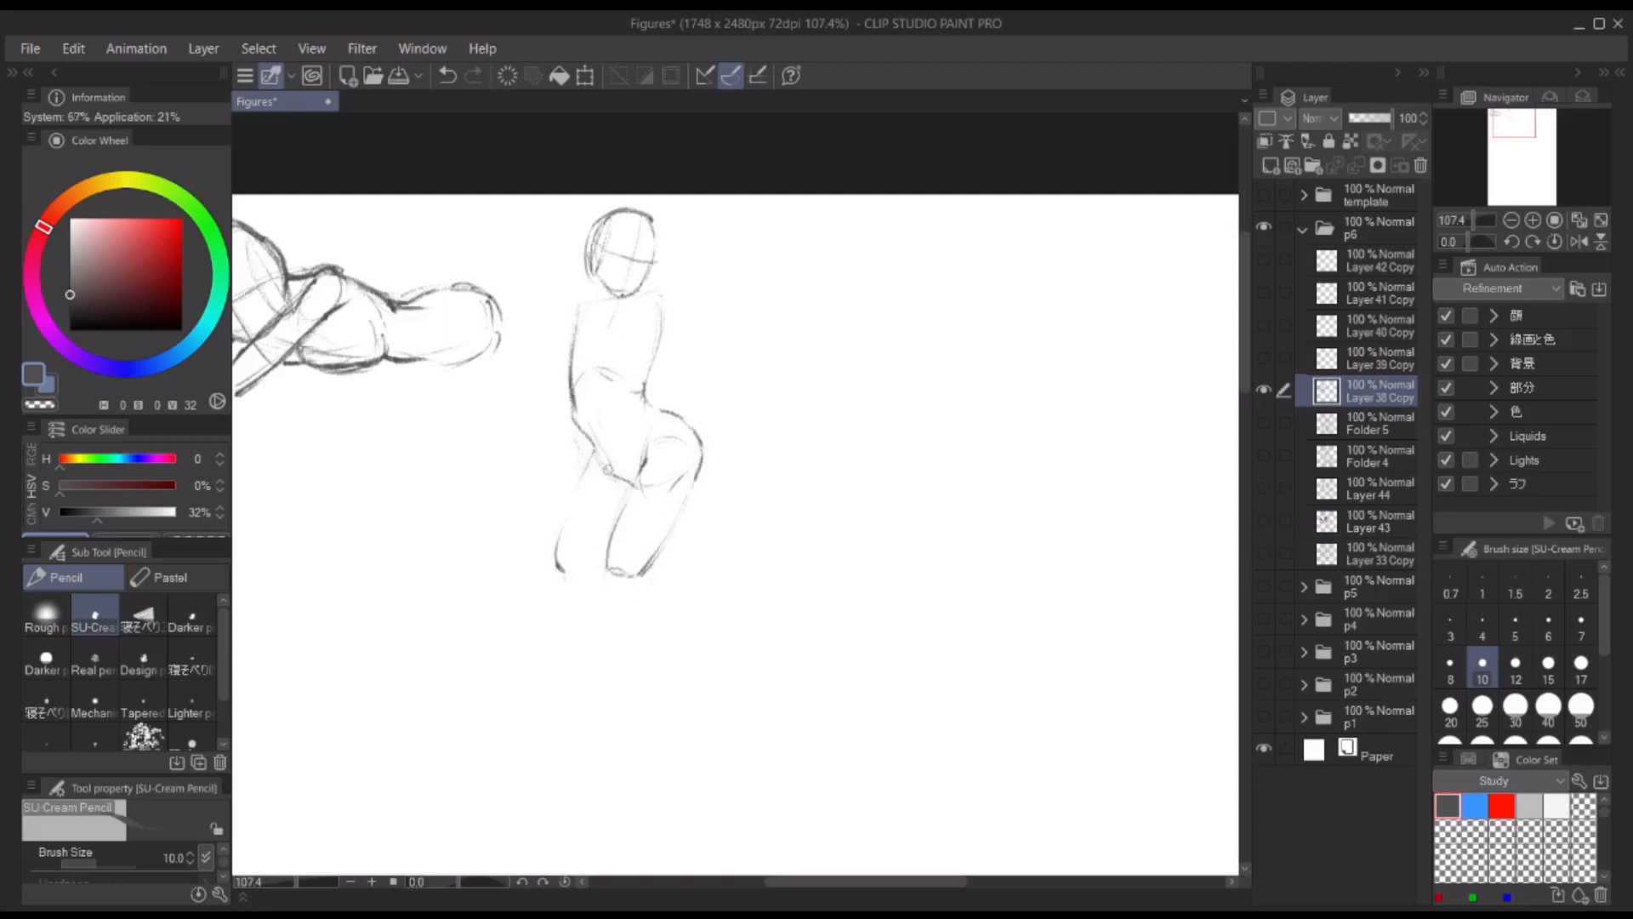
Step: Darken the upright figure's hip, crotch and thigh contours, undoing the stray stroke near the knee
left_click_drag(661, 445, 631, 502)
left_click_drag(577, 419, 593, 468)
left_click_drag(572, 492, 553, 563)
left_click_drag(639, 478, 618, 523)
left_click_drag(747, 297, 758, 313)
left_click_drag(614, 589, 620, 604)
key("ctrl+z")
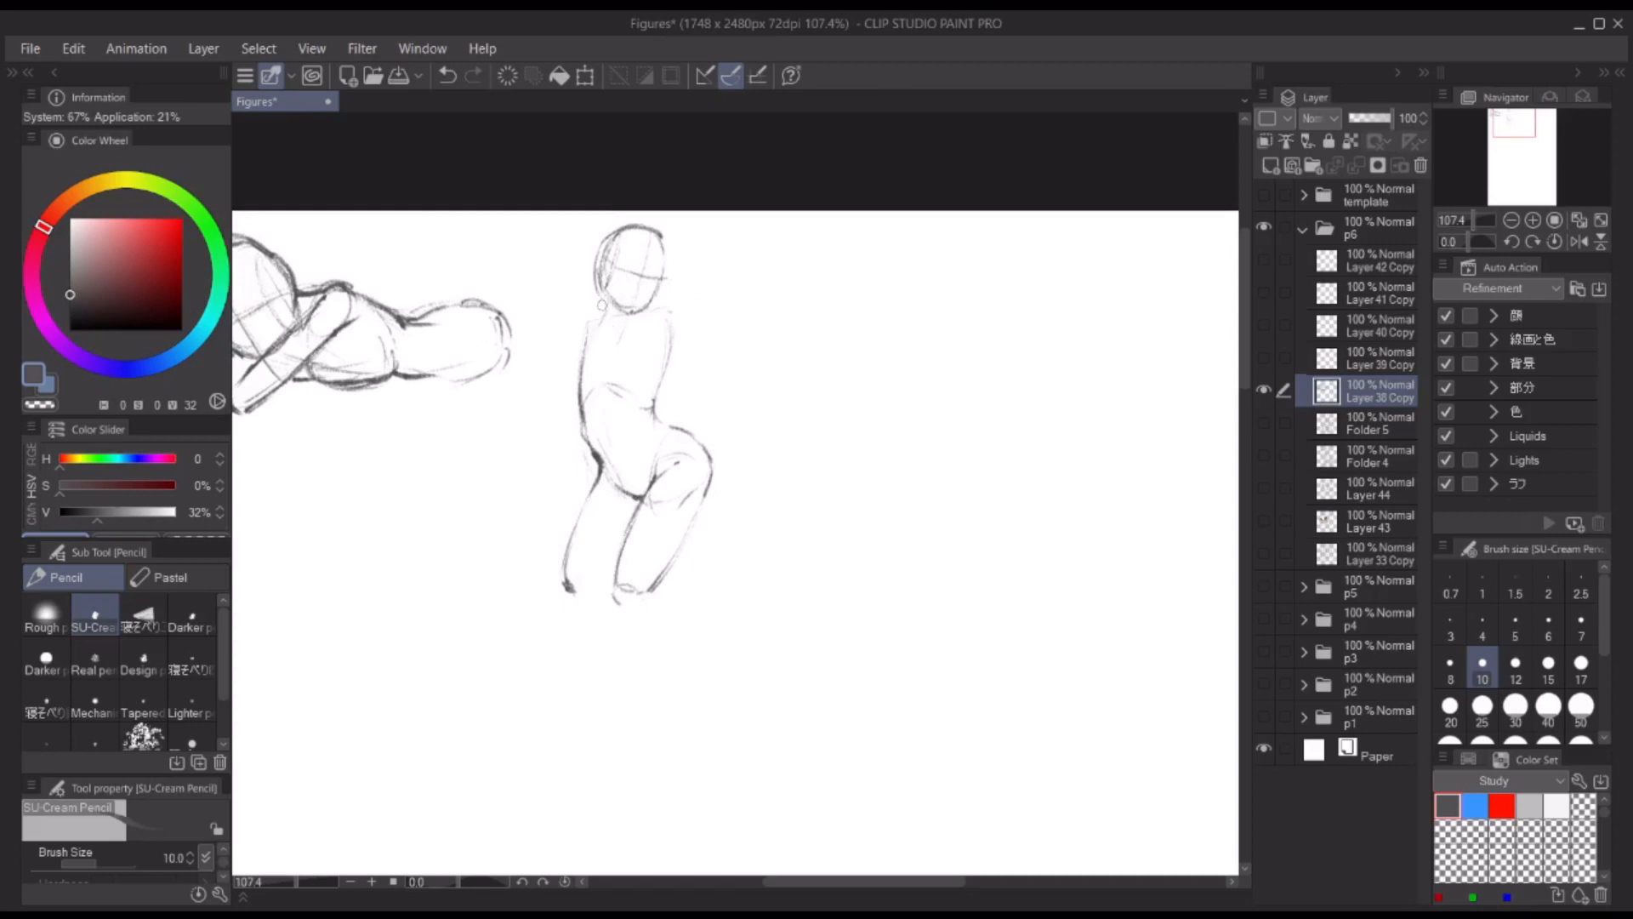
Step: Add the upright figure's rounded shoulder and rough in the other arm stretched out sideways
left_click_drag(591, 322, 576, 352)
mouse_move(573, 327)
left_mouse_down()
mouse_move(606, 312)
mouse_move(566, 349)
left_mouse_up()
left_click_drag(568, 340, 578, 374)
mouse_move(662, 311)
left_mouse_down()
mouse_move(693, 305)
mouse_move(705, 341)
mouse_move(778, 313)
mouse_move(772, 332)
left_mouse_up()
left_click_drag(697, 303, 779, 324)
mouse_move(668, 293)
left_mouse_down()
mouse_move(699, 297)
mouse_move(663, 318)
left_mouse_up()
key("ctrl+z")
Step: Sketch the hand below the chin and the raised bent arm's elbow, undoing the misplaced strokes
left_click_drag(656, 301, 640, 324)
left_click_drag(640, 324, 660, 318)
mouse_move(659, 326)
left_mouse_down()
mouse_move(694, 323)
mouse_move(704, 301)
left_mouse_up()
key("ctrl+z")
left_click_drag(782, 315, 750, 335)
mouse_move(773, 333)
left_mouse_down()
mouse_move(684, 339)
mouse_move(660, 378)
left_mouse_up()
key("ctrl+z")
key("ctrl+z")
Step: Strengthen the upright figure's head, jaw, shoulder, waist and outer thigh contours
mouse_move(605, 239)
left_mouse_down()
mouse_move(640, 226)
mouse_move(668, 256)
left_mouse_up()
left_click_drag(668, 261, 659, 295)
left_click_drag(603, 242, 631, 317)
left_click_drag(601, 241, 594, 293)
left_click_drag(613, 305, 568, 358)
mouse_move(669, 359)
left_mouse_down()
mouse_move(653, 427)
mouse_move(693, 440)
left_mouse_up()
mouse_move(695, 442)
left_mouse_down()
mouse_move(711, 484)
mouse_move(615, 585)
left_mouse_up()
Step: Lasso the upright figure and transform it to sit slightly closer to the reclining figure
scroll(808, 349, "down", 3)
left_click_drag(809, 350, 765, 329)
key("m")
left_click_drag(544, 249, 557, 246)
key("ctrl+t")
left_click_drag(625, 395, 612, 398)
key("Return")
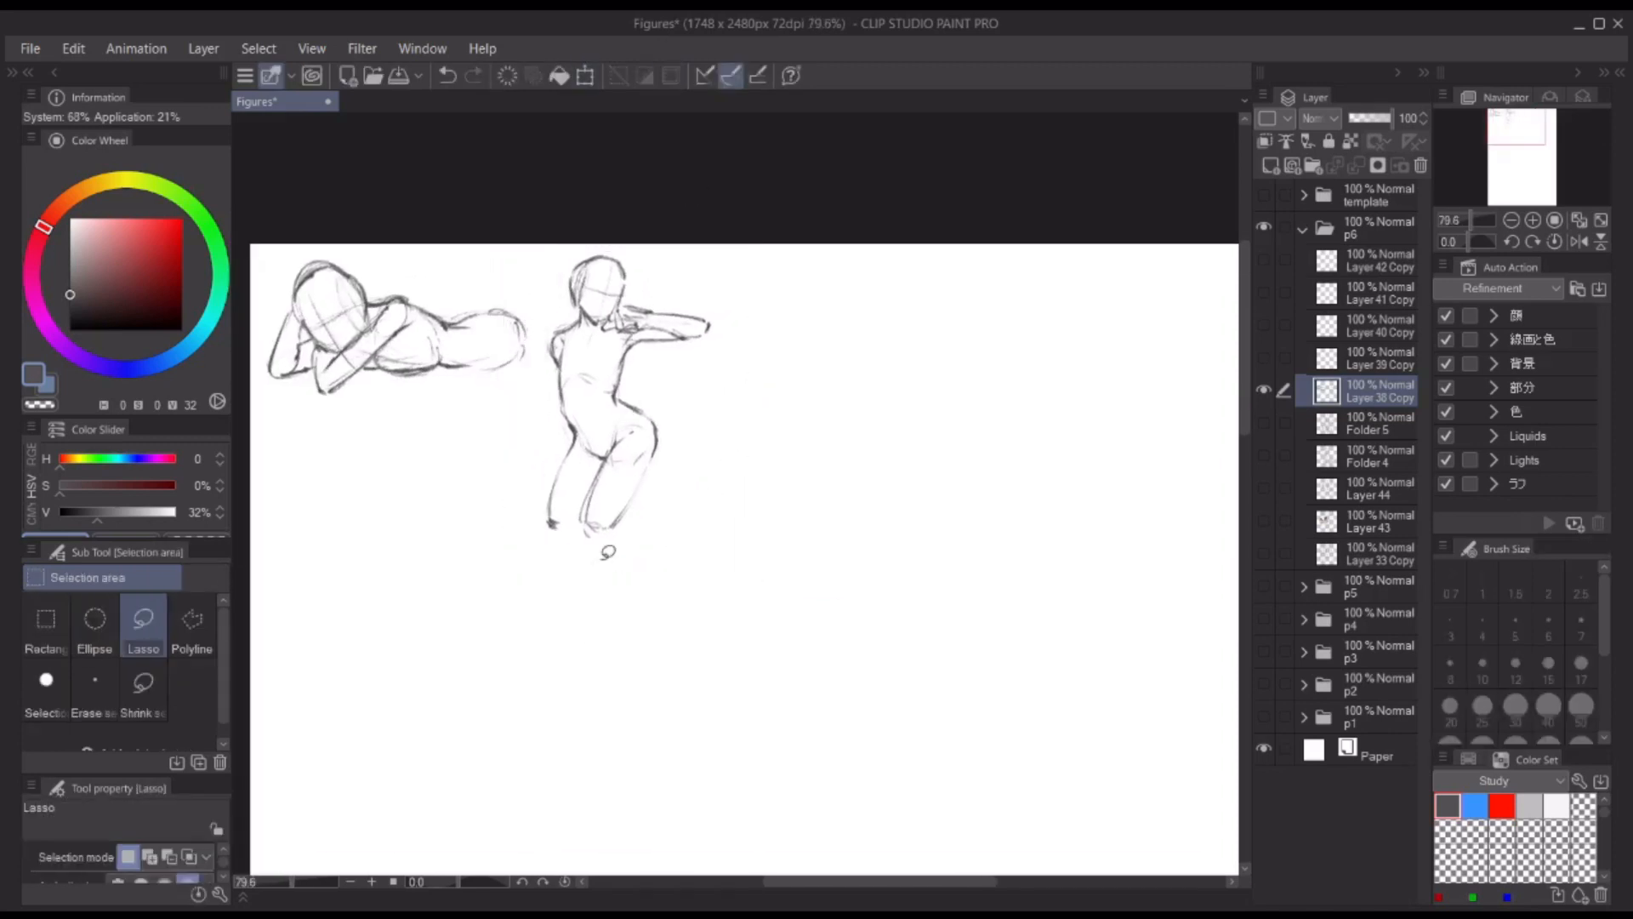
Step: Refine the upright figure's raised forearm, elbow and hand, cleaning up the overlapping lines
key("p")
scroll(653, 325, "up", 4)
left_click_drag(699, 316, 728, 325)
key("c")
left_click_drag(717, 329, 699, 349)
left_click_drag(605, 313, 635, 310)
mouse_move(606, 312)
left_mouse_down()
mouse_move(585, 338)
mouse_move(630, 337)
left_mouse_up()
mouse_move(545, 251)
left_mouse_down()
mouse_move(607, 253)
mouse_move(602, 304)
mouse_move(536, 292)
mouse_move(554, 317)
mouse_move(719, 260)
left_mouse_up()
Step: Add facial feature marks to the reclining figure's face, undoing the first attempts
scroll(738, 340, "down", 1)
key("ctrl+z")
mouse_move(331, 313)
left_mouse_down()
mouse_move(344, 306)
mouse_move(314, 332)
left_mouse_up()
key("ctrl+z")
left_click_drag(334, 307, 340, 311)
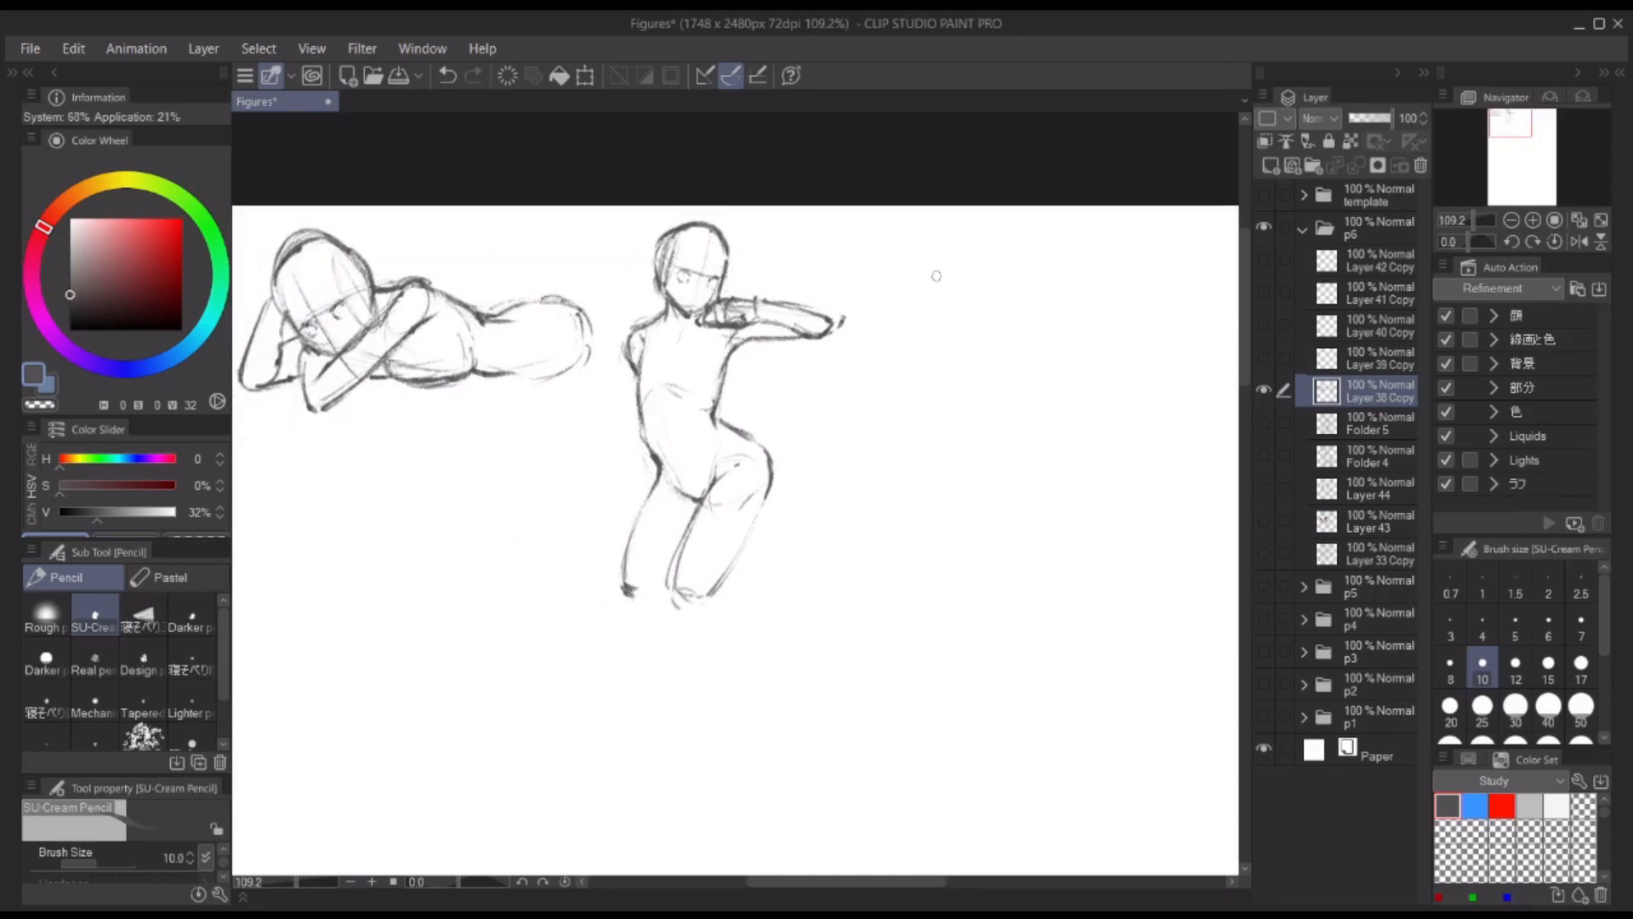
Step: Sketch the tilted head oval of a third figure beside the upright one, with a slanted centre line
left_click_drag(937, 275, 910, 276)
scroll(907, 390, "down", 5)
scroll(729, 340, "up", 5)
left_click_drag(563, 272, 555, 330)
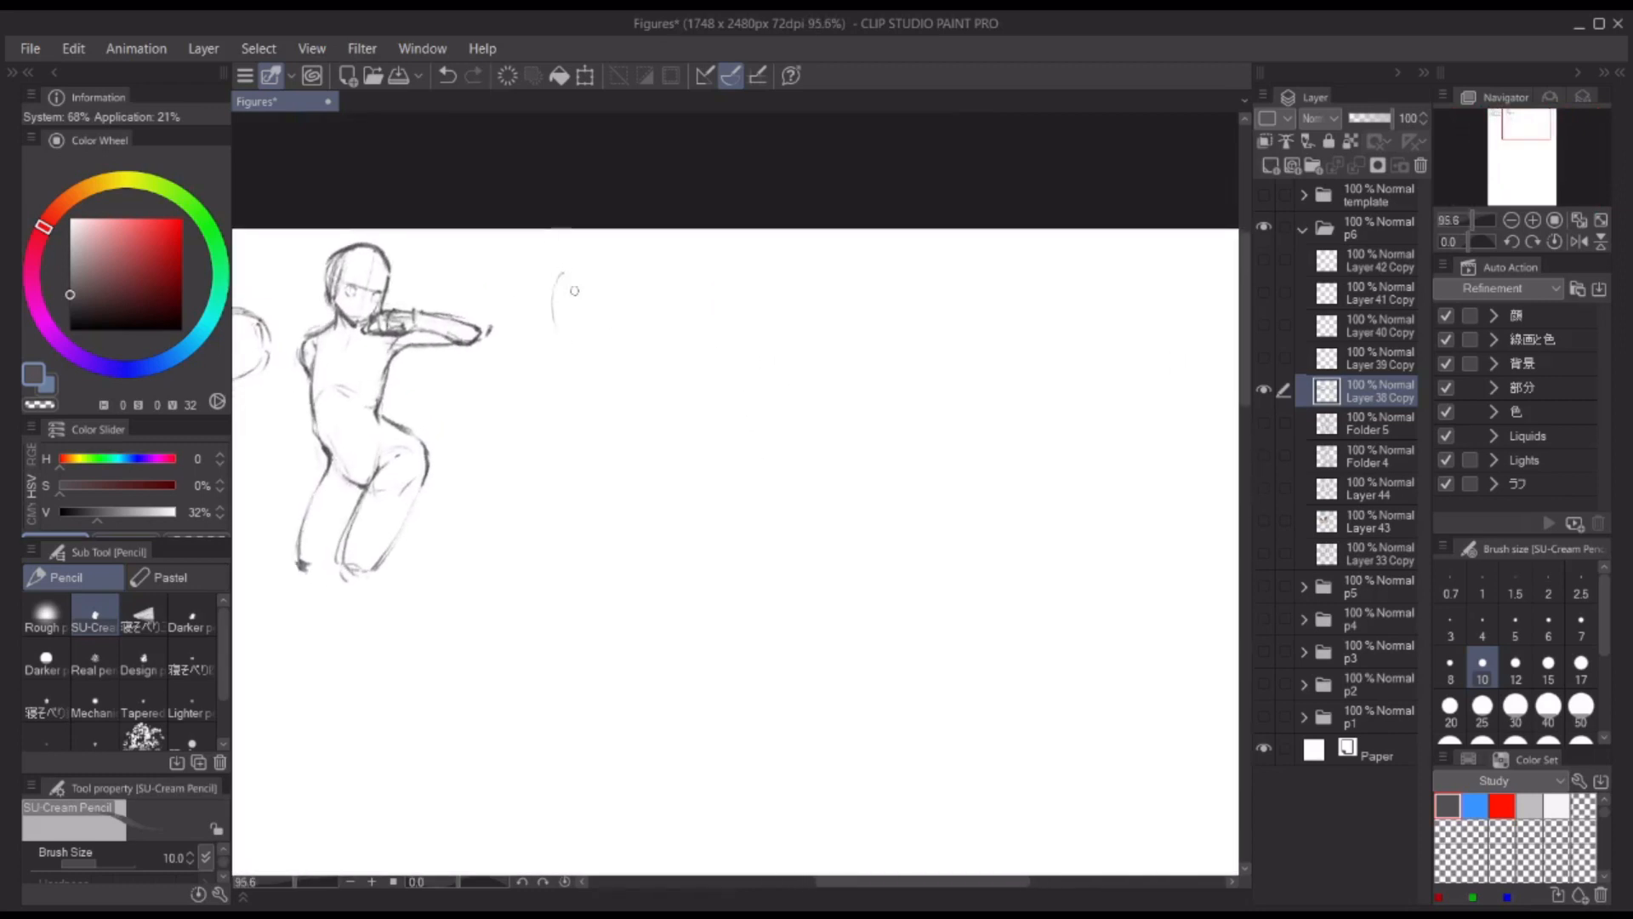
mouse_move(614, 279)
left_mouse_down()
mouse_move(568, 364)
mouse_move(627, 293)
mouse_move(634, 337)
left_mouse_up()
left_click_drag(556, 277, 599, 271)
left_click_drag(630, 391, 587, 260)
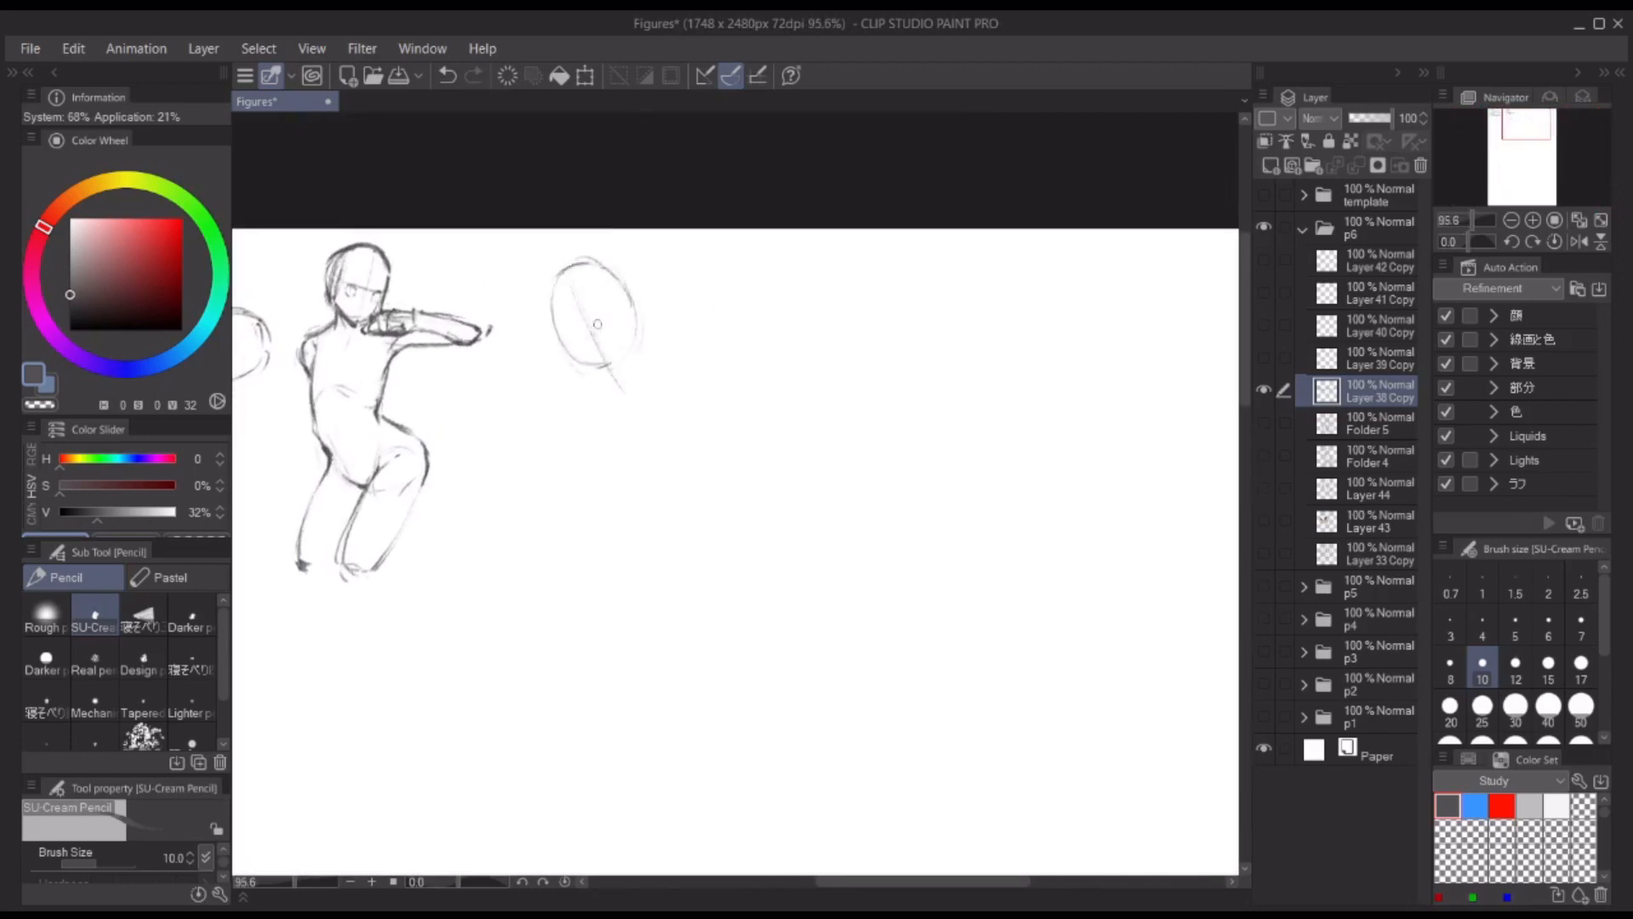
Step: Draw the third figure's jaw, slanted brow guideline and eyes, and darken the skull outline
mouse_move(558, 338)
left_mouse_down()
mouse_move(639, 309)
mouse_move(587, 372)
mouse_move(625, 361)
mouse_move(622, 374)
left_mouse_up()
mouse_move(543, 311)
left_mouse_down()
mouse_move(582, 265)
mouse_move(622, 274)
left_mouse_up()
left_click_drag(553, 343, 632, 303)
mouse_move(572, 345)
left_mouse_down()
mouse_move(619, 309)
mouse_move(586, 349)
mouse_move(615, 331)
left_mouse_up()
key("ctrl+z")
mouse_move(546, 299)
left_mouse_down()
mouse_move(606, 372)
mouse_move(613, 258)
left_mouse_up()
left_click_drag(585, 257, 622, 269)
left_click_drag(623, 278, 639, 314)
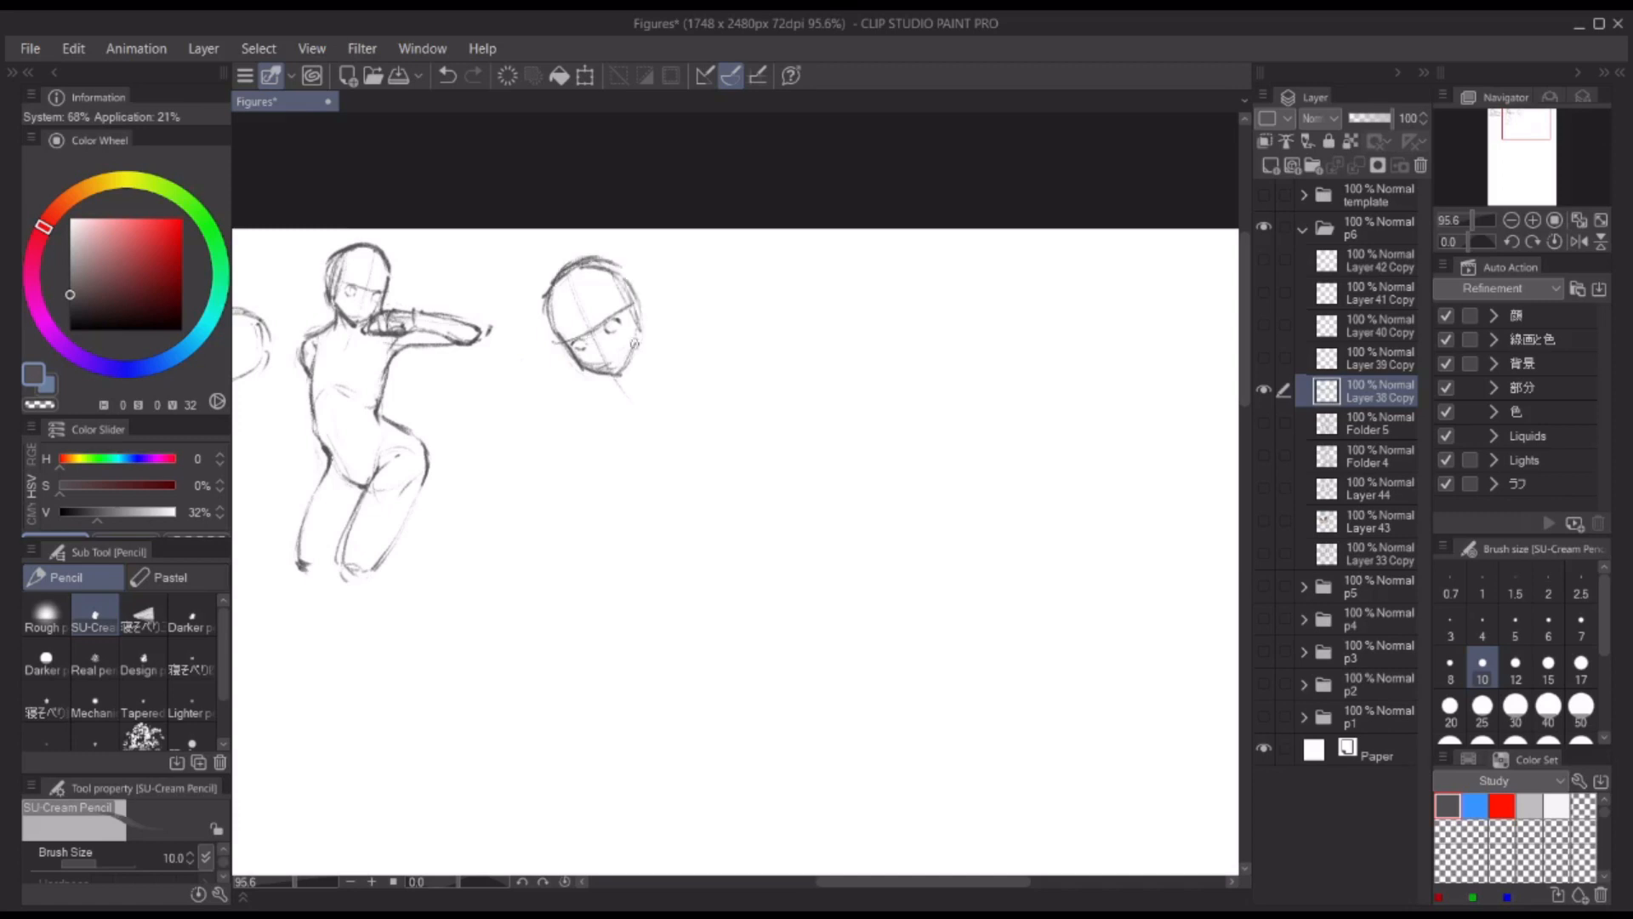
Step: Block in the third figure's chest, shoulders and hips below the head
key("ctrl+z")
left_click_drag(580, 373, 566, 435)
left_click_drag(589, 367, 655, 363)
mouse_move(573, 434)
left_mouse_down()
mouse_move(614, 432)
mouse_move(619, 466)
left_mouse_up()
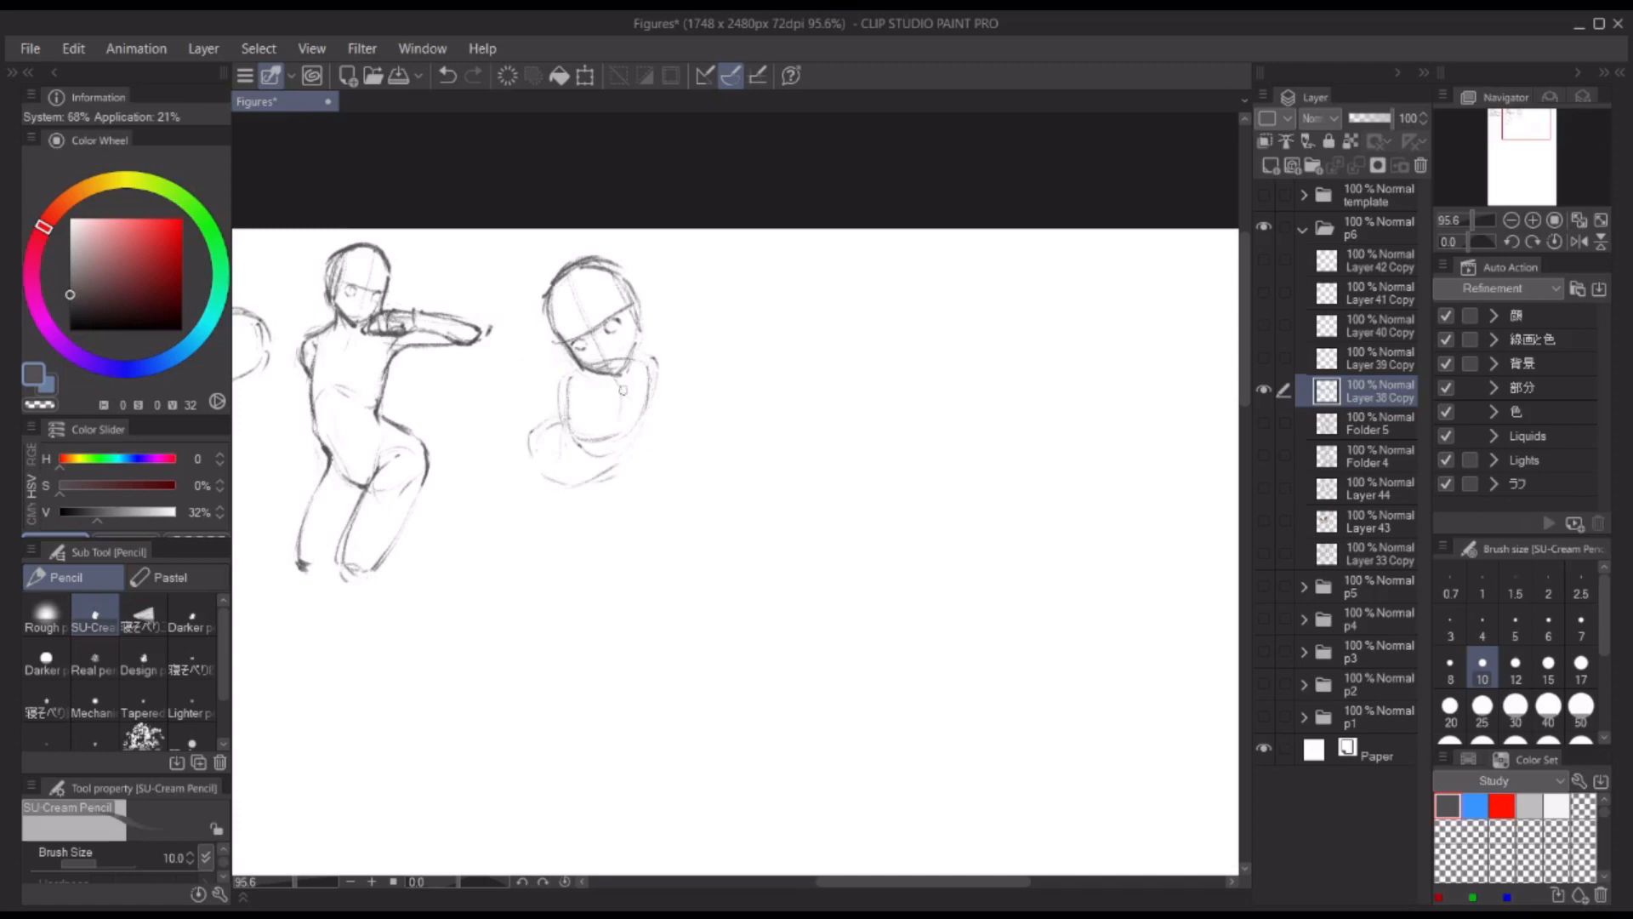
Step: Darken the third figure's jaw and head, then firm up the shoulder, chest and waist lines
key("ctrl+z")
left_click_drag(568, 349, 617, 375)
mouse_move(548, 310)
left_mouse_down()
mouse_move(622, 273)
mouse_move(639, 293)
left_mouse_up()
mouse_move(636, 298)
left_mouse_down()
mouse_move(625, 375)
mouse_move(552, 411)
left_mouse_up()
mouse_move(565, 417)
left_mouse_down()
mouse_move(590, 453)
mouse_move(617, 442)
left_mouse_up()
key("ctrl+z")
left_click_drag(644, 404, 622, 442)
left_click_drag(559, 380, 552, 411)
left_click_drag(556, 416, 595, 500)
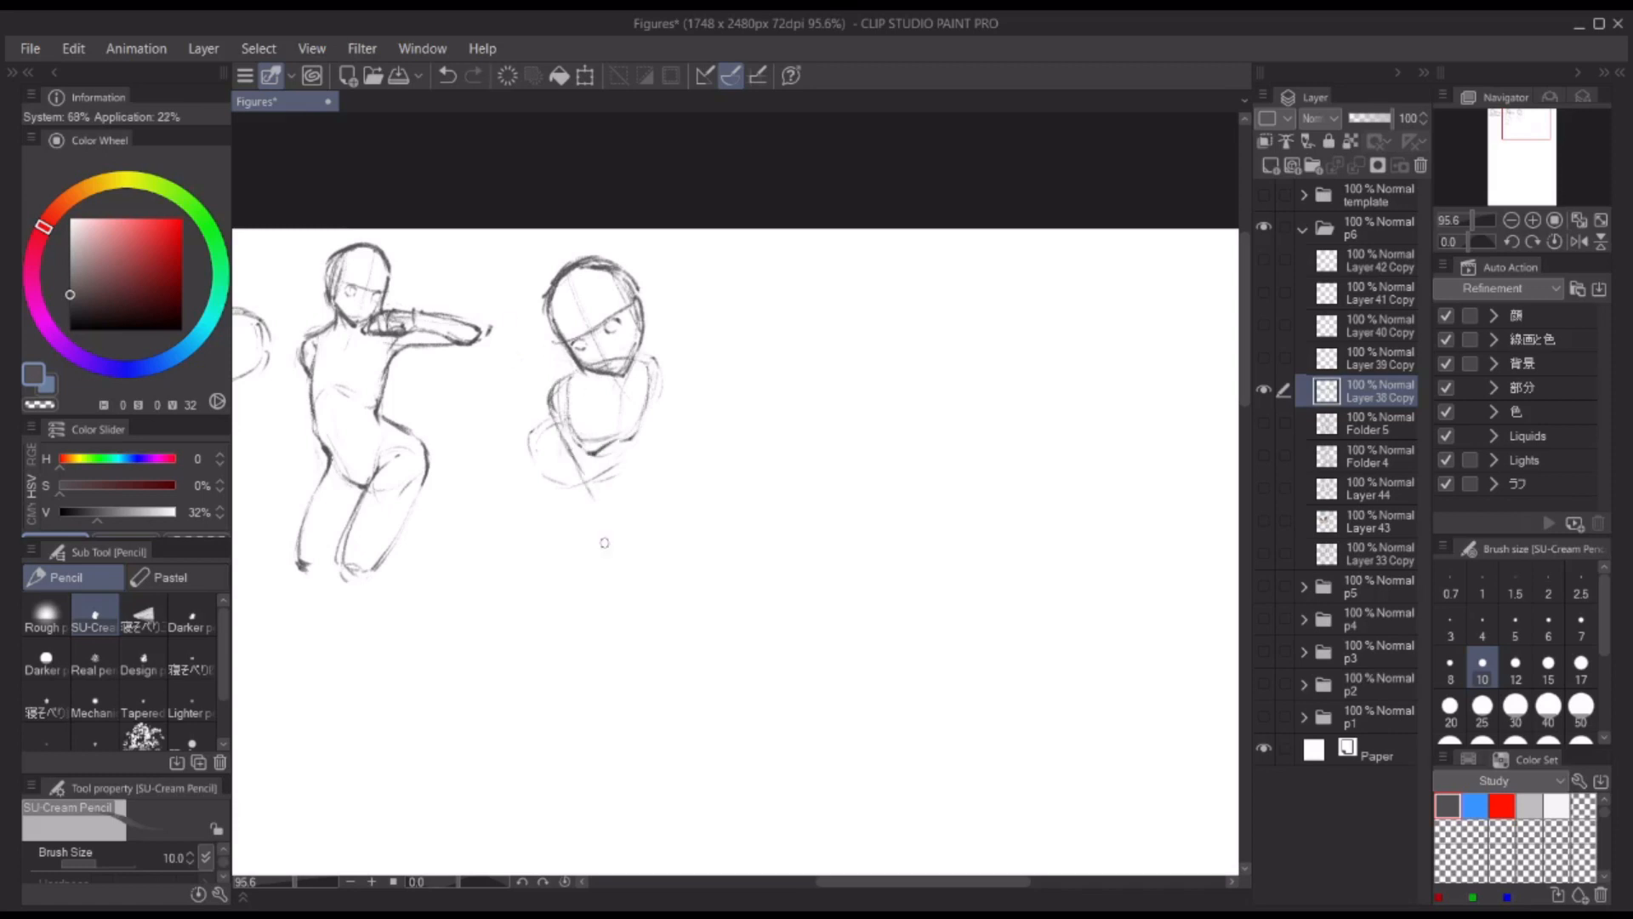
Step: Draw the third figure's near arm reaching down between the legs with a blocky hand, plus the far shoulder
mouse_move(577, 367)
left_mouse_down()
mouse_move(551, 436)
mouse_move(605, 525)
left_mouse_up()
mouse_move(664, 372)
left_mouse_down()
mouse_move(640, 432)
mouse_move(576, 451)
left_mouse_up()
mouse_move(567, 405)
left_mouse_down()
mouse_move(546, 432)
mouse_move(628, 563)
mouse_move(614, 399)
left_mouse_up()
key("ctrl+z")
mouse_move(645, 369)
left_mouse_down()
mouse_move(595, 444)
mouse_move(644, 421)
mouse_move(637, 435)
mouse_move(563, 482)
mouse_move(595, 549)
left_mouse_up()
key("c")
key("c")
key("ctrl+z")
mouse_move(551, 420)
left_mouse_down()
mouse_move(525, 440)
mouse_move(599, 541)
left_mouse_up()
left_click_drag(593, 536, 601, 541)
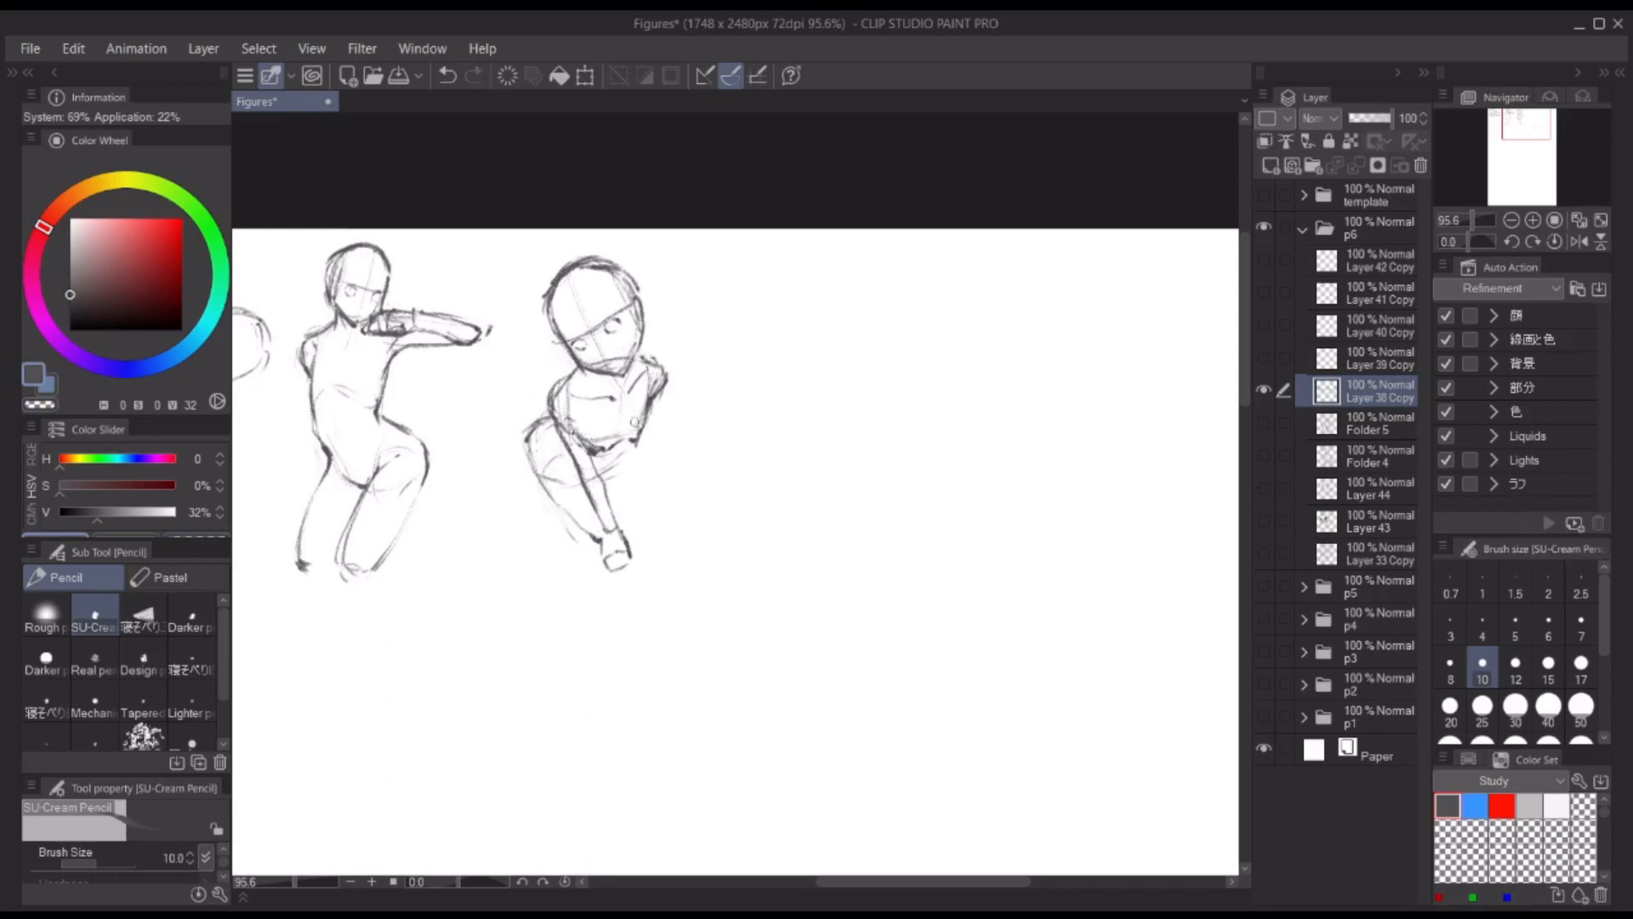
Step: Sketch the third figure's far elbow and forearm across the waist, and darken the near thigh
mouse_move(636, 432)
left_mouse_down()
mouse_move(596, 463)
mouse_move(643, 453)
mouse_move(652, 432)
left_mouse_up()
left_click_drag(668, 374, 658, 400)
left_click_drag(536, 489, 595, 542)
mouse_move(550, 420)
left_mouse_down()
mouse_move(526, 464)
mouse_move(585, 527)
left_mouse_up()
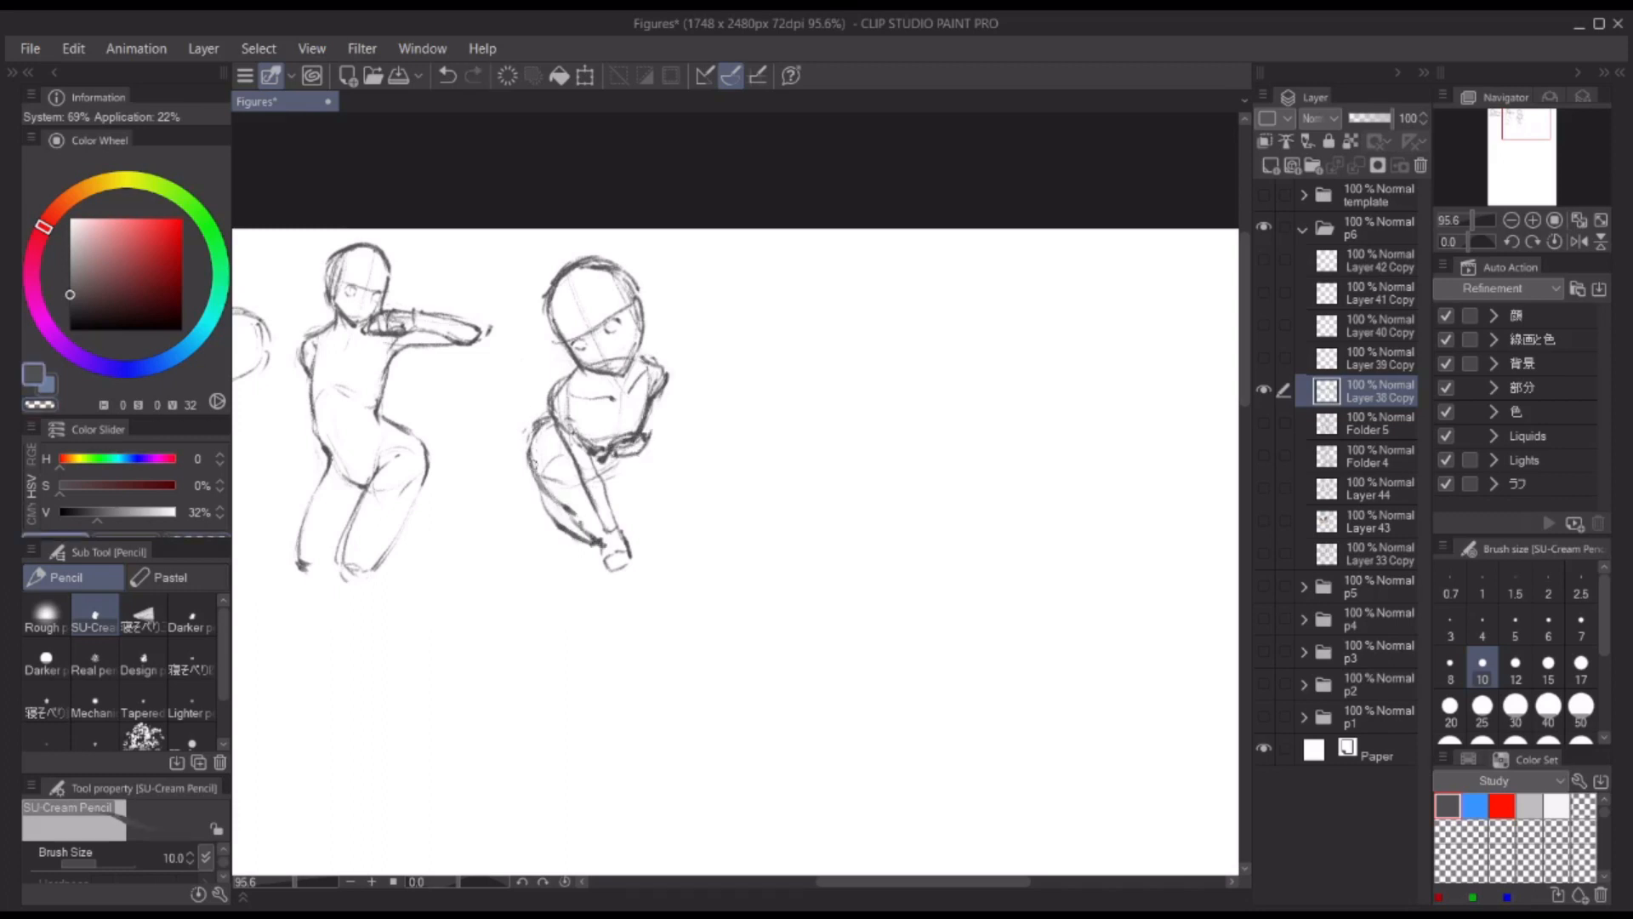
Step: Darken the near thigh's underside and draw the third figure's far thigh and knee
left_click_drag(533, 479, 569, 535)
left_click_drag(630, 458, 653, 510)
left_click_drag(617, 536, 658, 522)
key("ctrl+z")
key("c")
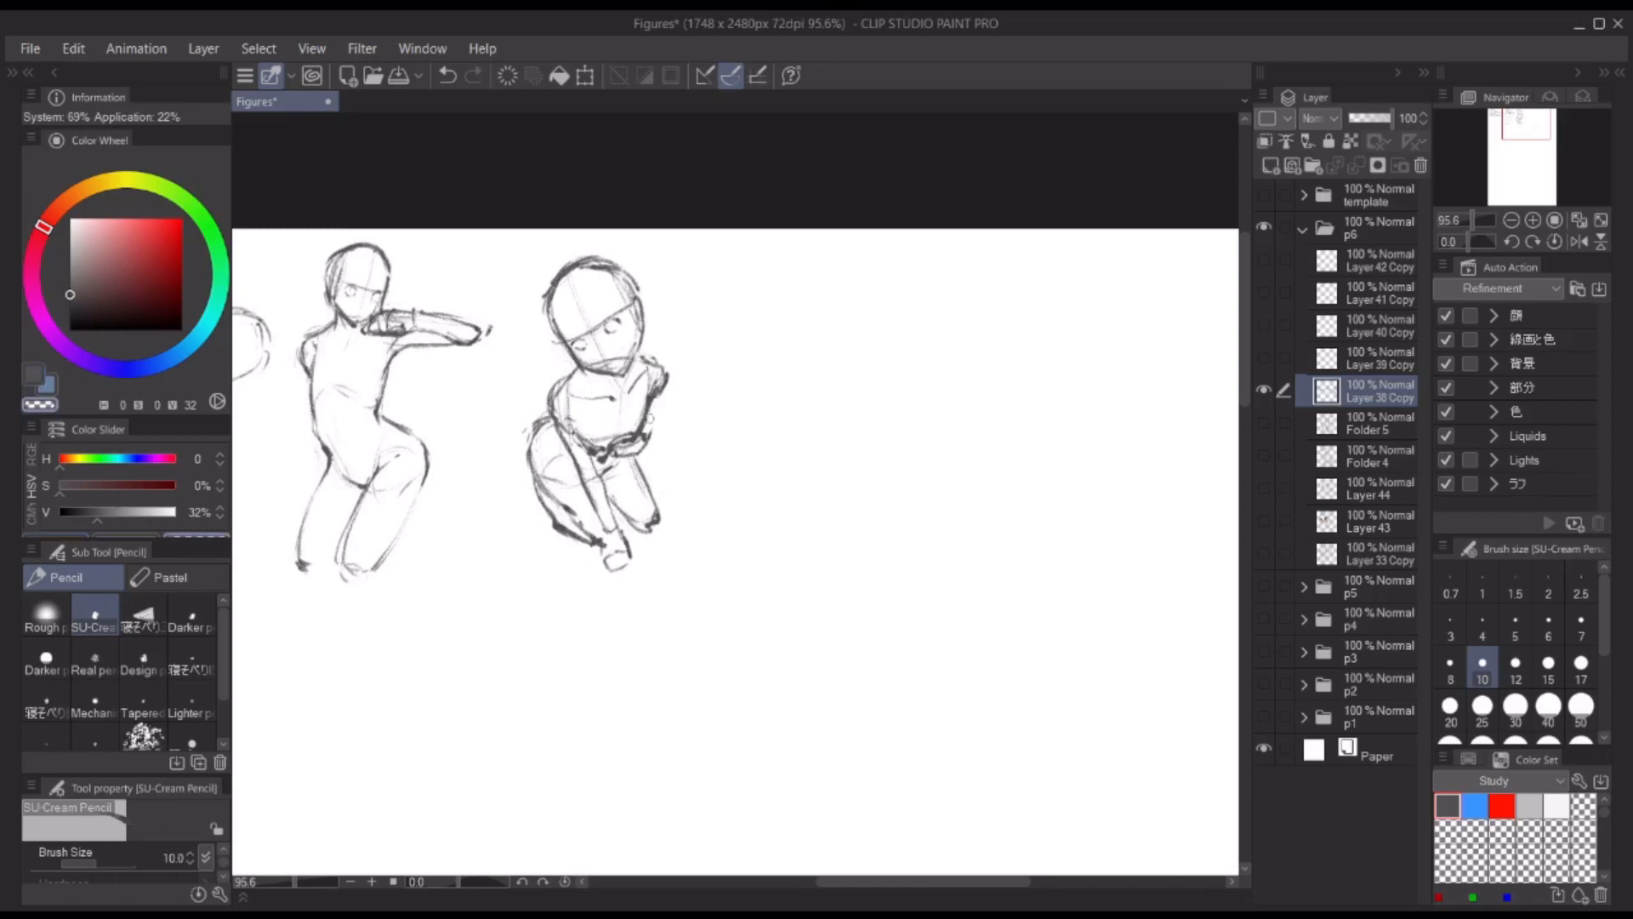
key("c")
Step: Strengthen the third figure's shoulders, near arm and lowered hand
left_click_drag(615, 452, 647, 437)
key("ctrl+z")
mouse_move(638, 354)
left_mouse_down()
mouse_move(666, 381)
mouse_move(551, 396)
left_mouse_up()
left_click_drag(634, 352, 662, 366)
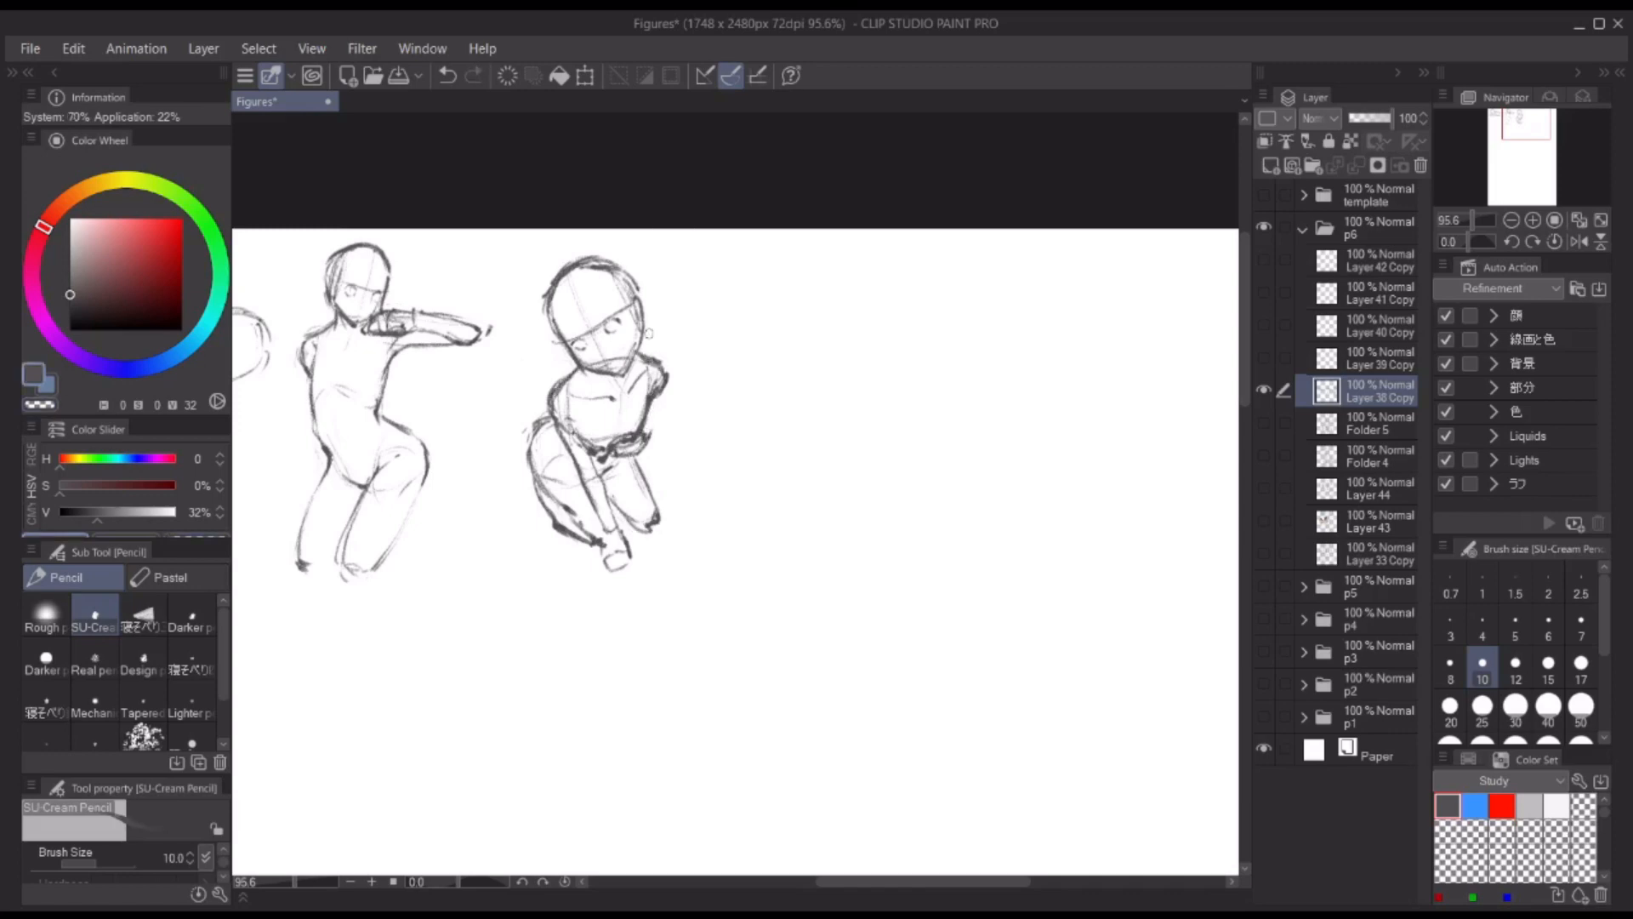
mouse_move(566, 417)
left_mouse_down()
mouse_move(593, 450)
mouse_move(586, 481)
left_mouse_up()
left_click_drag(594, 456, 628, 559)
left_click_drag(606, 548, 638, 573)
Step: Mirror the canvas view to check the figures' proportions, and restore the normal view
scroll(731, 298, "down", 2)
key("h")
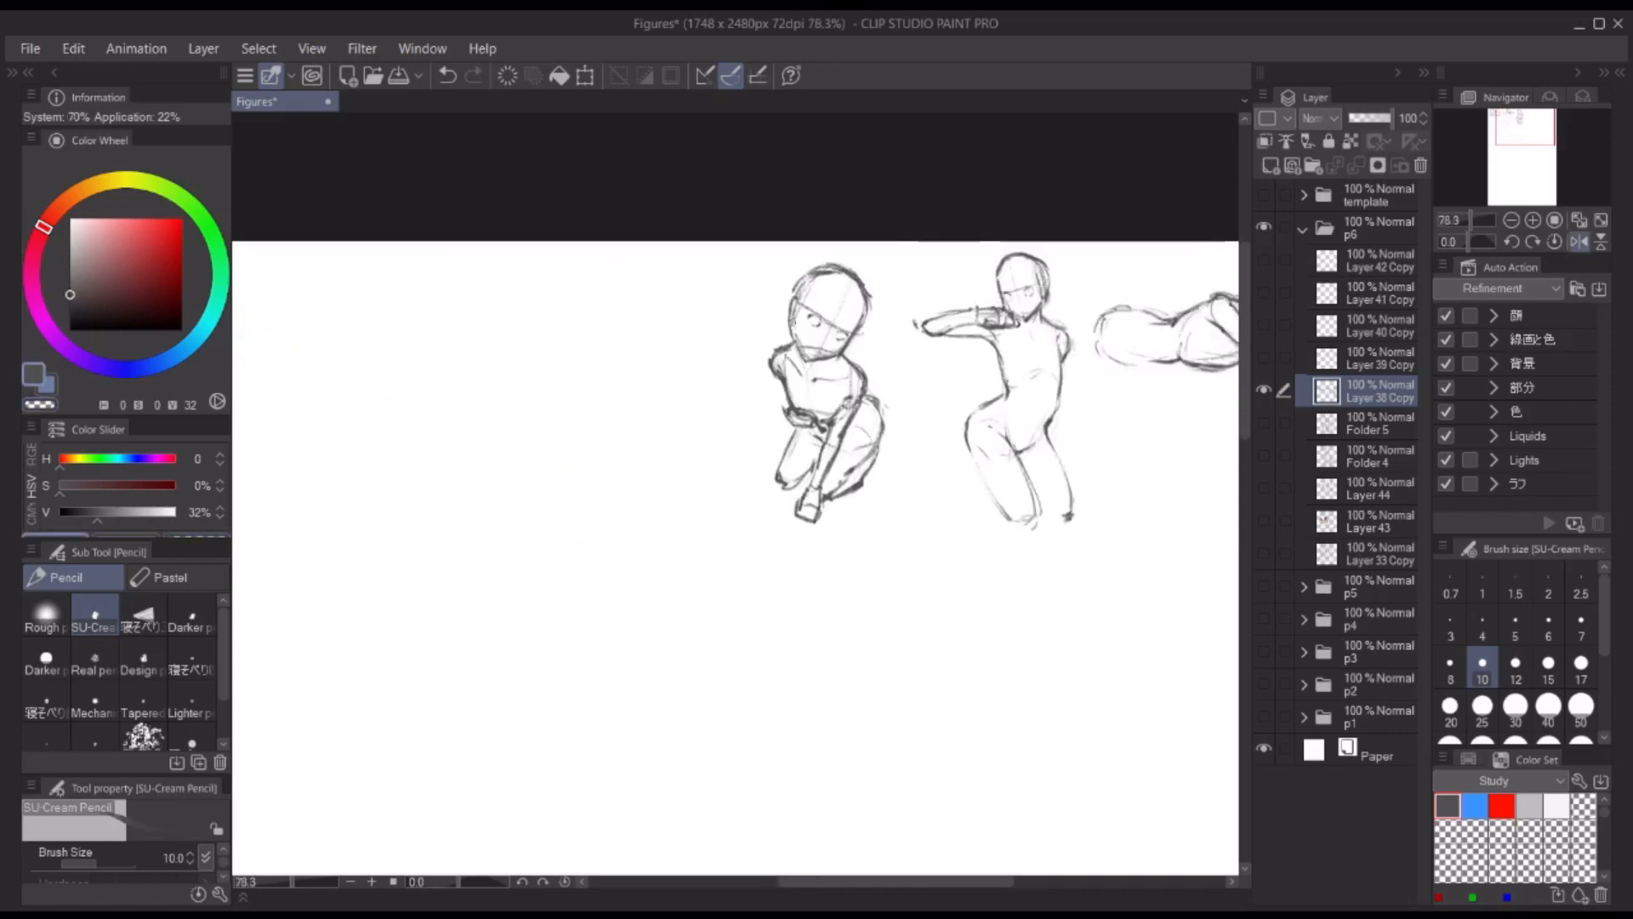
key("h")
Step: Clean up and redraw the third figure's cheek contour and far shoulder line
scroll(670, 347, "up", 2)
key("m")
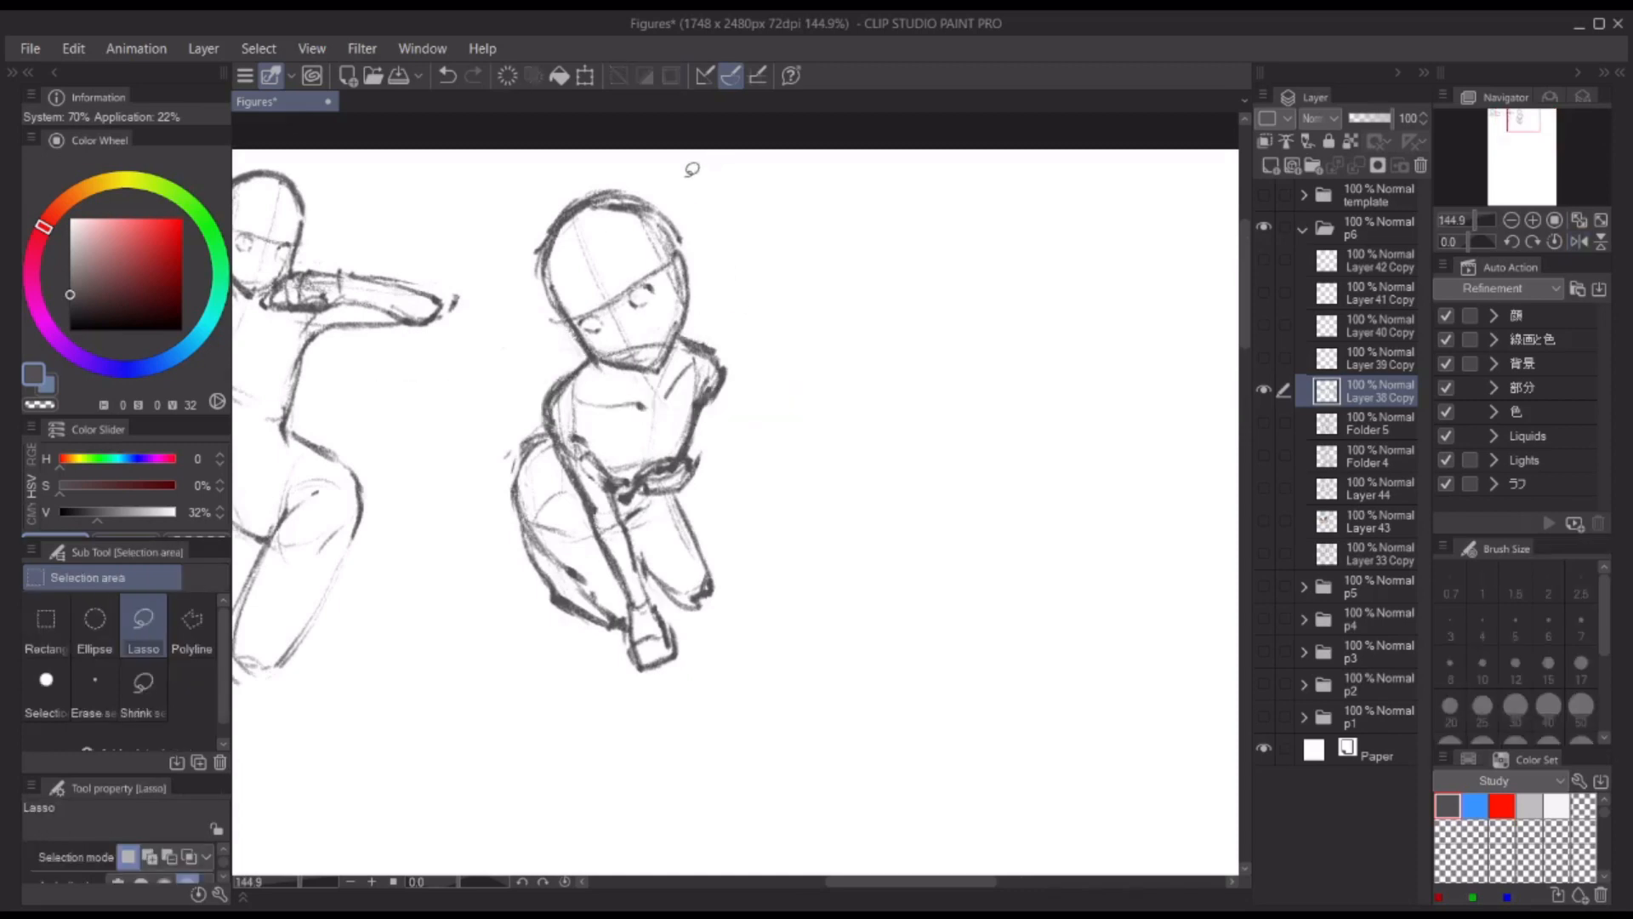
key("p")
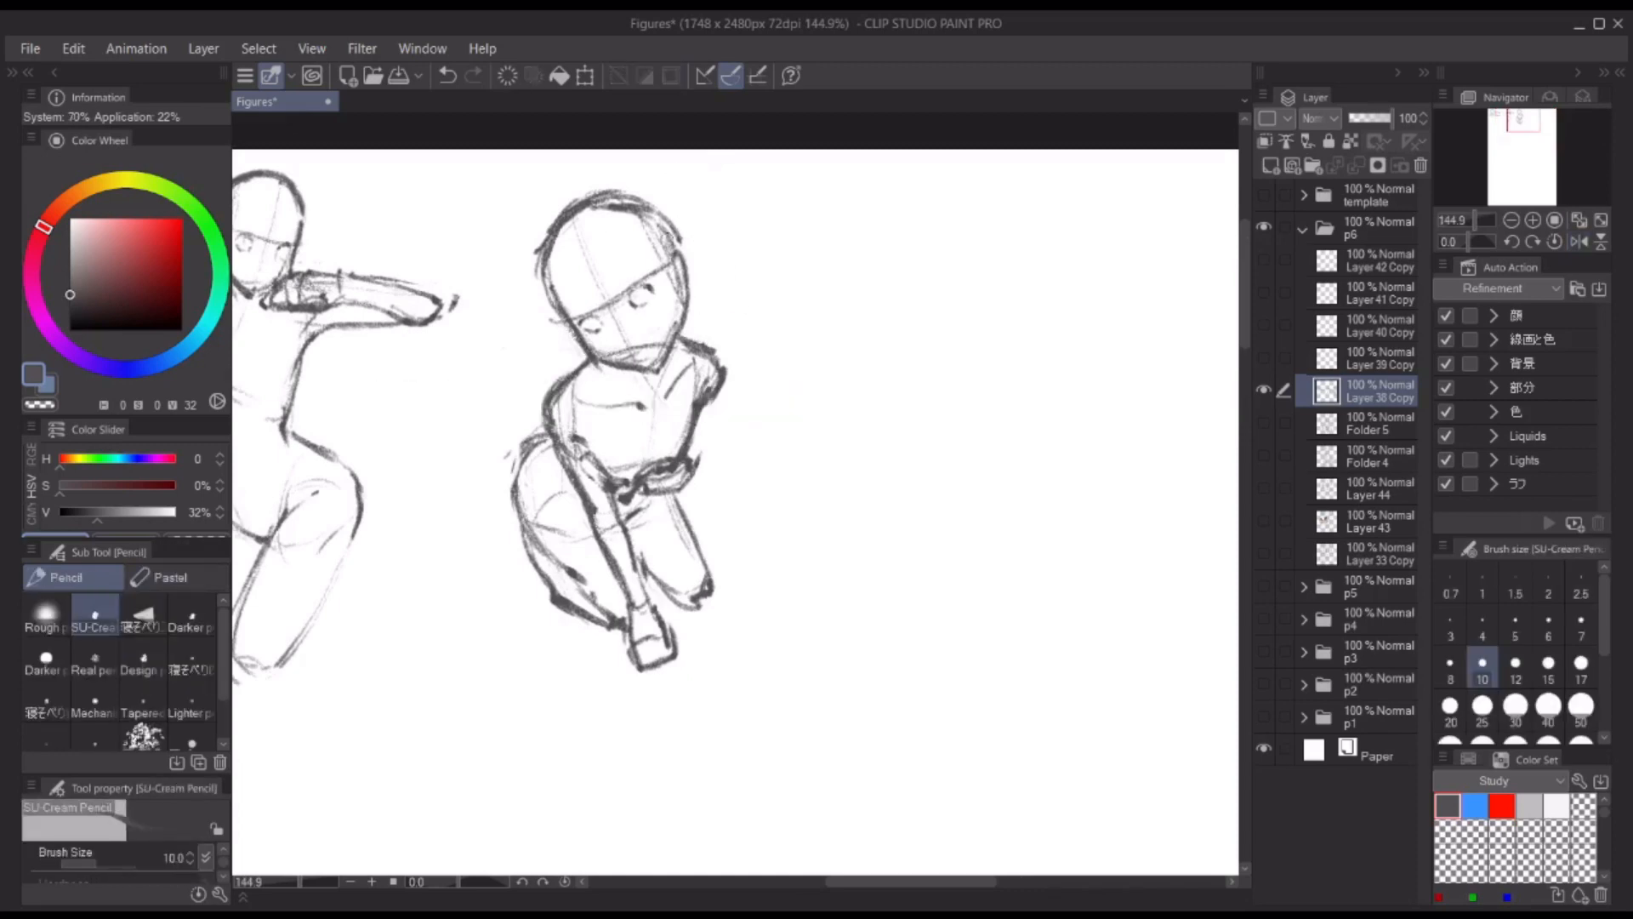
key("c")
mouse_move(677, 252)
left_mouse_down()
mouse_move(685, 309)
mouse_move(683, 294)
left_mouse_up()
key("c")
mouse_move(684, 280)
left_mouse_down()
mouse_move(657, 373)
mouse_move(717, 349)
left_mouse_up()
key("c")
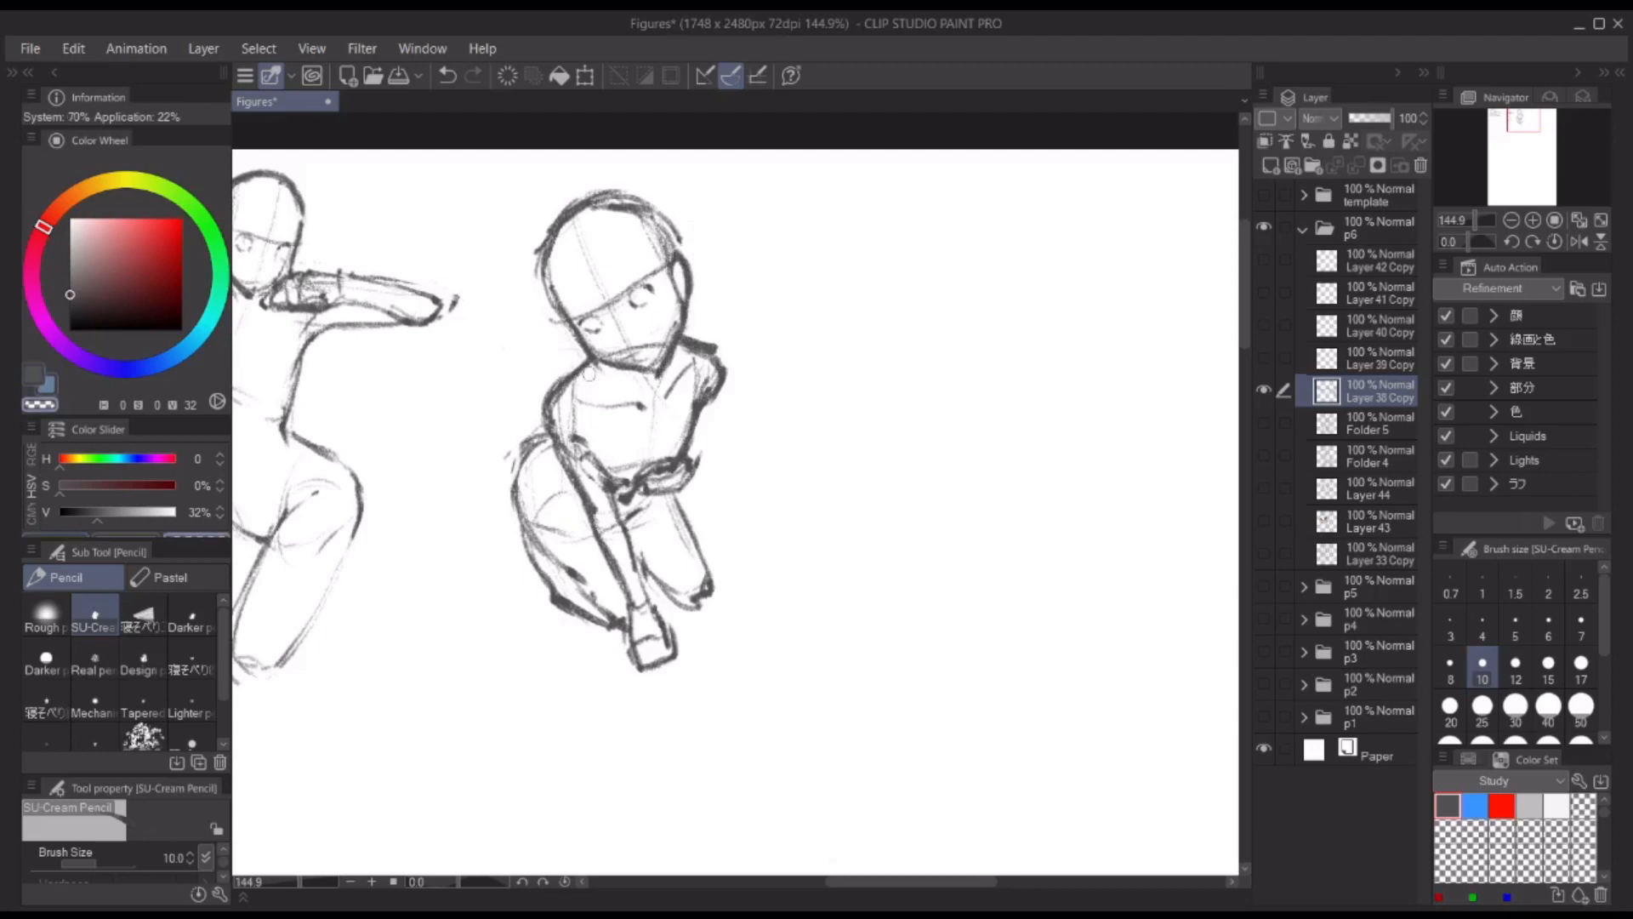
Step: Refine the third figure's near shoulder, upper arm, hip and lower thigh outline
key("c")
mouse_move(588, 374)
left_mouse_down()
mouse_move(569, 389)
mouse_move(613, 482)
left_mouse_up()
key("c")
left_click_drag(546, 440, 516, 461)
key("c")
left_click_drag(538, 542, 598, 603)
Step: Lasso the third figure and transform it to sit closer to the upright figure
scroll(726, 442, "down", 3)
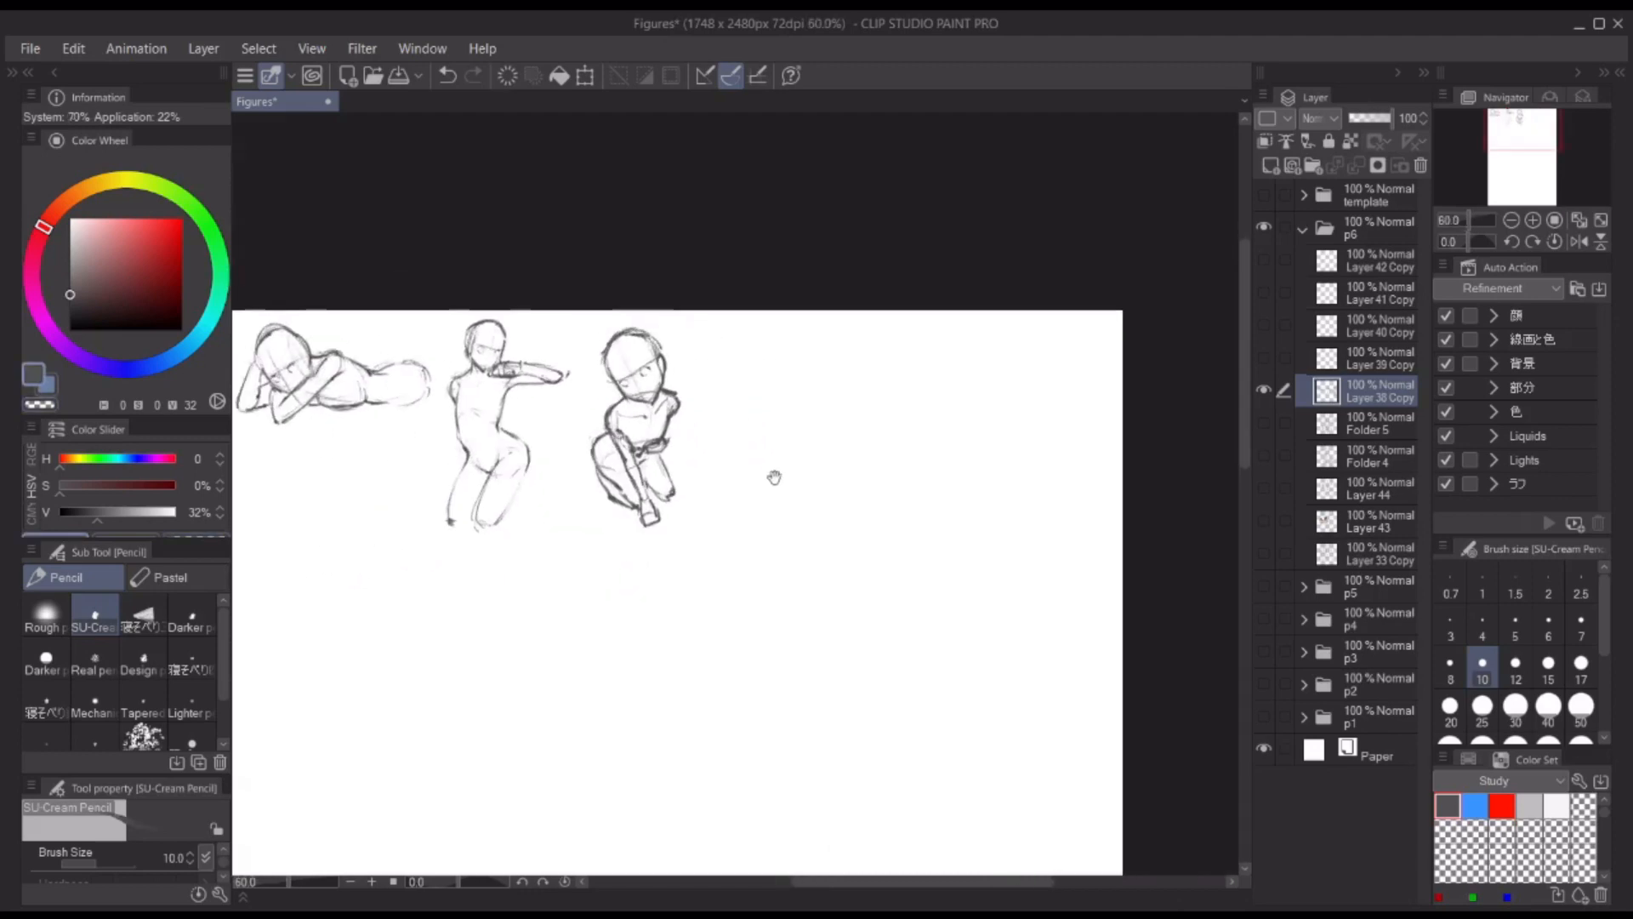
left_click_drag(774, 477, 767, 475)
key("m")
left_click_drag(659, 304, 651, 303)
key("ctrl+t")
left_click_drag(630, 425, 594, 418)
key("Return")
Step: Lasso the third figure again and shift it slightly nearer to the upright figure's outstretched arm
left_click_drag(438, 298, 696, 296)
key("ctrl+t")
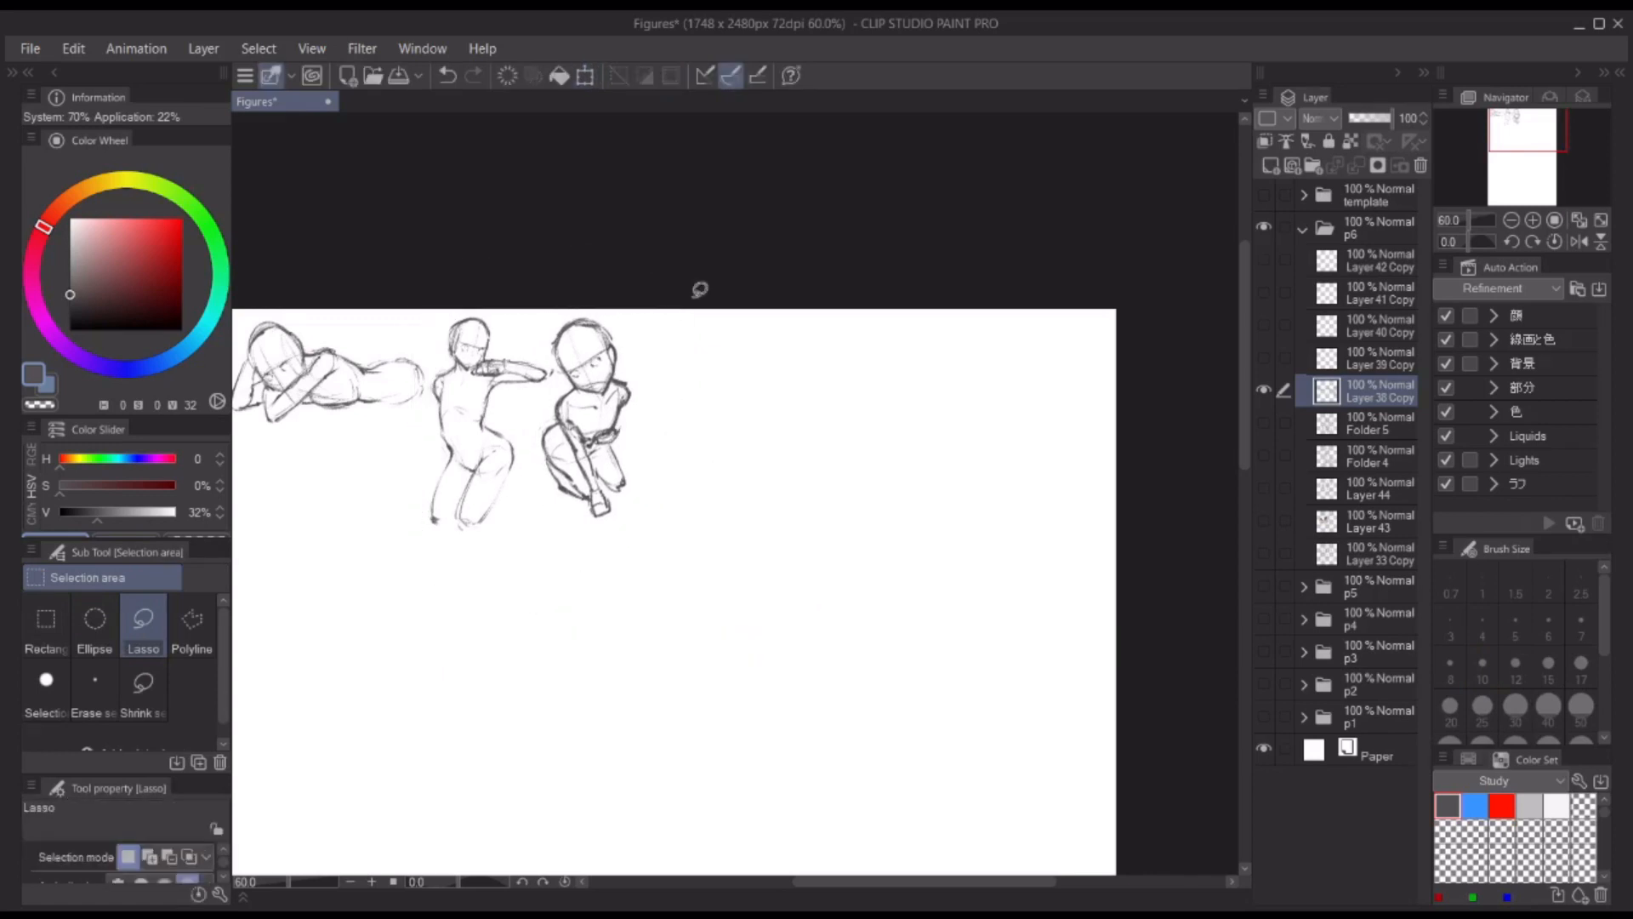
key("p")
Step: Sketch a fourth figure's small round head beside the third figure, with face guidelines and an angular jaw
scroll(536, 281, "up", 3)
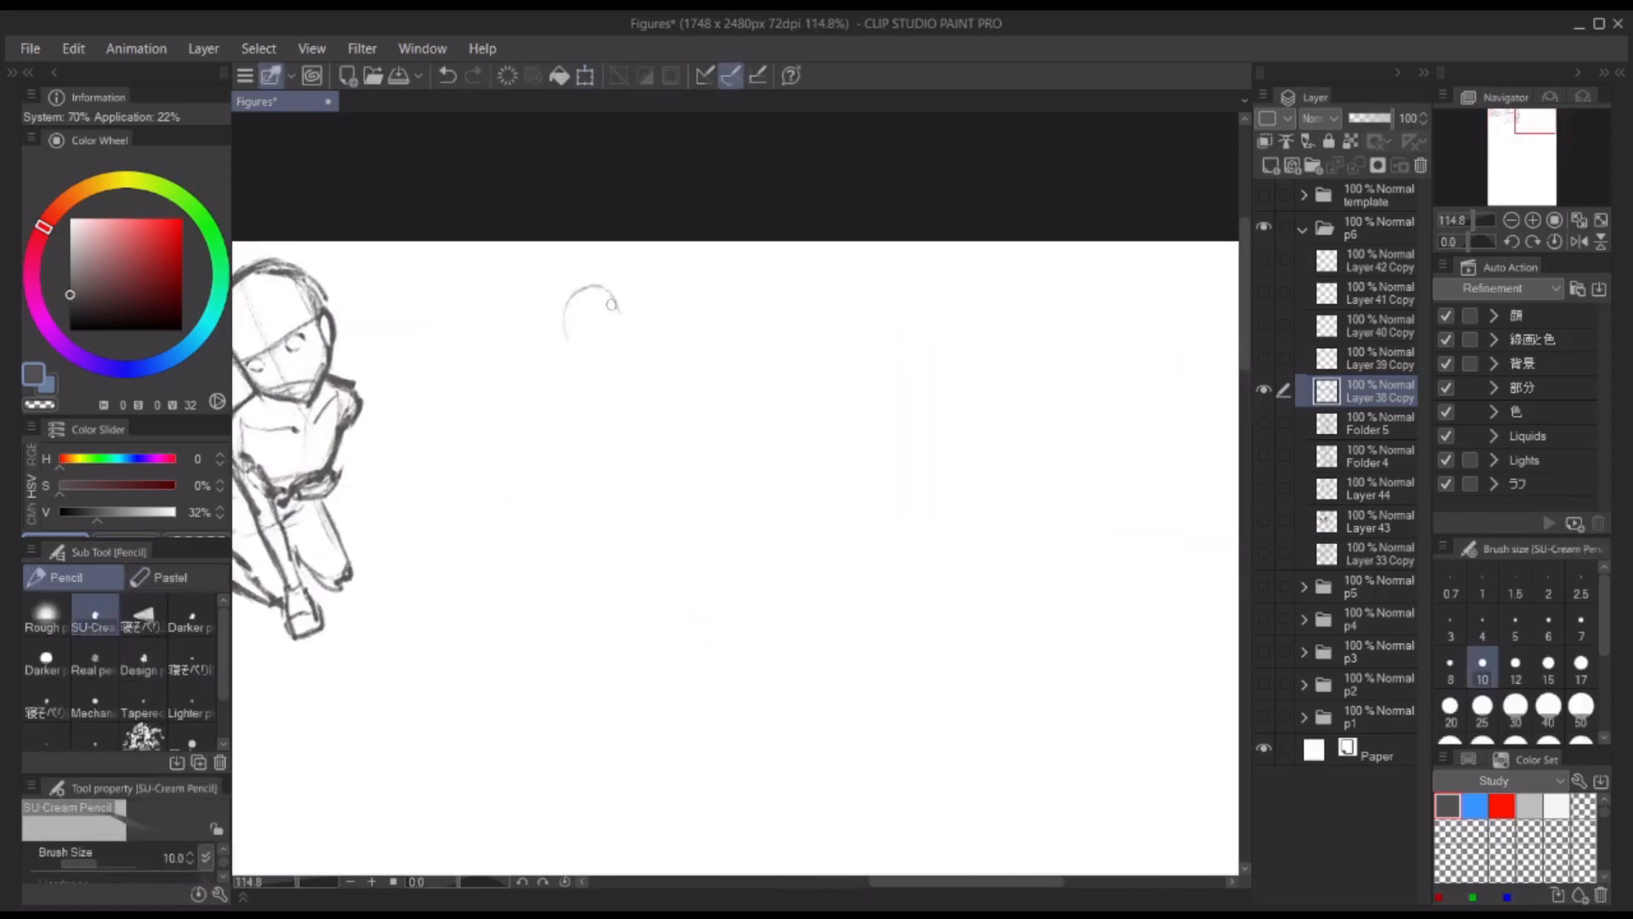
left_click_drag(568, 301, 579, 349)
left_click_drag(607, 290, 615, 364)
key("ctrl+z")
left_click_drag(586, 291, 633, 376)
key("ctrl+z")
mouse_move(568, 332)
left_mouse_down()
mouse_move(592, 374)
mouse_move(599, 361)
left_mouse_up()
left_click_drag(577, 347, 621, 317)
mouse_move(605, 290)
left_mouse_down()
mouse_move(561, 332)
mouse_move(623, 317)
left_mouse_up()
mouse_move(574, 325)
left_mouse_down()
mouse_move(598, 364)
mouse_move(635, 363)
left_mouse_up()
mouse_move(564, 316)
left_mouse_down()
mouse_move(578, 369)
mouse_move(595, 372)
mouse_move(592, 296)
mouse_move(634, 365)
left_mouse_up()
key("ctrl+z")
left_click_drag(572, 327, 603, 372)
left_click_drag(597, 372, 643, 364)
scroll(729, 295, "down", 2)
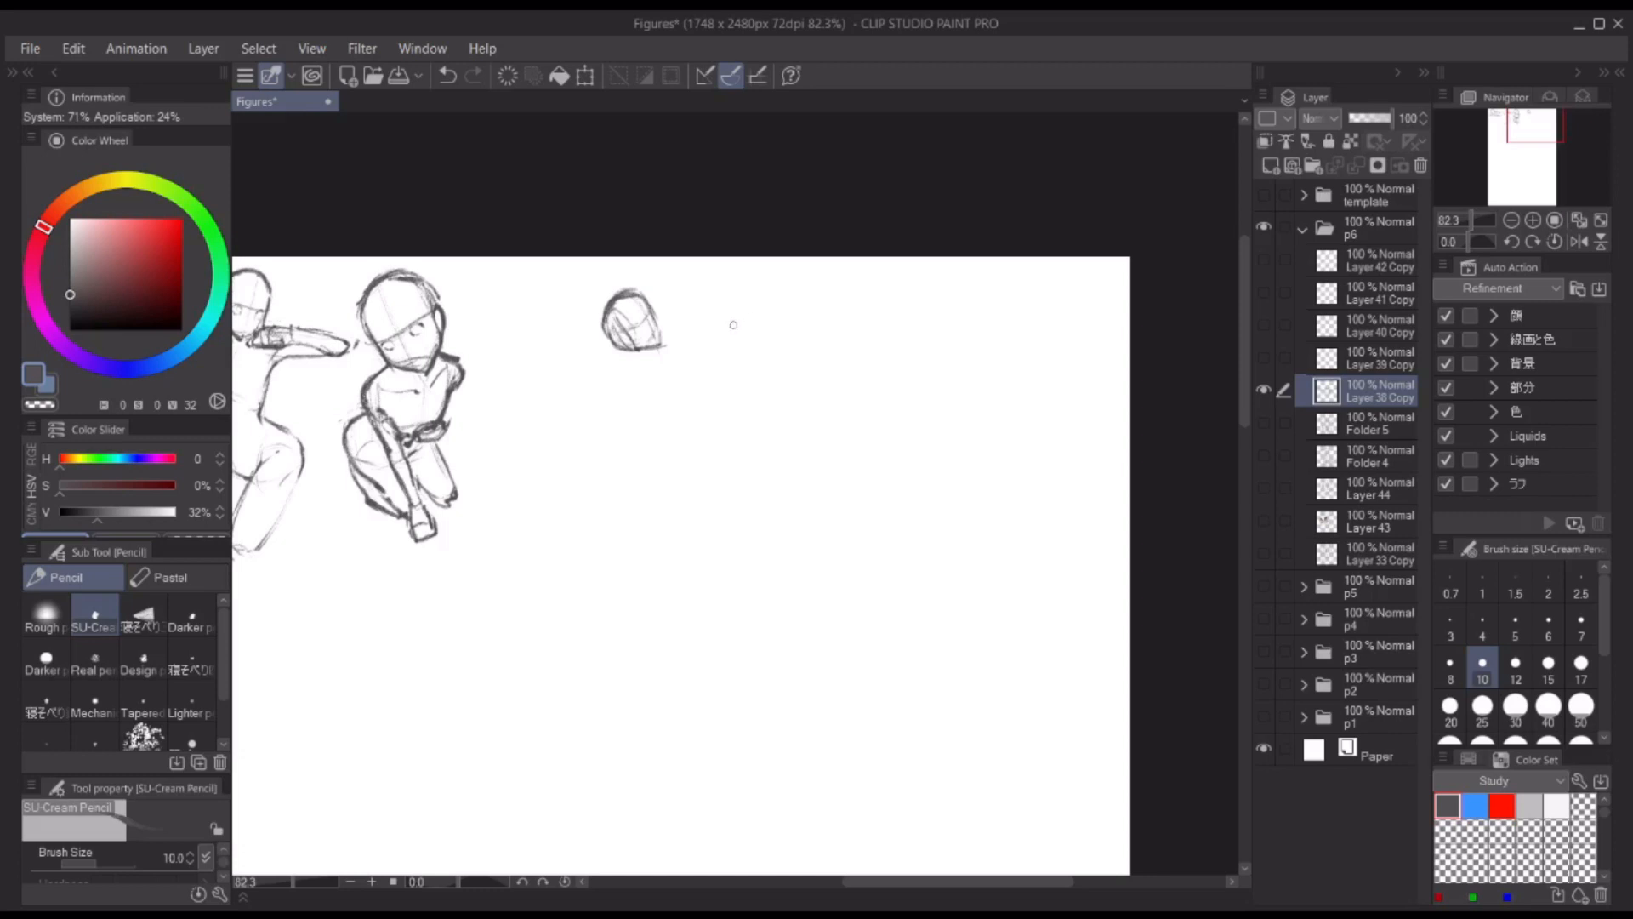
Step: Rough in the fourth figure's upper torso below the head with light shoulder, side and ribcage lines
scroll(612, 297, "up", 3)
mouse_move(605, 410)
left_mouse_down()
mouse_move(687, 425)
mouse_move(679, 402)
left_mouse_up()
mouse_move(619, 379)
left_mouse_down()
mouse_move(694, 396)
mouse_move(681, 478)
left_mouse_up()
key("ctrl+z")
left_click_drag(595, 421, 616, 519)
left_click_drag(682, 413, 700, 493)
left_click_drag(628, 515, 672, 488)
mouse_move(694, 499)
left_mouse_down()
mouse_move(661, 545)
mouse_move(625, 434)
left_mouse_up()
Step: Draw the fourth figure's torso sides, arched lower back and rounded hips
scroll(697, 485, "down", 2)
left_click_drag(613, 443, 599, 557)
left_click_drag(666, 367, 676, 446)
mouse_move(673, 446)
left_mouse_down()
mouse_move(641, 554)
mouse_move(610, 561)
left_mouse_up()
left_click_drag(598, 367, 611, 444)
left_click_drag(613, 446, 551, 505)
left_click_drag(549, 509, 585, 558)
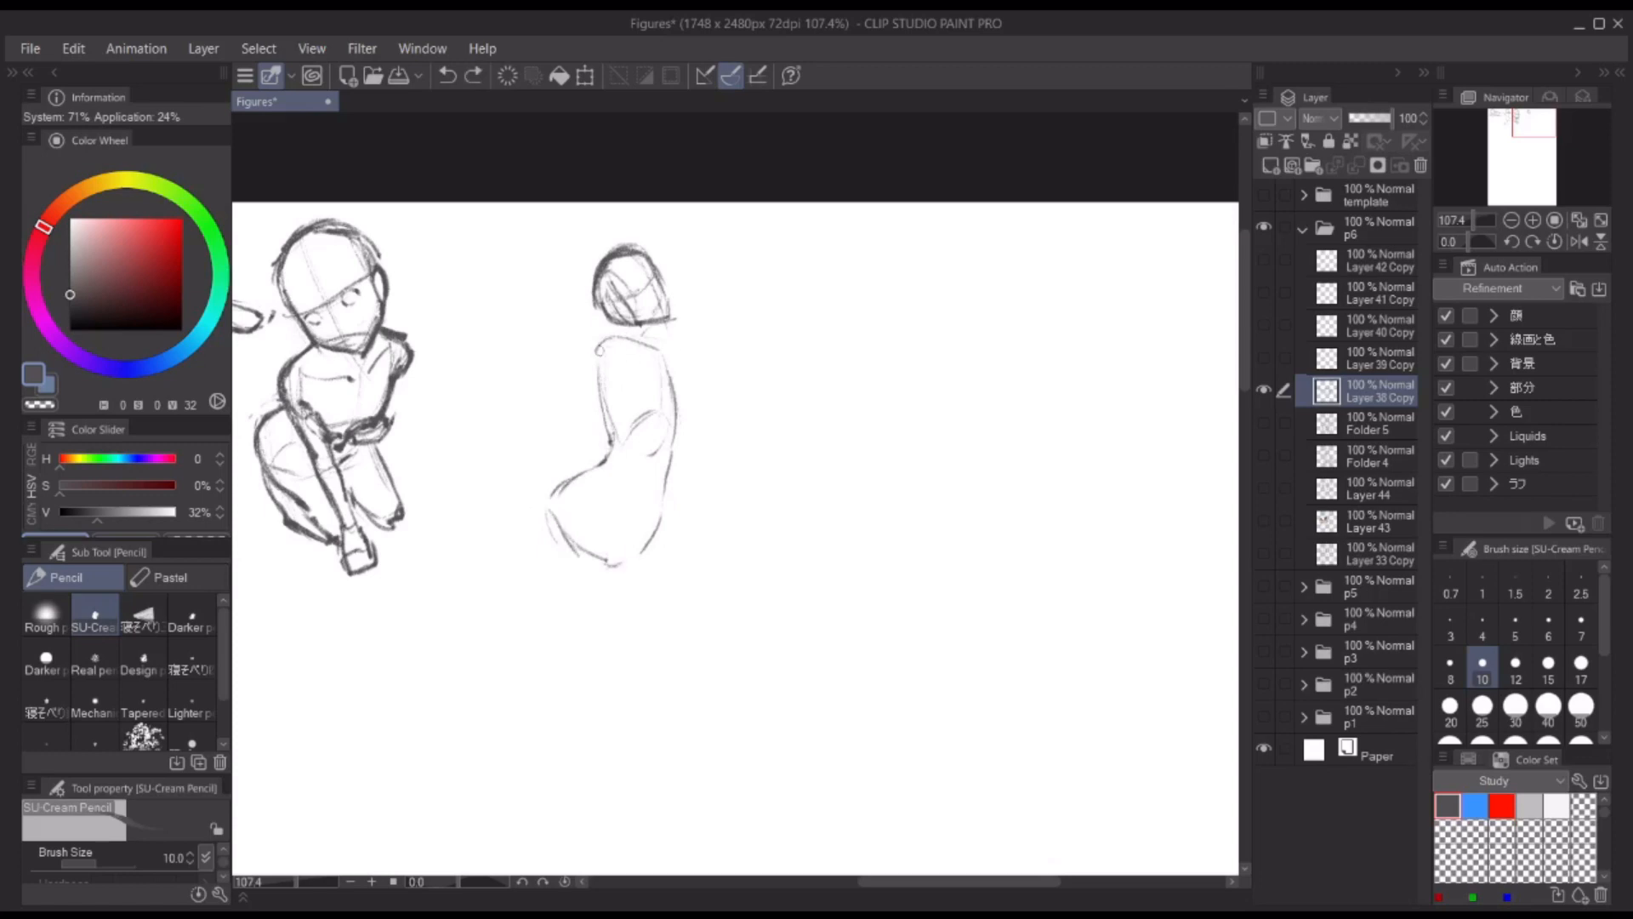
Step: Add the fourth figure's neck, near shoulder and oval upper-arm shape, and darken the back contour
scroll(633, 322, "up", 2)
mouse_move(650, 343)
left_mouse_down()
mouse_move(674, 364)
mouse_move(646, 343)
mouse_move(601, 353)
mouse_move(662, 351)
left_mouse_up()
key("ctrl+z")
mouse_move(618, 329)
left_mouse_down()
mouse_move(599, 358)
mouse_move(604, 473)
left_mouse_up()
left_click_drag(597, 358, 595, 421)
left_click_drag(601, 357, 602, 424)
left_click_drag(613, 312, 573, 305)
left_click_drag(543, 381, 618, 498)
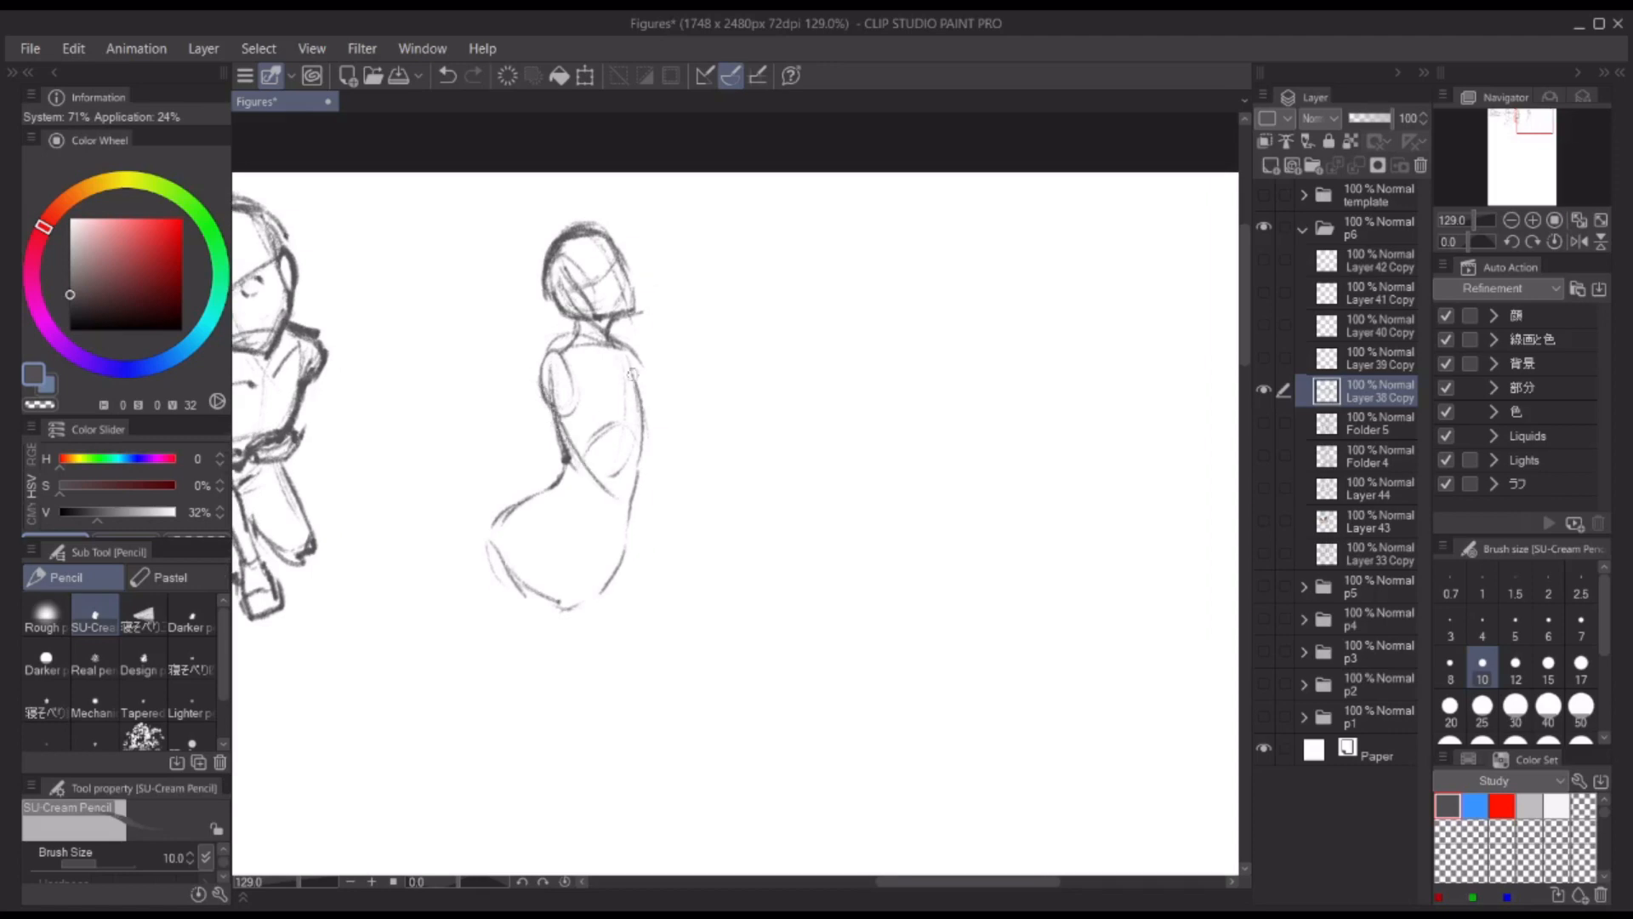
key("ctrl+z")
left_click_drag(677, 398, 620, 370)
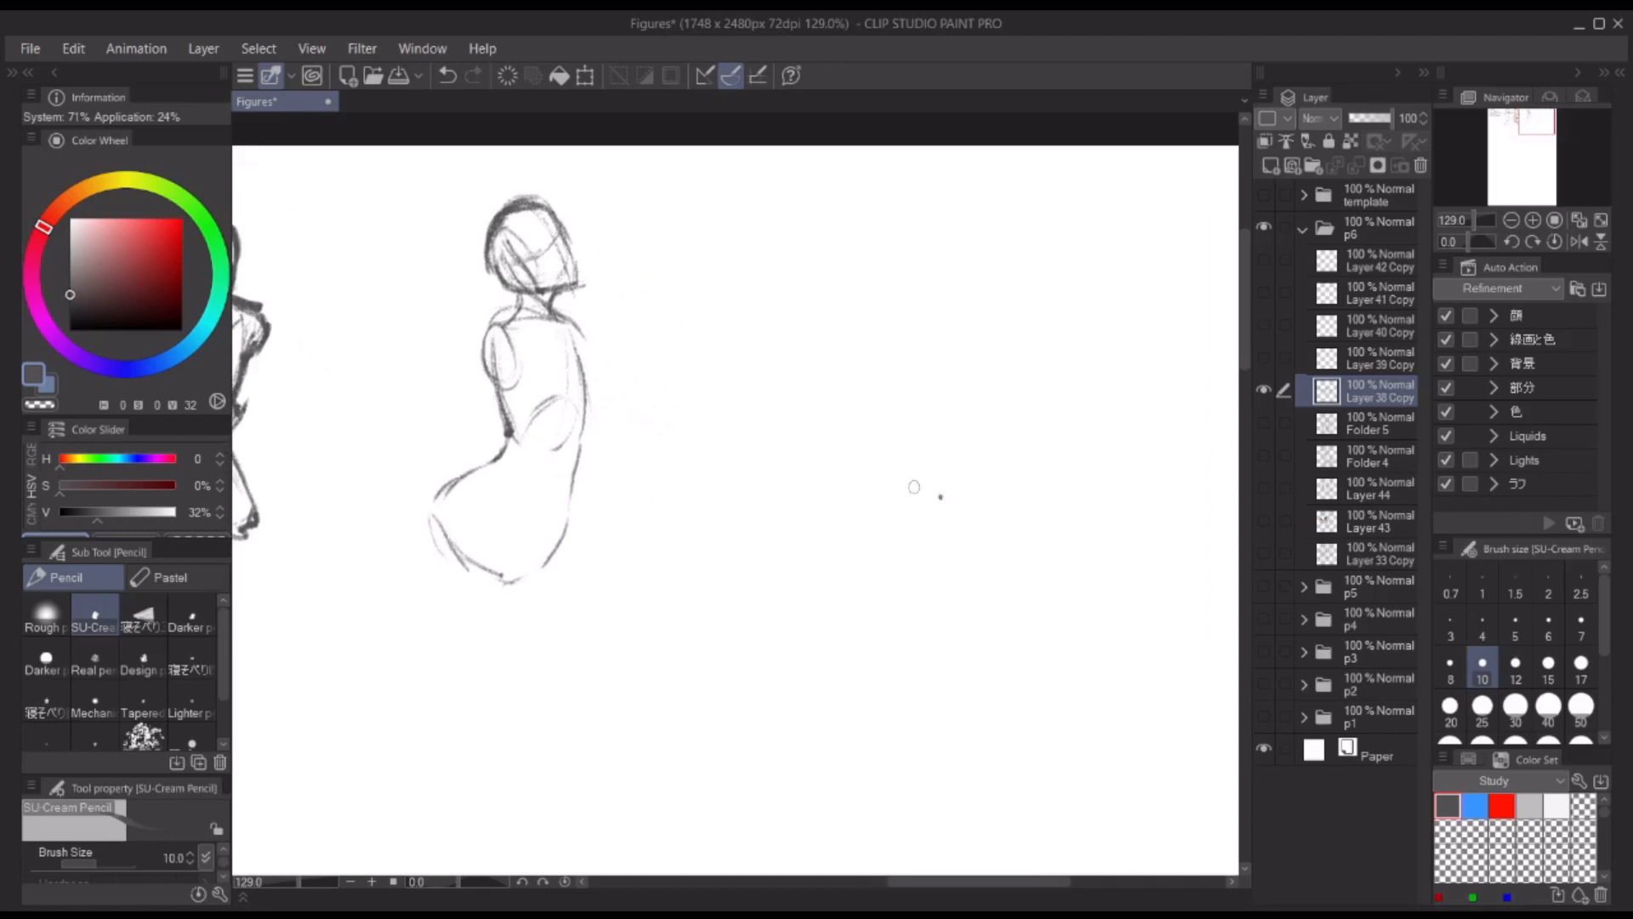
Step: Draw the fourth figure's near arm bent at the elbow, with the forearm and hand raised in front
left_click_drag(515, 310, 484, 352)
mouse_move(516, 428)
left_mouse_down()
mouse_move(543, 460)
mouse_move(598, 412)
mouse_move(524, 440)
left_mouse_up()
left_click_drag(502, 327, 541, 427)
left_click_drag(505, 410, 533, 453)
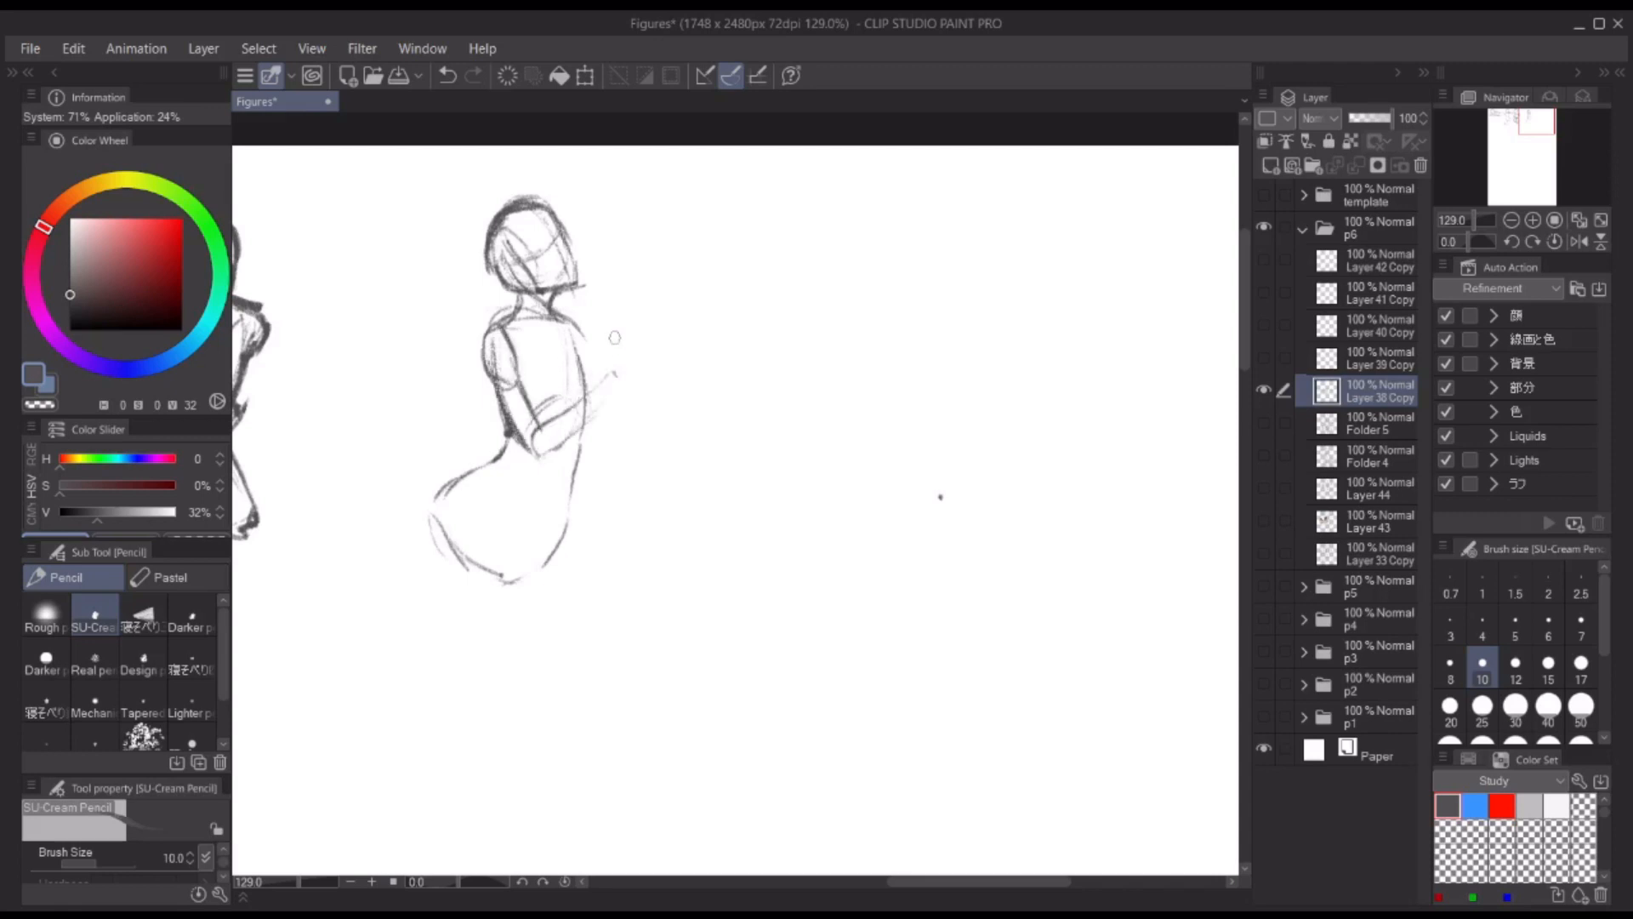
left_click_drag(615, 331, 609, 372)
left_click_drag(625, 342, 623, 366)
left_click_drag(541, 454, 607, 408)
key("ctrl+z")
Step: Draw the fourth figure's far shoulder and straight arm reaching down to a resting hand
mouse_move(553, 312)
left_mouse_down()
mouse_move(588, 328)
mouse_move(593, 368)
left_mouse_up()
left_click_drag(594, 438, 612, 570)
left_click_drag(588, 336, 597, 561)
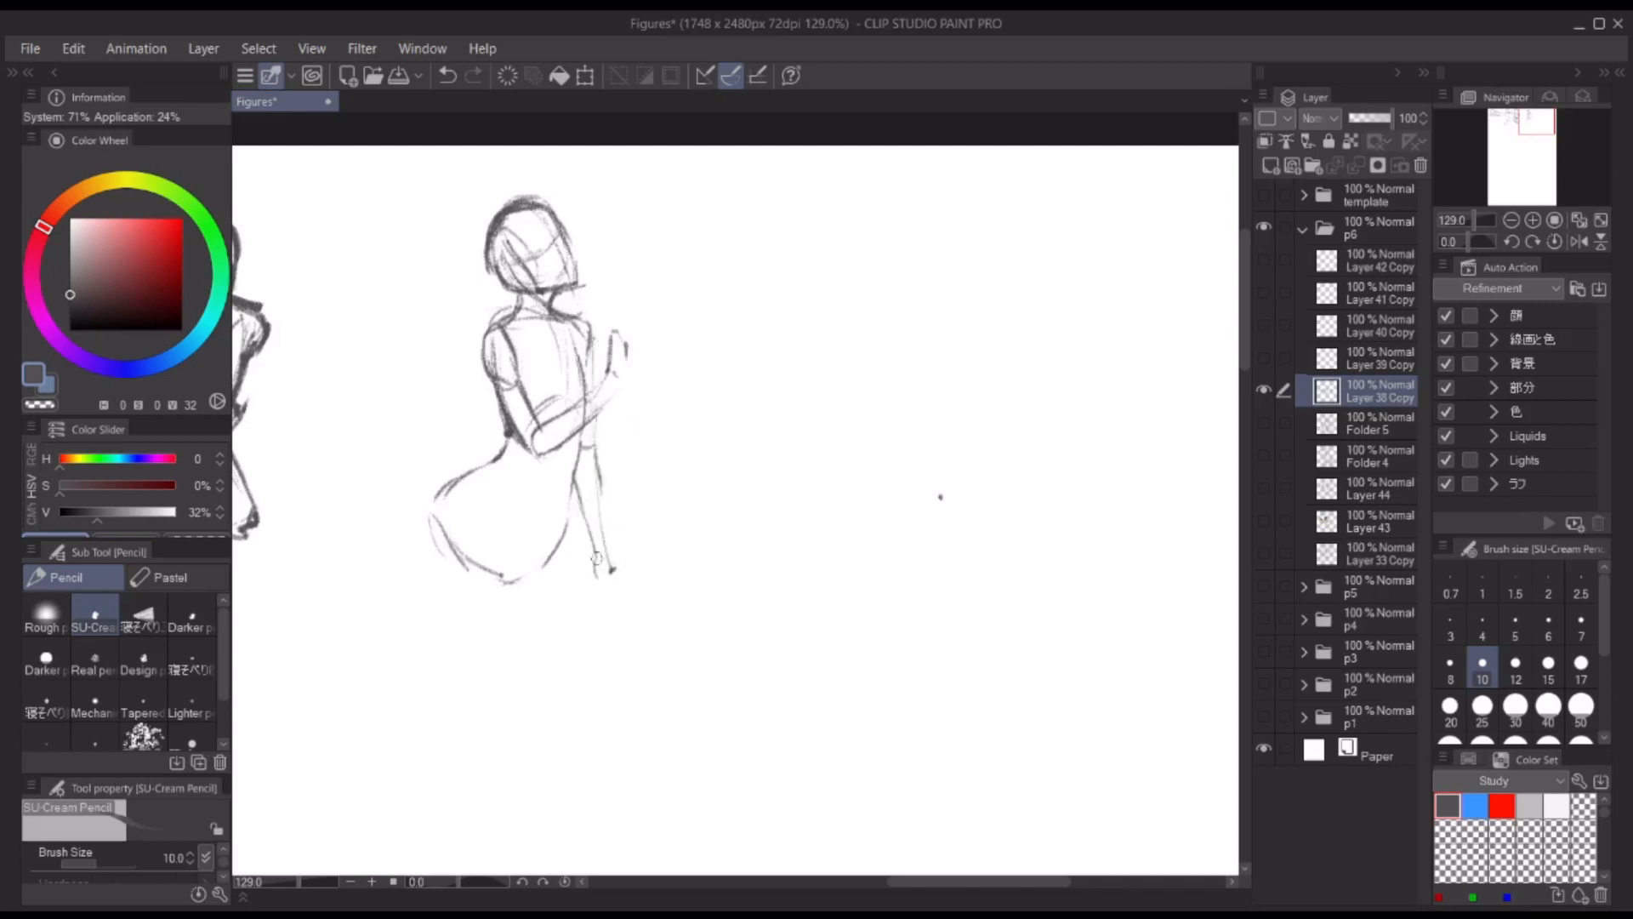
mouse_move(597, 456)
left_mouse_down()
mouse_move(608, 559)
mouse_move(643, 571)
left_mouse_up()
mouse_move(597, 575)
left_mouse_down()
mouse_move(640, 578)
mouse_move(634, 595)
left_mouse_up()
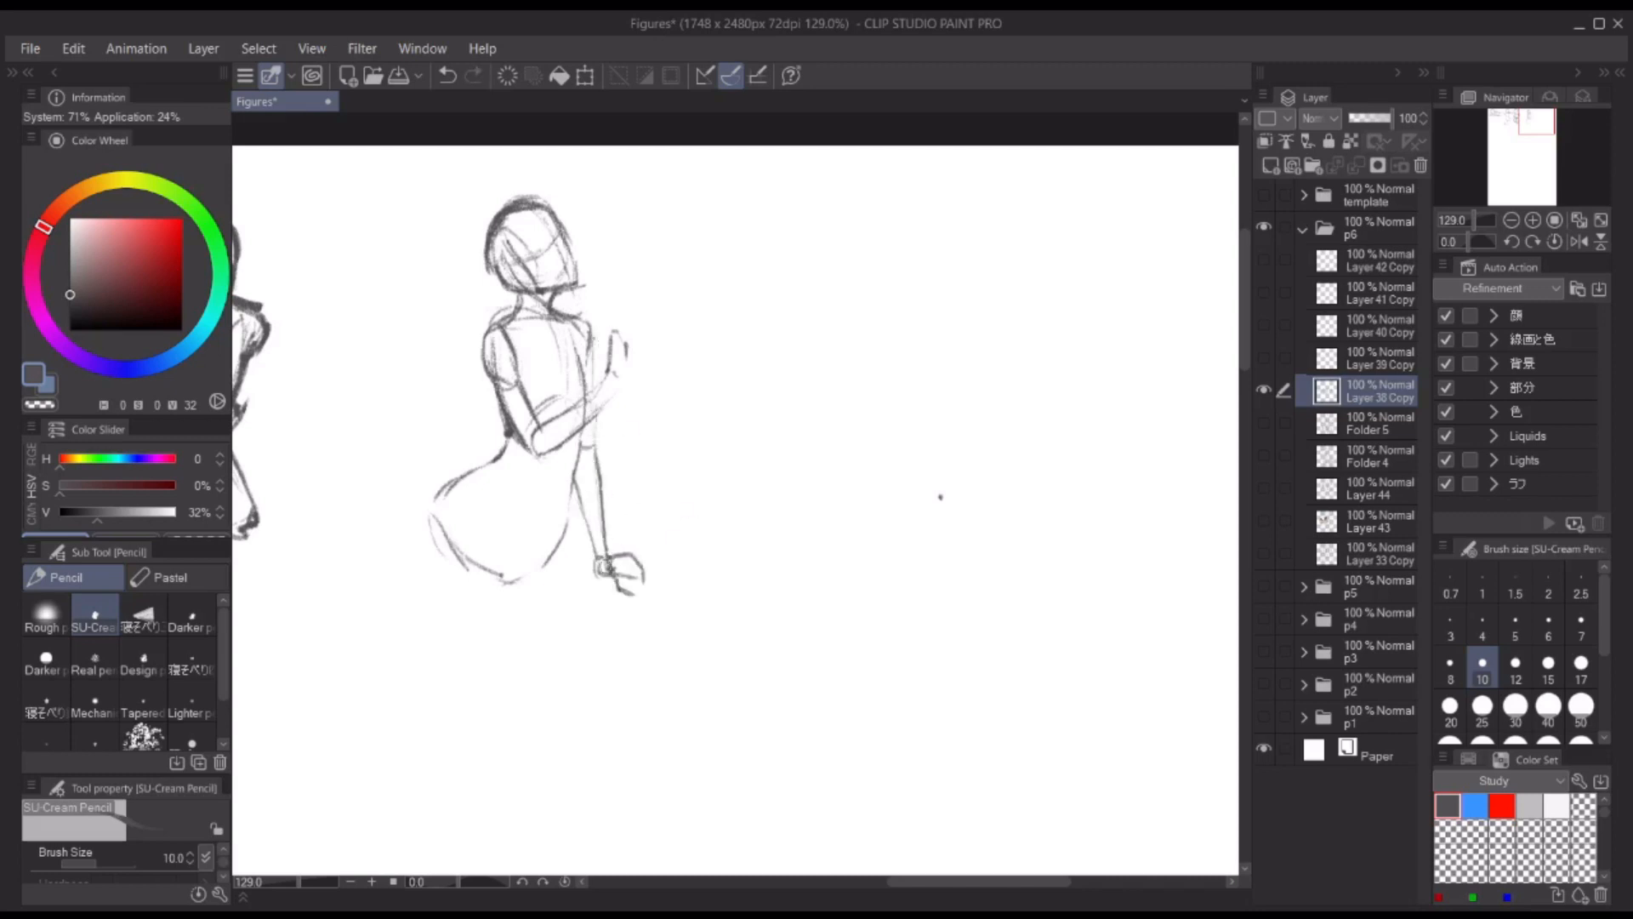
Step: Draw the fourth figure's near thigh, knee, hip crease and lower belly, and check the pose in mirrored view
scroll(895, 448, "down", 2)
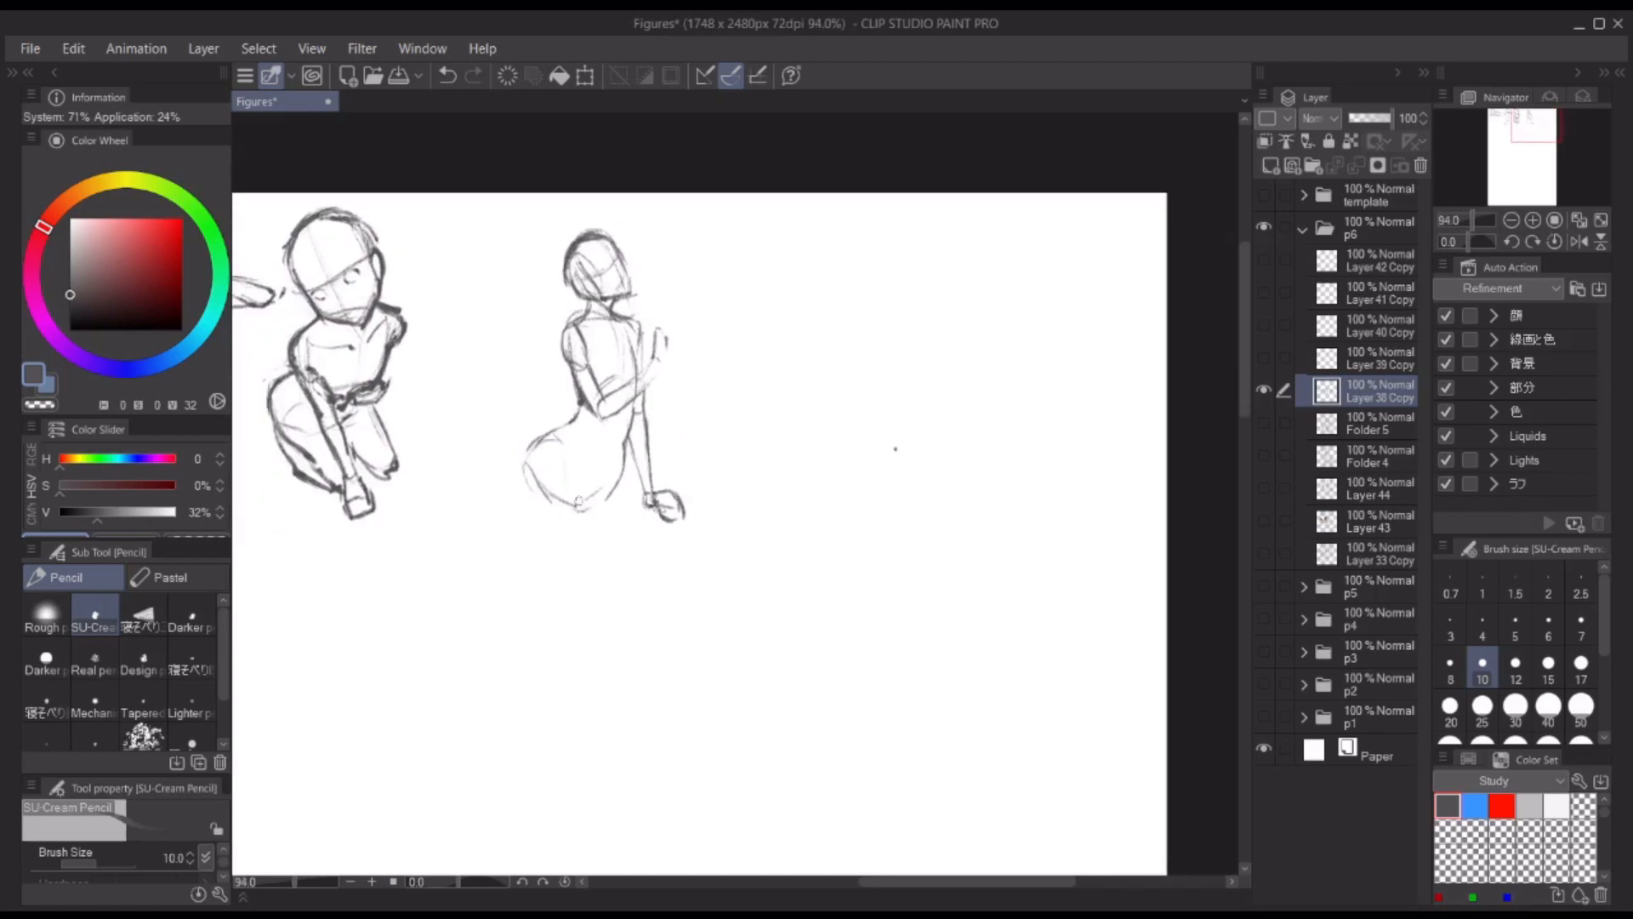
left_click_drag(524, 470, 557, 551)
left_click_drag(565, 453, 597, 533)
left_click_drag(553, 549, 574, 580)
left_click_drag(599, 553, 582, 576)
mouse_move(556, 442)
left_mouse_down()
mouse_move(598, 551)
mouse_move(559, 536)
left_mouse_up()
left_click_drag(562, 545, 578, 564)
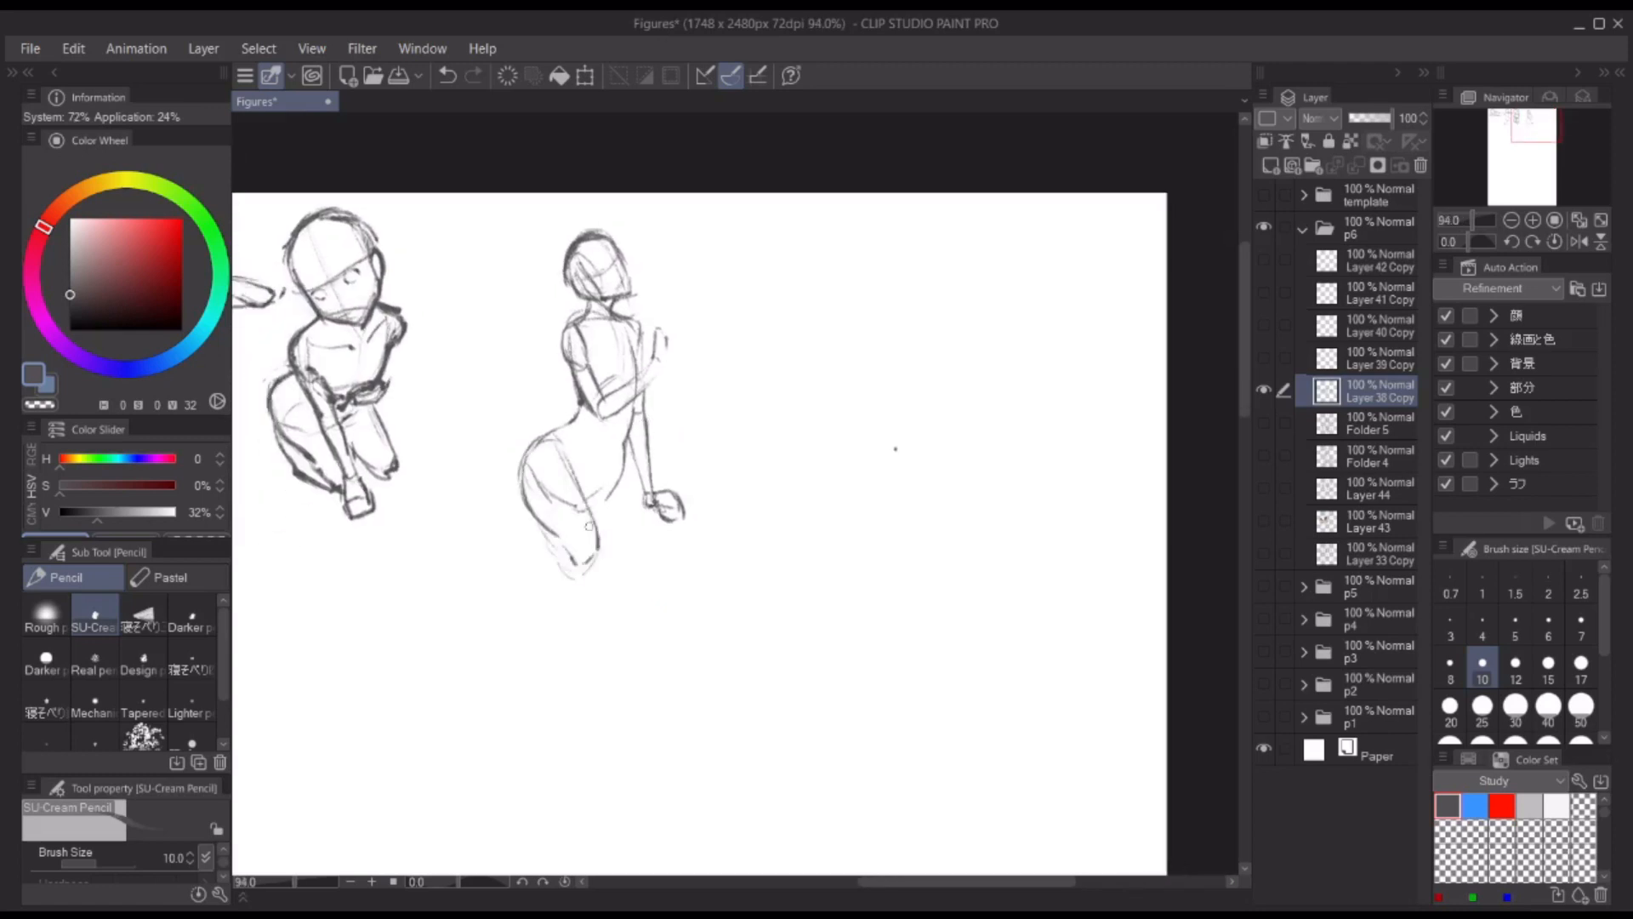
left_click_drag(566, 447, 601, 561)
mouse_move(572, 419)
left_mouse_down()
mouse_move(519, 492)
mouse_move(616, 503)
left_mouse_up()
left_click_drag(628, 443, 600, 527)
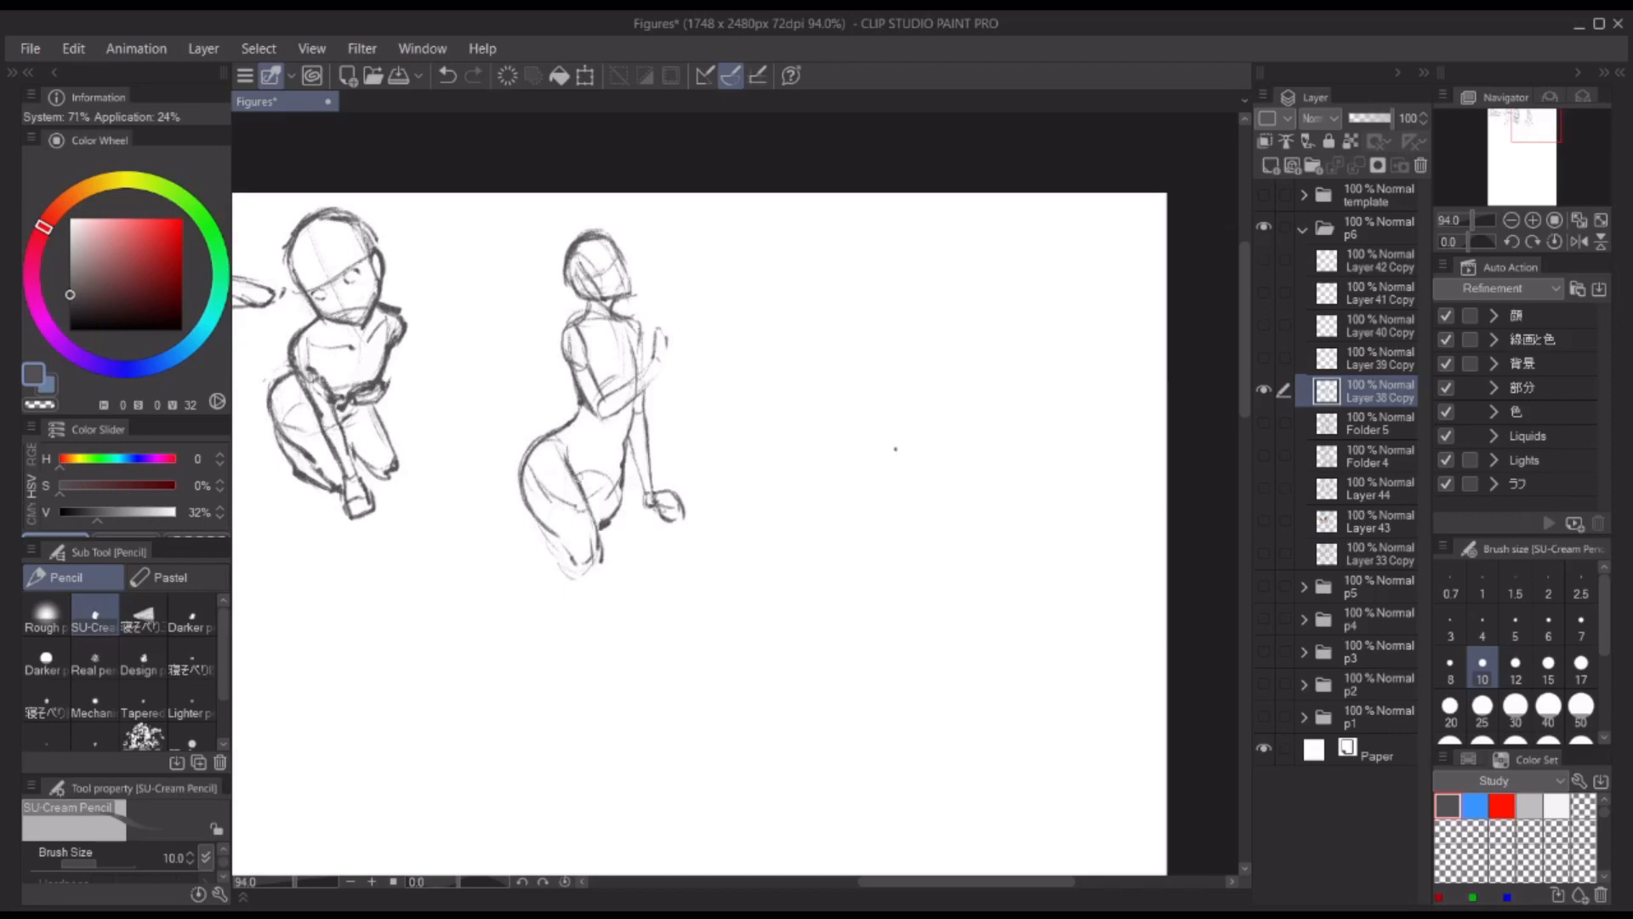
key("h")
key("h")
Step: Draw both of the fourth figure's lower legs below the knee and the far thigh under the supporting hand
left_click_drag(812, 414, 839, 384)
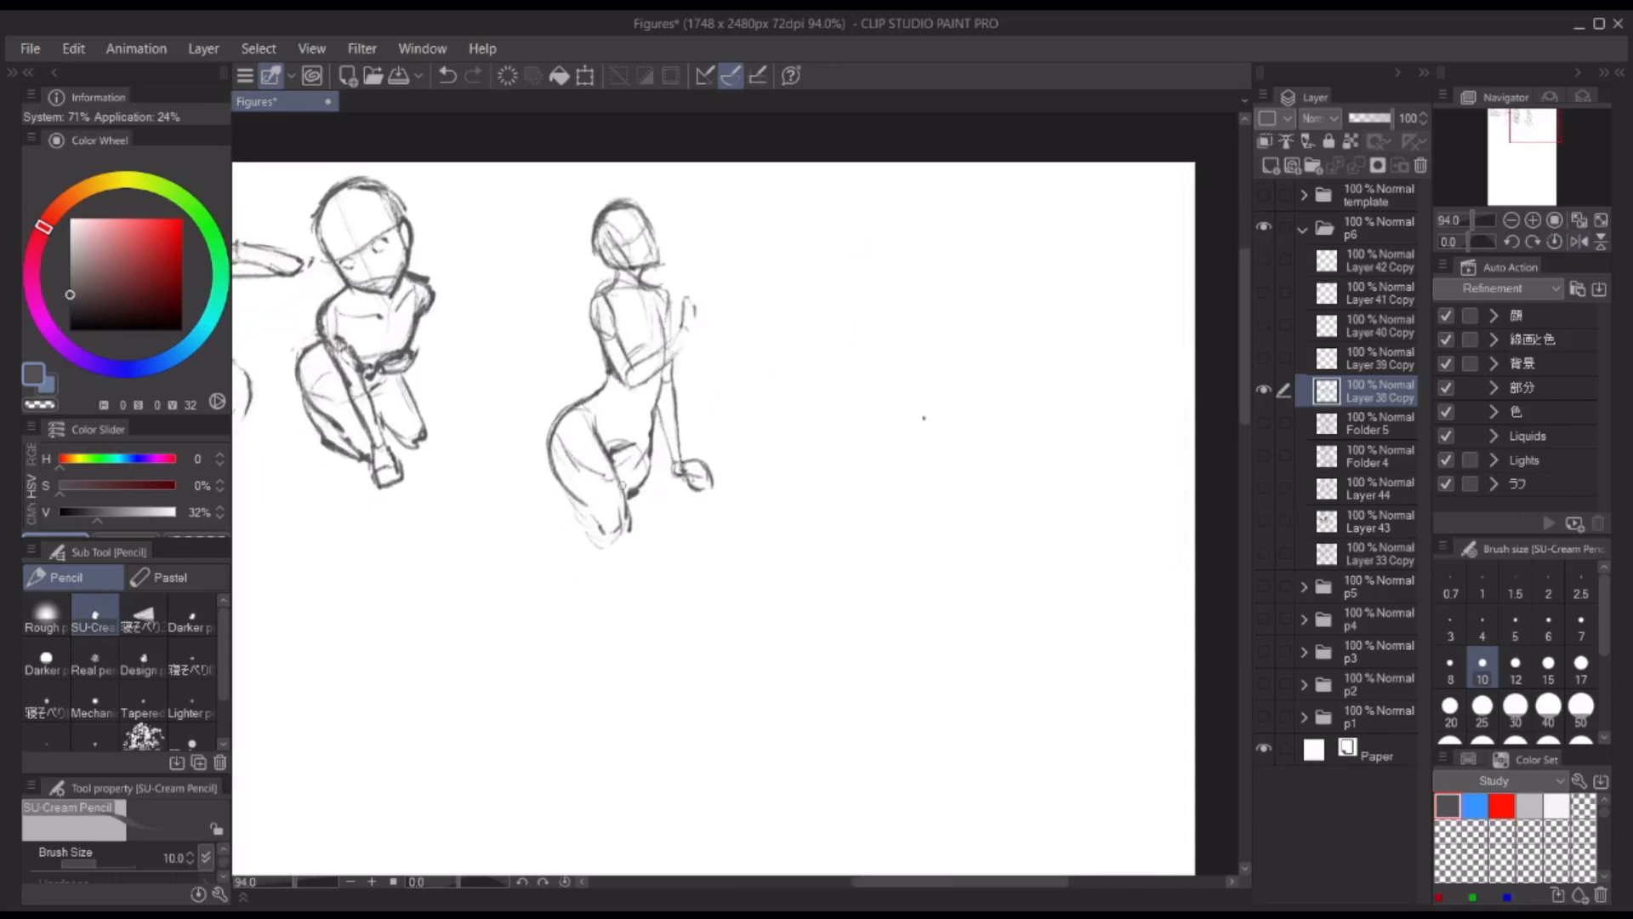
left_click_drag(592, 512, 563, 638)
left_click_drag(589, 600, 585, 648)
left_click_drag(629, 528, 587, 652)
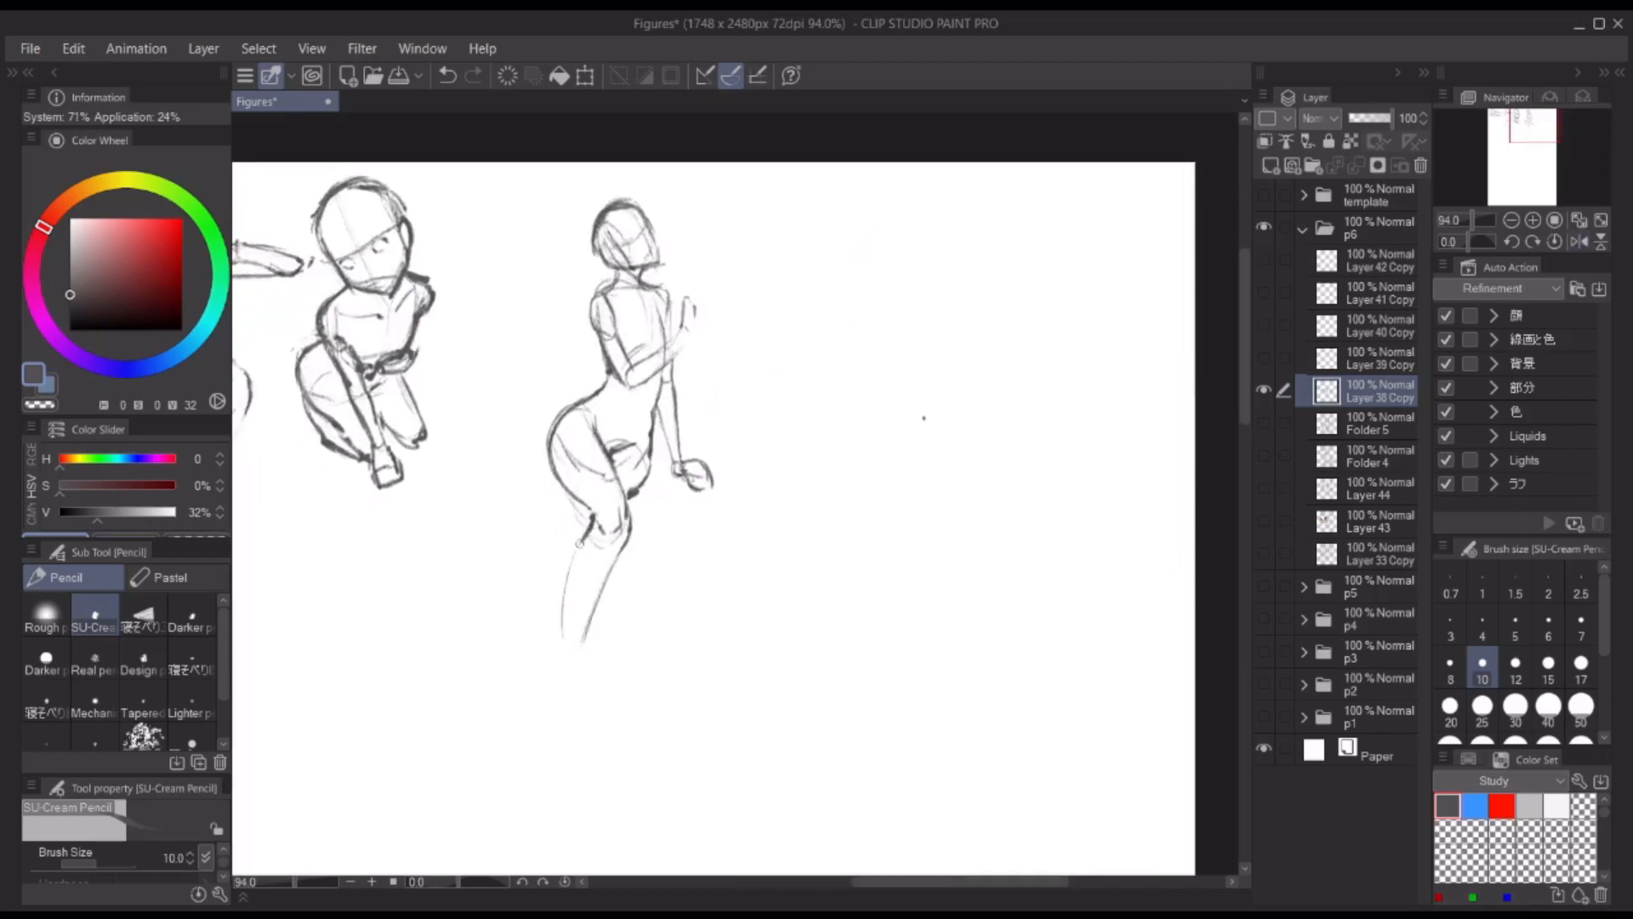
left_click_drag(583, 540, 566, 651)
left_click_drag(621, 544, 596, 621)
mouse_move(568, 498)
left_mouse_down()
mouse_move(541, 614)
mouse_move(561, 619)
left_mouse_up()
key("ctrl+z")
key("ctrl+z")
mouse_move(652, 437)
left_mouse_down()
mouse_move(629, 496)
mouse_move(709, 476)
left_mouse_up()
key("ctrl+z")
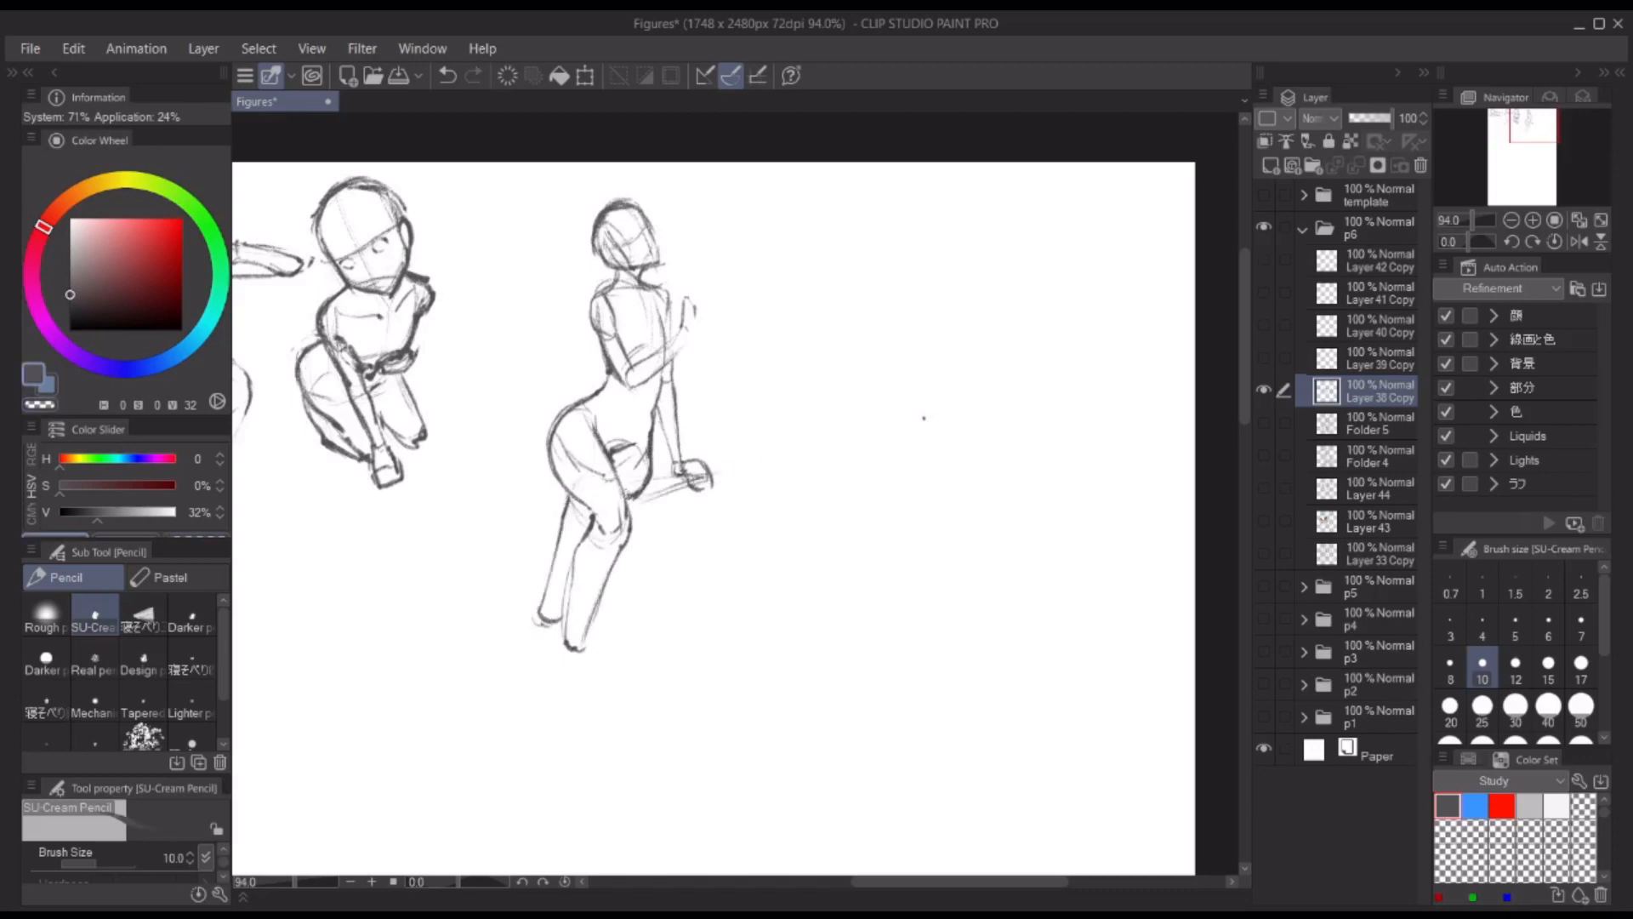
Step: Erase the construction lines around the fourth figure's waist and hip using the transparent colour
key("c")
key("c")
left_click_drag(591, 410, 600, 443)
key("c")
left_click_drag(748, 375, 791, 387)
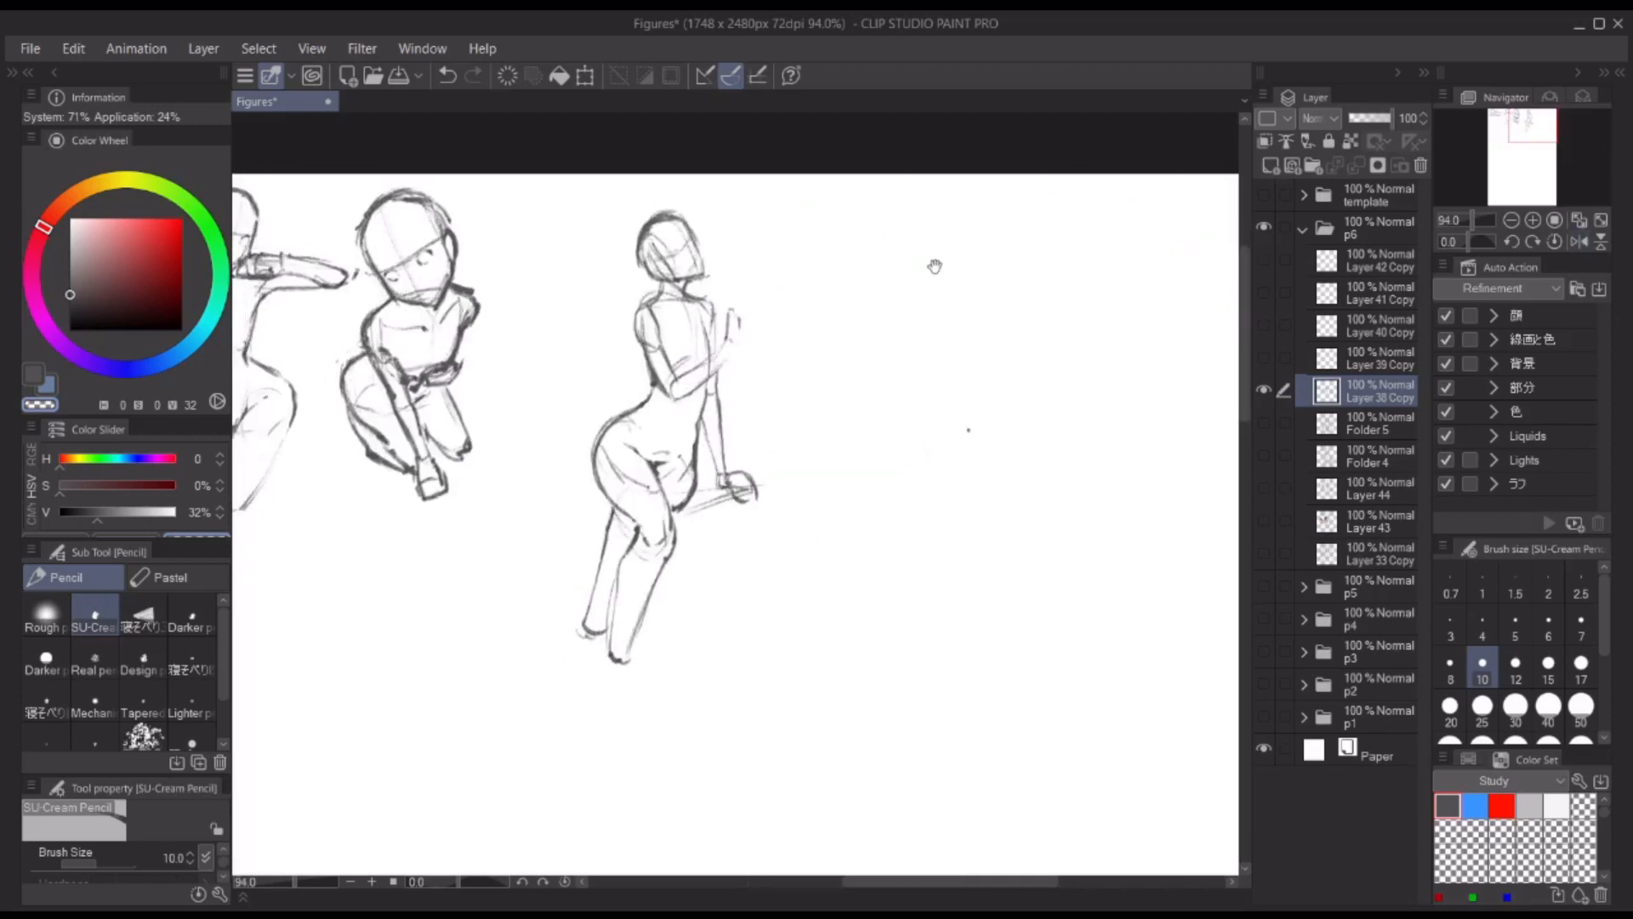
Step: Erase the whole fourth figure and return to the pencil
key("e")
mouse_move(667, 256)
left_mouse_down()
mouse_move(671, 539)
mouse_move(625, 617)
left_mouse_up()
key("e")
key("p")
Step: Sketch a larger head for the new fourth figure, with a slanted jaw and crossed face guidelines
key("ctrl+z")
key("c")
mouse_move(601, 241)
left_mouse_down()
mouse_move(648, 226)
mouse_move(651, 303)
mouse_move(672, 296)
mouse_move(641, 298)
left_mouse_up()
key("ctrl+z")
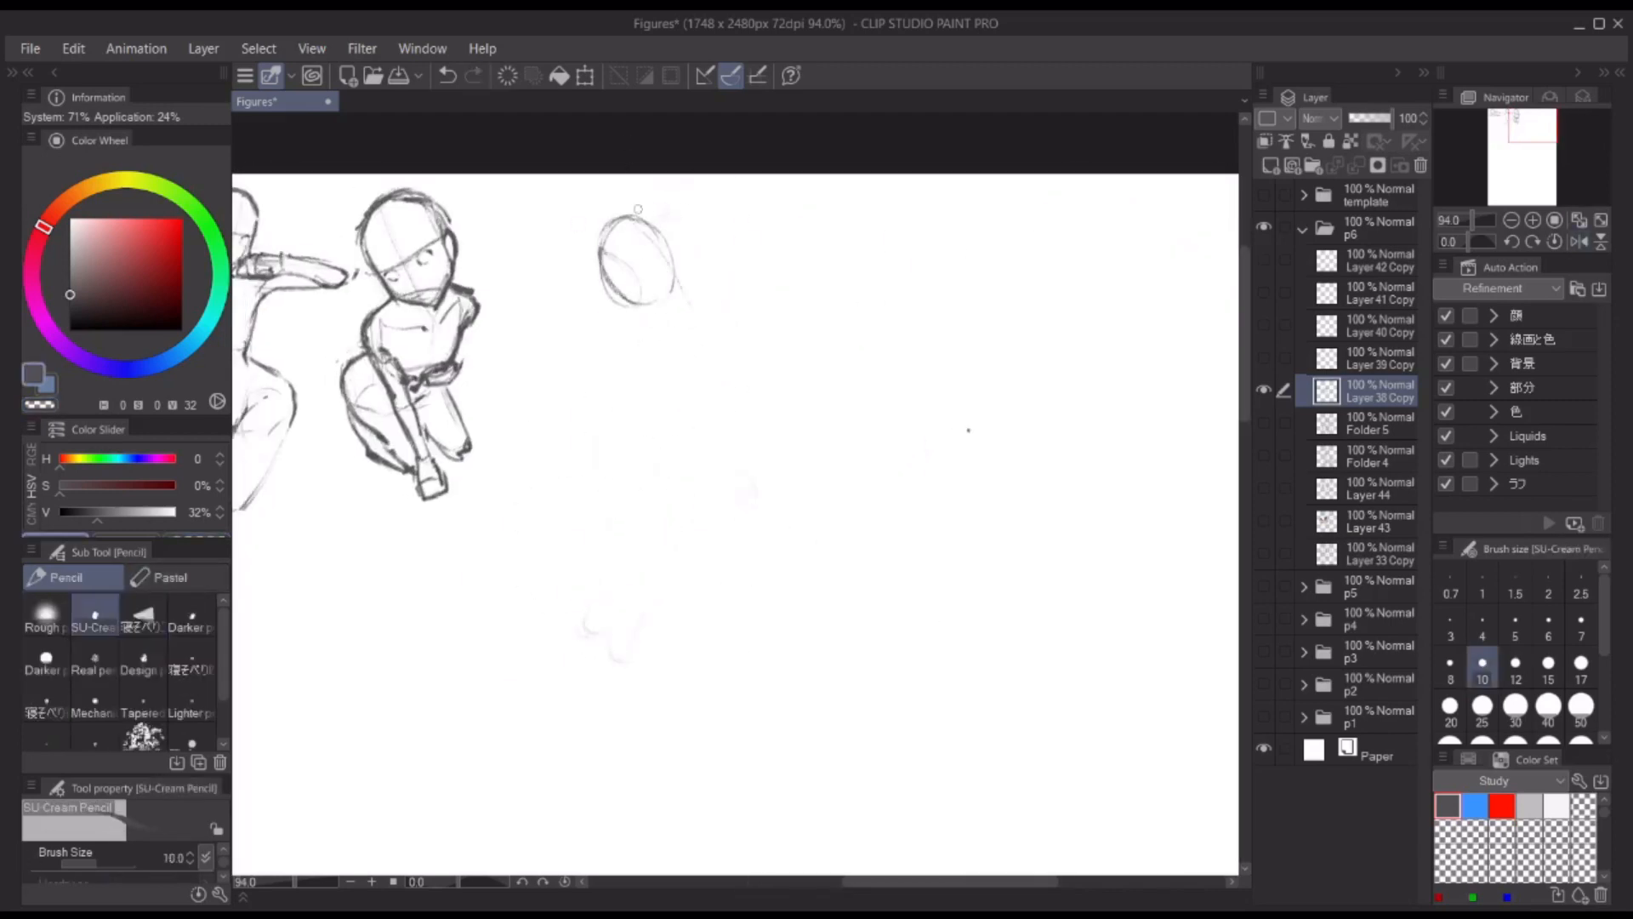
left_click_drag(604, 244, 653, 223)
left_click_drag(653, 226, 685, 290)
key("ctrl+z")
key("ctrl+z")
mouse_move(636, 303)
left_mouse_down()
mouse_move(639, 212)
mouse_move(653, 219)
left_mouse_up()
left_click_drag(646, 234, 695, 302)
left_click_drag(609, 285, 638, 274)
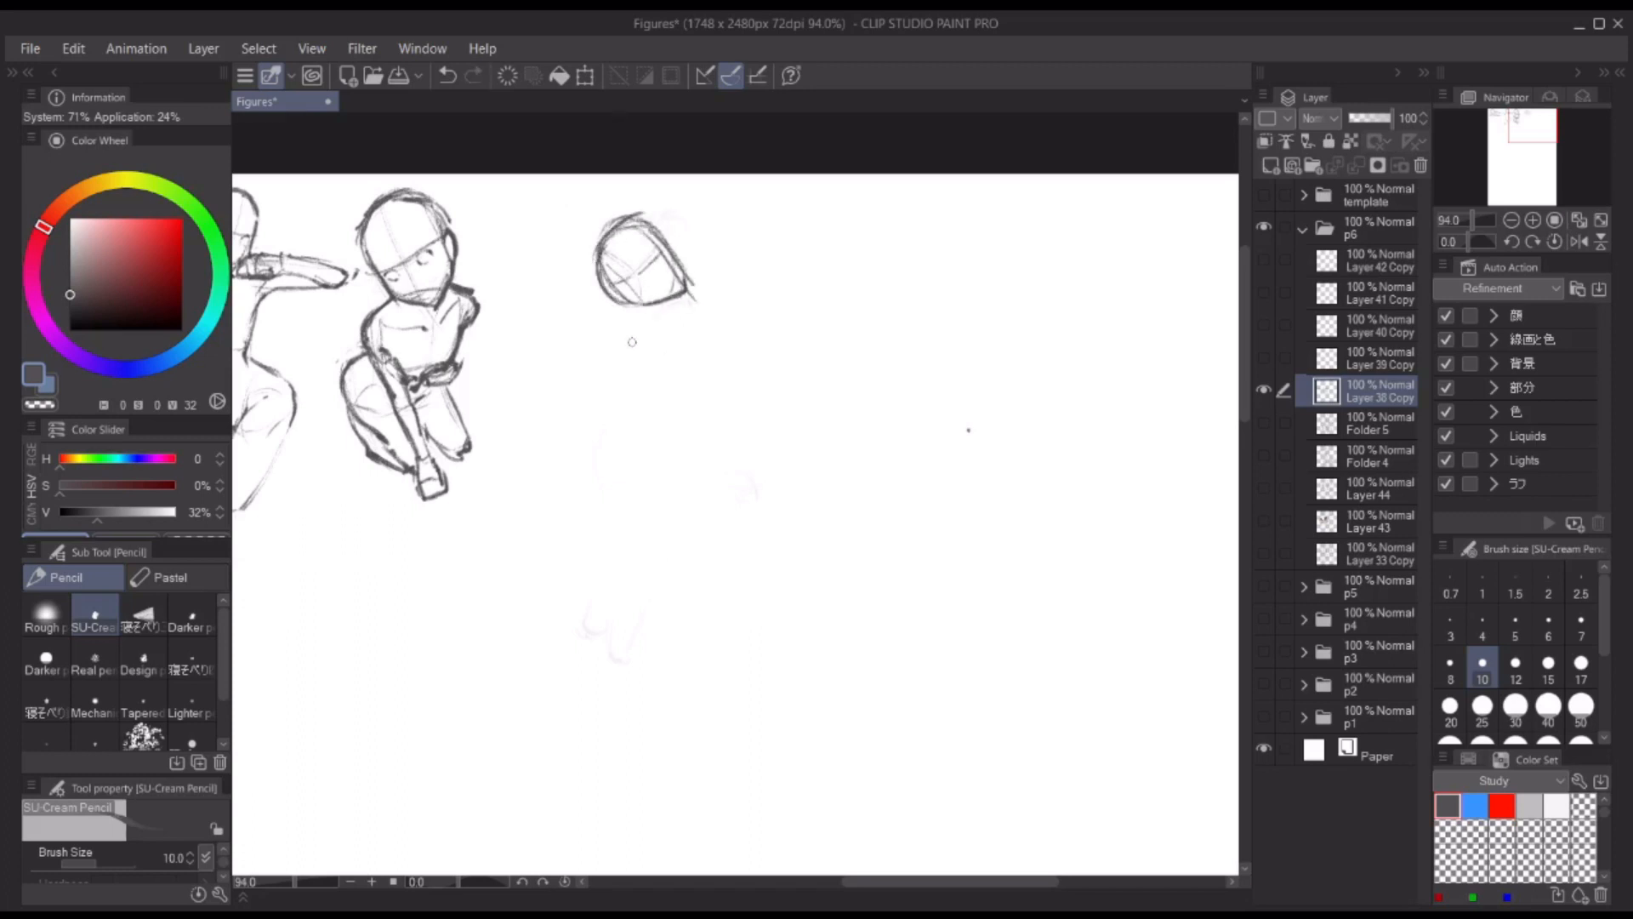
Step: Sketch the new fourth figure's shoulder line, torso sides and lower back curving out to the hip
left_click_drag(616, 354, 691, 358)
left_click_drag(656, 417, 684, 402)
left_click_drag(687, 326, 699, 424)
left_click_drag(622, 330, 670, 321)
mouse_move(616, 343)
left_mouse_down()
mouse_move(623, 456)
mouse_move(579, 509)
left_mouse_up()
left_click_drag(634, 415, 625, 455)
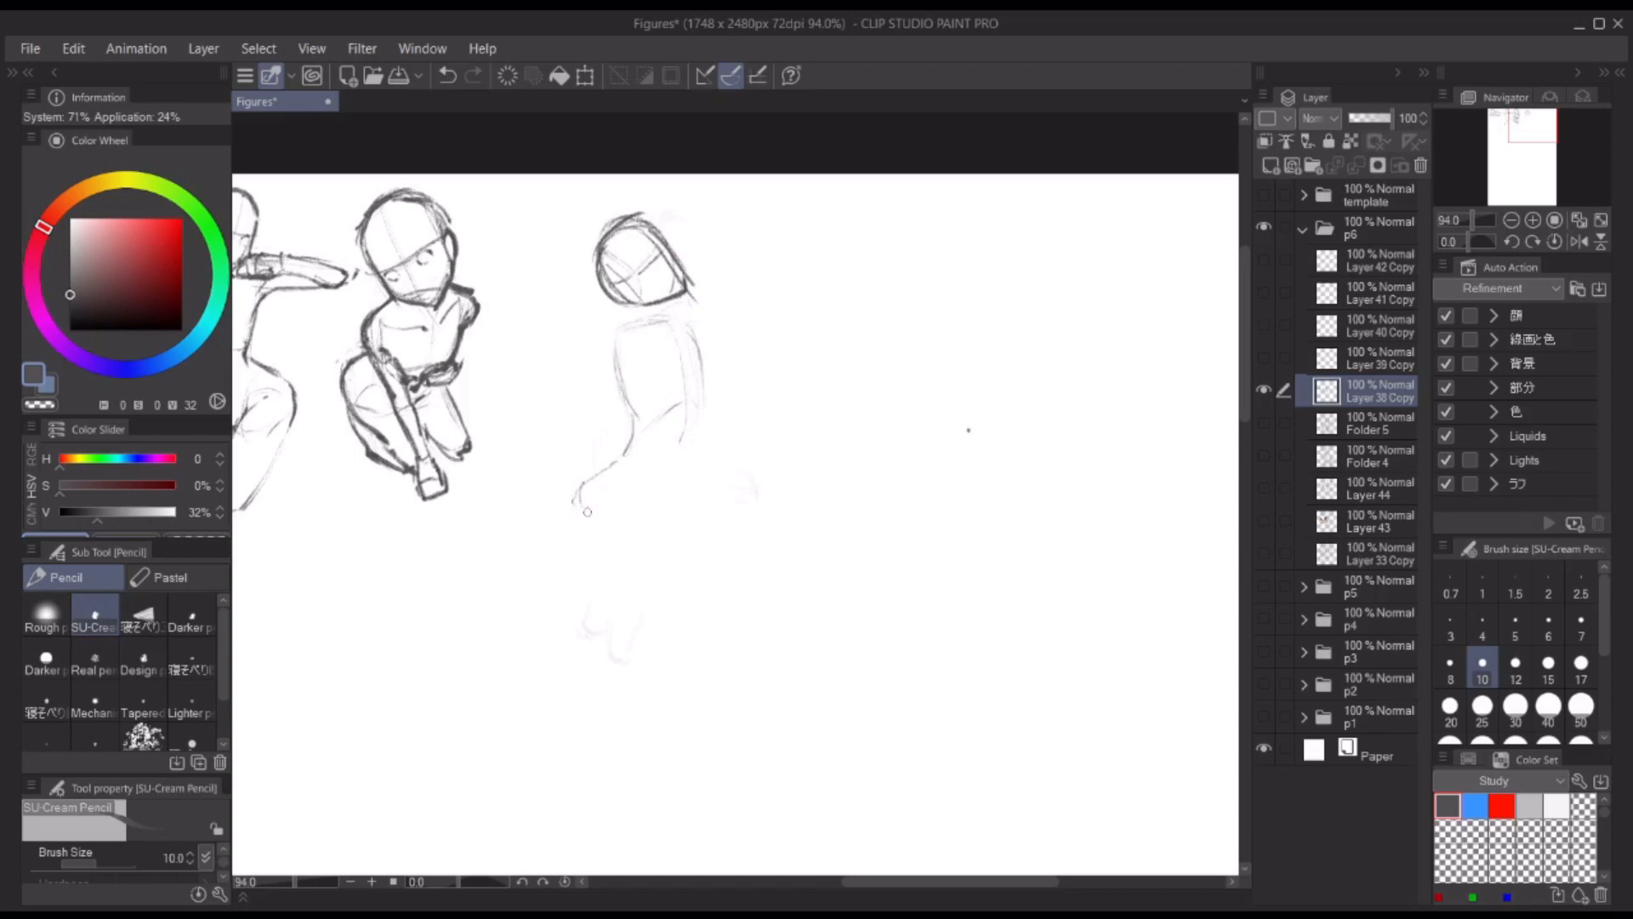
Step: Draw the fourth figure's hips, near thigh and rounded knee, belly line and far thigh
left_click_drag(587, 512, 620, 541)
left_click_drag(705, 375, 690, 552)
left_click_drag(587, 509, 689, 539)
left_click_drag(636, 549, 633, 551)
left_click_drag(576, 500, 599, 574)
left_click_drag(621, 481, 675, 596)
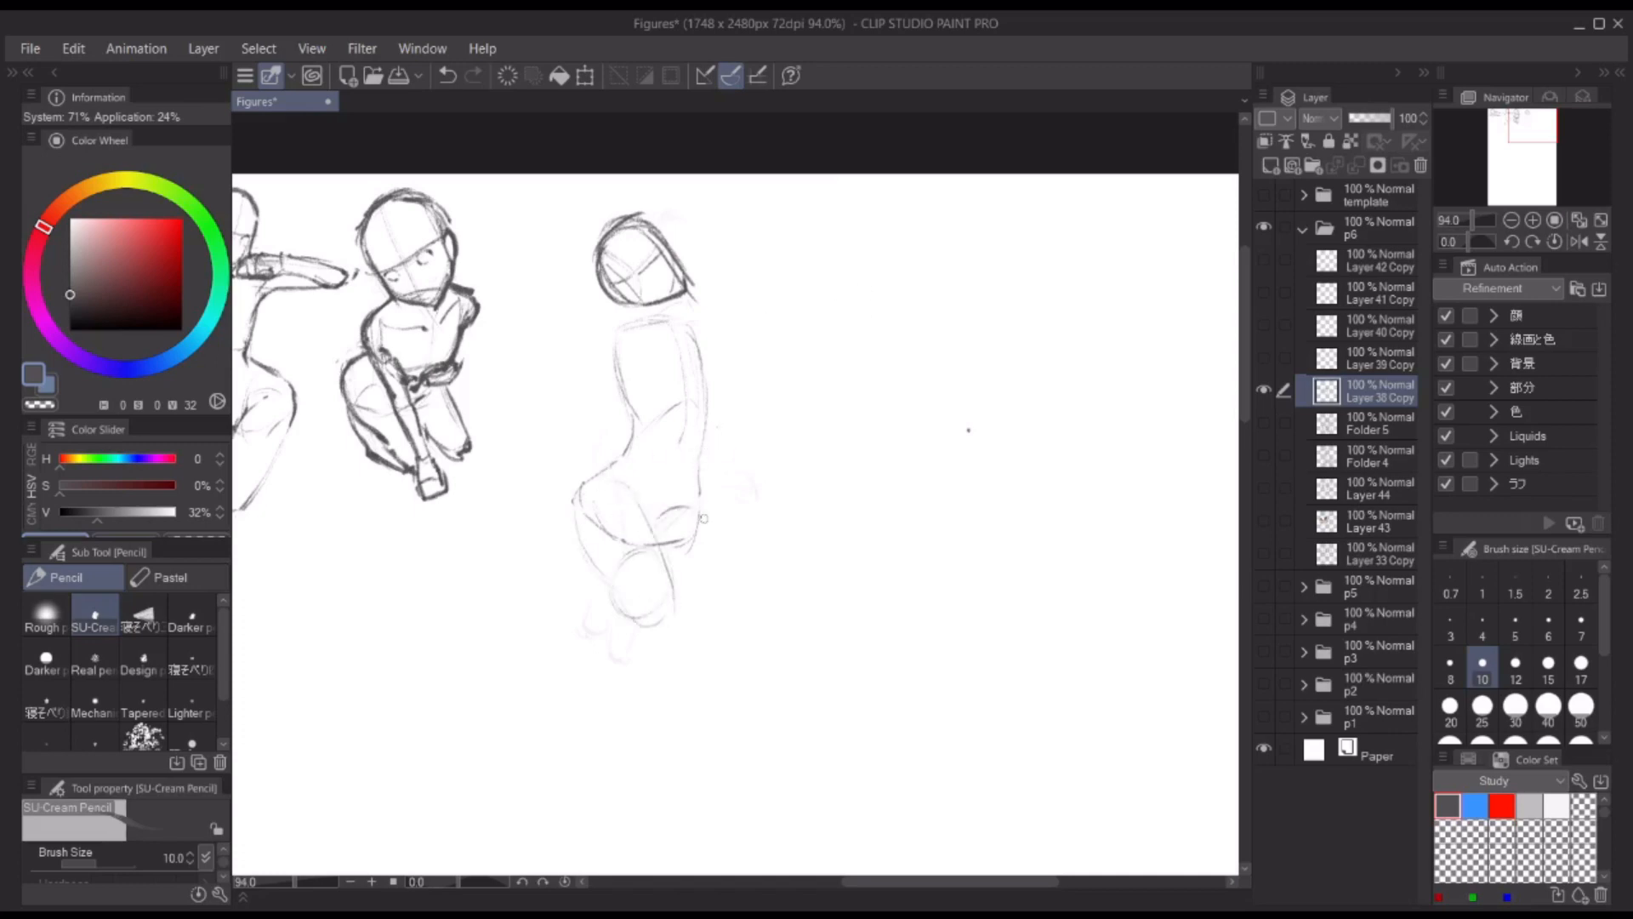
left_click_drag(704, 519, 681, 583)
left_click_drag(681, 583, 688, 576)
Step: Add the fourth figure's far shoulder and refine the shoulder and waist lines
left_click_drag(720, 327, 723, 369)
key("ctrl+z")
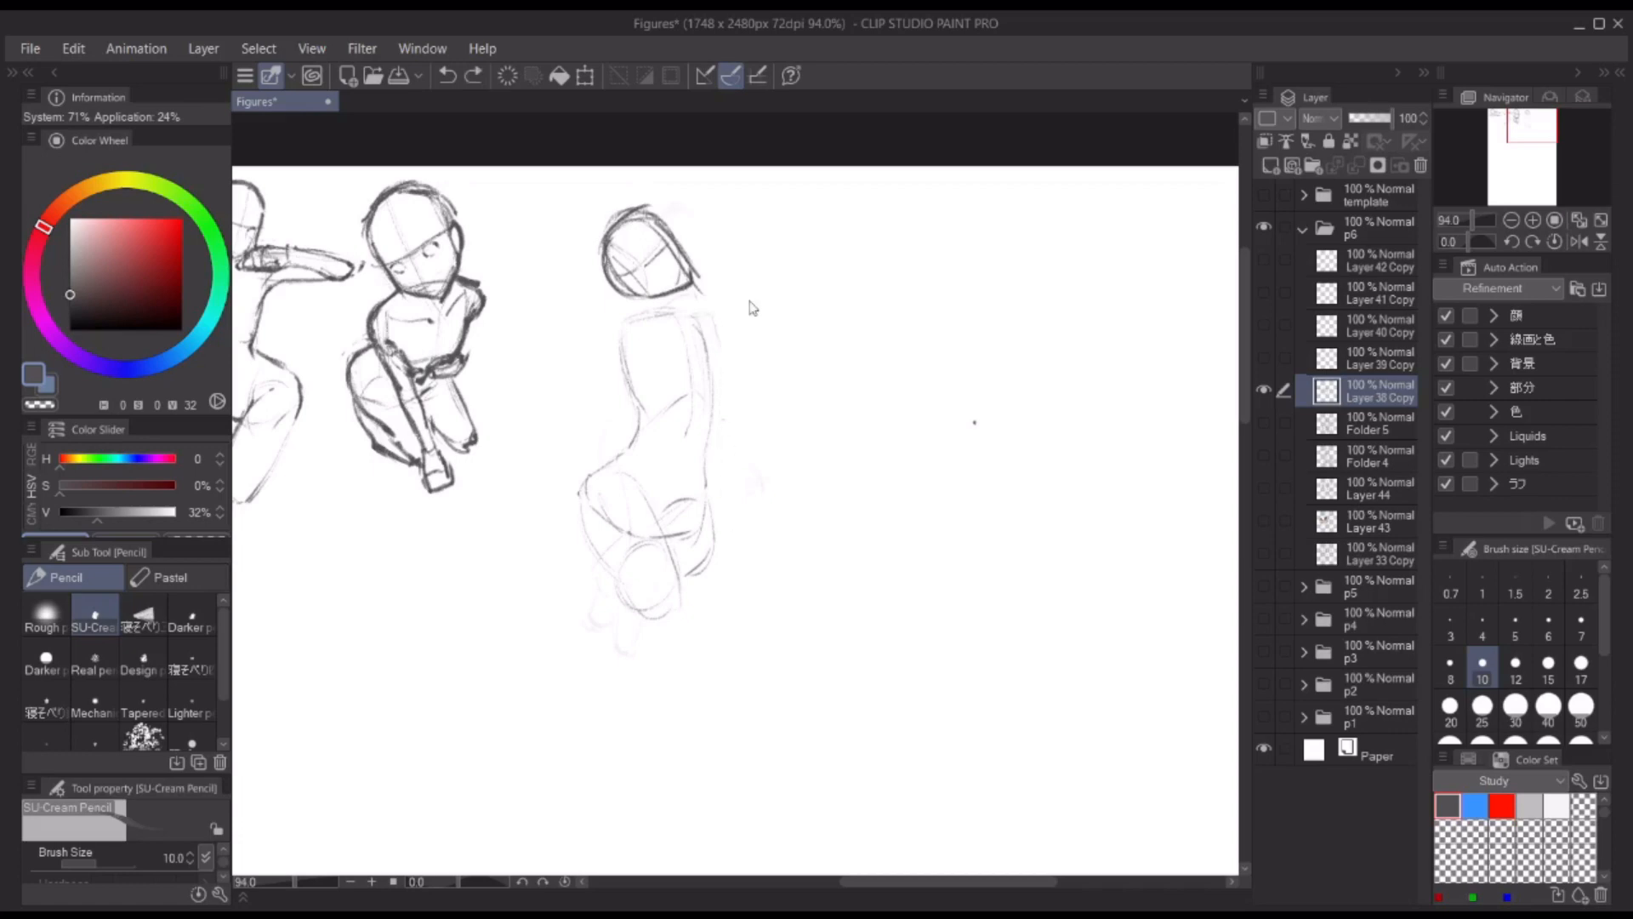
left_click_drag(651, 318, 712, 310)
left_click_drag(710, 315, 716, 354)
mouse_move(637, 407)
left_mouse_down()
mouse_move(571, 537)
mouse_move(650, 529)
left_mouse_up()
Step: Lasso the fourth figure's body below the head, rotate it clockwise, move it under the head and deselect
key("m")
mouse_move(736, 286)
left_mouse_down()
mouse_move(683, 294)
mouse_move(766, 280)
left_mouse_up()
key("ctrl+t")
left_click_drag(864, 287, 882, 306)
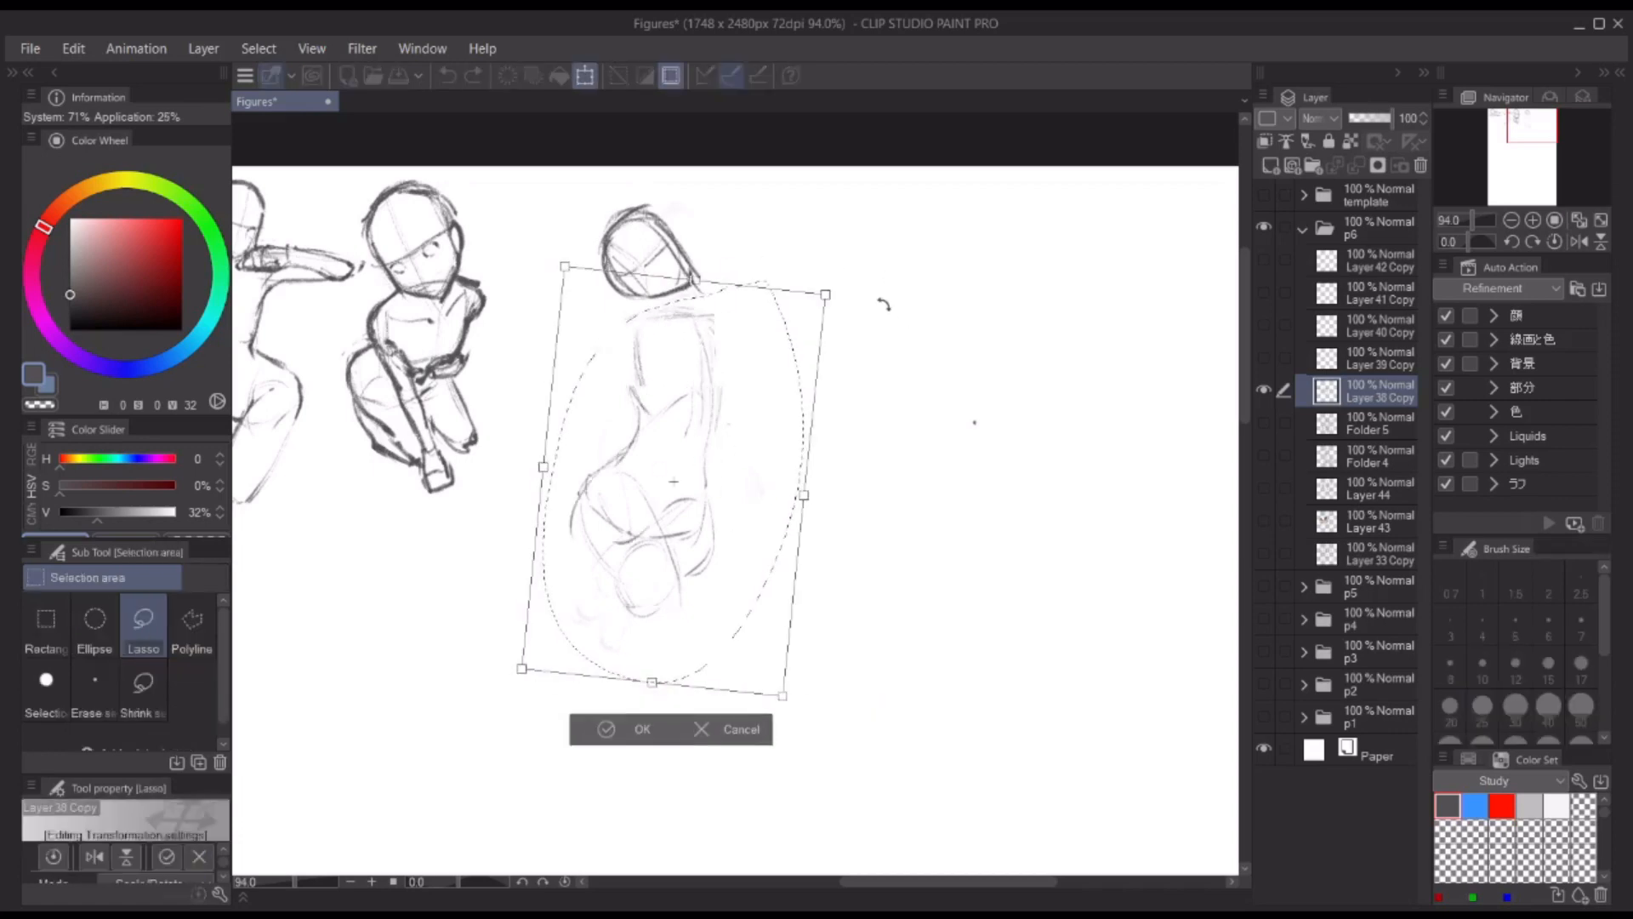
mouse_move(733, 486)
left_mouse_down()
mouse_move(694, 491)
mouse_move(659, 469)
left_mouse_up()
key("Return")
key("ctrl+d")
Step: Redraw the fourth figure's far shoulder and a long straight arm reaching down in front of the body
key("p")
left_click_drag(707, 257, 696, 259)
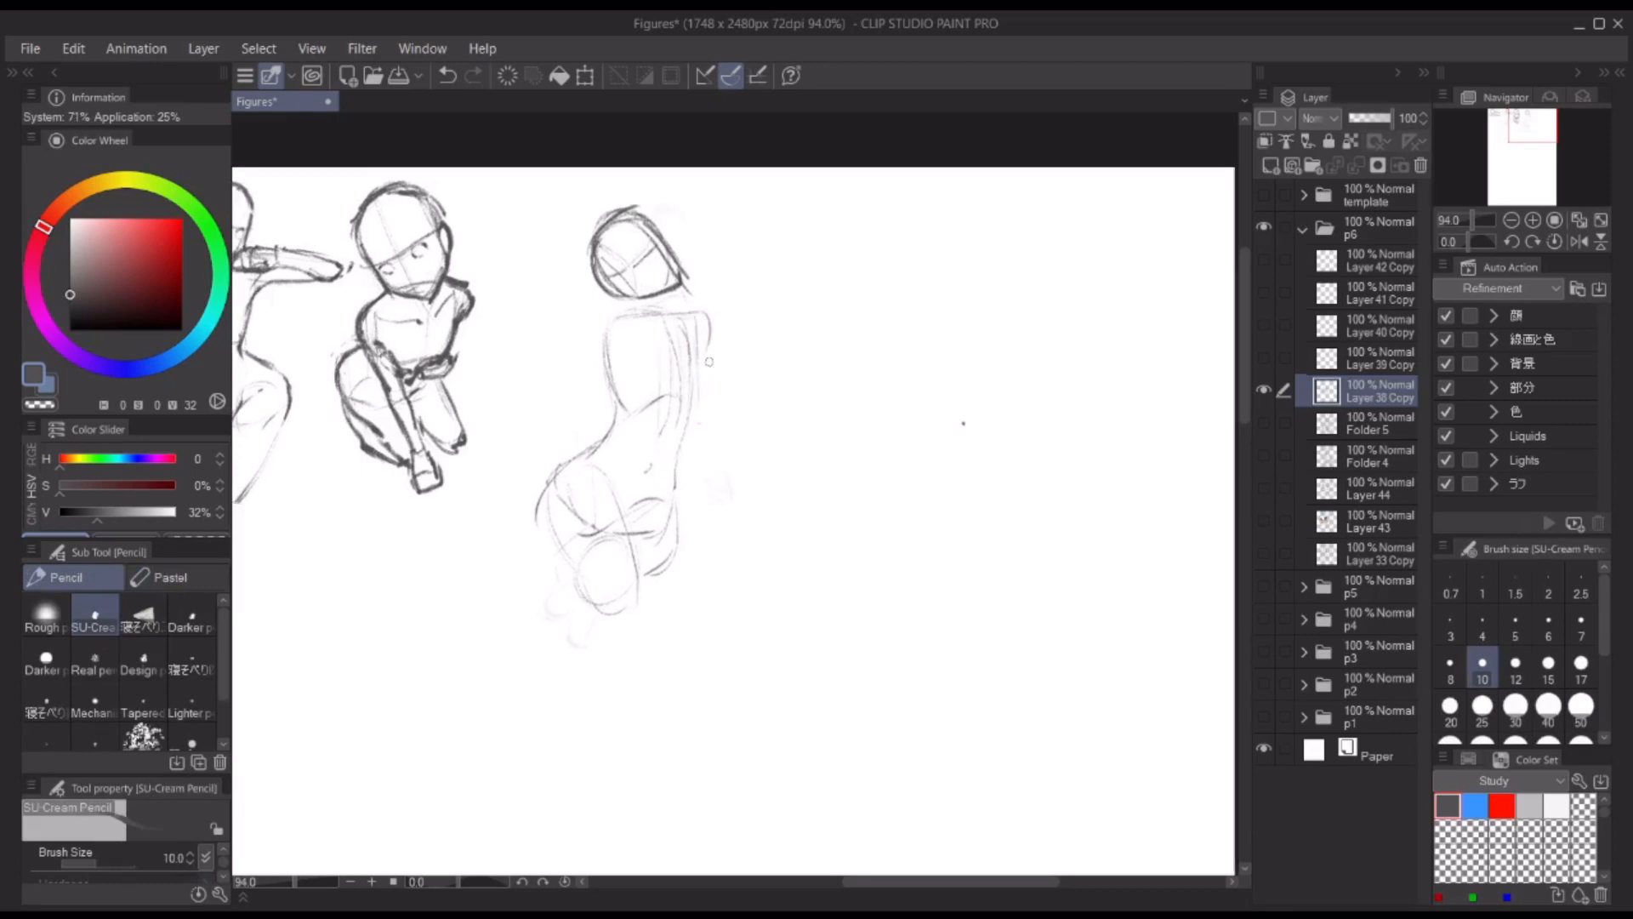
key("ctrl+z")
left_click_drag(724, 473, 738, 561)
key("ctrl+z")
left_click_drag(710, 316, 705, 366)
left_click_drag(719, 443, 740, 551)
Step: Draw the fourth figure's far thigh underside, darken the near thigh, and add both lower legs slanting back
left_click_drag(735, 560, 640, 589)
left_click_drag(609, 487, 638, 582)
mouse_move(547, 483)
left_mouse_down()
mouse_move(620, 636)
mouse_move(601, 609)
left_mouse_up()
key("ctrl+z")
left_click_drag(585, 606, 567, 680)
key("ctrl+z")
key("ctrl+z")
left_click_drag(643, 593, 580, 761)
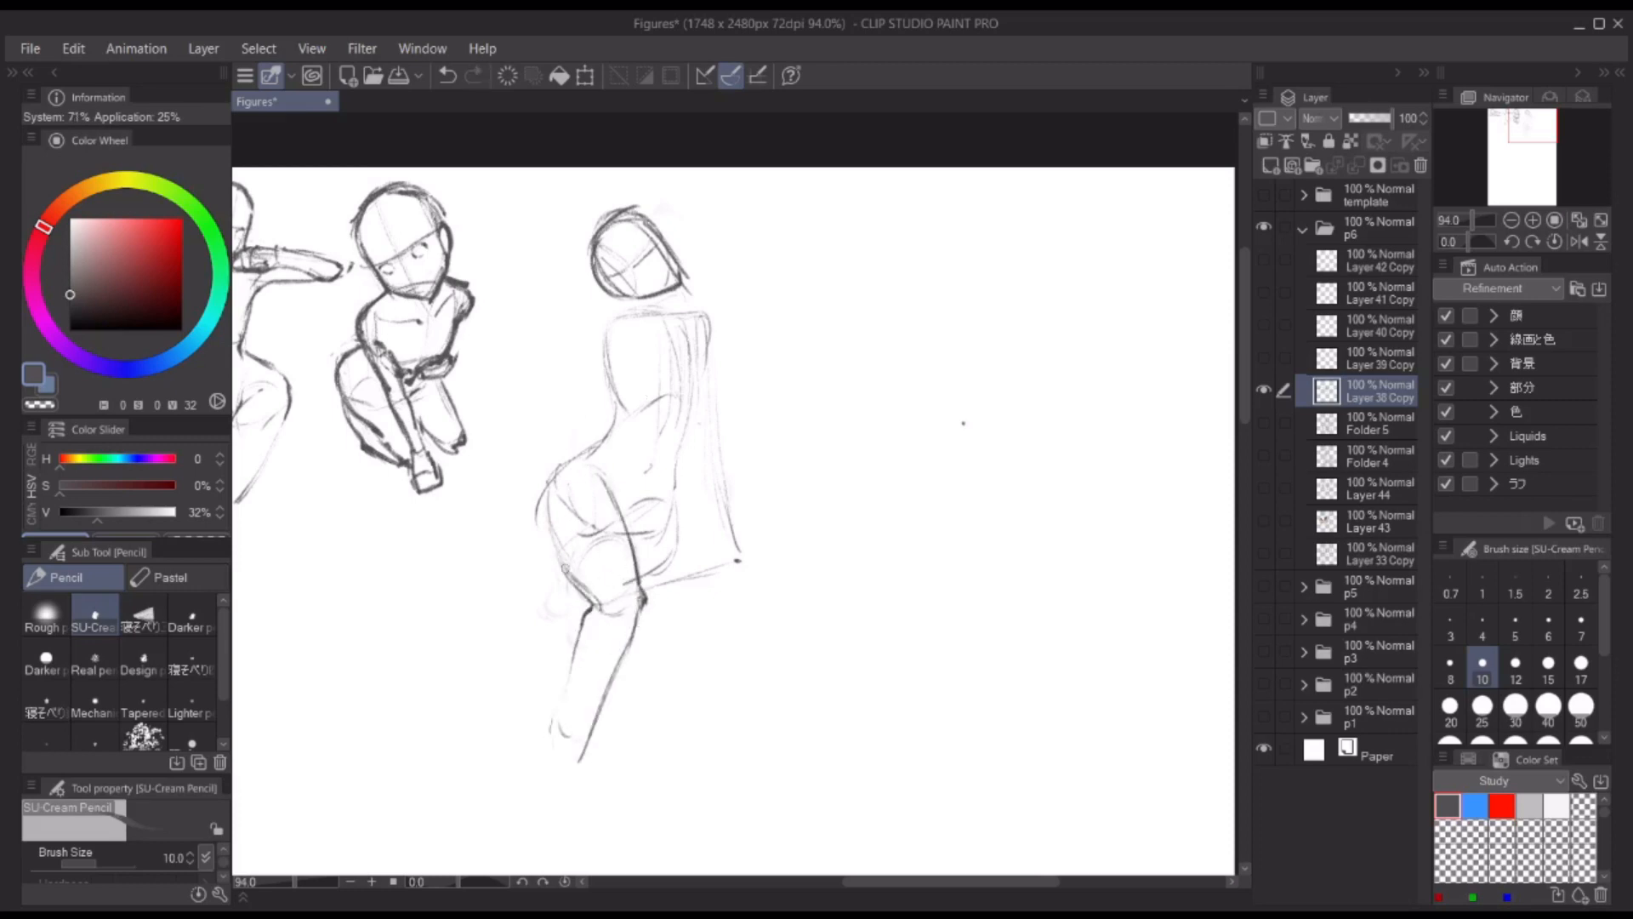
key("ctrl+z")
left_click_drag(566, 577, 524, 706)
Step: Draw the fourth figure's near arm bent at the elbow, with the forearm and hand raised in front of the chest
left_click_drag(633, 321, 637, 380)
left_click_drag(637, 374, 627, 444)
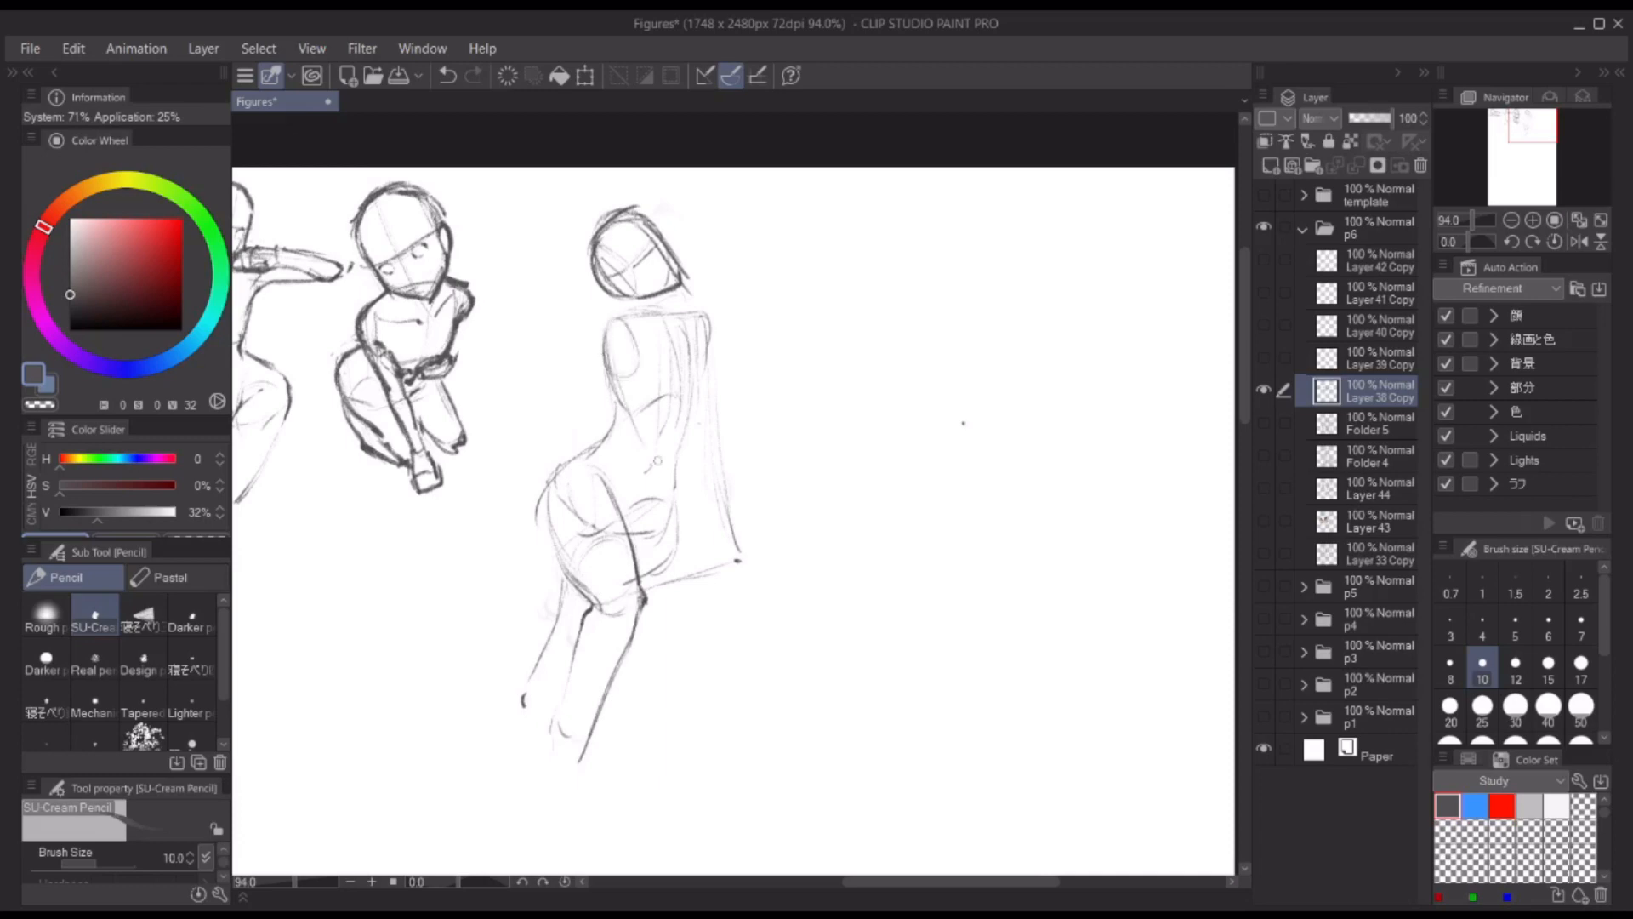
left_click_drag(721, 374, 647, 445)
left_click_drag(621, 322, 639, 388)
left_click_drag(616, 381, 647, 448)
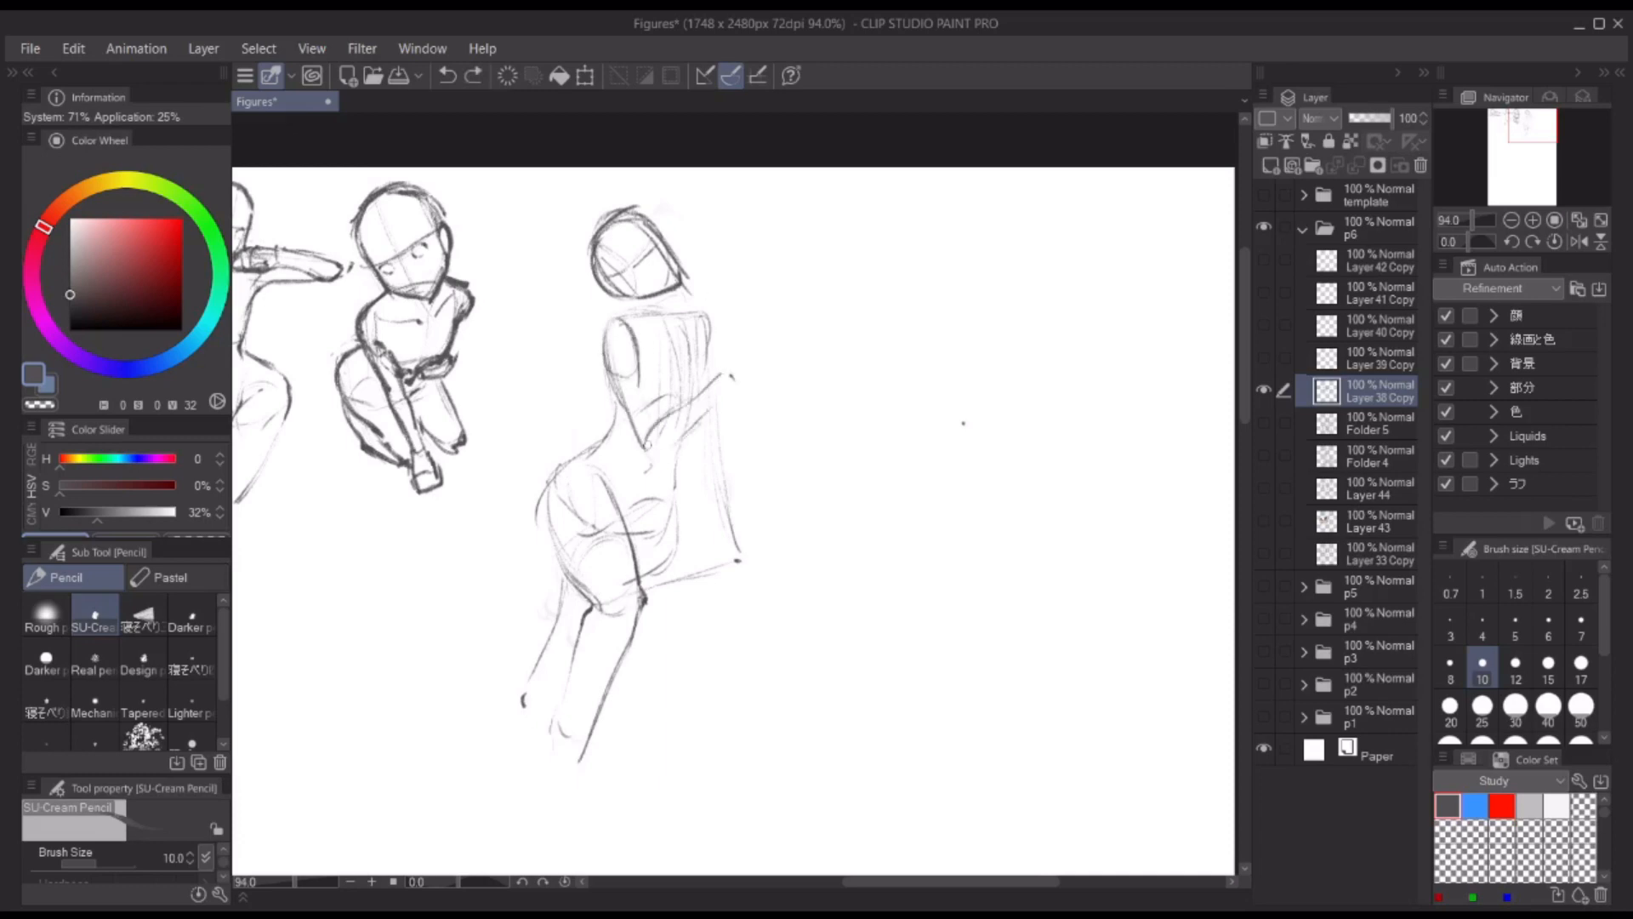
mouse_move(617, 321)
left_mouse_down()
mouse_move(607, 379)
mouse_move(639, 386)
mouse_move(647, 452)
left_mouse_up()
mouse_move(650, 447)
left_mouse_down()
mouse_move(717, 410)
mouse_move(728, 338)
mouse_move(742, 343)
mouse_move(733, 309)
left_mouse_up()
mouse_move(743, 320)
left_mouse_down()
mouse_move(745, 340)
mouse_move(655, 422)
left_mouse_up()
left_click_drag(733, 388, 651, 454)
Step: Darken the fourth figure's back, hip, thigh and lower-leg contours and mark the end of the far leg
left_click_drag(611, 374, 613, 434)
mouse_move(611, 437)
left_mouse_down()
mouse_move(552, 489)
mouse_move(586, 590)
left_mouse_up()
left_click_drag(603, 585, 565, 750)
left_click_drag(592, 478, 626, 521)
left_click_drag(621, 515, 665, 507)
left_click_drag(696, 436, 643, 583)
left_click_drag(565, 575, 517, 706)
left_click_drag(520, 706, 544, 719)
Step: Draw the fourth figure's neck and both shoulder lines, and firm up the far side of the torso
mouse_move(669, 293)
left_mouse_down()
mouse_move(678, 315)
mouse_move(633, 315)
left_mouse_up()
left_click_drag(633, 316, 604, 330)
mouse_move(678, 314)
left_mouse_down()
mouse_move(706, 317)
mouse_move(707, 345)
left_mouse_up()
left_click_drag(699, 419, 681, 457)
left_click_drag(708, 320, 705, 366)
Step: Define the fourth figure's far arm reaching down and draw its hand planted on the seat
left_click_drag(714, 404, 739, 543)
mouse_move(703, 473)
left_mouse_down()
mouse_move(735, 555)
mouse_move(779, 561)
left_mouse_up()
left_click_drag(749, 558, 764, 581)
left_click_drag(731, 547, 749, 568)
left_click_drag(736, 541, 778, 554)
left_click_drag(703, 440, 733, 550)
left_click_drag(726, 460, 739, 522)
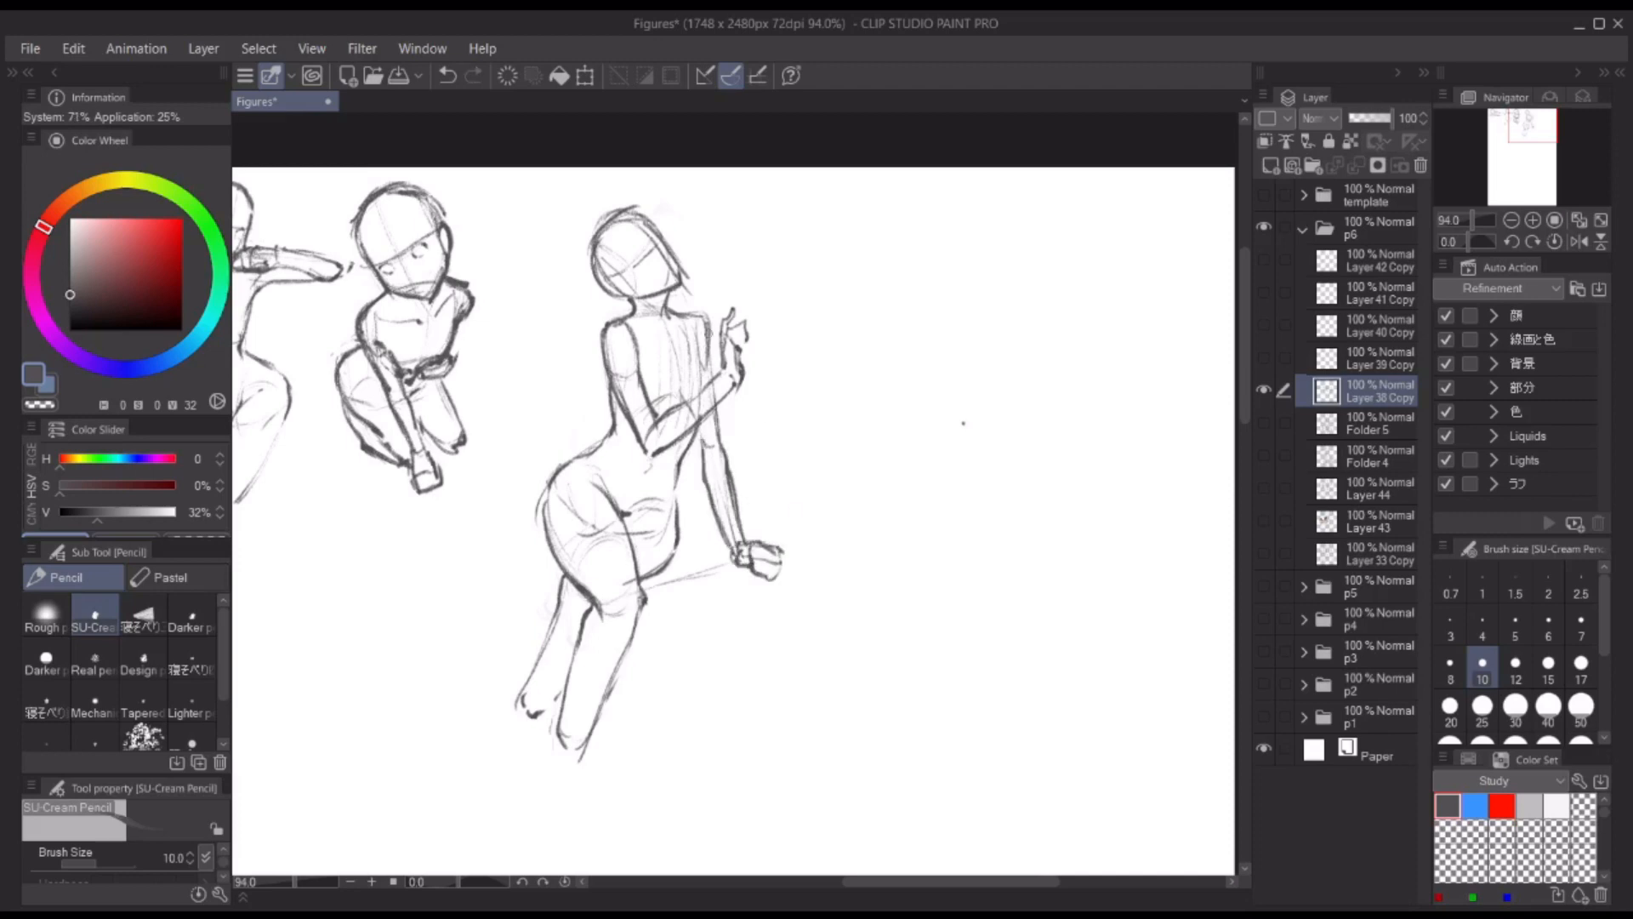
Step: Refine the fourth figure's chest and head lines and clean up the strokes around the hips
mouse_move(672, 316)
left_mouse_down()
mouse_move(707, 350)
mouse_move(709, 407)
left_mouse_up()
left_click_drag(789, 222, 838, 225)
left_click_drag(680, 212, 637, 261)
left_click_drag(658, 219, 734, 274)
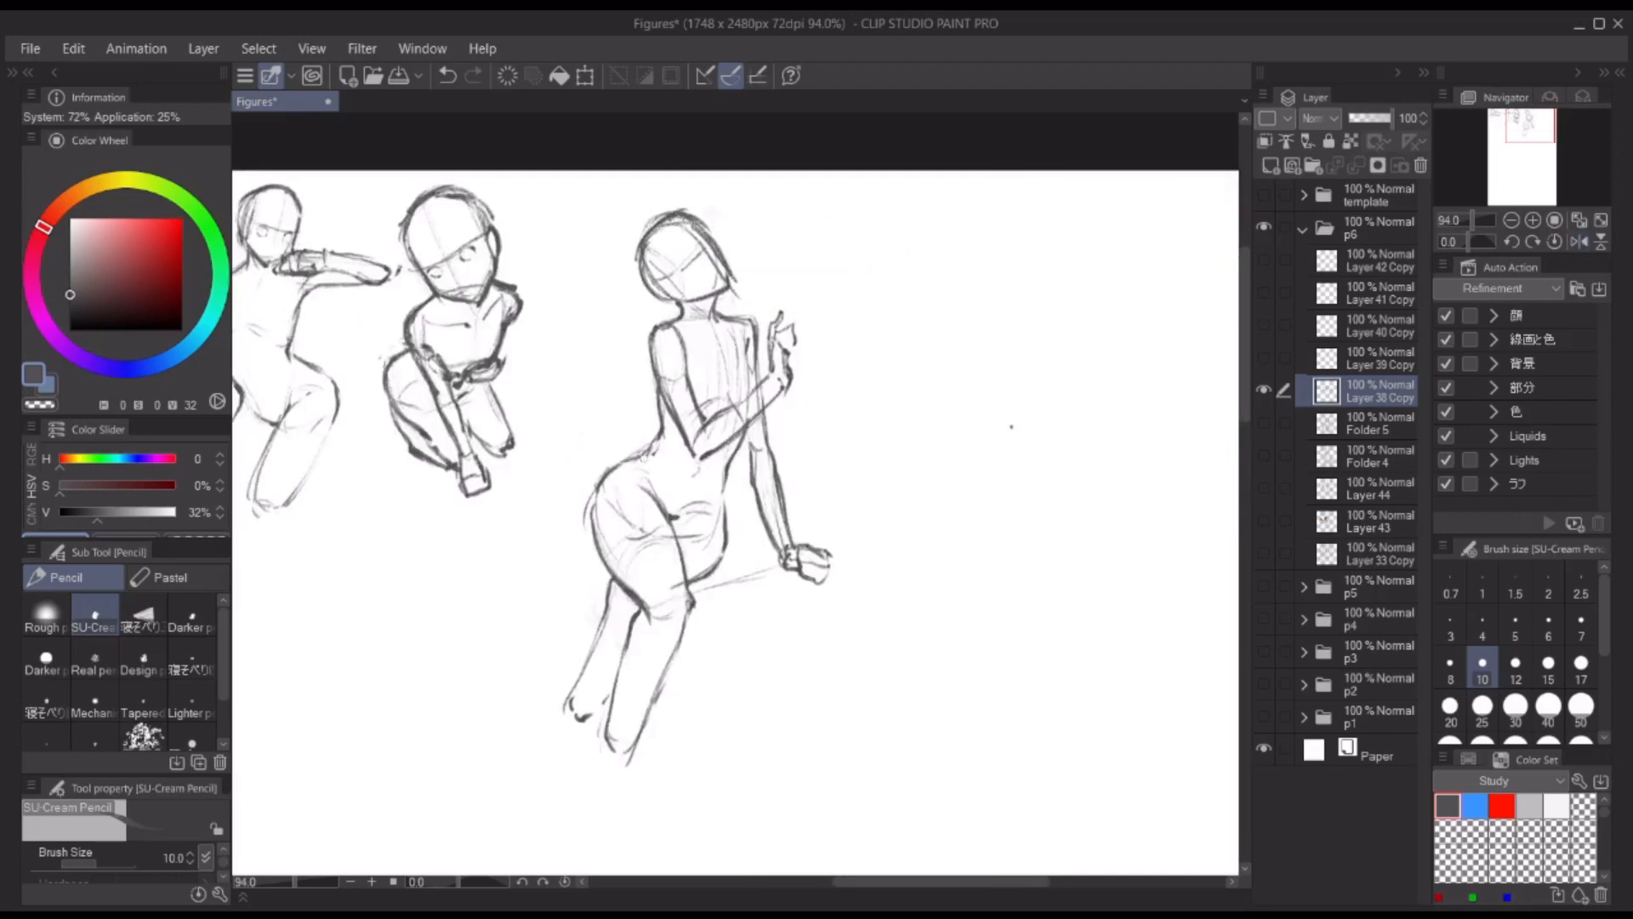
key("c")
key("c")
mouse_move(644, 457)
left_mouse_down()
mouse_move(605, 473)
mouse_move(599, 525)
left_mouse_up()
left_click_drag(723, 481, 711, 569)
Step: Lasso the whole fourth figure, scale it down, move it closer to the third figure and deselect
scroll(720, 338, "down", 5)
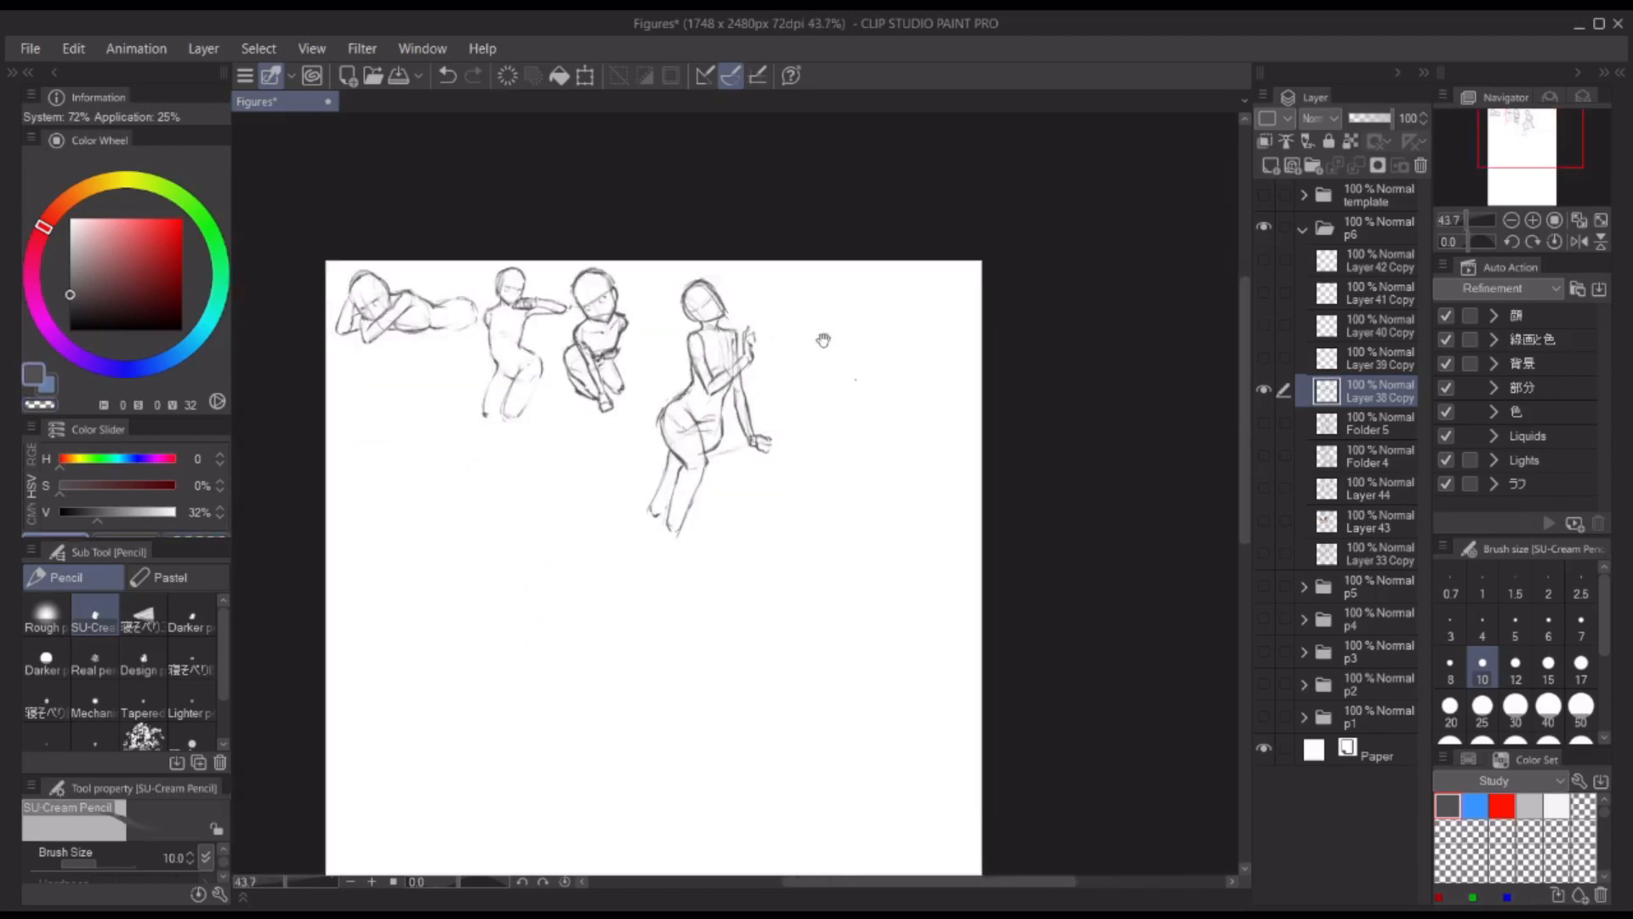
left_click_drag(823, 341, 826, 316)
key("m")
left_click_drag(731, 240, 685, 245)
key("ctrl+t")
left_click_drag(798, 236, 749, 229)
key("Return")
key("ctrl+d")
scroll(766, 260, "up", 5)
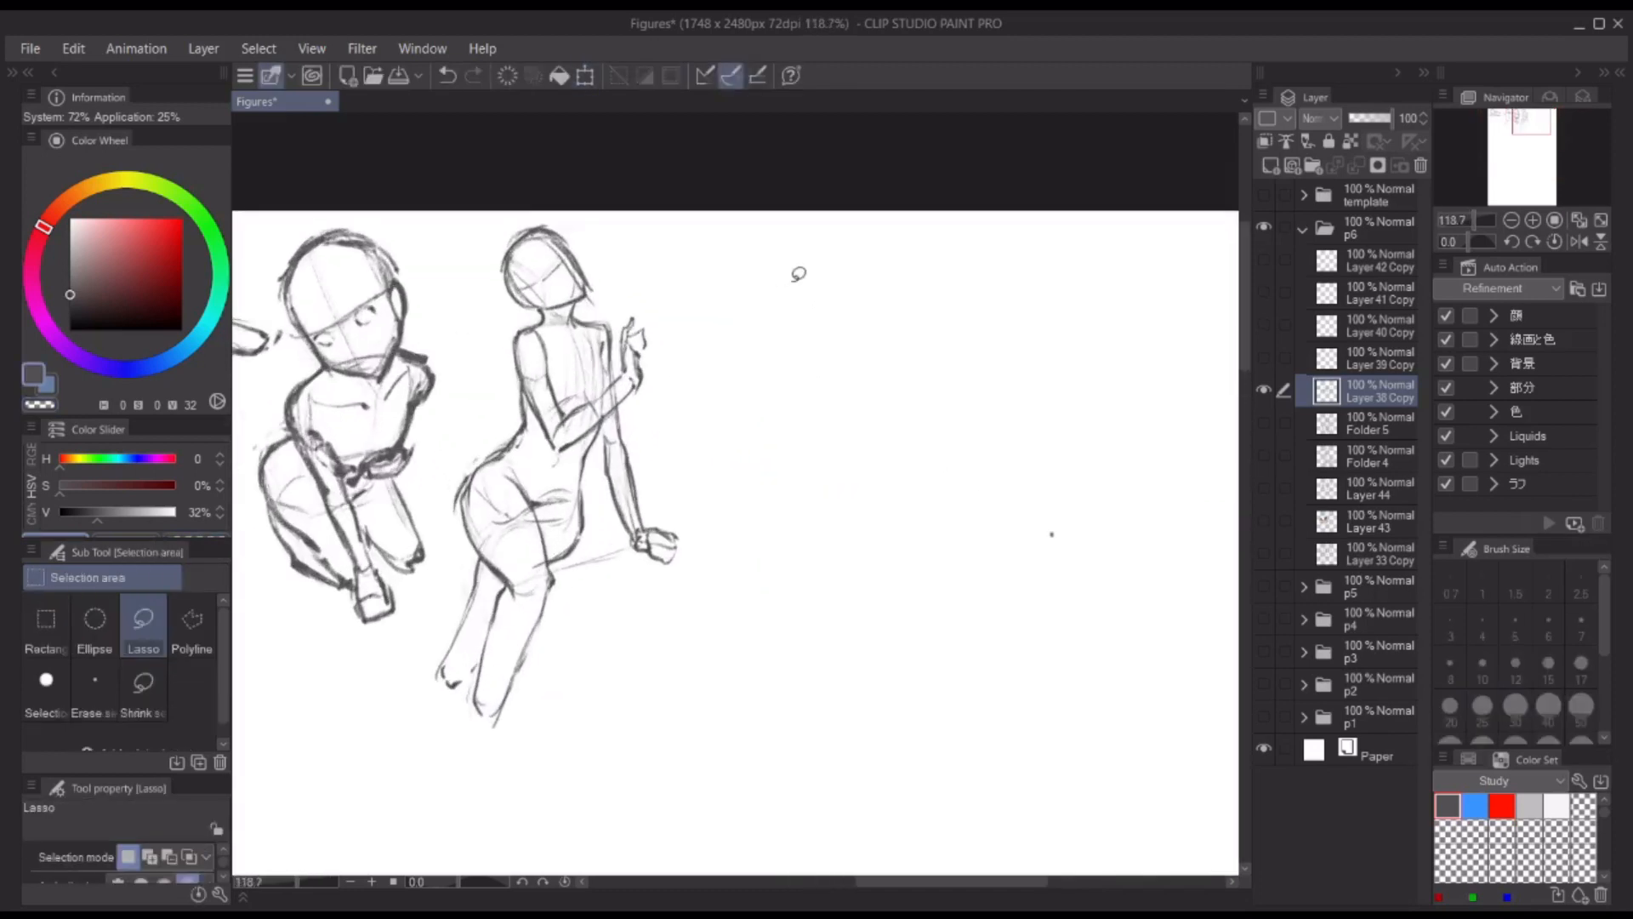
Step: Touch up the fourth figure's near upper arm, lasso and transform its raised hand, and deselect
key("p")
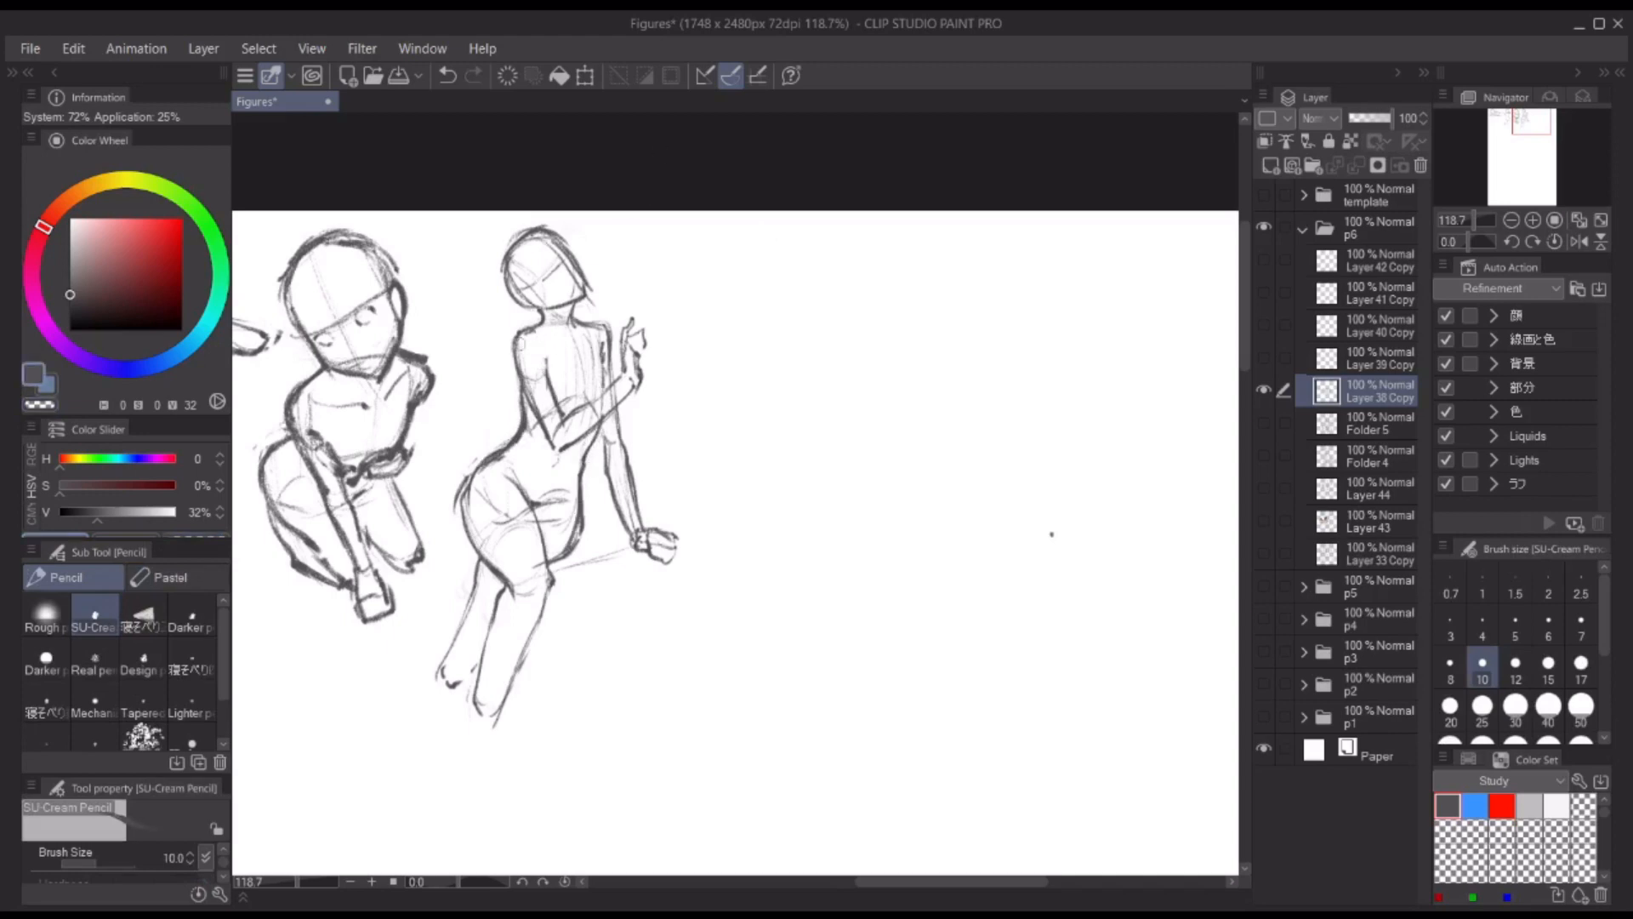
left_click_drag(526, 384, 555, 447)
key("m")
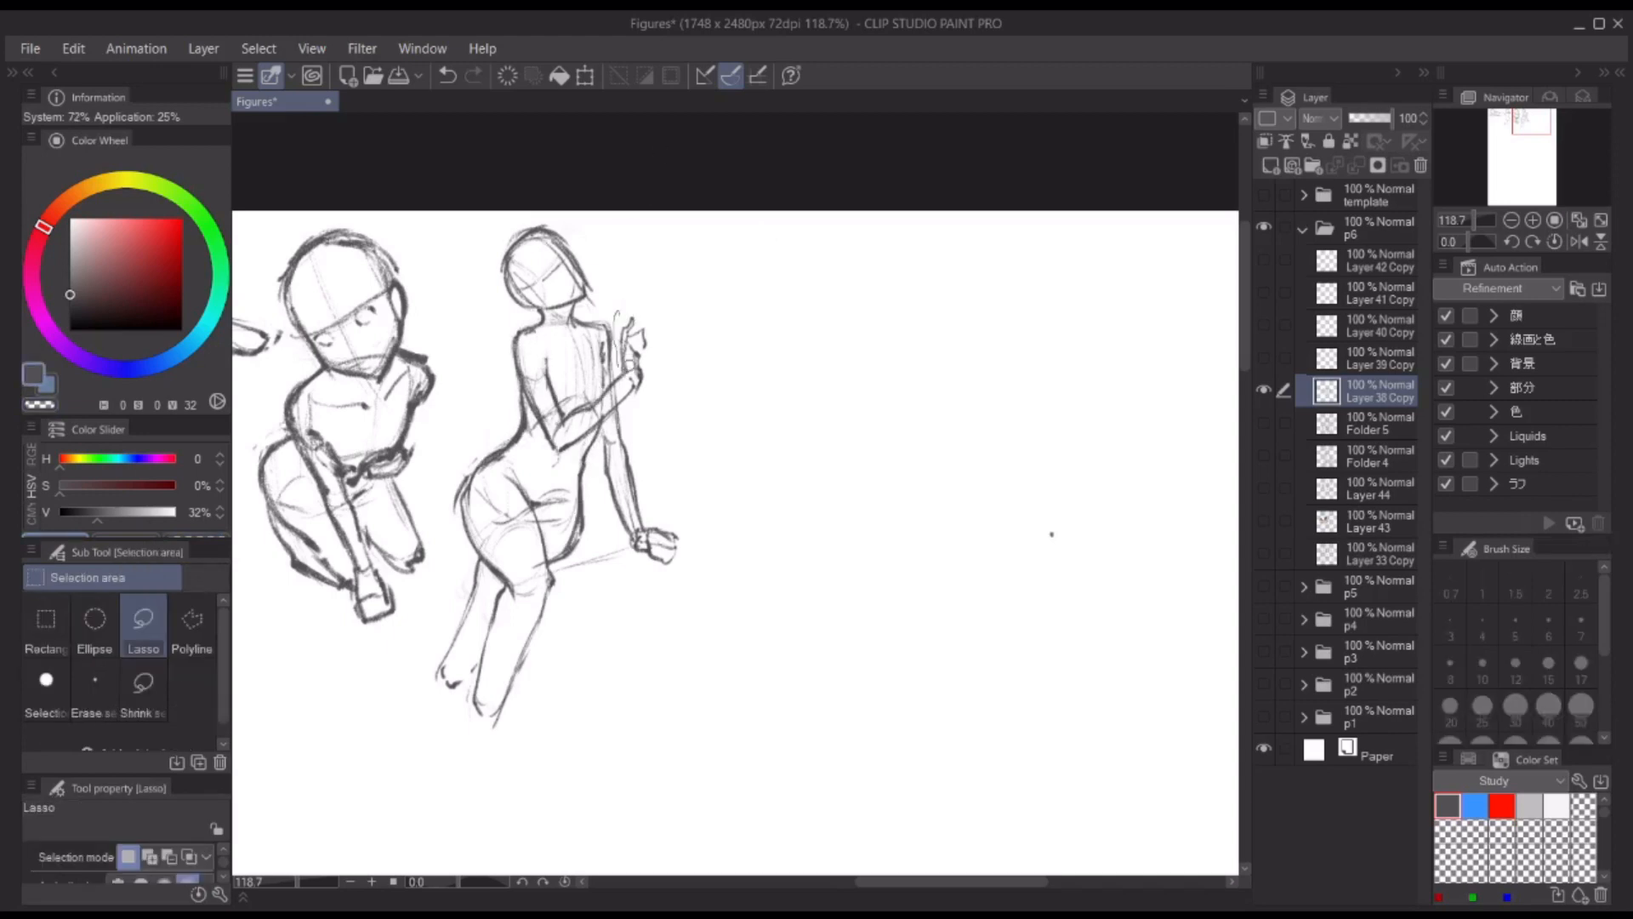
left_click_drag(613, 387, 620, 398)
key("ctrl+t")
key("Return")
key("ctrl+d")
key("h")
key("h")
scroll(877, 341, "down", 5)
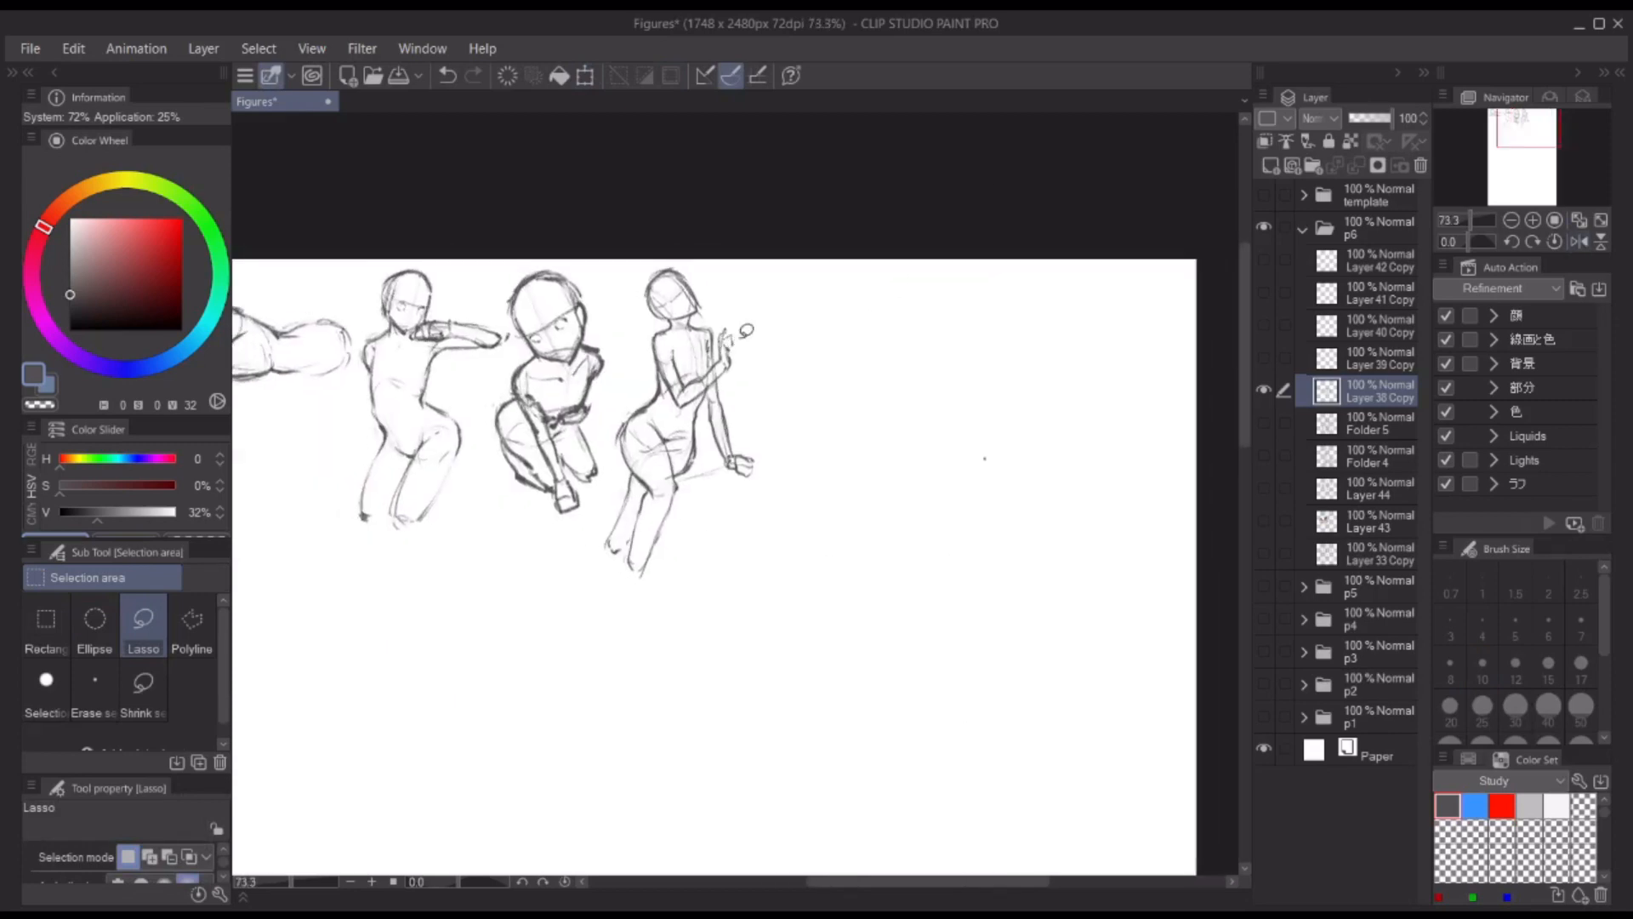
Step: Sketch a fifth figure's oval head beside the fourth figure, with facial guidelines and a darkened outline
key("p")
left_click_drag(872, 326, 662, 366)
scroll(662, 366, "up", 3)
left_click_drag(604, 310, 576, 358)
left_click_drag(601, 308, 614, 365)
left_click_drag(573, 339, 606, 370)
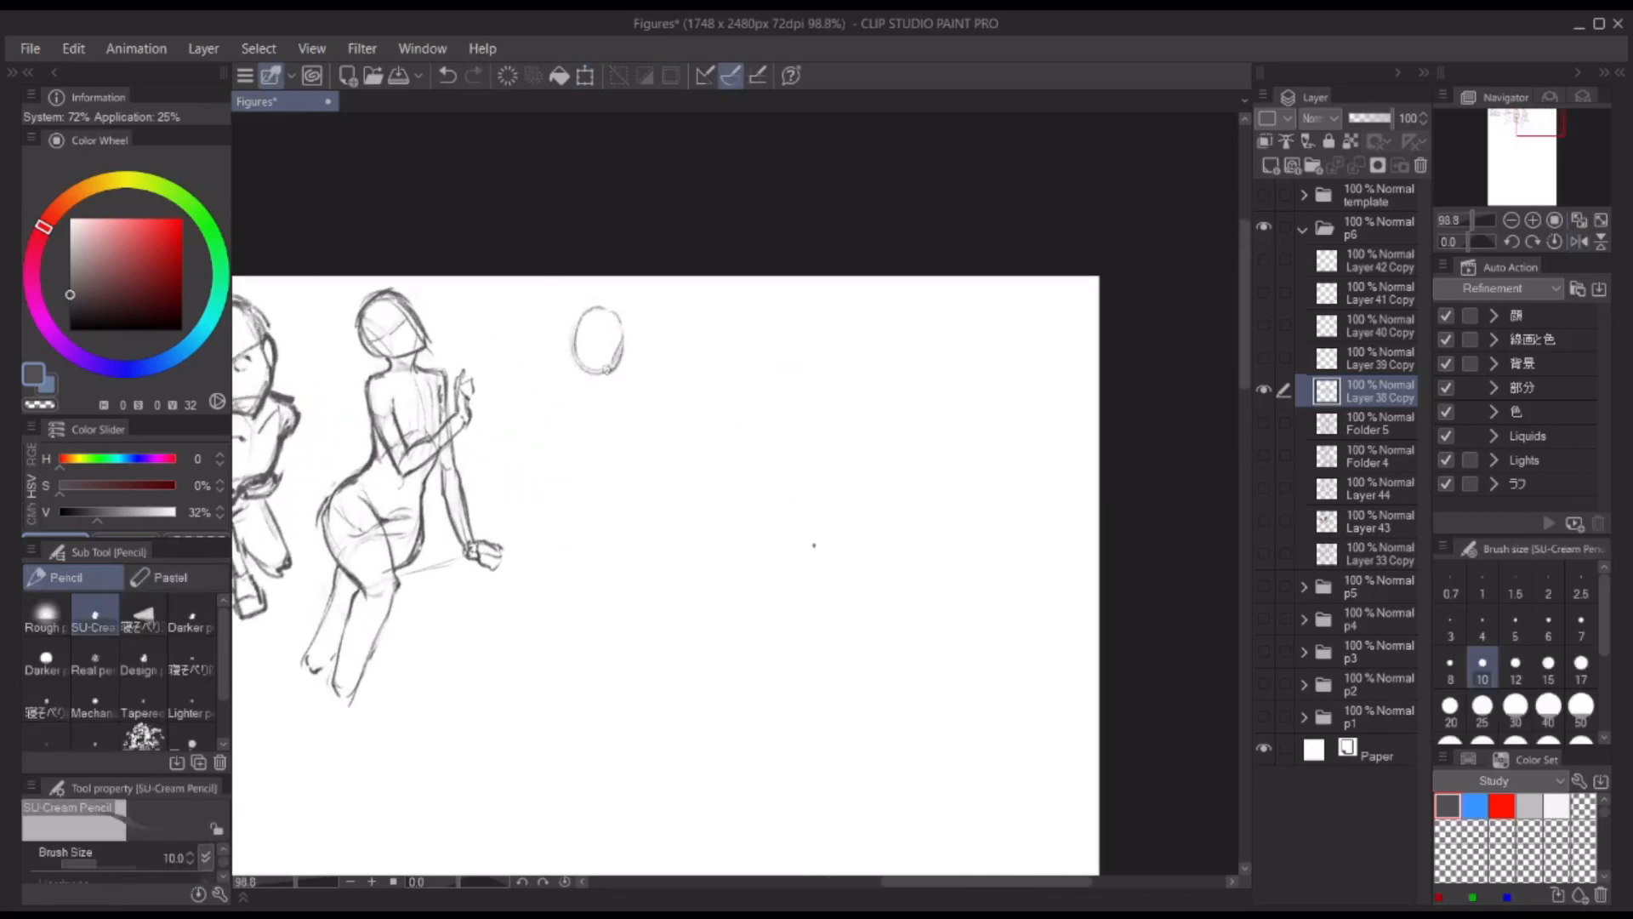
left_click_drag(595, 311, 585, 367)
left_click_drag(599, 309, 618, 367)
left_click_drag(585, 314, 582, 363)
left_click_drag(616, 369, 597, 384)
mouse_move(578, 315)
left_mouse_down()
mouse_move(625, 336)
mouse_move(571, 326)
left_mouse_up()
Step: Lightly block in the fifth figure's leaning torso, waist and hips below the head
mouse_move(552, 419)
left_mouse_down()
mouse_move(549, 374)
mouse_move(595, 415)
mouse_move(609, 340)
left_mouse_up()
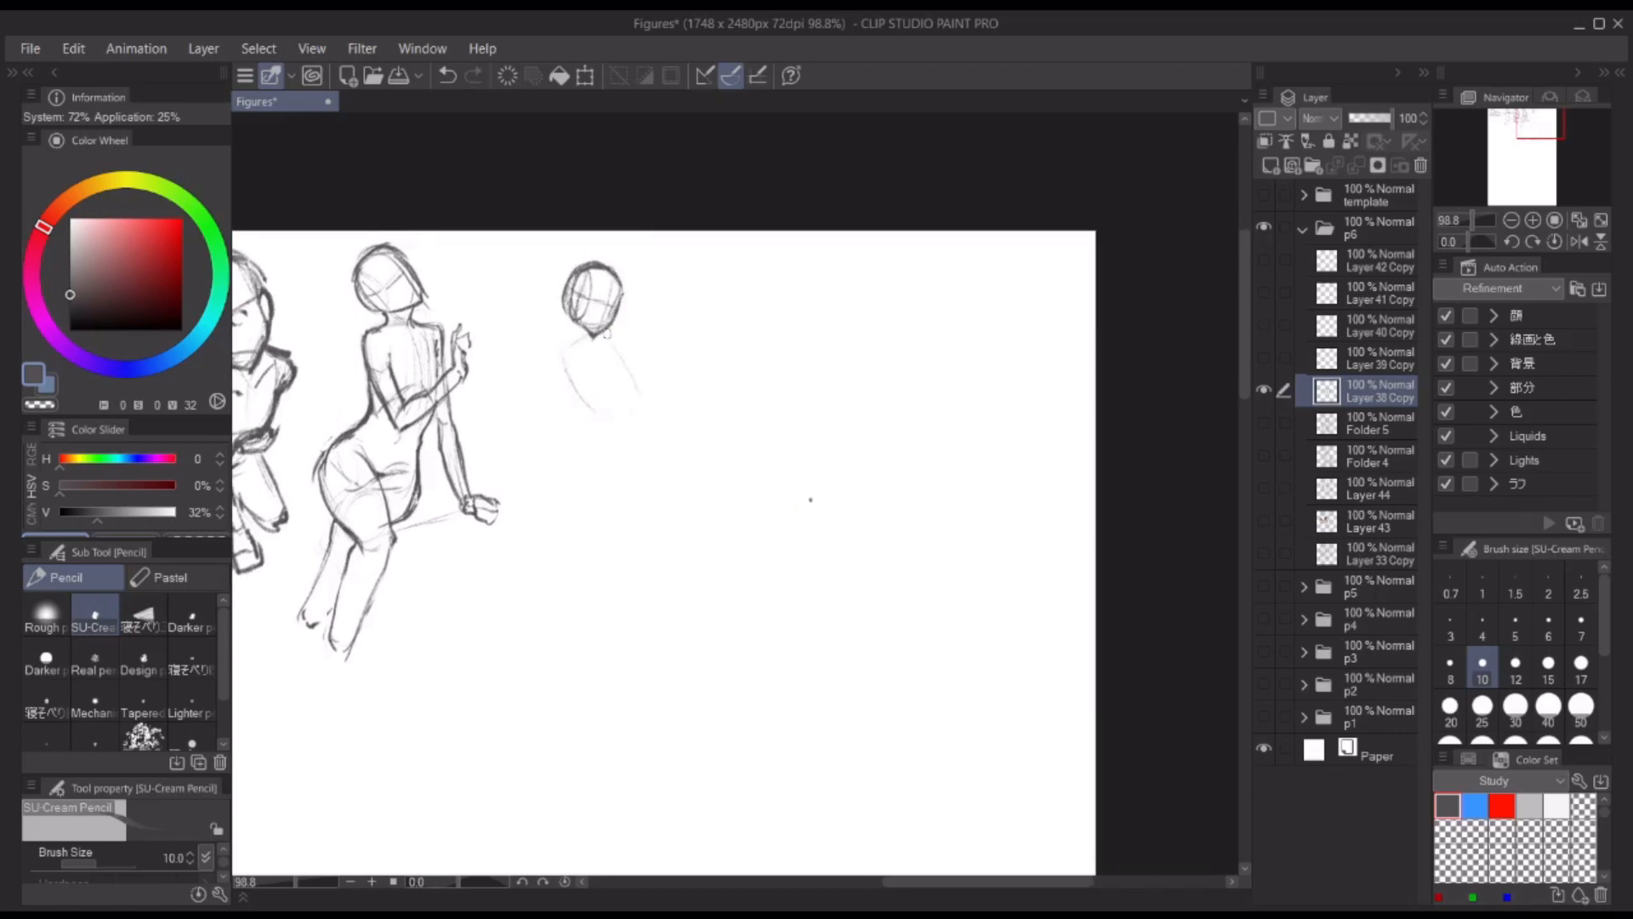
left_click_drag(598, 409, 609, 435)
left_click_drag(596, 474, 585, 507)
mouse_move(634, 379)
left_mouse_down()
mouse_move(654, 444)
mouse_move(611, 512)
mouse_move(644, 508)
left_mouse_up()
left_click_drag(665, 439, 682, 477)
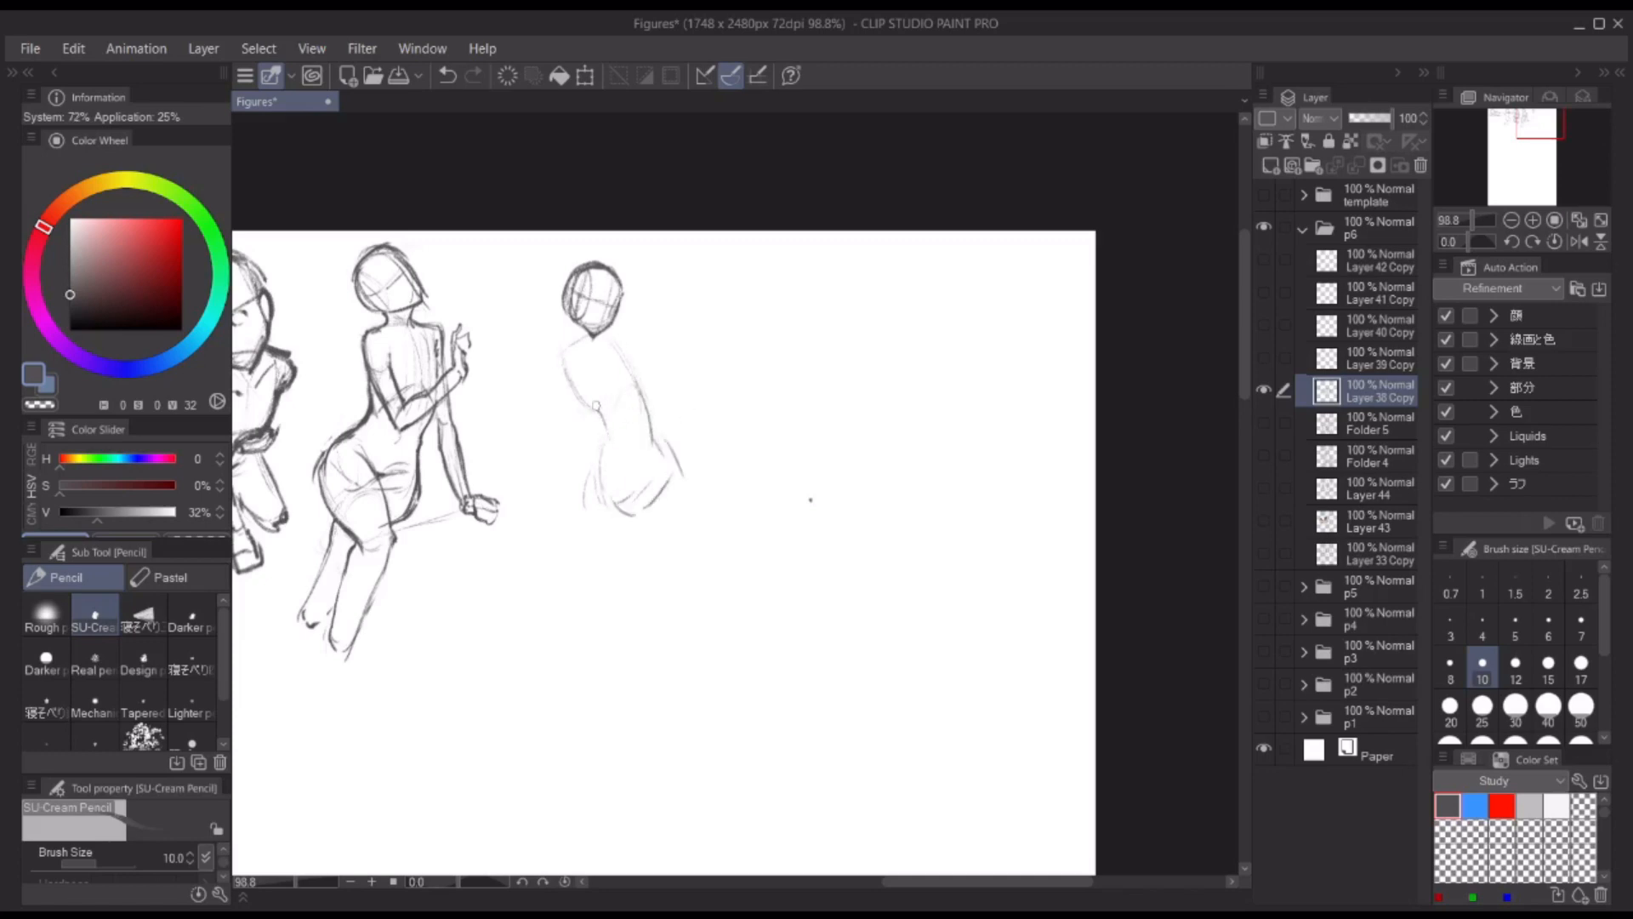
left_click_drag(588, 408, 607, 430)
left_click_drag(600, 467, 604, 503)
Step: Firm up the fifth figure's neck, shoulder, back, waist and buttock contours, undoing the misplaced strokes
left_click_drag(564, 369, 618, 511)
key("ctrl+z")
left_click_drag(641, 388, 668, 447)
key("ctrl+z")
left_click_drag(641, 399, 673, 458)
mouse_move(674, 475)
left_mouse_down()
mouse_move(646, 516)
mouse_move(663, 483)
left_mouse_up()
key("ctrl+z")
left_click_drag(564, 357, 599, 418)
left_click_drag(602, 344, 629, 417)
key("ctrl+z")
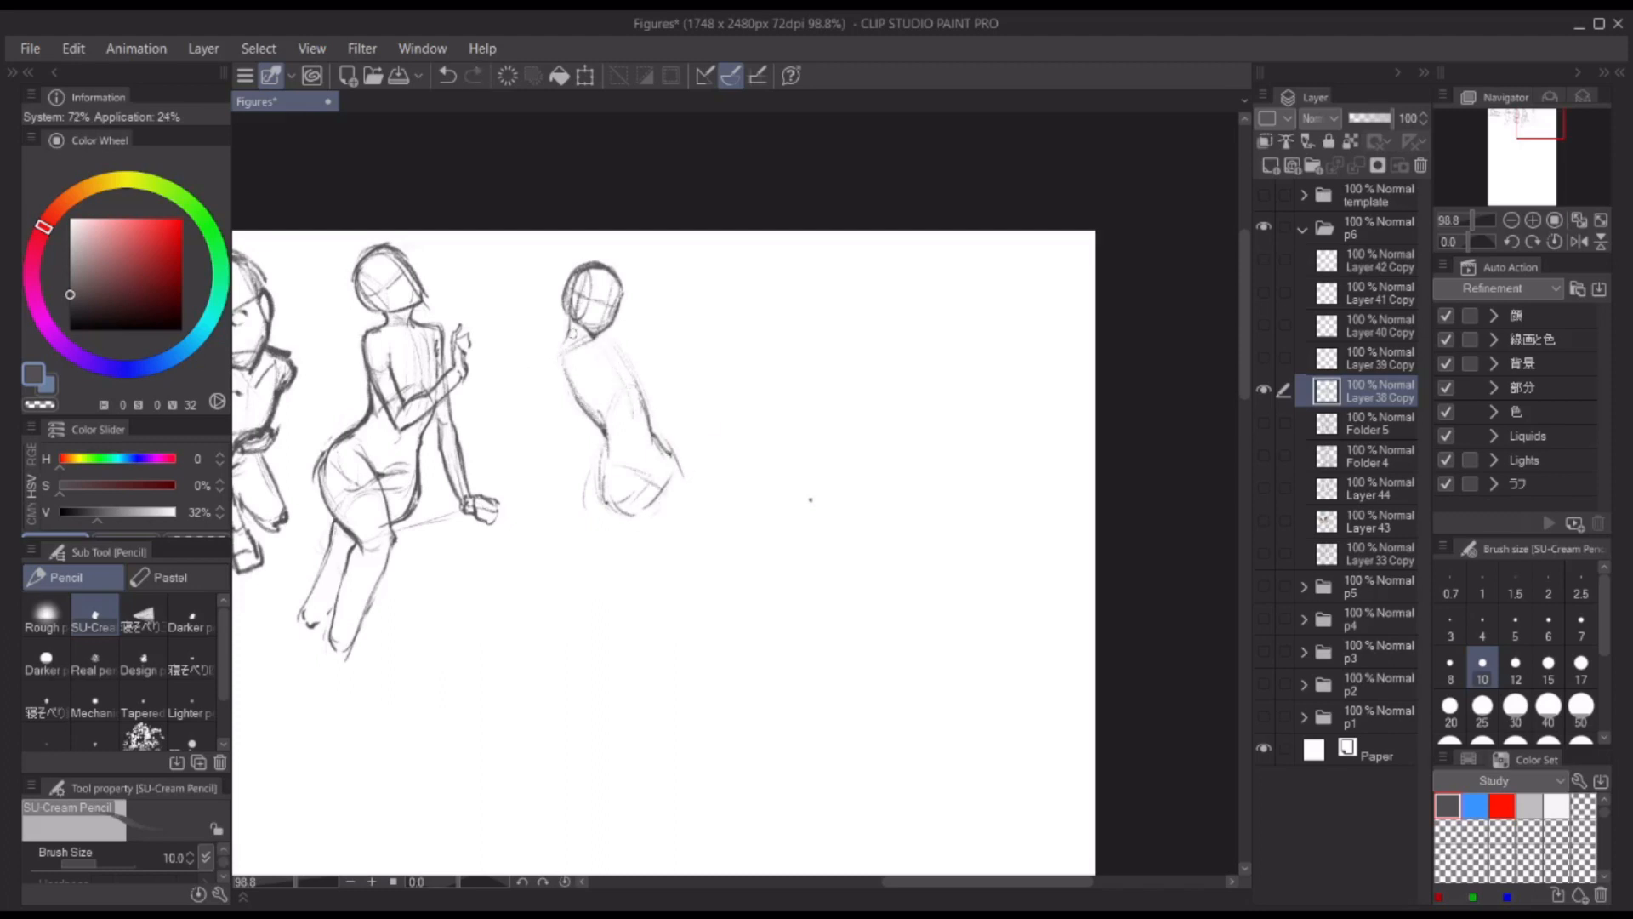
left_click_drag(557, 365, 630, 522)
left_click_drag(555, 363, 582, 388)
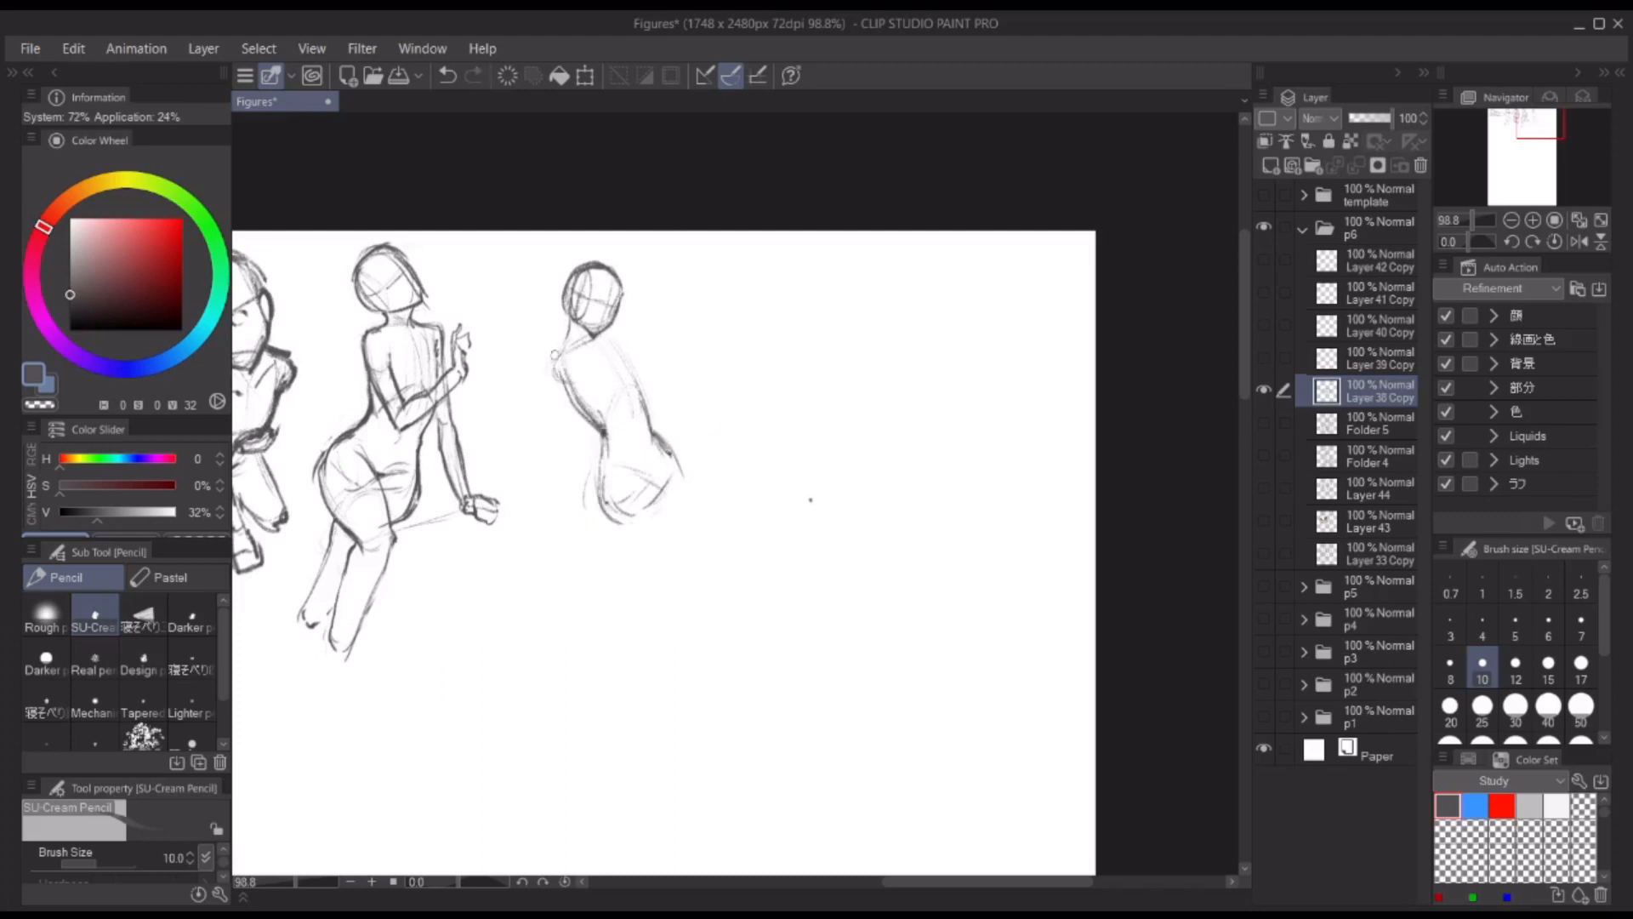
Step: Draw the fifth figure's horizontal thigh and the lower leg hanging down from its knee
mouse_move(609, 490)
left_mouse_down()
mouse_move(622, 514)
mouse_move(754, 504)
left_mouse_up()
mouse_move(628, 523)
left_mouse_down()
mouse_move(745, 517)
mouse_move(736, 610)
left_mouse_up()
left_click_drag(729, 514, 710, 629)
left_click_drag(745, 549, 737, 620)
Step: Sketch the fifth figure's other leg with a raised knee, a slanting shin and a pointed foot
left_click_drag(674, 444, 737, 396)
mouse_move(728, 413)
left_mouse_down()
mouse_move(745, 399)
mouse_move(795, 512)
left_mouse_up()
mouse_move(728, 413)
left_mouse_down()
mouse_move(765, 534)
mouse_move(783, 518)
left_mouse_up()
key("ctrl+z")
key("ctrl+z")
mouse_move(779, 508)
left_mouse_down()
mouse_move(767, 534)
mouse_move(817, 573)
left_mouse_up()
mouse_move(773, 534)
left_mouse_down()
mouse_move(783, 561)
mouse_move(815, 573)
left_mouse_up()
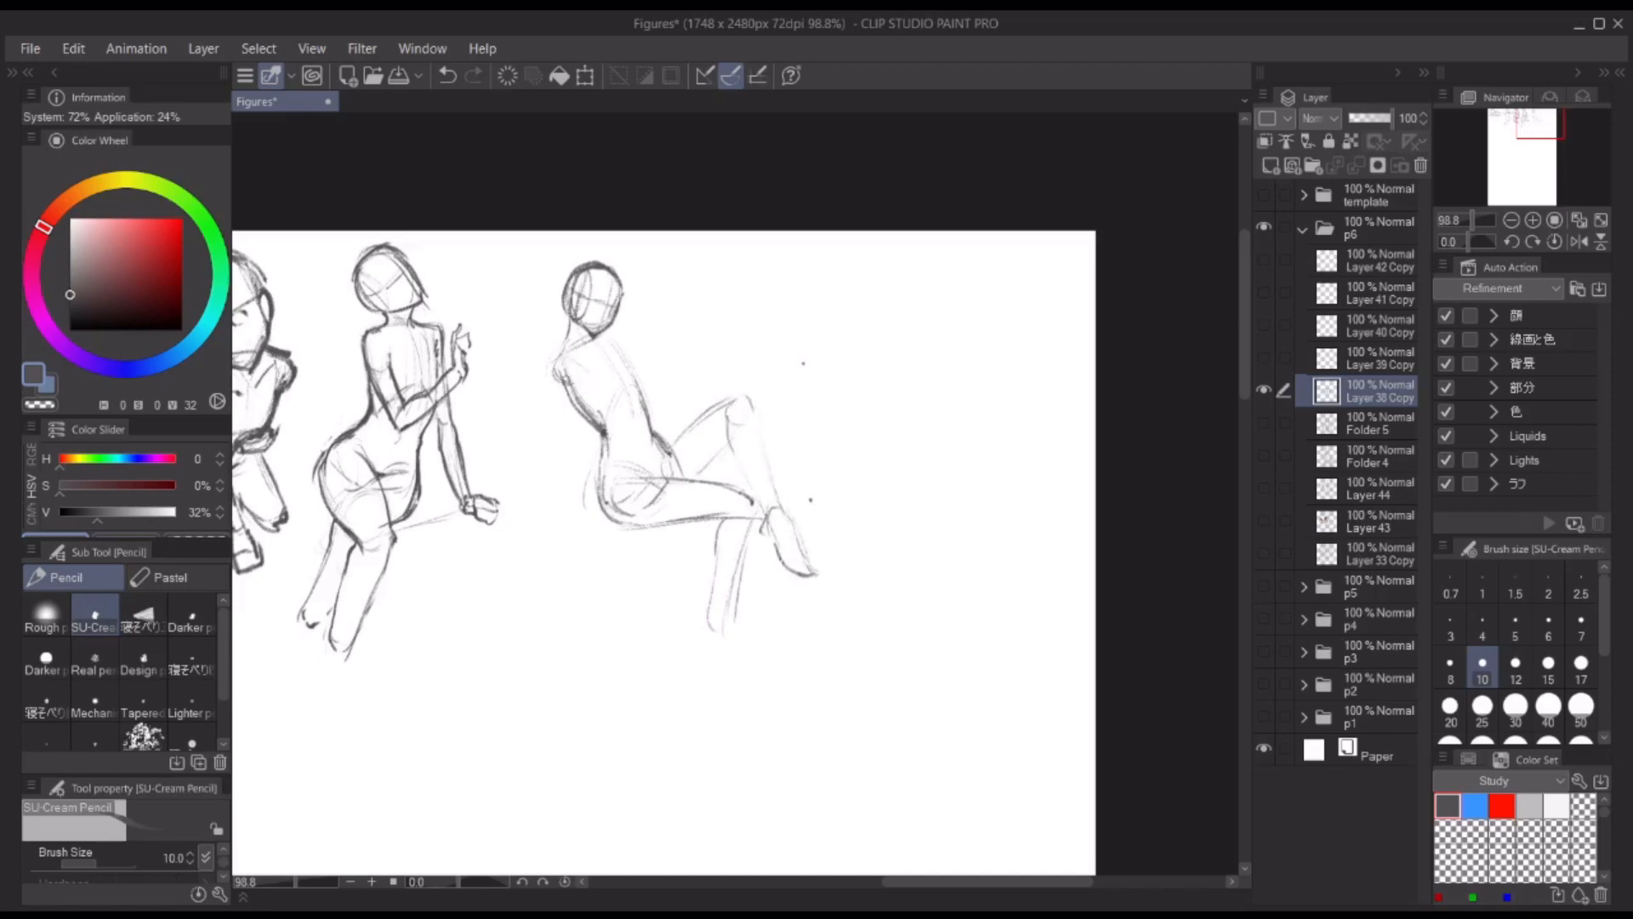
key("ctrl+z")
mouse_move(561, 371)
left_mouse_down()
mouse_move(638, 368)
mouse_move(643, 392)
left_mouse_up()
key("ctrl+z")
key("ctrl+z")
Step: Draw the fifth figure's near arm stretched forward from the shoulder, with the hand resting on the raised knee
key("ctrl+z")
left_click_drag(570, 362, 670, 380)
left_click_drag(641, 399, 714, 392)
key("ctrl+z")
key("ctrl+z")
left_click_drag(585, 390, 660, 399)
left_click_drag(569, 363, 746, 393)
mouse_move(745, 393)
left_mouse_down()
mouse_move(759, 414)
mouse_move(729, 412)
left_mouse_up()
left_click_drag(568, 363, 673, 380)
key("ctrl+z")
key("ctrl+z")
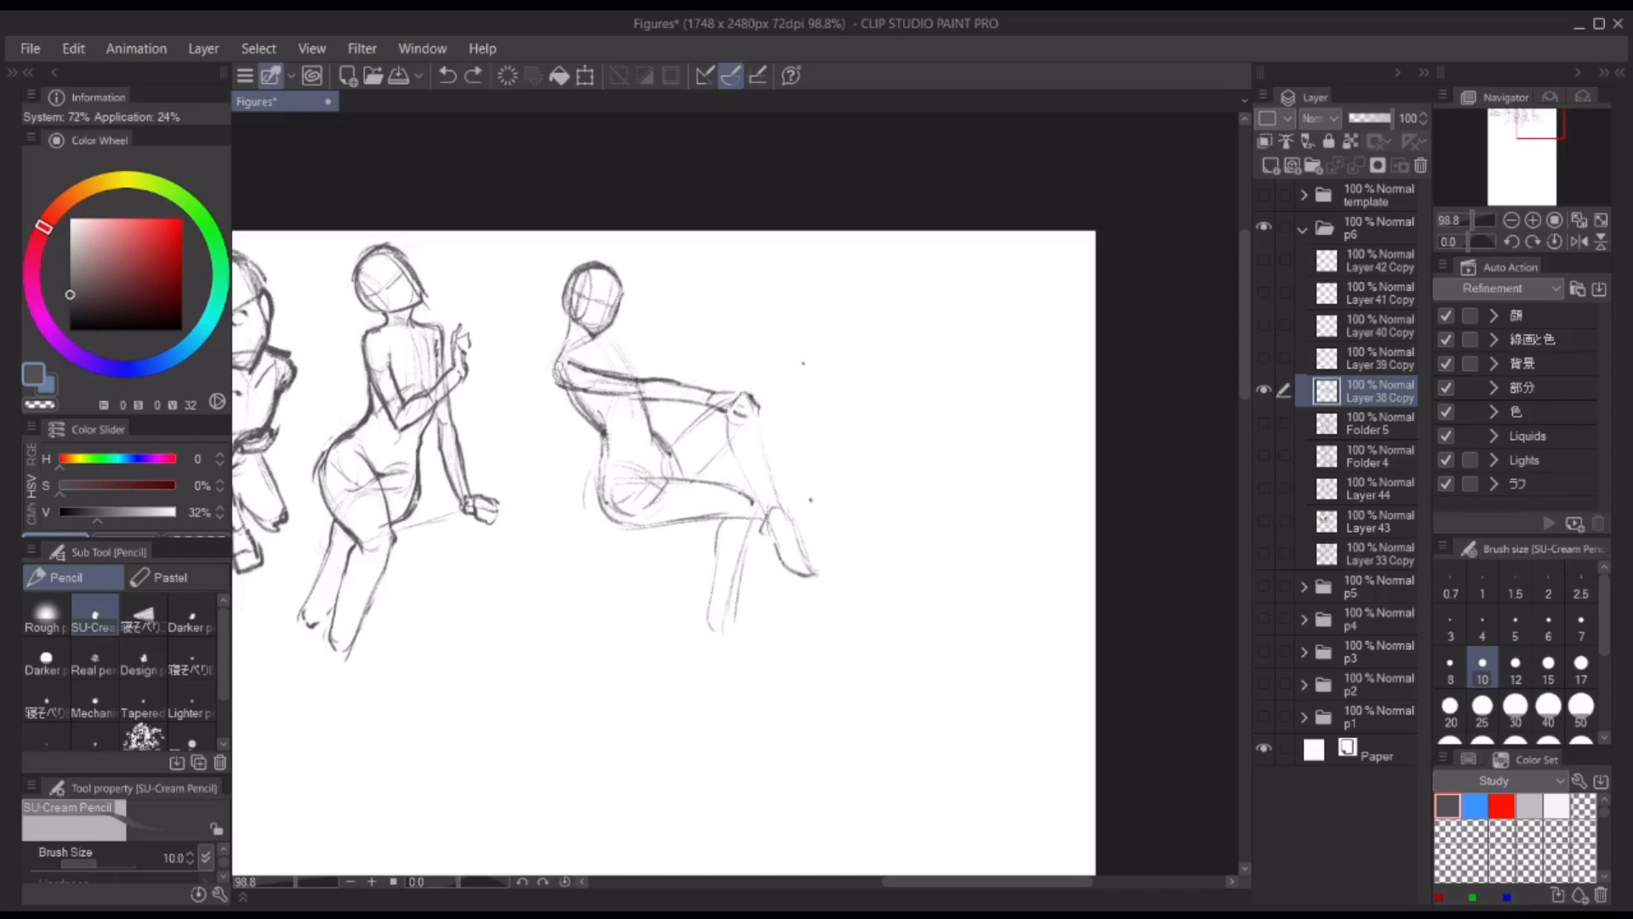
Step: Darken the fifth figure's back, belly, forearm underside and the crown of the head
key("c")
key("c")
left_click_drag(568, 395, 606, 446)
mouse_move(602, 458)
left_mouse_down()
mouse_move(625, 526)
mouse_move(669, 460)
left_mouse_up()
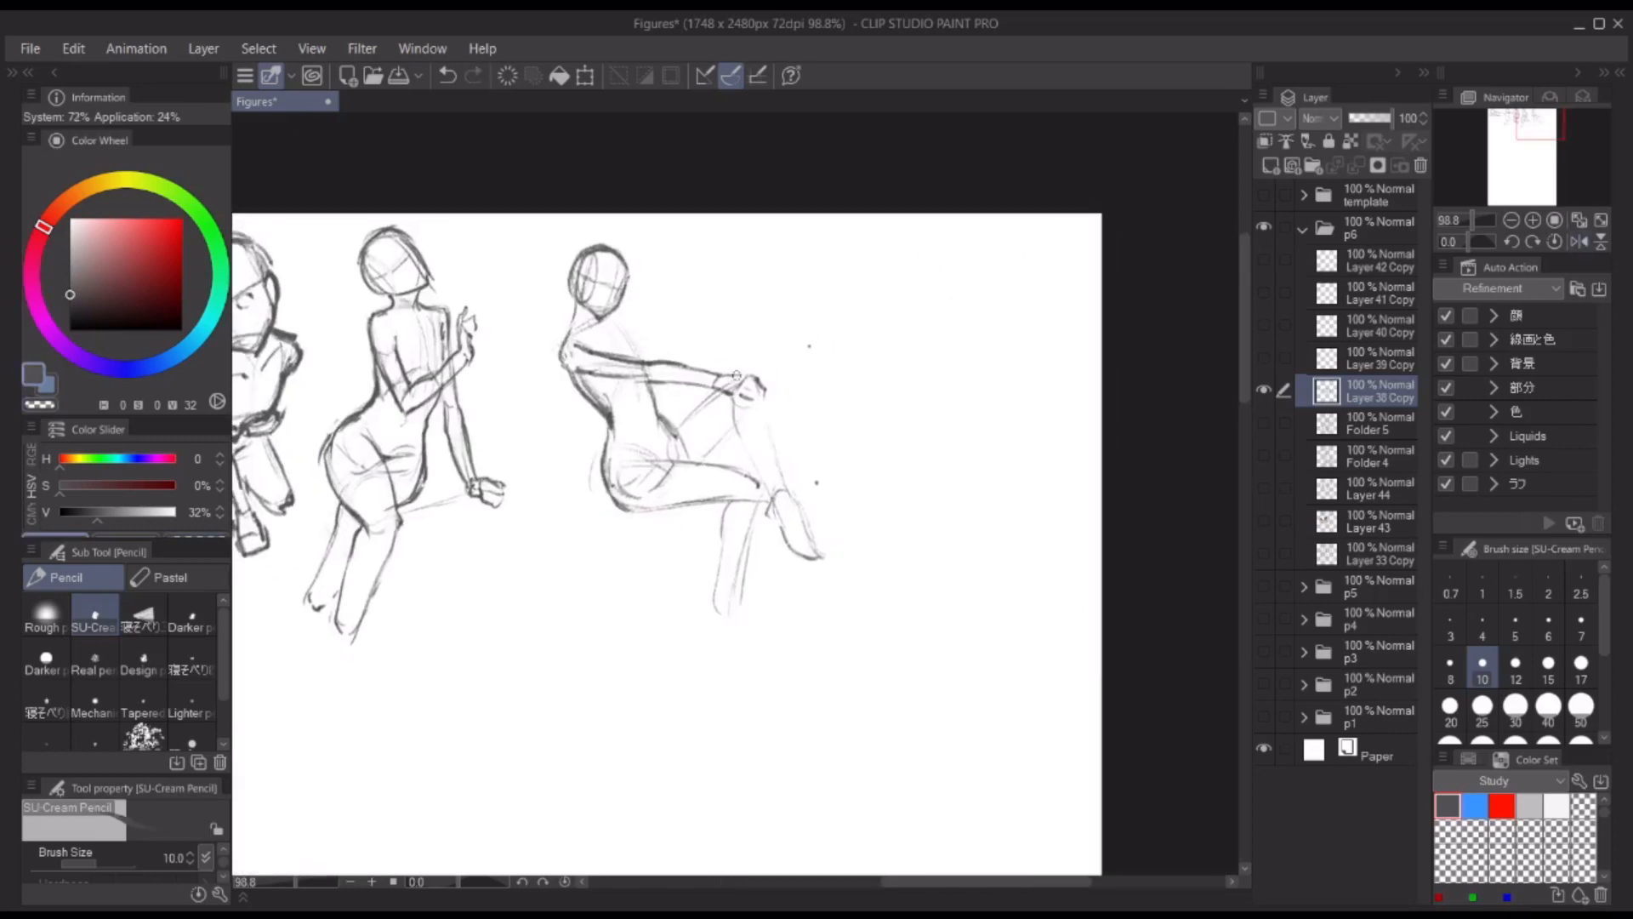
left_click_drag(638, 377, 718, 394)
left_click_drag(568, 262, 619, 255)
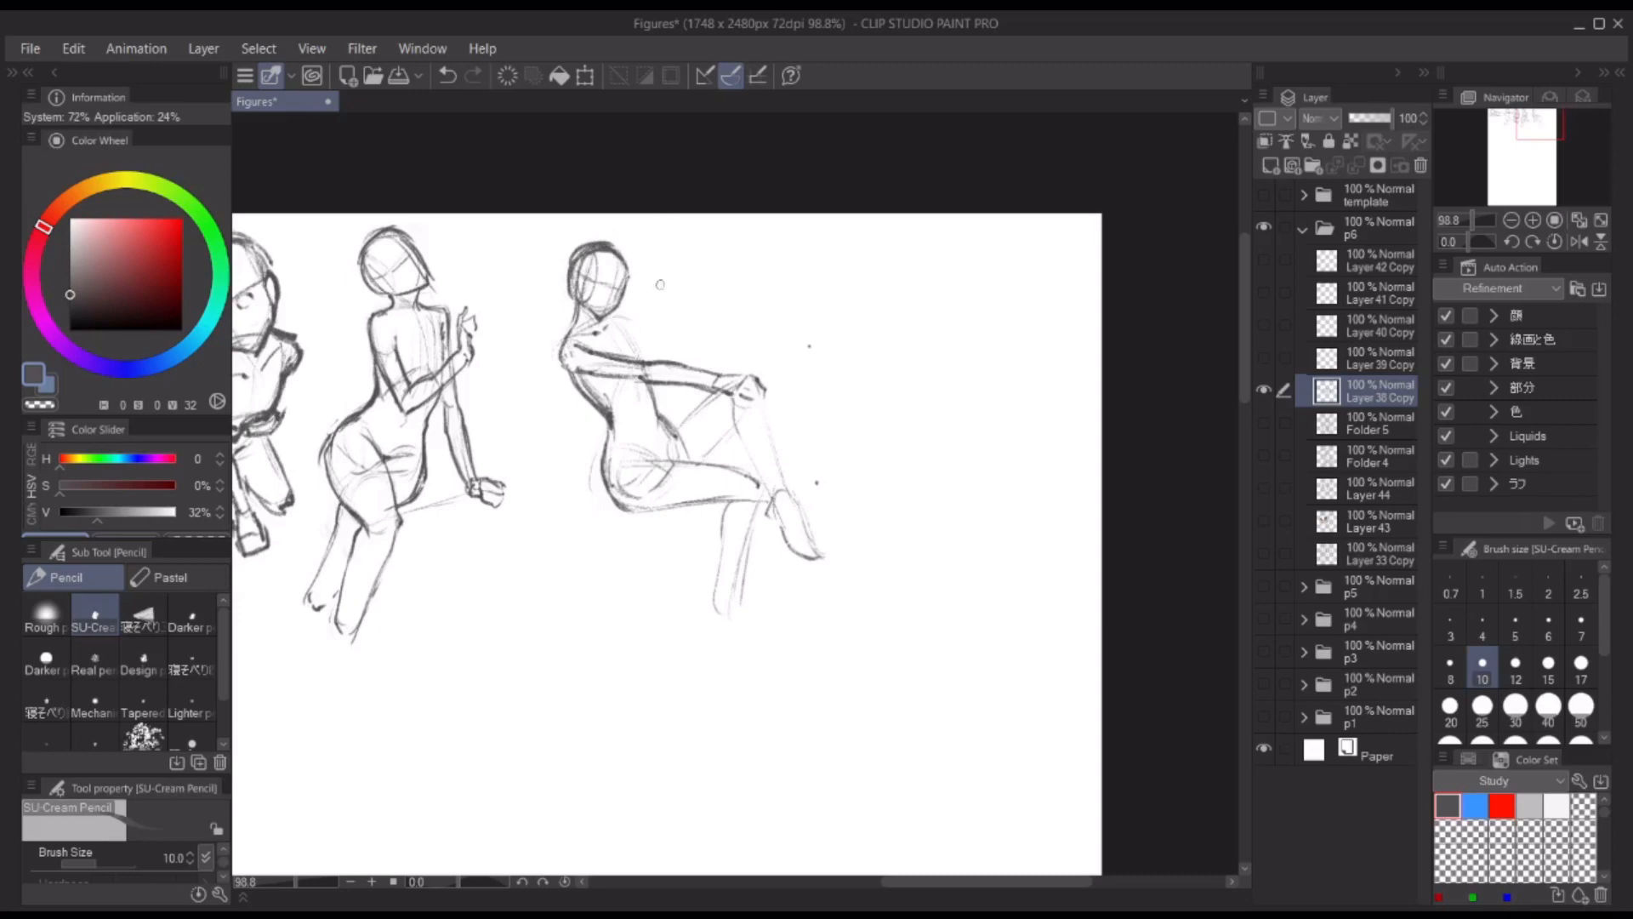
Step: Sketch the fifth figure's far shoulder and far arm reaching toward the raised knee, undoing misplaced strokes
left_click_drag(688, 341, 733, 362)
left_click_drag(637, 352, 661, 409)
left_click_drag(636, 344, 735, 365)
key("ctrl+z")
key("ctrl+z")
key("ctrl+z")
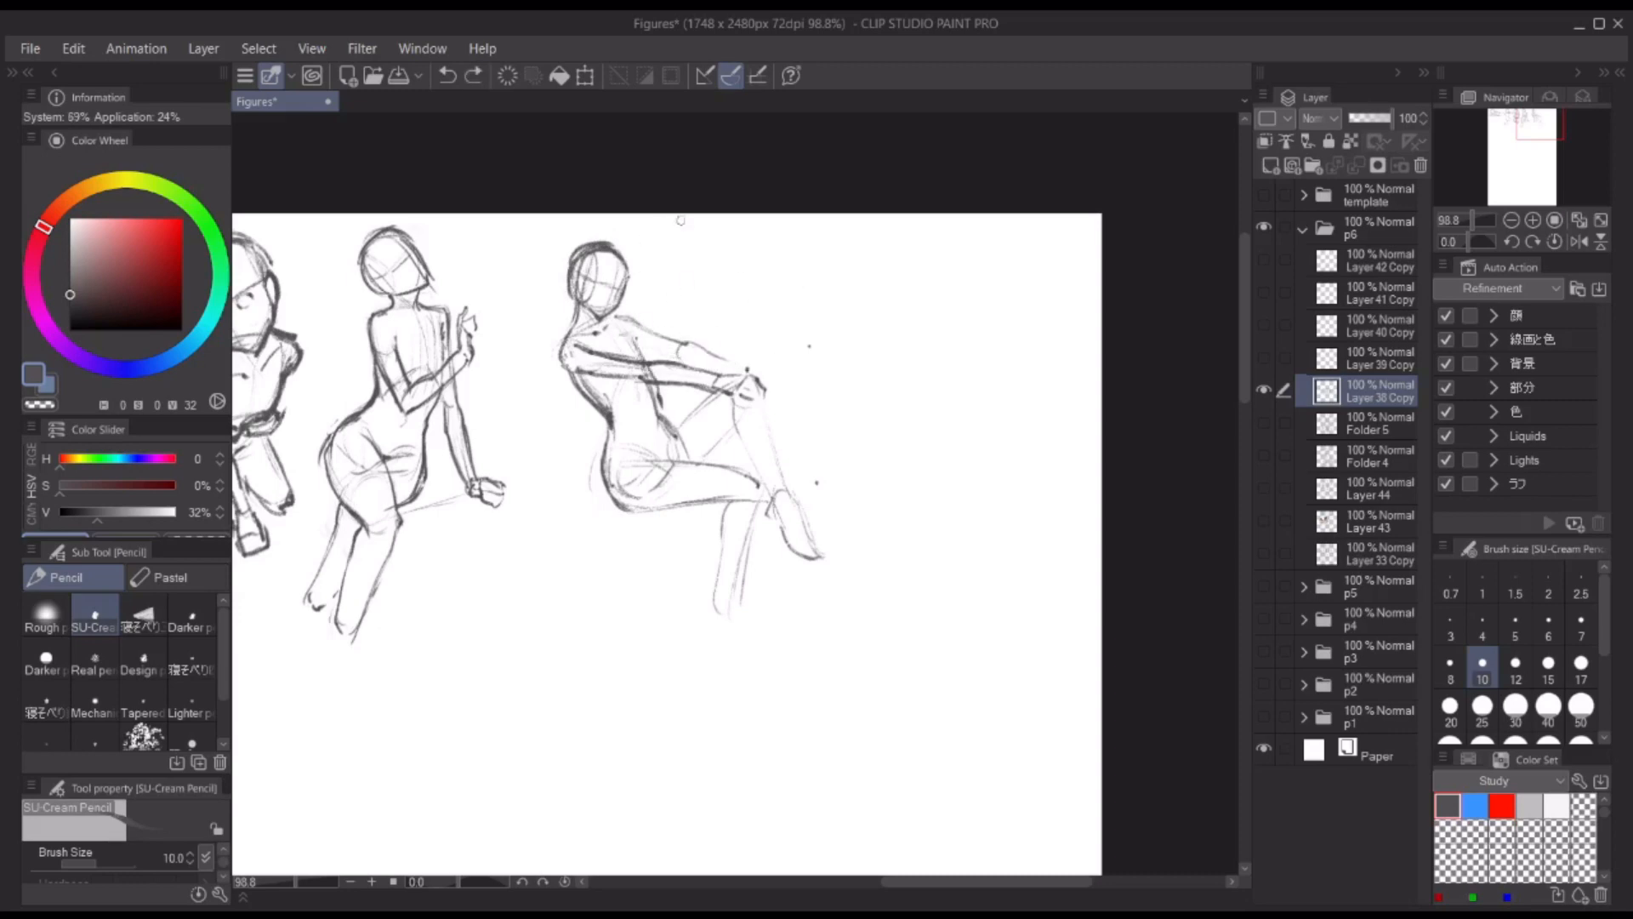
Step: Define the fifth figure's far arm and draw the overlapping hands and fingers on the raised knee
scroll(631, 298, "up", 3)
left_click_drag(642, 335, 692, 358)
left_click_drag(747, 380, 804, 403)
left_click_drag(645, 372, 848, 433)
left_click_drag(798, 409, 834, 436)
left_click_drag(812, 397, 784, 395)
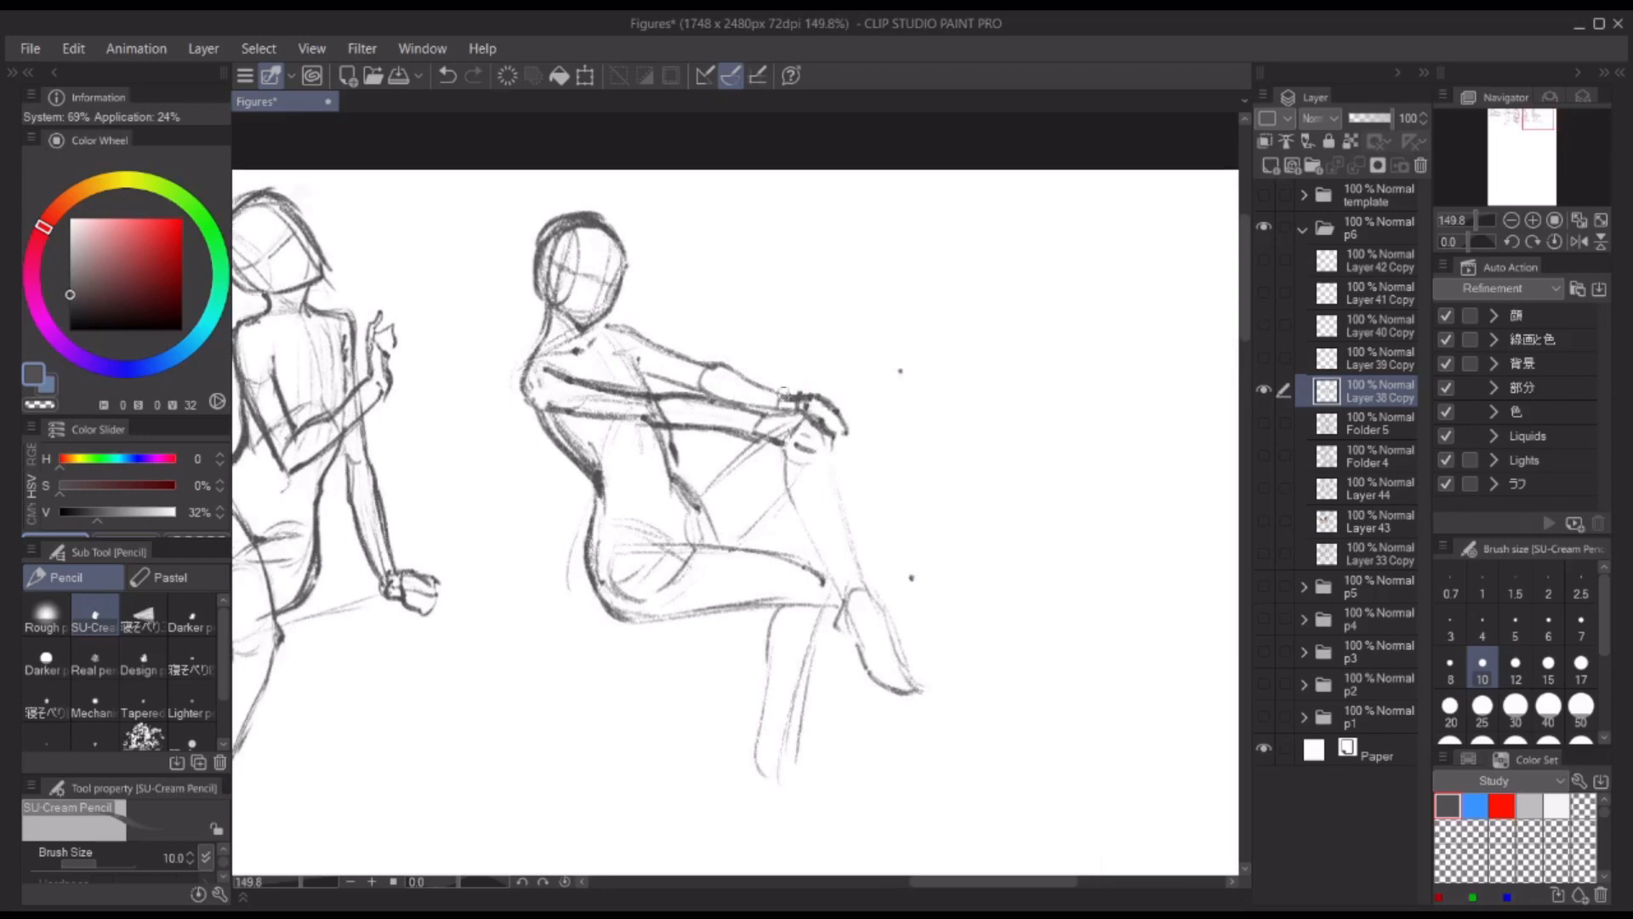
Step: Darken the fifth figure's raised shin and foot and the upper contour of the horizontal thigh
scroll(766, 255, "down", 3)
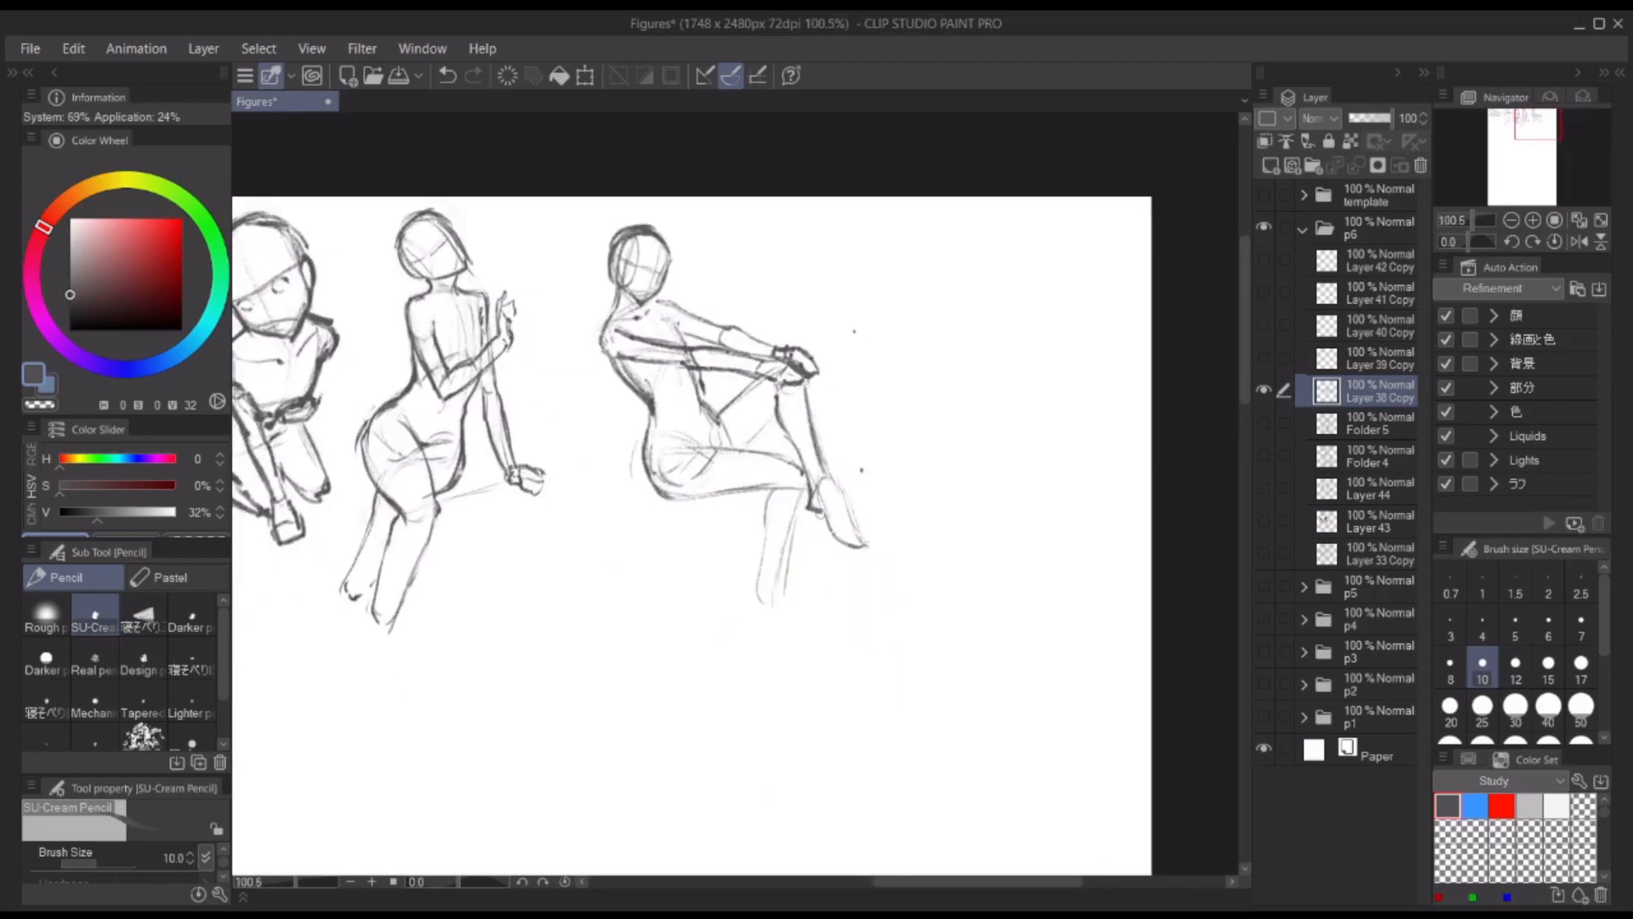
left_click_drag(817, 510, 844, 548)
mouse_move(806, 404)
left_mouse_down()
mouse_move(858, 551)
mouse_move(748, 447)
left_mouse_up()
left_click_drag(695, 445, 804, 468)
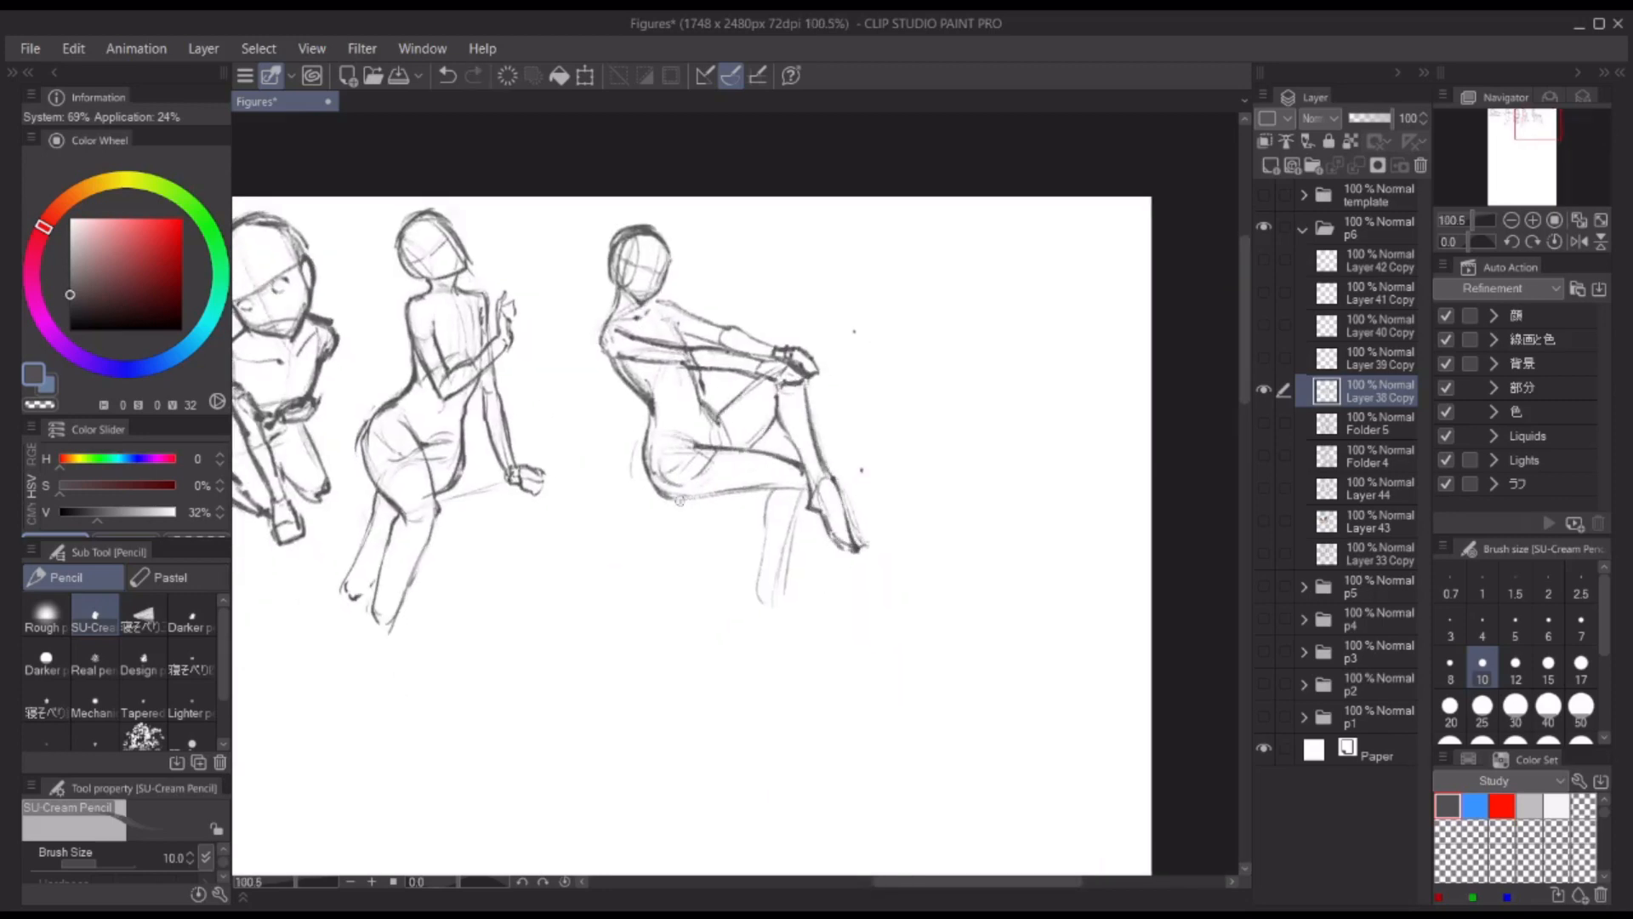
Step: Darken the underside of the fifth figure's horizontal thigh, its hanging lower leg and the raised thigh's underside
mouse_move(680, 500)
left_mouse_down()
mouse_move(785, 486)
mouse_move(761, 598)
left_mouse_up()
left_click_drag(793, 510, 772, 601)
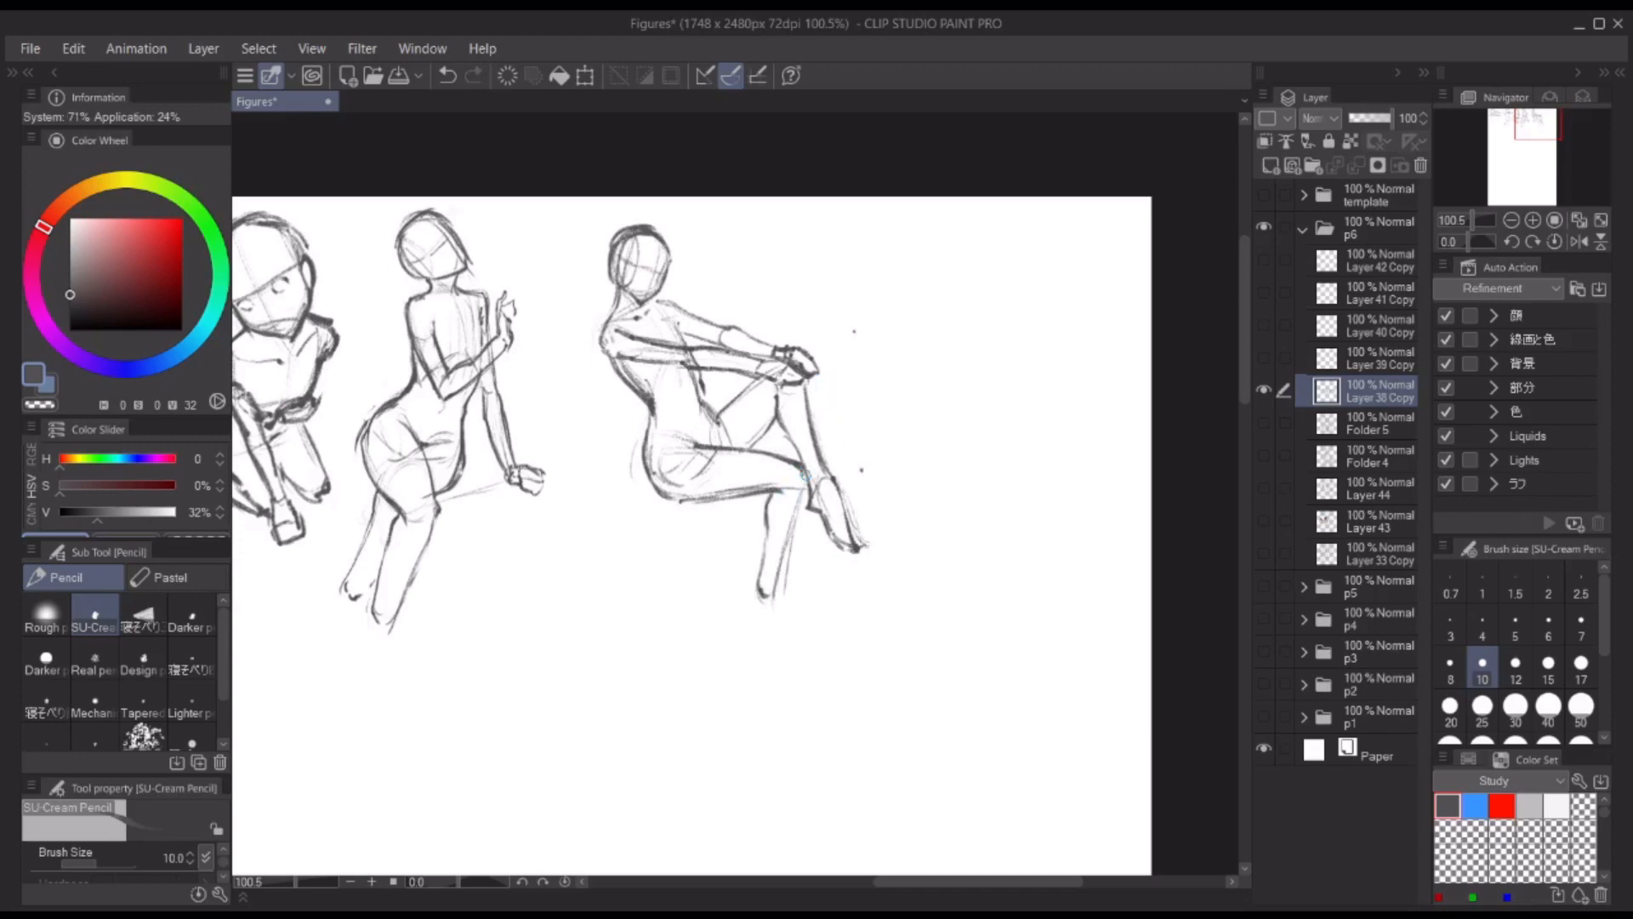
left_click_drag(803, 489, 778, 589)
left_click_drag(801, 500, 779, 590)
key("c")
key("c")
left_click_drag(769, 495, 761, 585)
left_click_drag(764, 433, 735, 451)
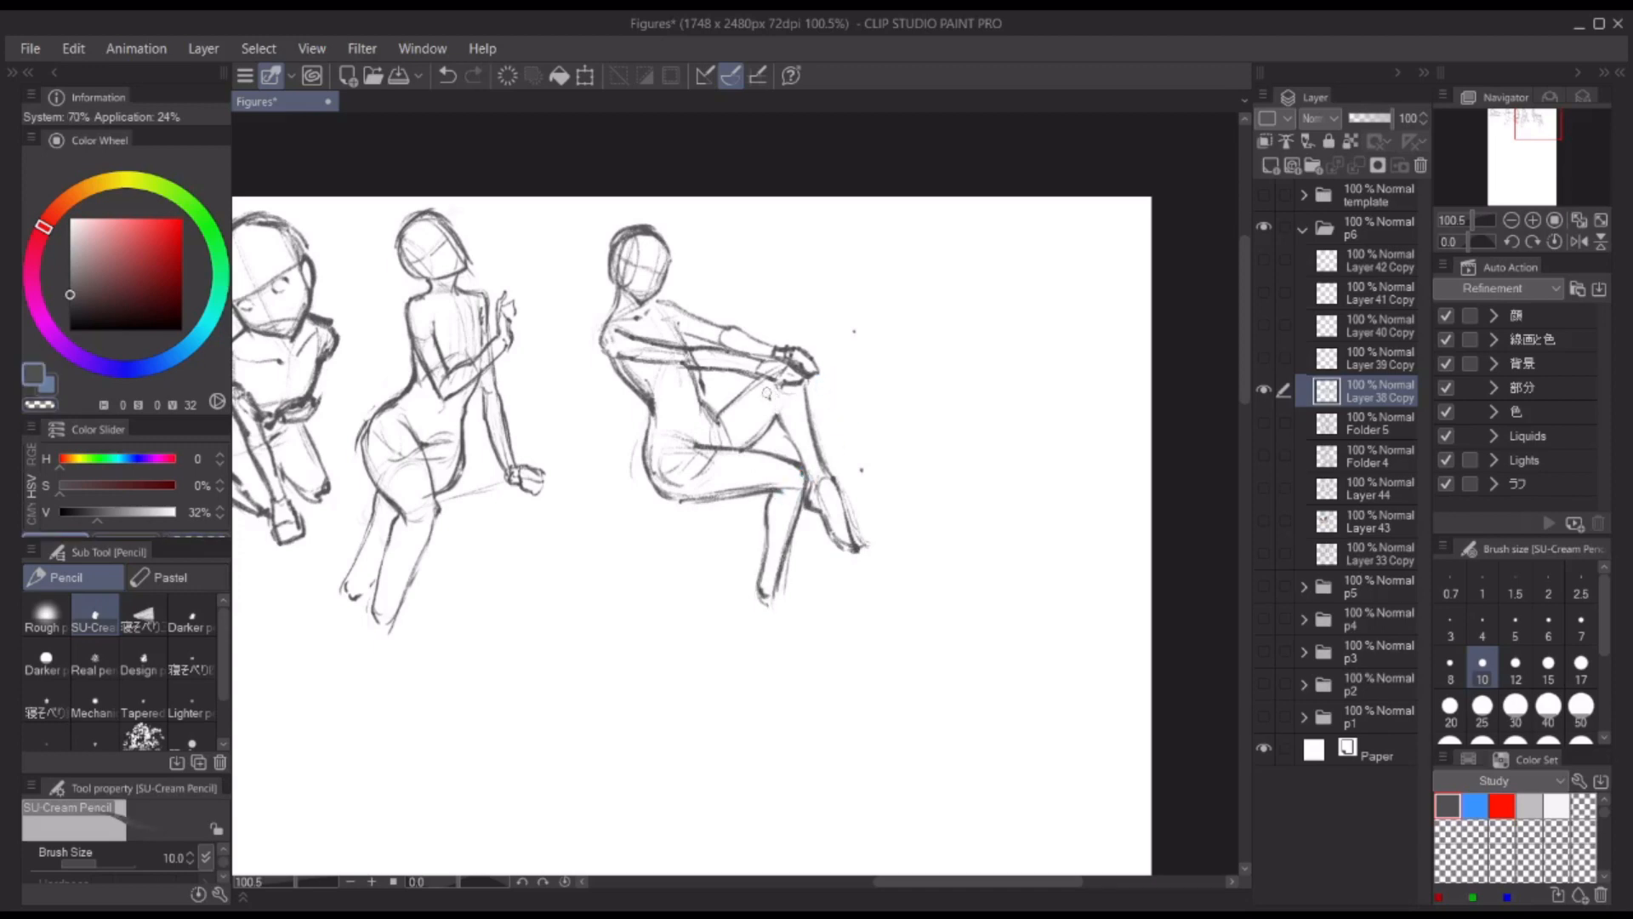
mouse_move(766, 392)
left_mouse_down()
mouse_move(804, 458)
mouse_move(669, 501)
left_mouse_up()
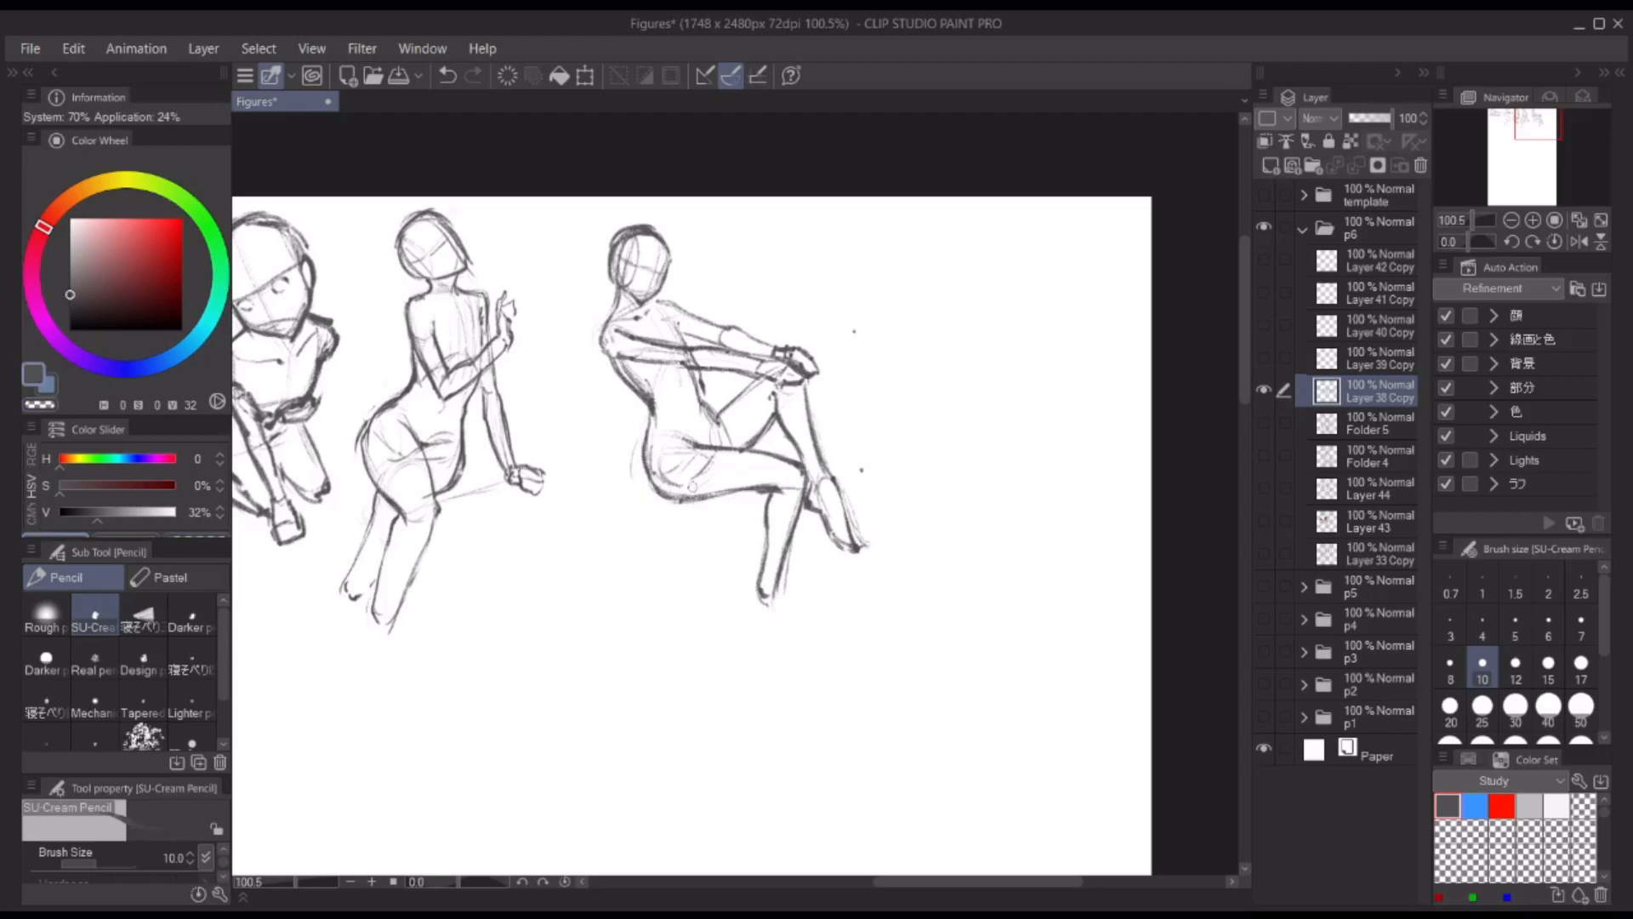
Step: Add light seat lines around the fifth figure's hips and draw the pointed foot of the hanging leg
scroll(788, 361, "down", 4)
key("m")
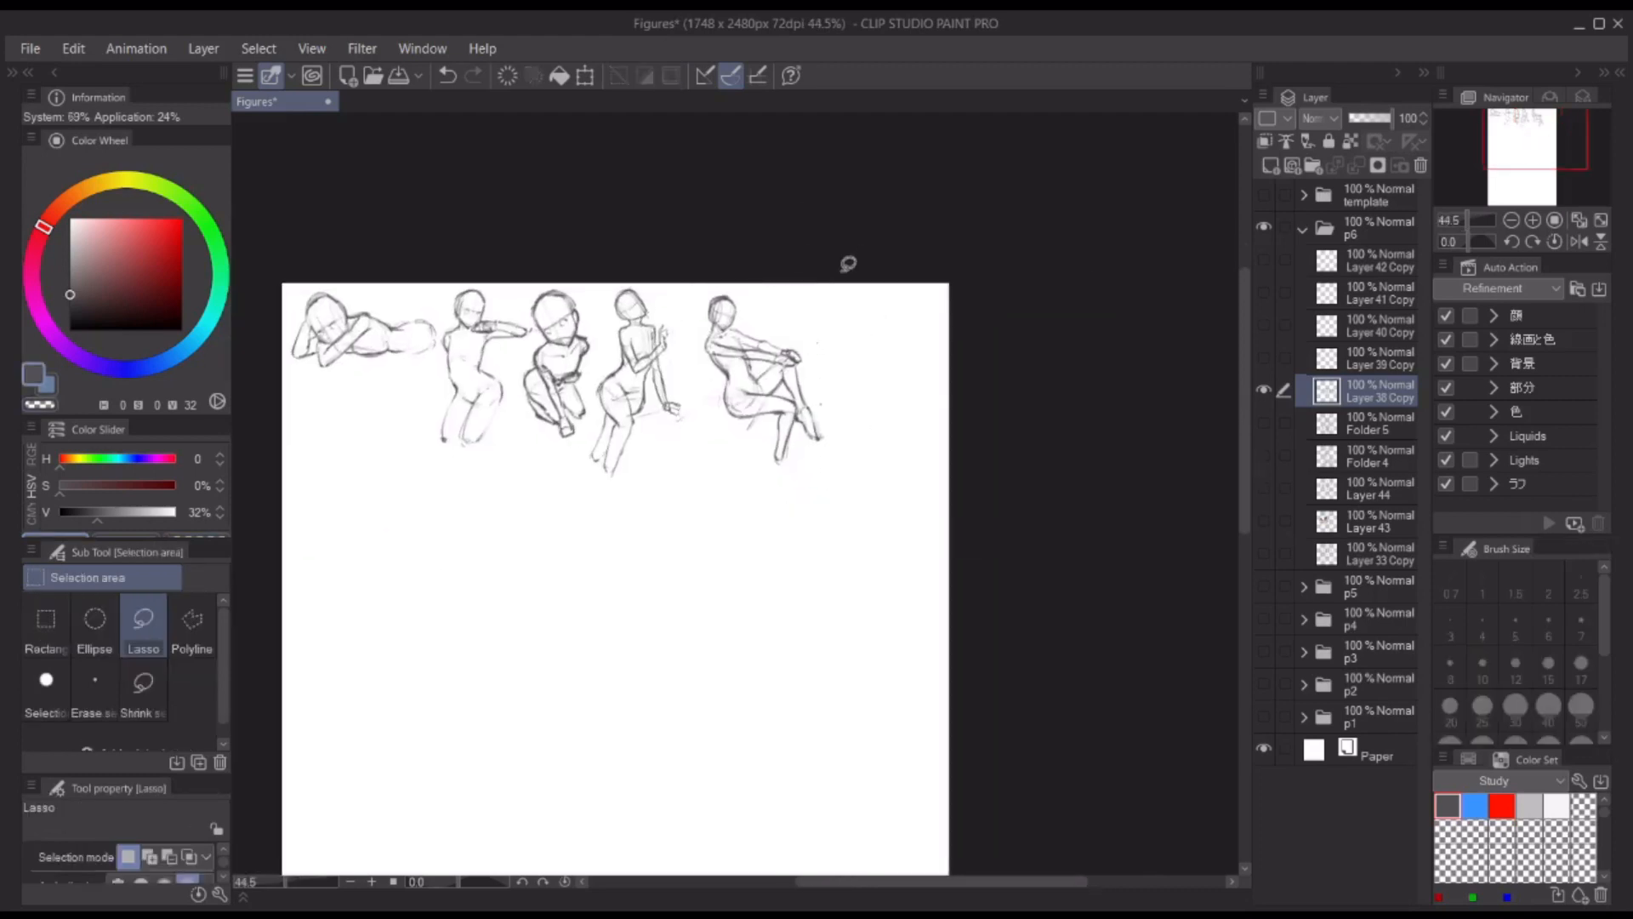
key("p")
scroll(776, 381, "up", 5)
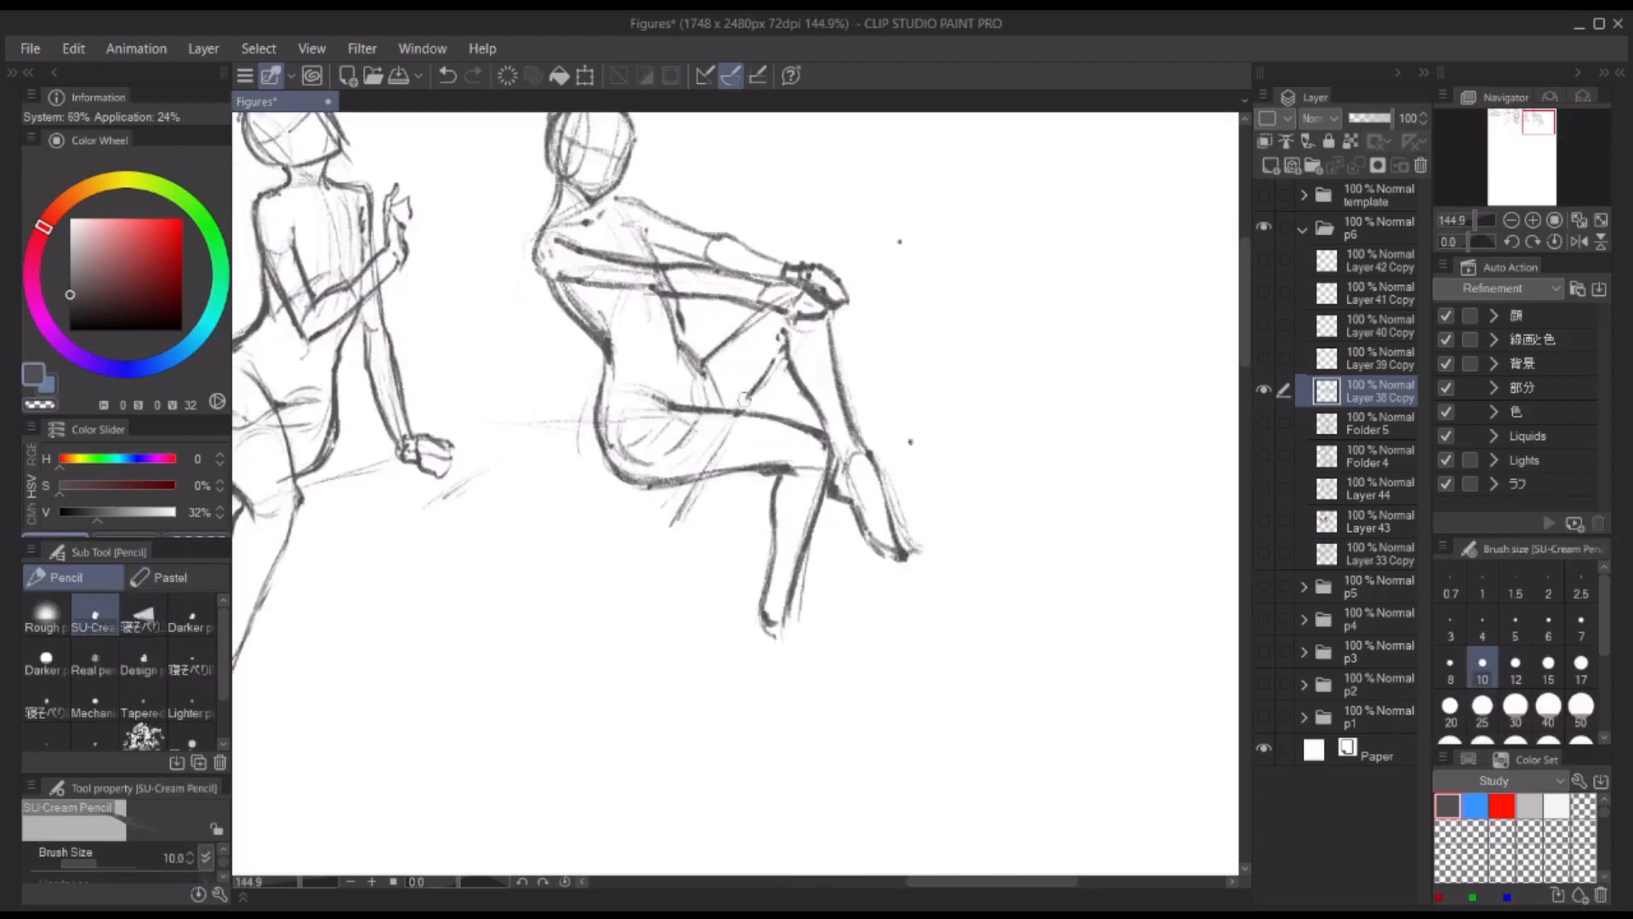
scroll(783, 643, "down", 1)
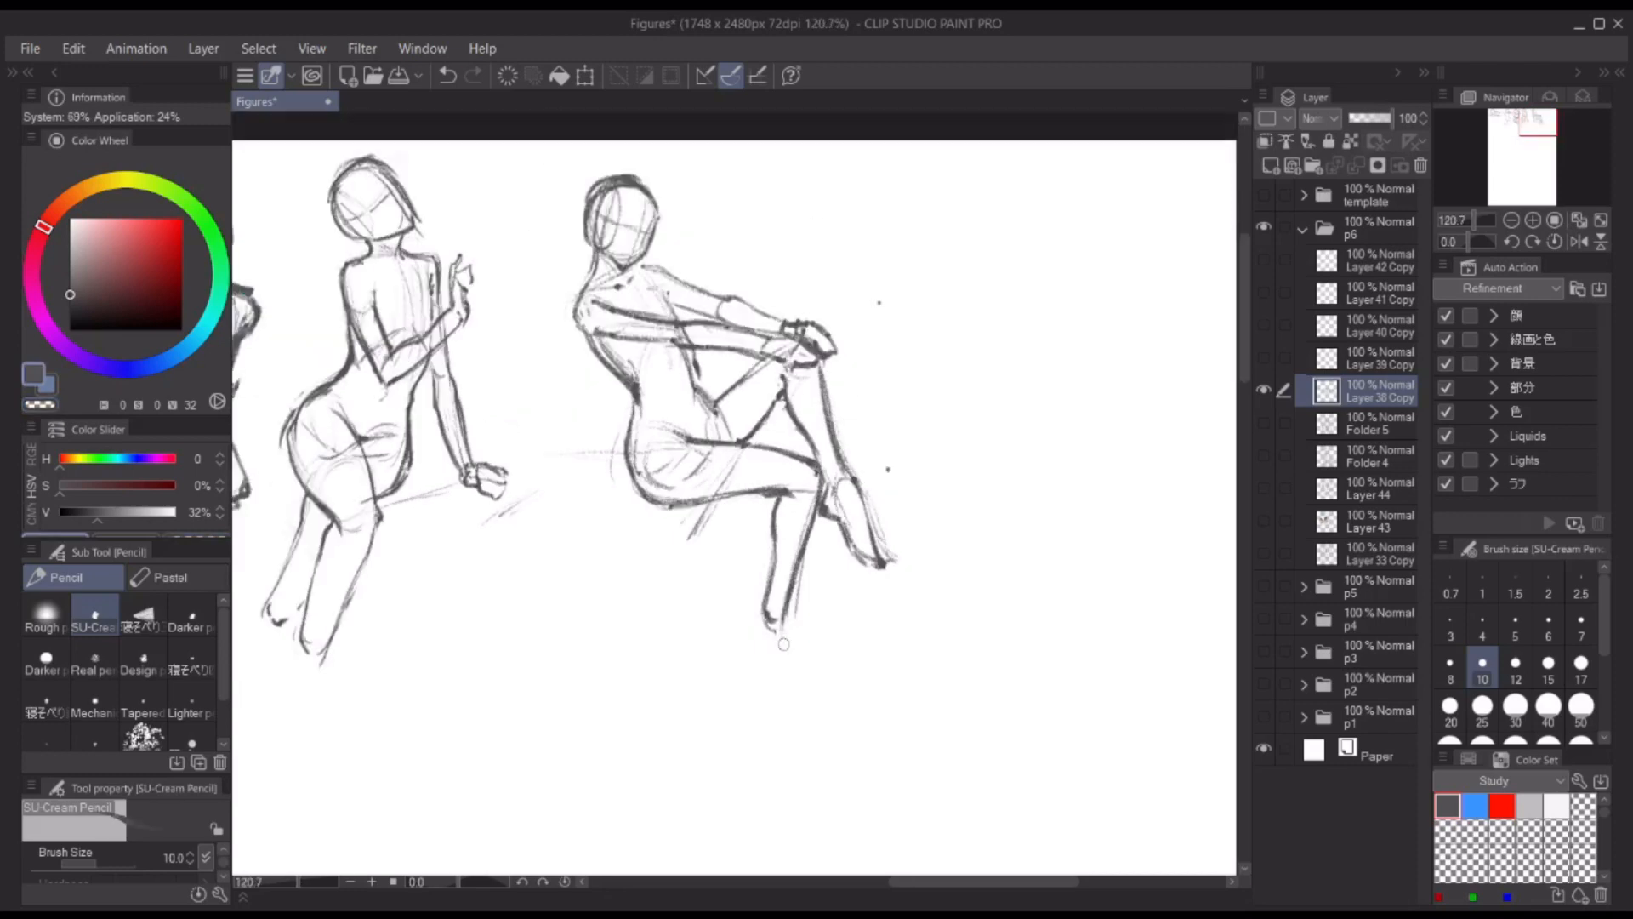
left_click_drag(786, 617, 779, 697)
mouse_move(768, 589)
left_mouse_down()
mouse_move(751, 657)
mouse_move(772, 697)
left_mouse_up()
mouse_move(793, 585)
left_mouse_down()
mouse_move(777, 702)
mouse_move(750, 651)
left_mouse_up()
key("h")
key("h")
scroll(970, 523, "down", 2)
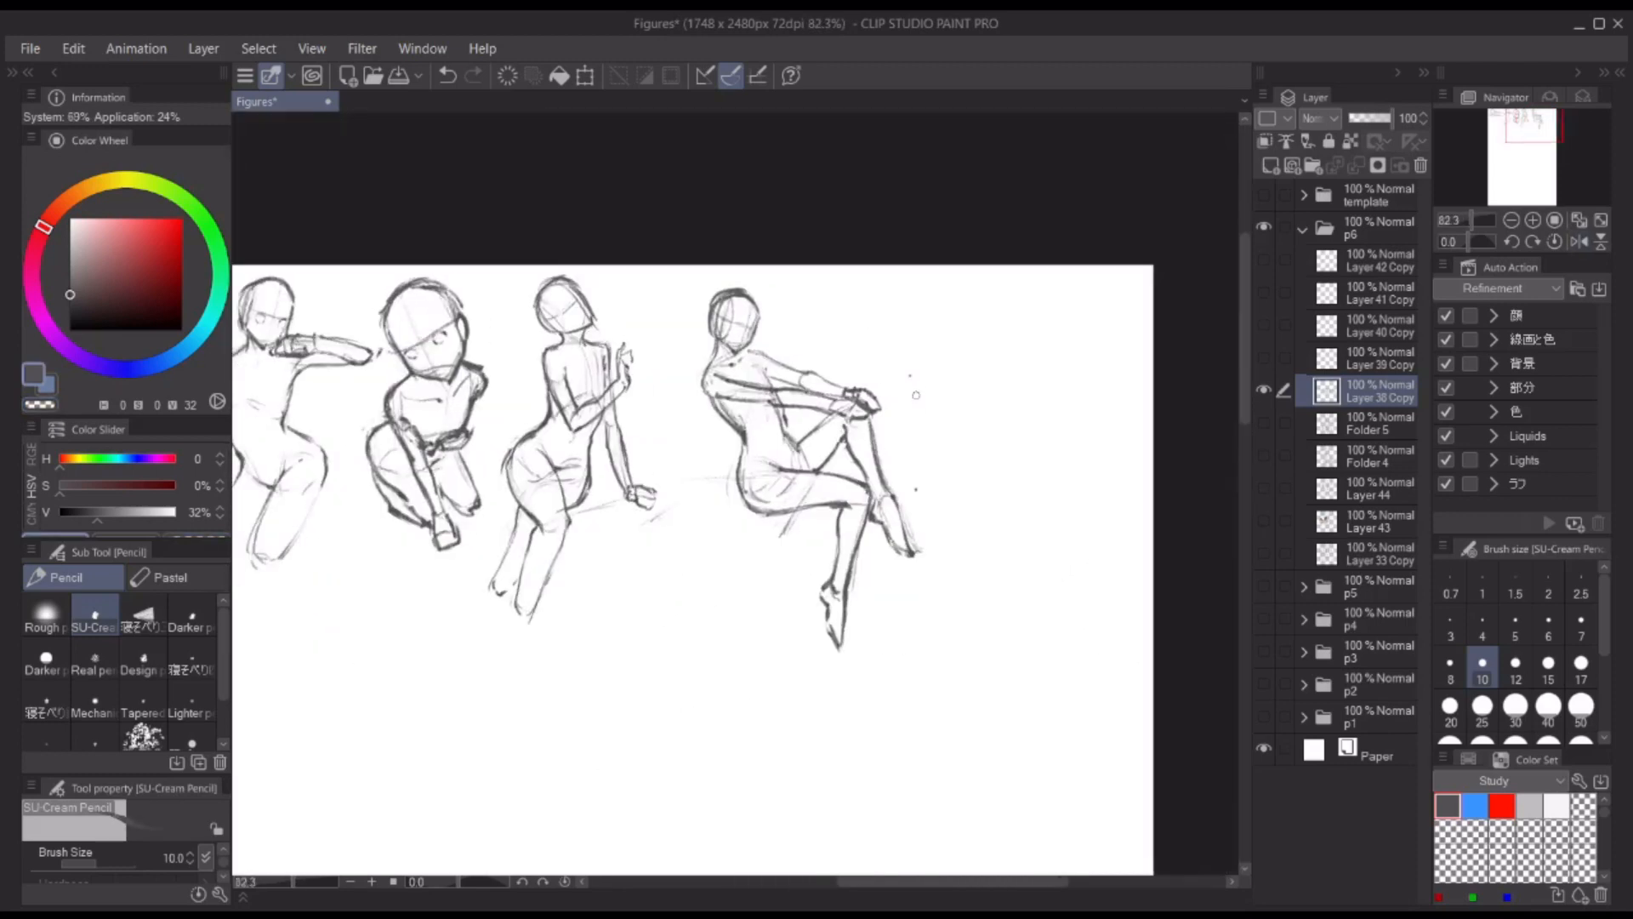
Step: Lasso the fifth figure and move it closer to the fourth, then return to the pencil
key("m")
mouse_move(937, 426)
left_mouse_down()
mouse_move(671, 365)
mouse_move(921, 650)
left_mouse_up()
key("ctrl+t")
left_click_drag(812, 460, 748, 451)
key("Return")
scroll(851, 434, "down", 2)
left_click_drag(539, 403, 708, 351)
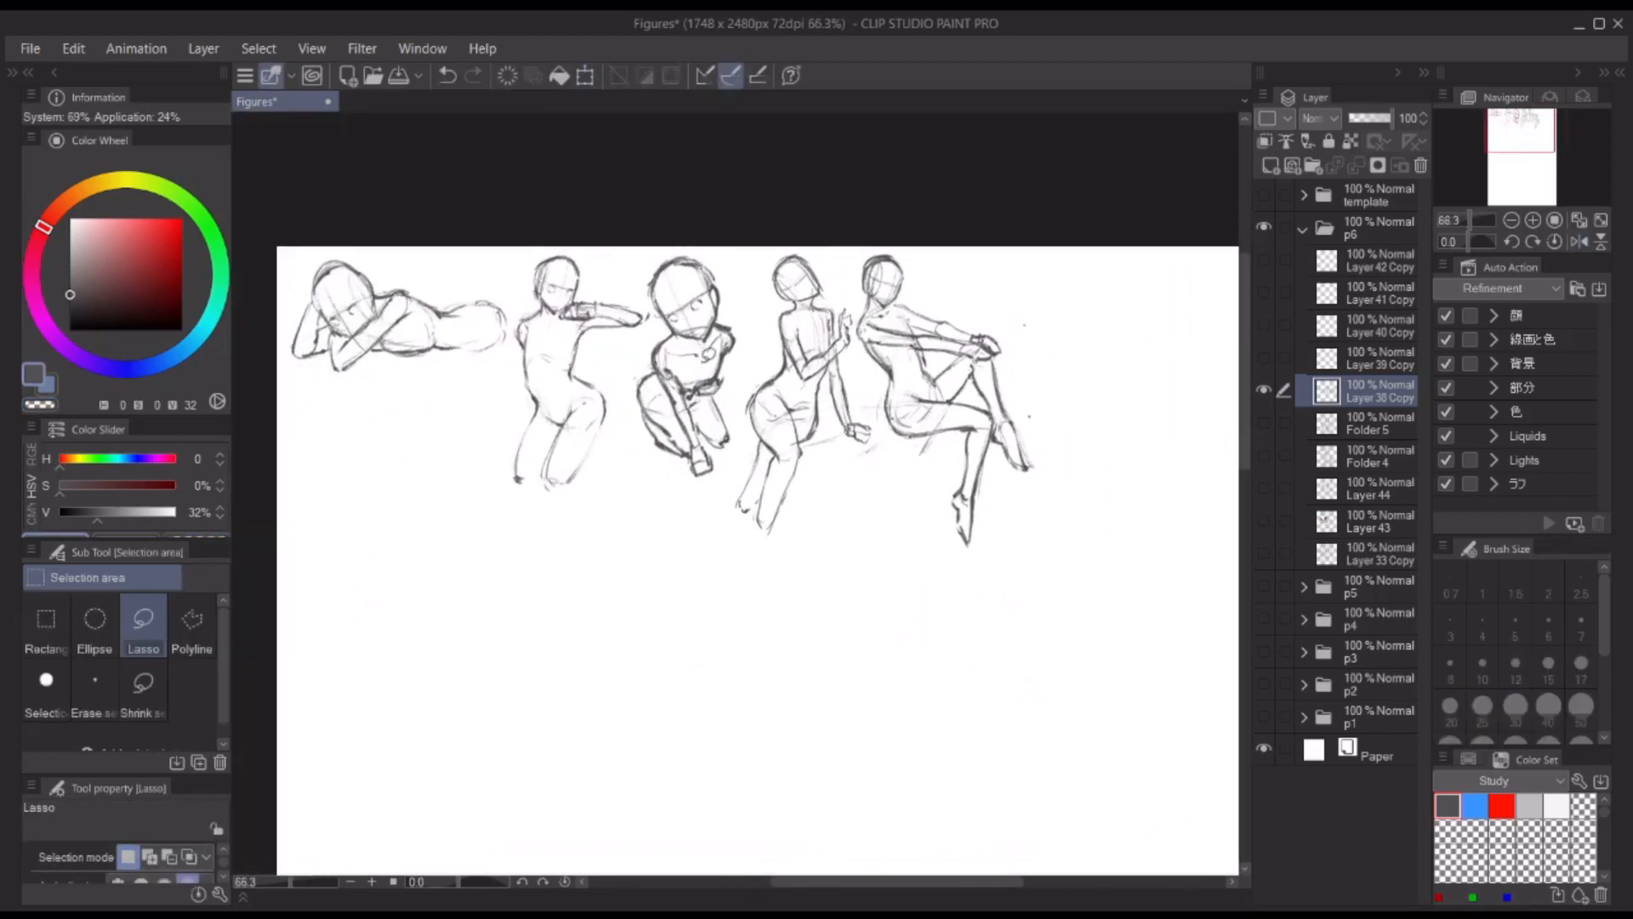
left_click_drag(972, 336, 725, 377)
key("p")
scroll(740, 317, "up", 2)
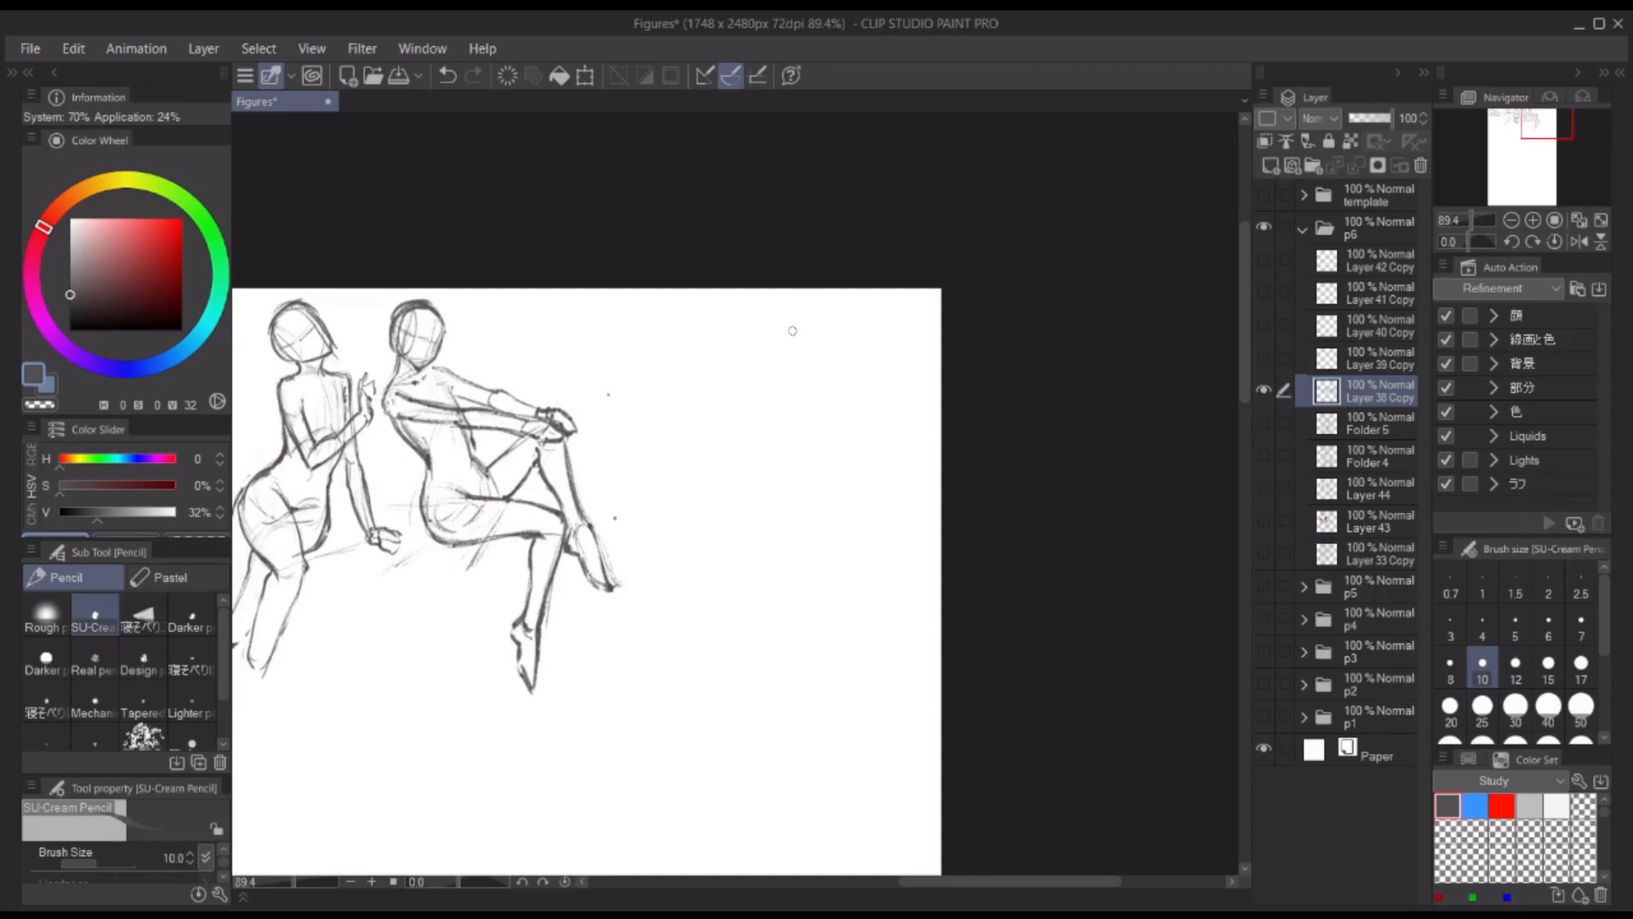
left_click_drag(718, 369, 691, 345)
key("ctrl+z")
Step: Sketch the sixth figure's head with its jaw and face guidelines in the empty space beside the fifth figure
key("ctrl+z")
key("ctrl+z")
left_click_drag(704, 285, 703, 355)
left_click_drag(699, 285, 730, 353)
mouse_move(698, 286)
left_mouse_down()
mouse_move(737, 334)
mouse_move(739, 320)
mouse_move(743, 395)
left_mouse_up()
scroll(722, 294, "up", 2)
mouse_move(691, 310)
left_mouse_down()
mouse_move(707, 367)
mouse_move(743, 320)
mouse_move(731, 290)
left_mouse_up()
left_click_drag(737, 296, 745, 370)
key("ctrl+z")
left_click_drag(742, 306, 748, 357)
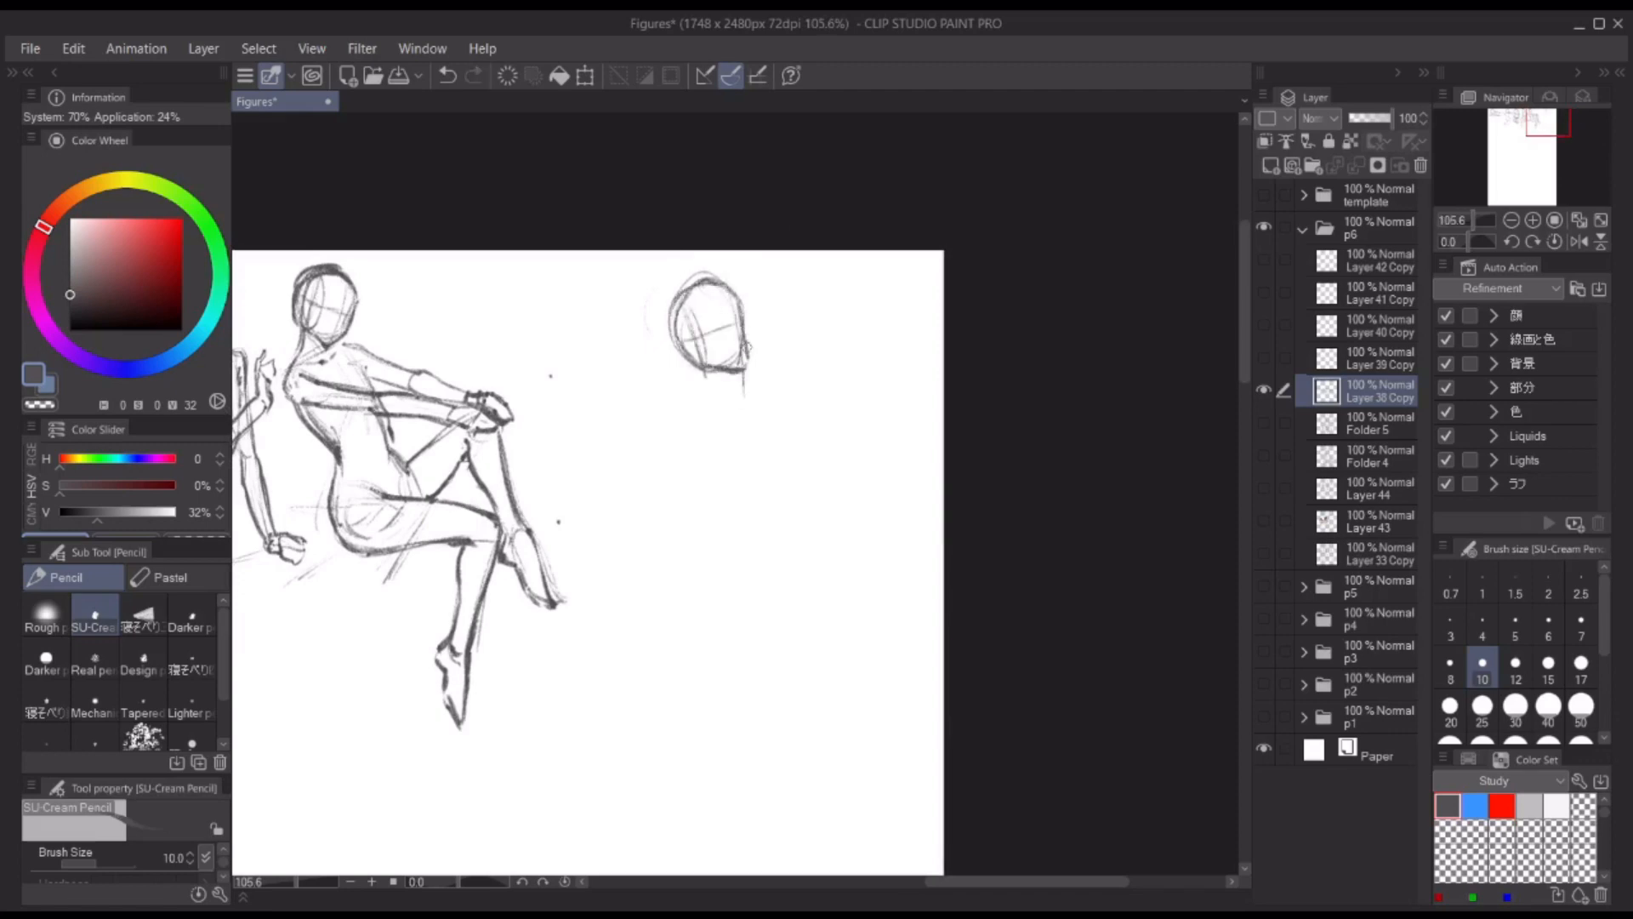
mouse_move(674, 303)
left_mouse_down()
mouse_move(706, 366)
mouse_move(742, 346)
mouse_move(747, 369)
left_mouse_up()
left_click_drag(787, 293, 824, 268)
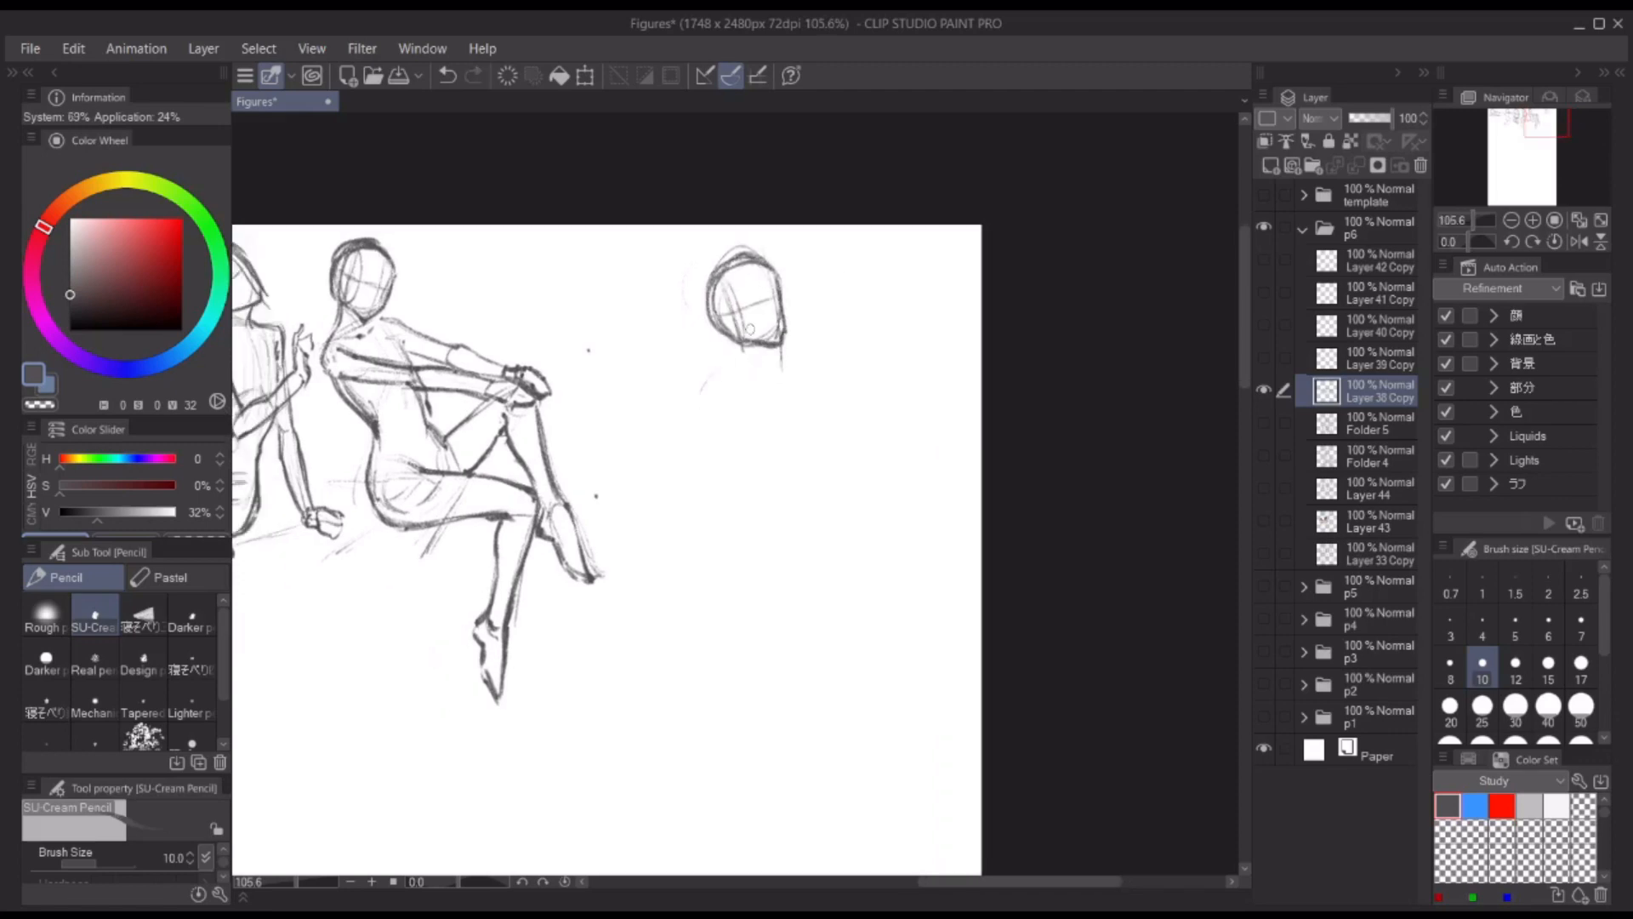
Step: Lightly block in the sixth figure's torso and rounded hips below the head
mouse_move(723, 369)
left_mouse_down()
mouse_move(718, 383)
mouse_move(715, 357)
mouse_move(693, 487)
left_mouse_up()
left_click_drag(657, 508, 644, 522)
mouse_move(644, 552)
left_mouse_down()
mouse_move(661, 568)
mouse_move(727, 556)
left_mouse_up()
left_click_drag(747, 461, 709, 485)
left_click_drag(764, 376, 760, 470)
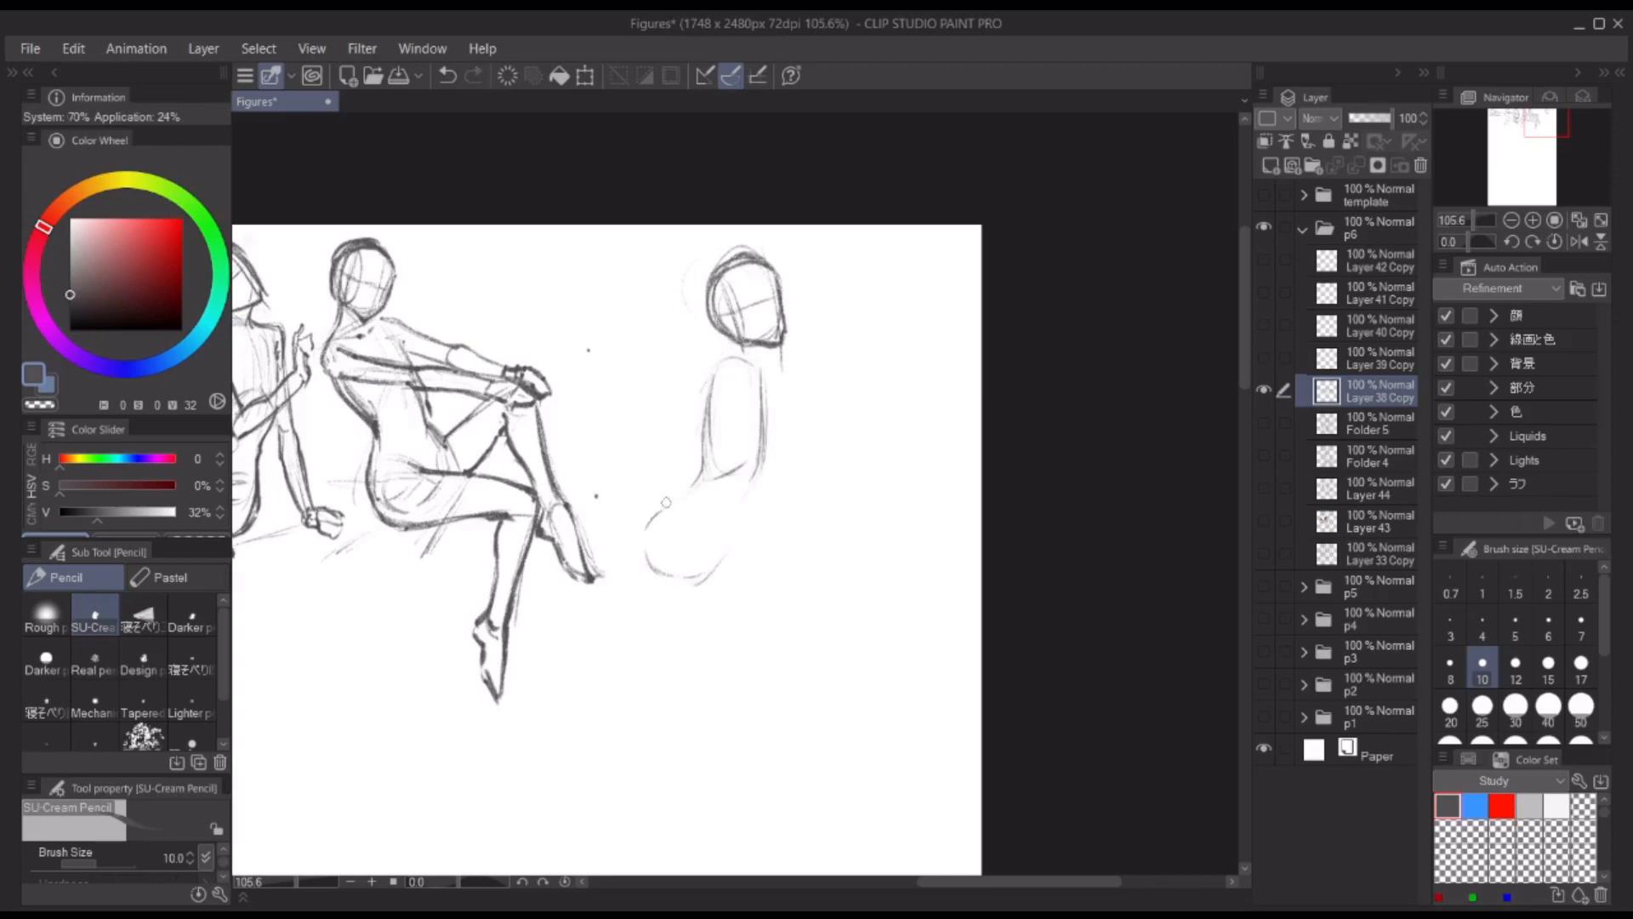
left_click_drag(671, 497, 632, 544)
Step: Check the sketch mirrored and draw the sixth figure's neck, back, buttock and front torso contours
left_click(1579, 242)
key("h")
left_click_drag(733, 345, 718, 373)
mouse_move(767, 349)
left_mouse_down()
mouse_move(717, 372)
mouse_move(759, 373)
left_mouse_up()
left_click_drag(711, 380, 705, 474)
left_click_drag(704, 481, 671, 504)
mouse_move(667, 509)
left_mouse_down()
mouse_move(670, 573)
mouse_move(717, 549)
left_mouse_up()
left_click_drag(765, 387, 762, 459)
left_click_drag(762, 470, 738, 512)
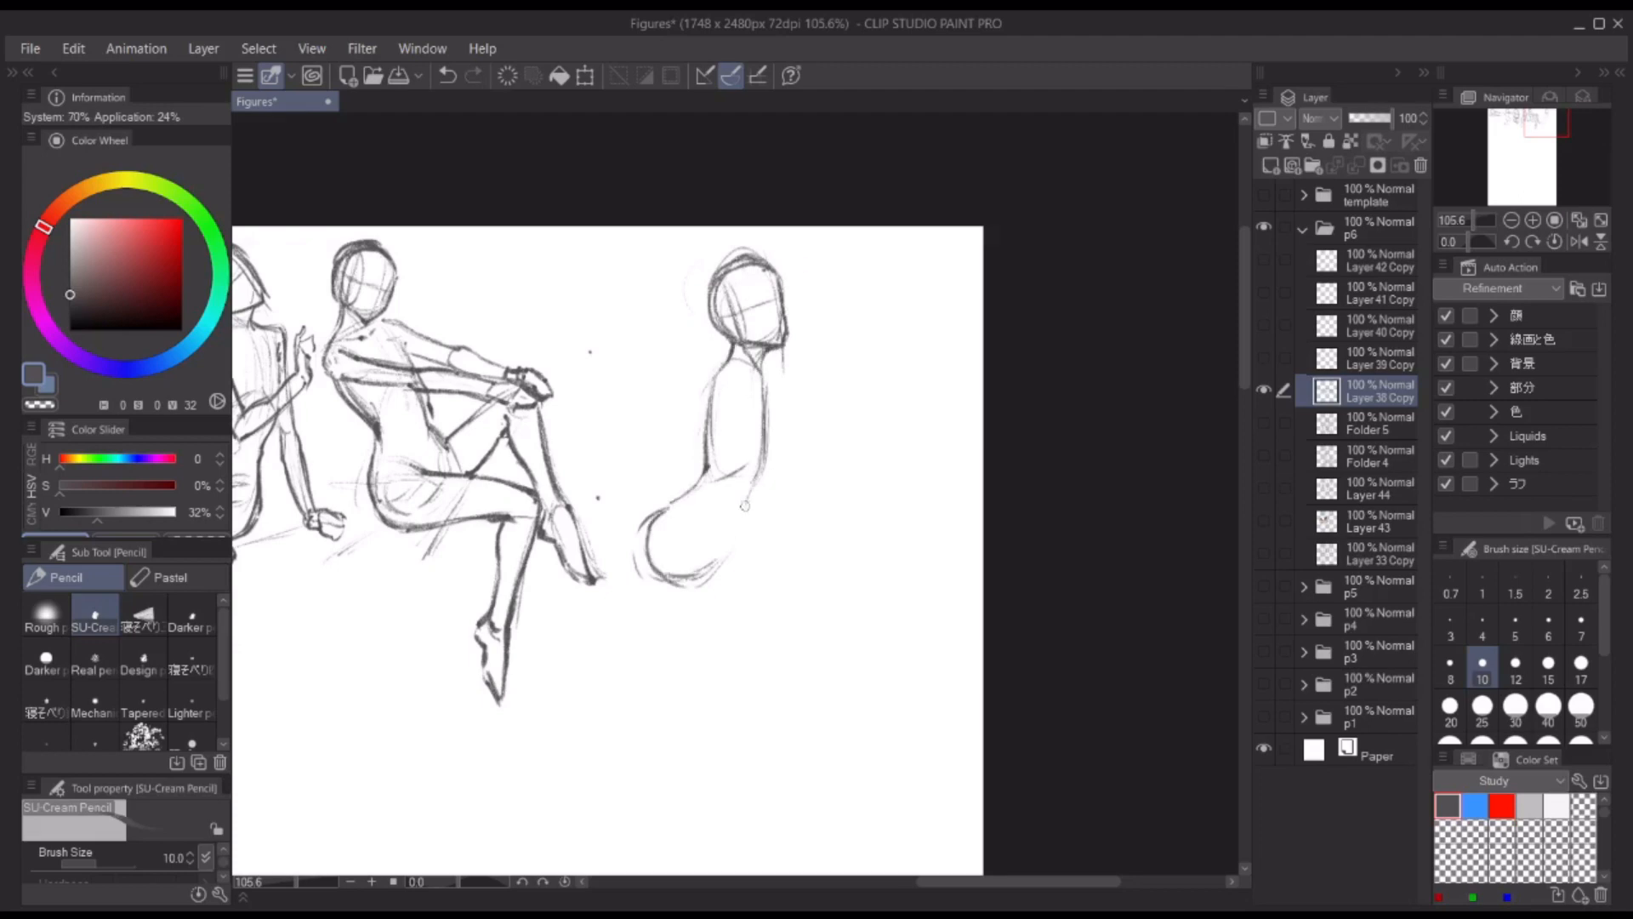
Step: Refine the sixth figure's rounded buttock and the crease where the hip meets the thigh
left_click_drag(660, 588, 694, 576)
left_click_drag(678, 578, 729, 545)
key("ctrl+z")
left_click_drag(709, 465, 658, 516)
left_click_drag(720, 546, 705, 567)
left_click_drag(697, 497, 717, 536)
Step: Draw the upper and lower contours of the sixth figure's thigh, extending forward from the hips
left_click_drag(720, 521, 819, 568)
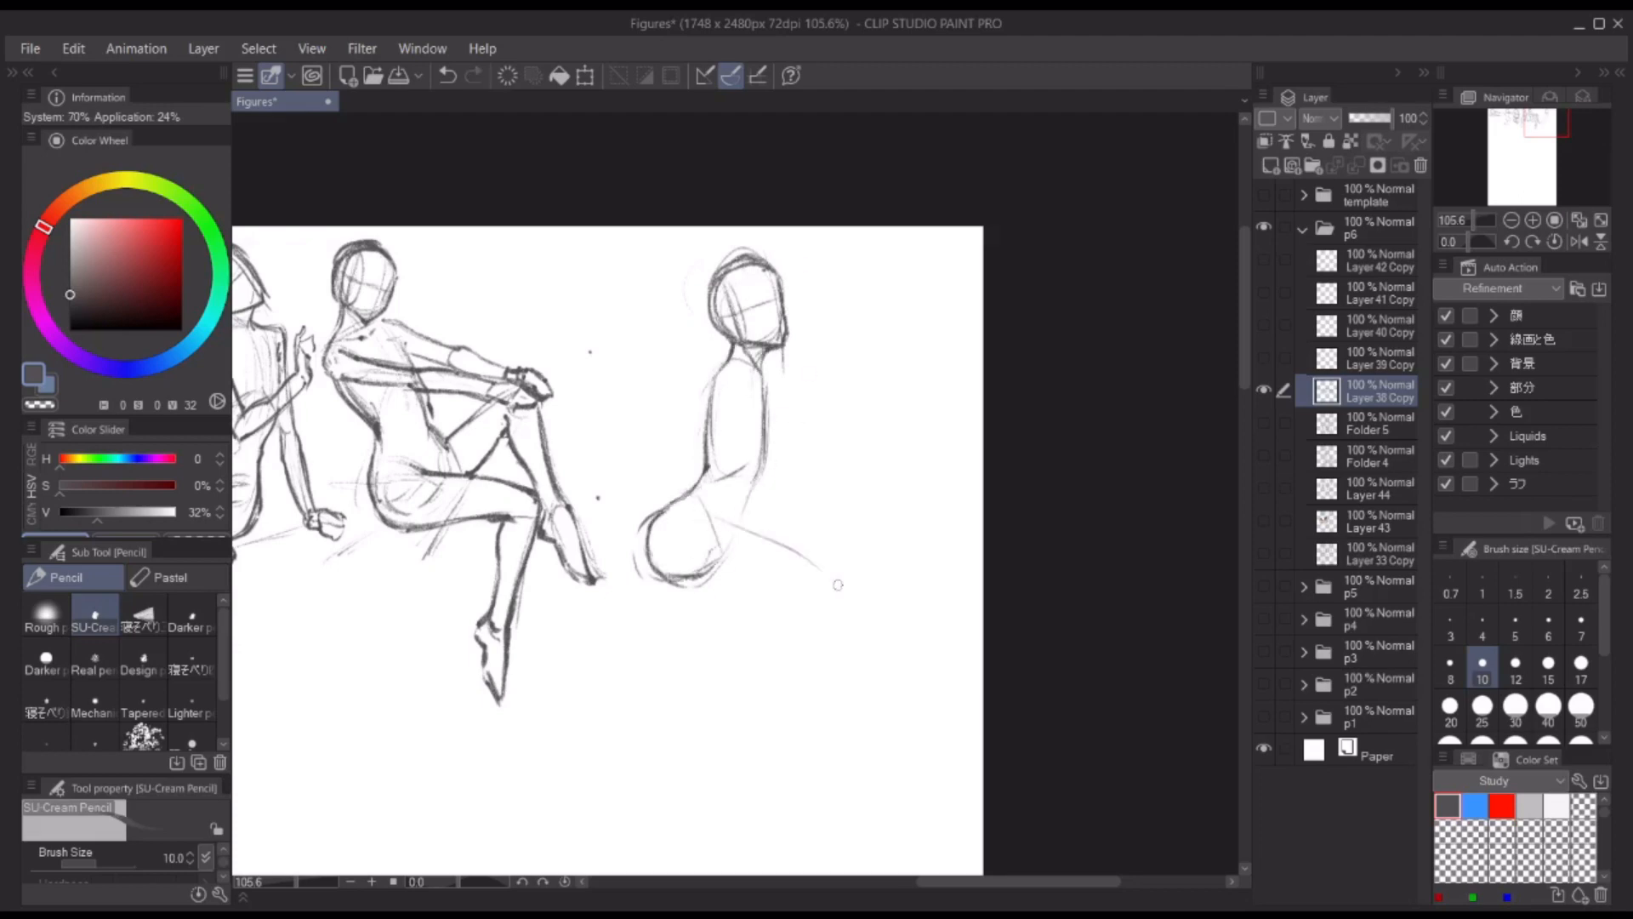
key("ctrl+z")
left_click_drag(714, 533, 834, 583)
left_click_drag(697, 582, 824, 605)
left_click_drag(742, 511, 737, 536)
left_click_drag(742, 513, 816, 571)
left_click_drag(841, 599, 842, 609)
left_click_drag(680, 579, 814, 606)
Step: Draw the sixth figure's bent knee and lower leg, and darken the far thigh's upper contour
mouse_move(727, 521)
left_mouse_down()
mouse_move(837, 582)
mouse_move(825, 646)
left_mouse_up()
left_click_drag(806, 601, 780, 696)
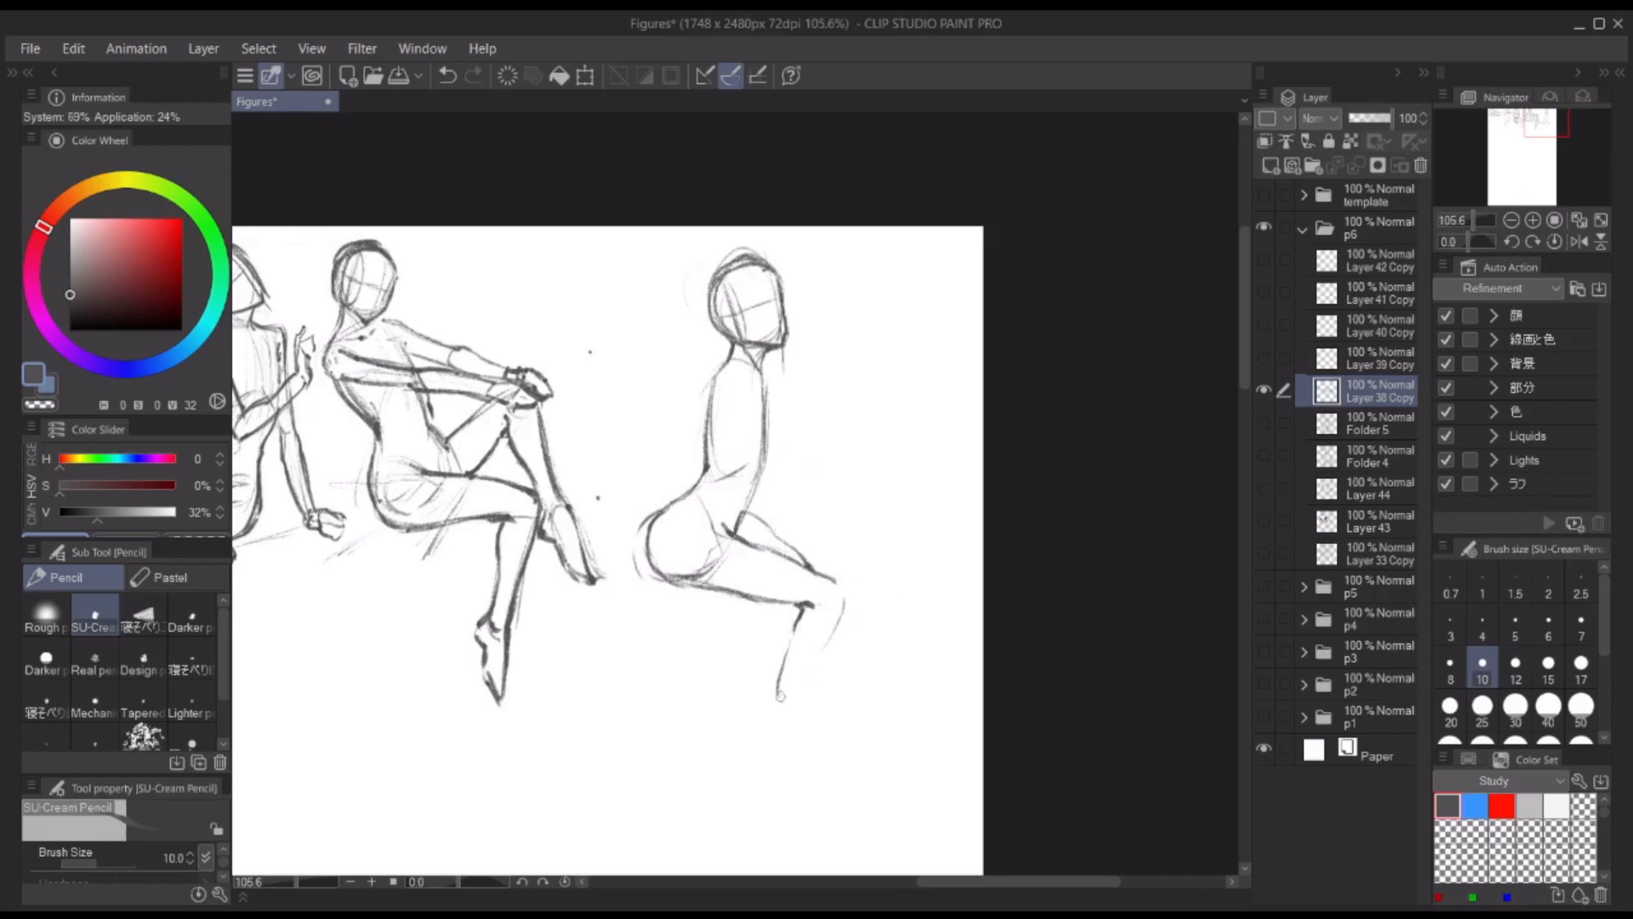
left_click_drag(843, 599, 800, 710)
left_click_drag(806, 607, 780, 693)
left_click_drag(782, 606, 800, 614)
left_click_drag(745, 512, 813, 575)
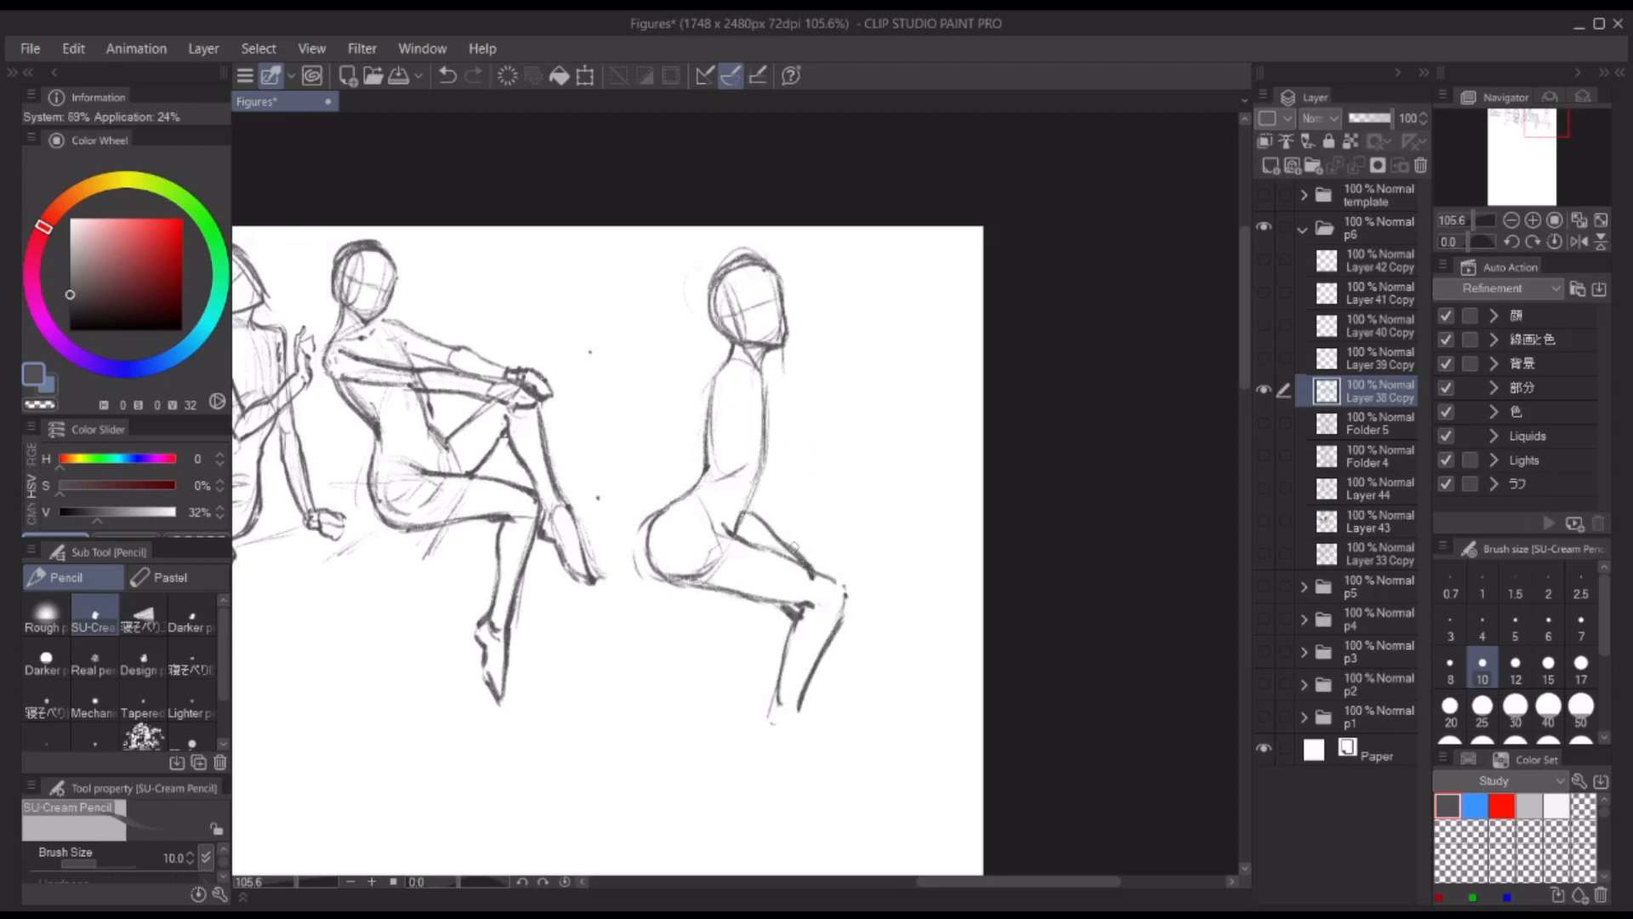
Step: Darken the sixth figure's head and jaw outline and add facial marks
scroll(868, 273, "up", 2)
left_click_drag(738, 358, 768, 363)
left_click_drag(758, 274, 769, 350)
left_click_drag(690, 274, 698, 346)
mouse_move(682, 283)
left_mouse_down()
mouse_move(759, 272)
mouse_move(738, 328)
left_mouse_up()
mouse_move(544, 250)
left_mouse_down()
mouse_move(675, 227)
mouse_move(696, 171)
left_mouse_up()
Step: Sketch the sixth figure's near shoulder and upper arm over the torso, reworking the strokes
scroll(878, 315, "down", 3)
left_click_drag(851, 304, 833, 372)
mouse_move(893, 314)
left_mouse_down()
mouse_move(888, 401)
mouse_move(903, 338)
mouse_move(889, 317)
mouse_move(901, 337)
mouse_move(852, 378)
left_mouse_up()
key("ctrl+z")
key("c")
key("c")
key("ctrl+z")
key("c")
key("c")
key("c")
key("c")
left_click_drag(872, 337, 826, 439)
key("ctrl+z")
key("ctrl+z")
left_click_drag(843, 360, 825, 417)
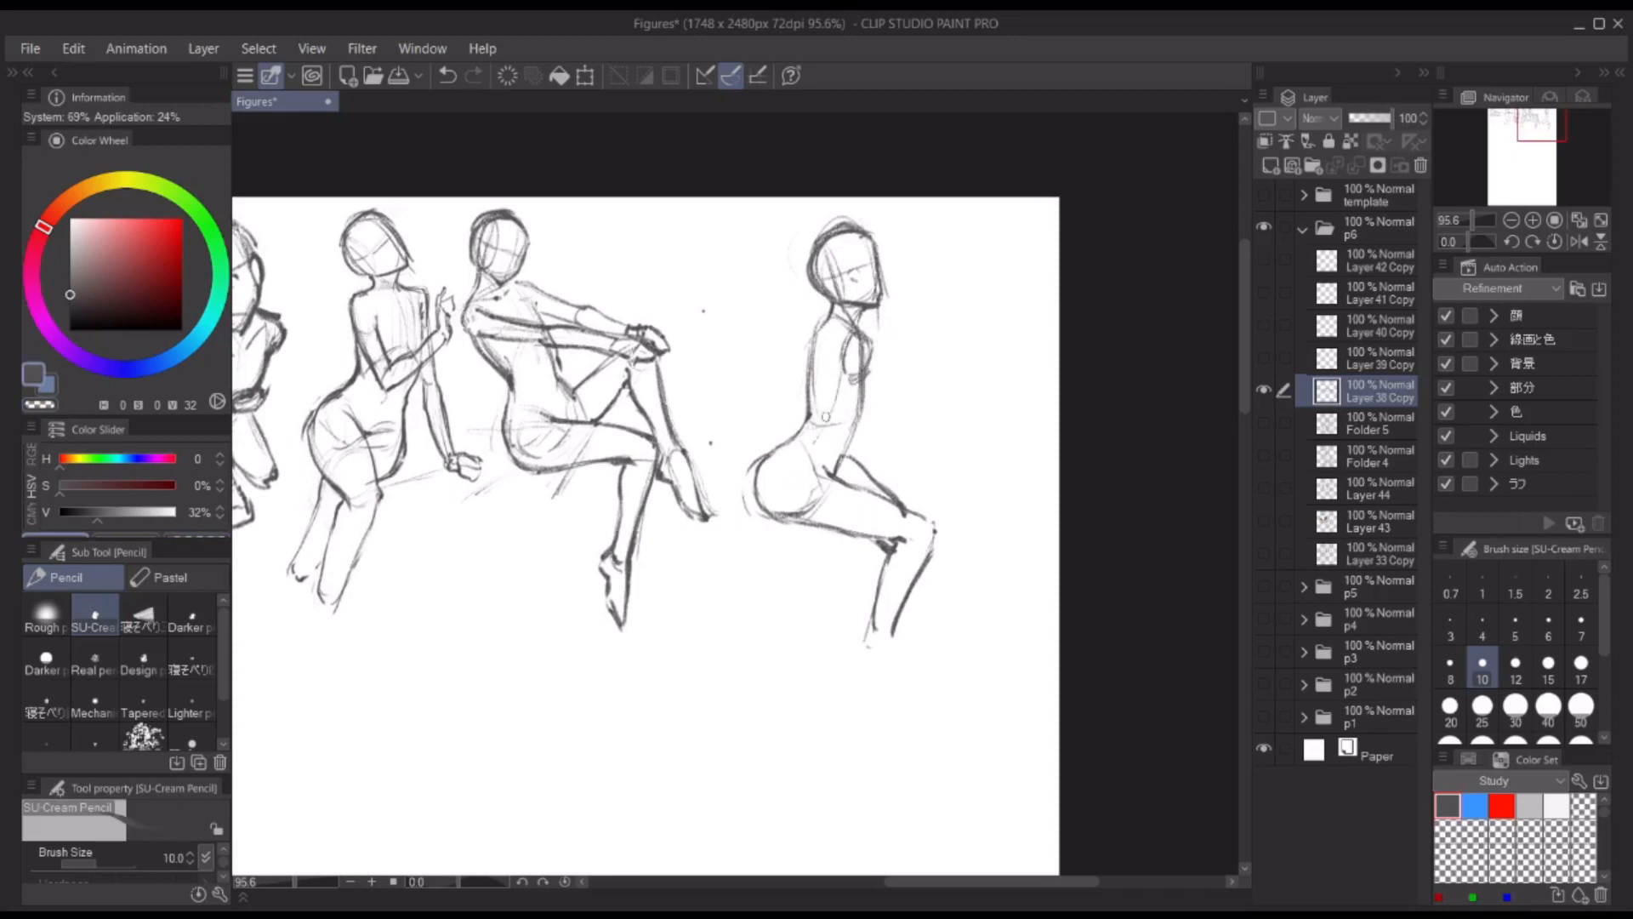
left_click_drag(763, 542, 769, 540)
left_click_drag(841, 377, 833, 441)
left_click_drag(823, 424, 782, 514)
Step: Draw the sixth figure's hand resting behind the hips and add the far arm reaching back
key("ctrl+z")
key("ctrl+z")
Step: Draw the sixth figure's near upper arm and forearm angled back past the hip to the wrist
left_click_drag(844, 367, 820, 441)
left_click_drag(863, 375, 834, 444)
left_click_drag(819, 432, 780, 523)
left_click_drag(779, 525, 794, 525)
left_click_drag(835, 442, 795, 521)
left_click_drag(861, 335, 864, 422)
mouse_move(866, 374)
left_mouse_down()
mouse_move(838, 472)
mouse_move(787, 526)
mouse_move(729, 545)
left_mouse_up()
key("ctrl+z")
left_click_drag(786, 536, 779, 545)
mouse_move(814, 338)
left_mouse_down()
mouse_move(796, 417)
mouse_move(735, 508)
left_mouse_up()
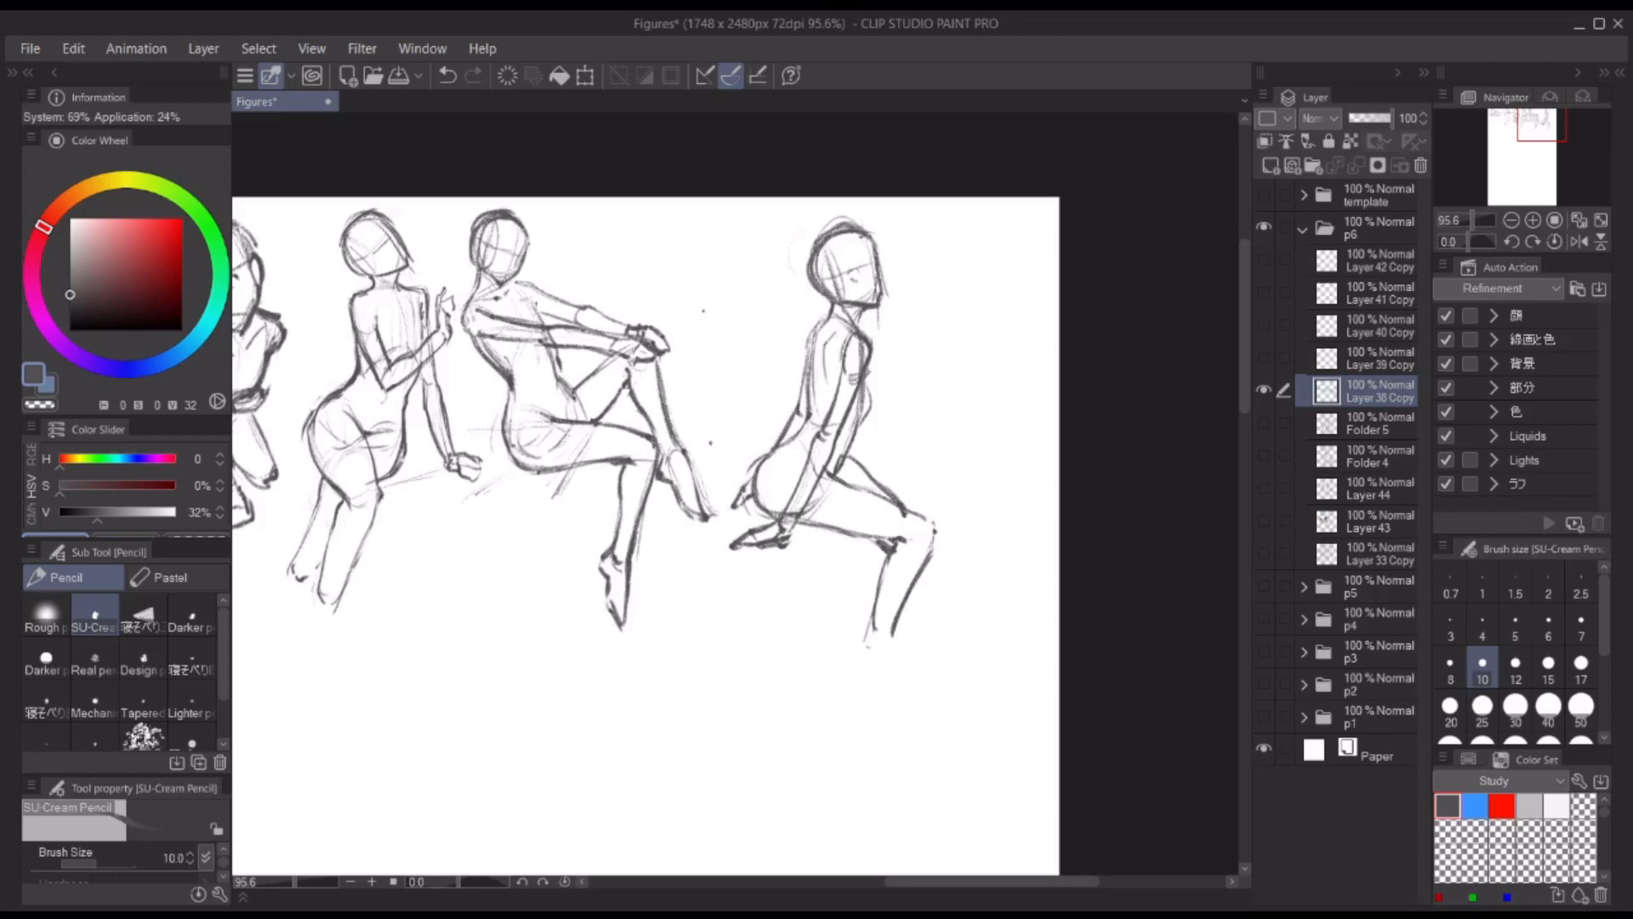
left_click_drag(826, 319, 800, 432)
left_click_drag(787, 442, 752, 489)
Step: Darken the sixth figure's lower belly and the upper and lower thigh contours
left_click_drag(848, 443, 831, 478)
mouse_move(832, 469)
left_mouse_down()
mouse_move(935, 522)
mouse_move(924, 535)
left_mouse_up()
left_click_drag(831, 532, 894, 544)
scroll(888, 383, "down", 5)
left_click_drag(893, 360, 1002, 334)
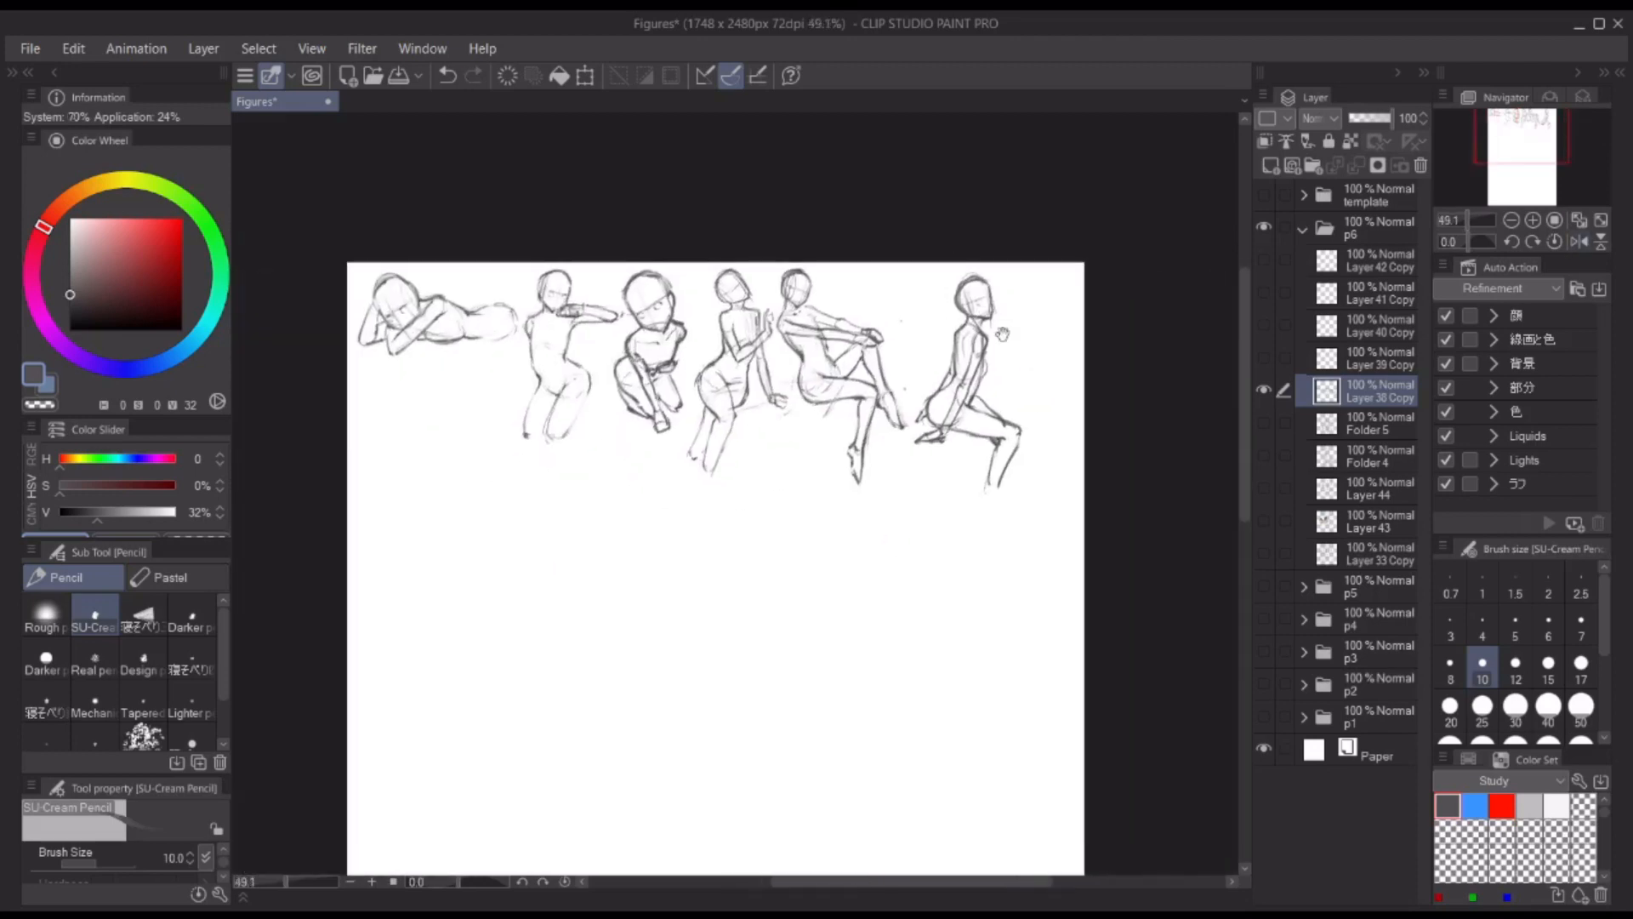
Step: Block in the hips and waist of a new front-view torso study beneath the reclining first figure
scroll(573, 361, "up", 5)
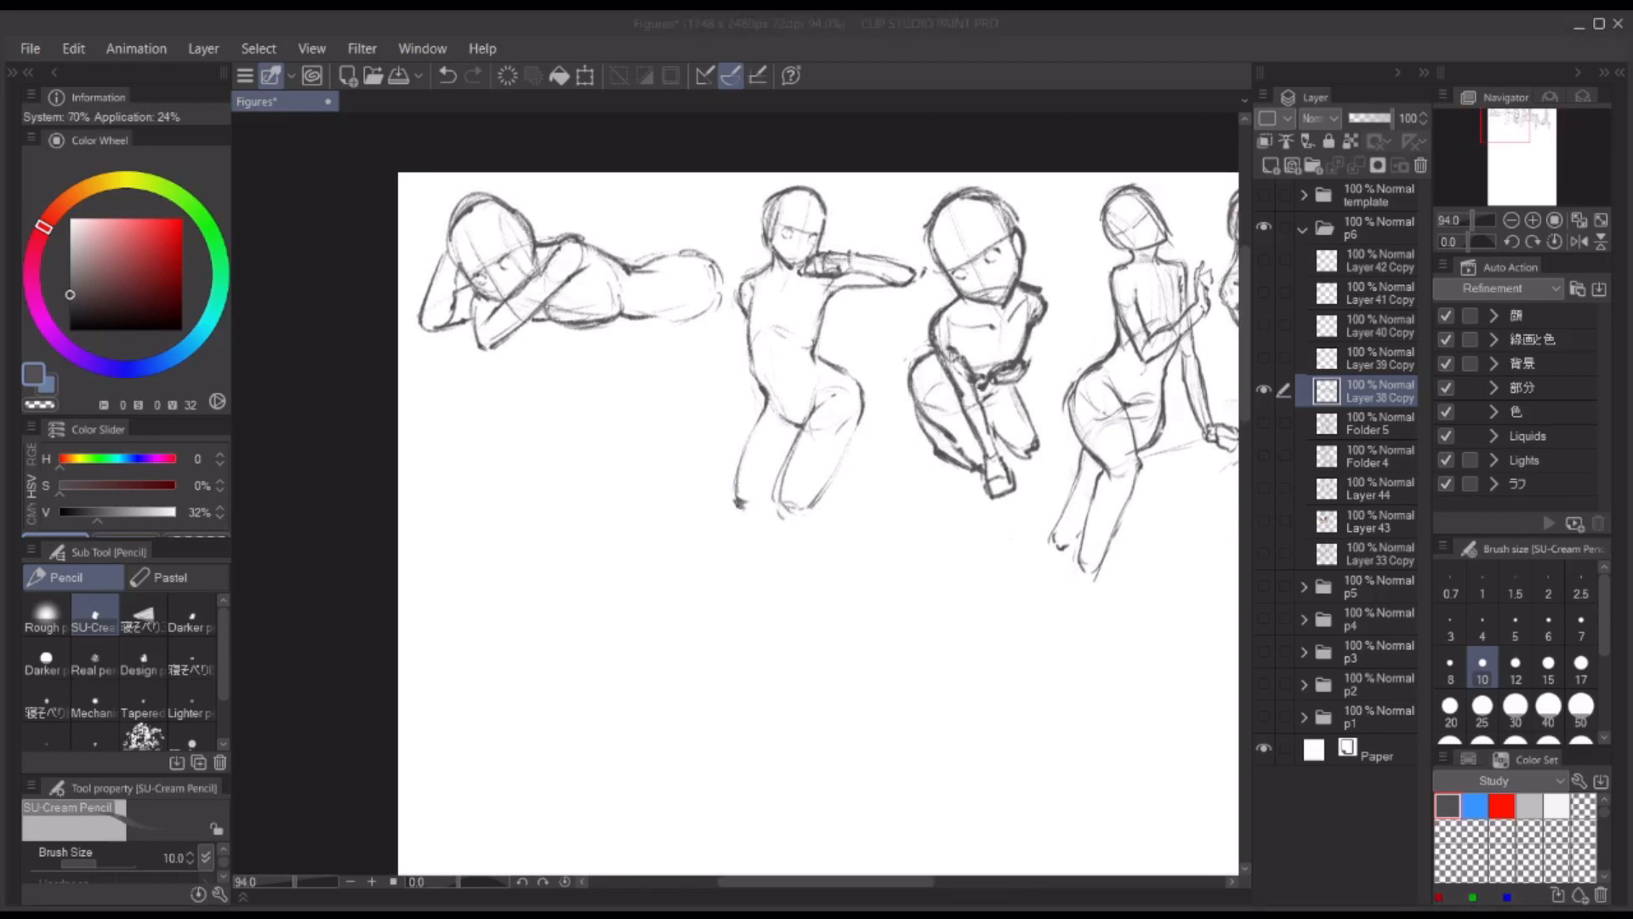
mouse_move(487, 457)
left_mouse_down()
mouse_move(518, 418)
mouse_move(505, 427)
left_mouse_up()
key("ctrl+z")
mouse_move(567, 426)
left_mouse_down()
mouse_move(508, 422)
mouse_move(594, 449)
mouse_move(501, 514)
left_mouse_up()
left_click_drag(579, 431, 607, 486)
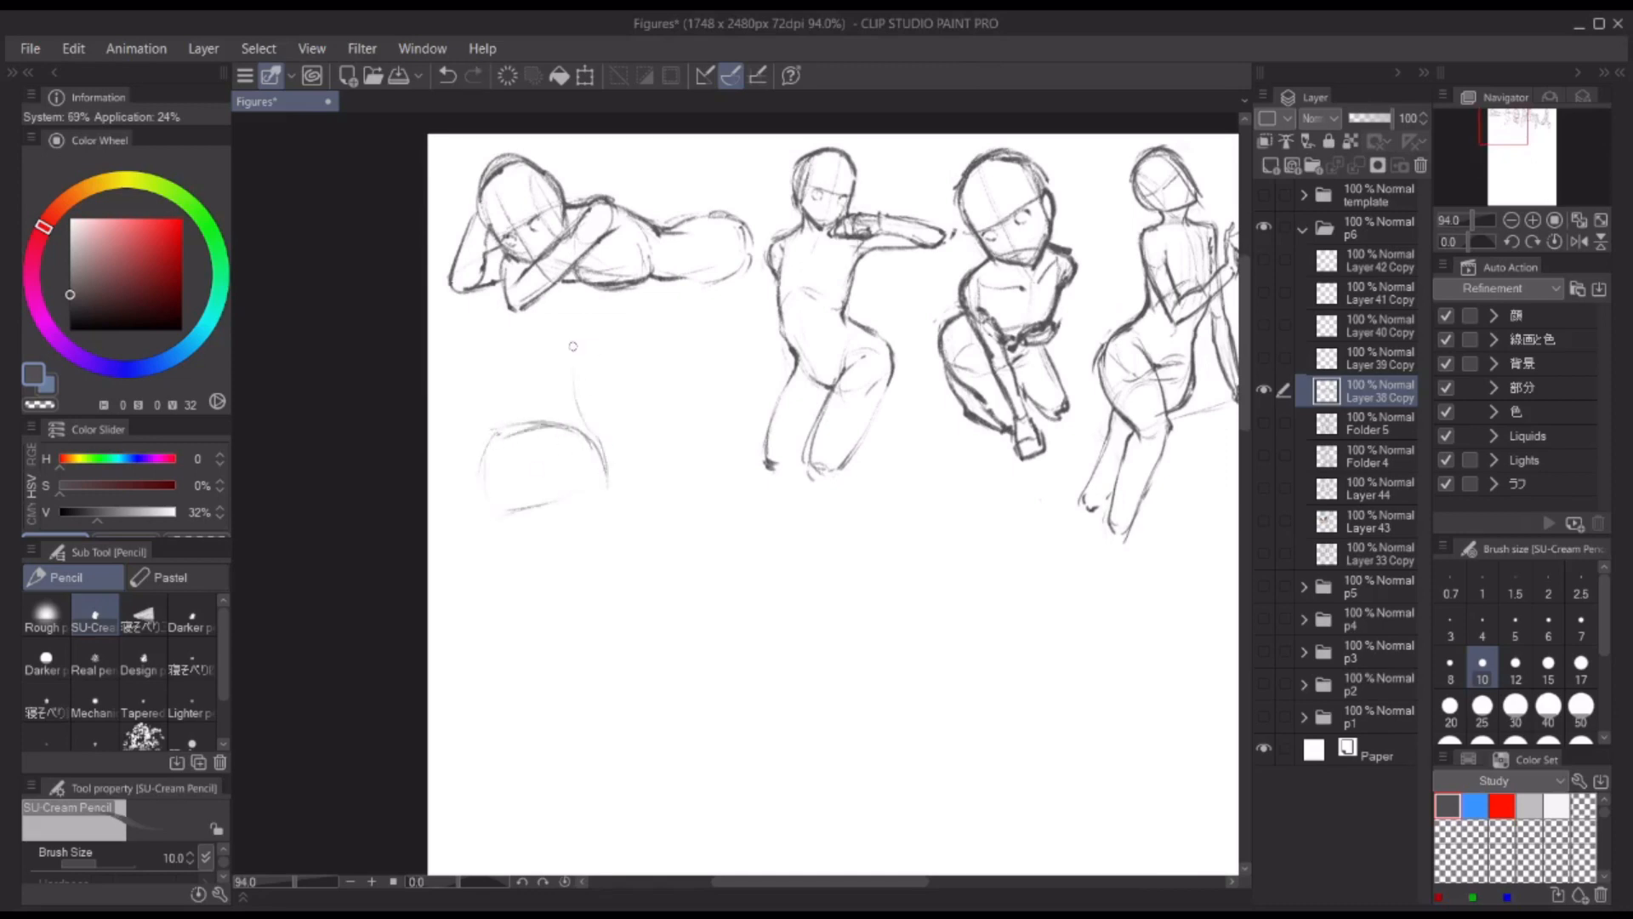
key("ctrl+z")
left_click_drag(595, 337, 588, 426)
mouse_move(490, 355)
left_mouse_down()
mouse_move(498, 423)
mouse_move(486, 419)
mouse_move(483, 452)
left_mouse_up()
key("ctrl+z")
left_click_drag(578, 396, 606, 451)
Step: Sketch the torso study's rib cage and side contours, running down to the start of the thighs
left_click_drag(505, 358, 579, 372)
mouse_move(504, 320)
left_mouse_down()
mouse_move(495, 344)
mouse_move(574, 301)
left_mouse_up()
left_click_drag(476, 321, 486, 448)
left_click_drag(488, 438, 488, 517)
mouse_move(593, 351)
left_mouse_down()
mouse_move(580, 403)
mouse_move(623, 493)
left_mouse_up()
left_click_drag(476, 502, 529, 587)
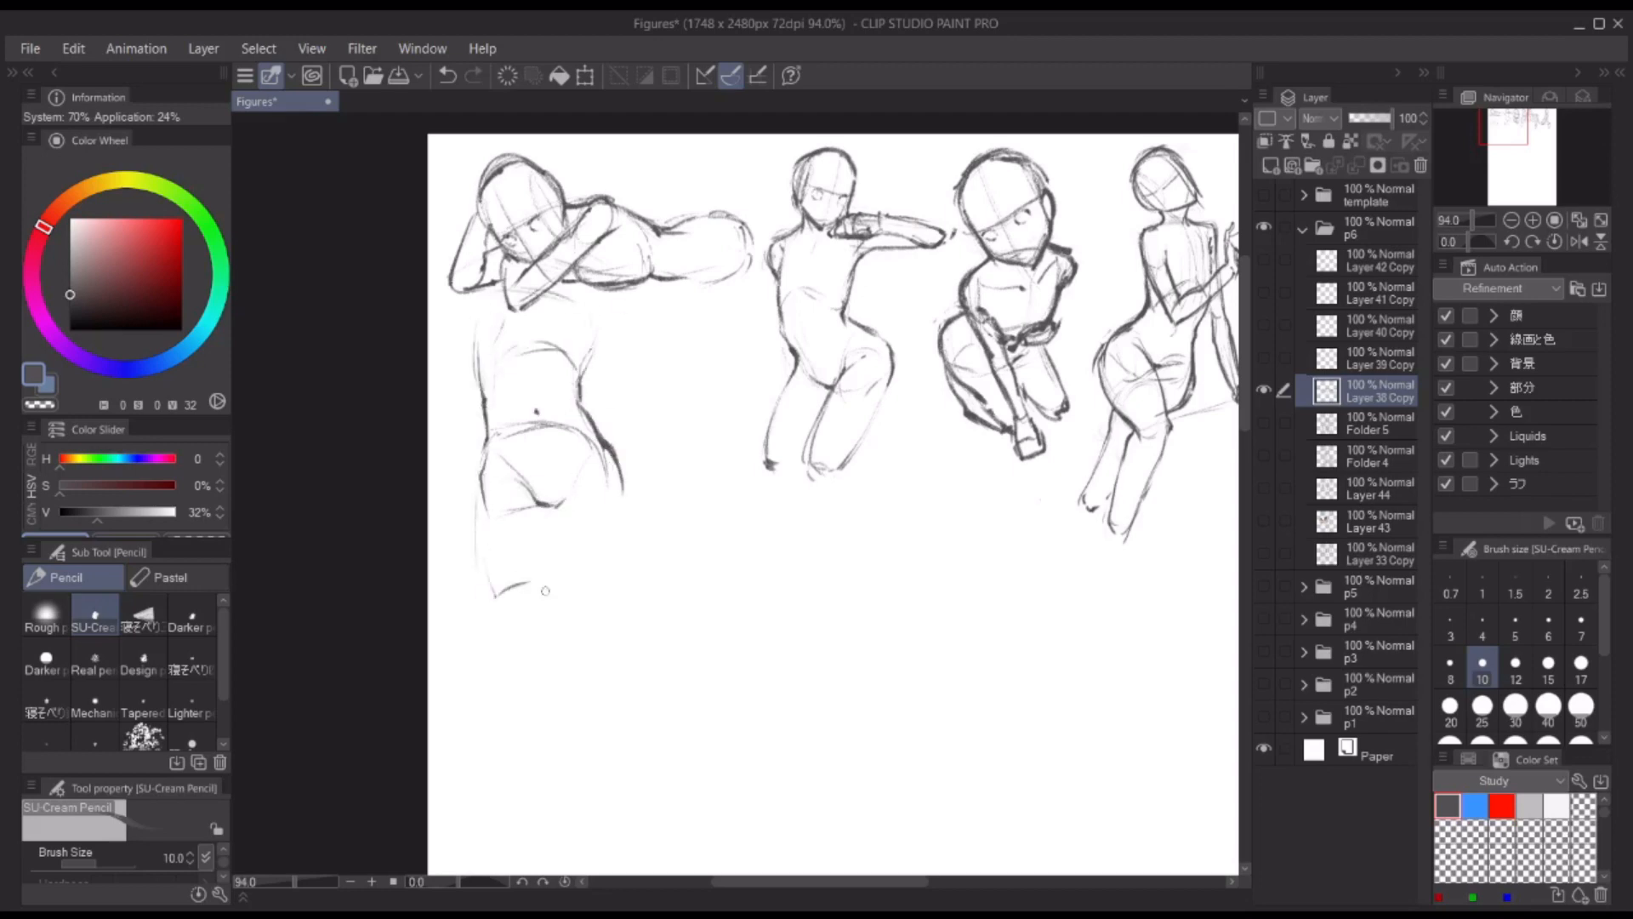
Step: Draw the torso study's inner and outer thigh lines and strengthen the waist-to-hip contour
left_click_drag(544, 507, 542, 580)
left_click_drag(481, 478, 519, 597)
left_click_drag(613, 464, 562, 574)
left_click_drag(541, 505, 556, 576)
left_click_drag(597, 433, 612, 481)
left_click_drag(580, 376, 612, 517)
Step: Clean up and darken the torso study's outer thigh contours and the line between the thighs
key("c")
mouse_move(587, 408)
left_mouse_down()
mouse_move(614, 480)
mouse_move(596, 571)
left_mouse_up()
key("c")
mouse_move(489, 413)
left_mouse_down()
mouse_move(478, 462)
mouse_move(502, 599)
left_mouse_up()
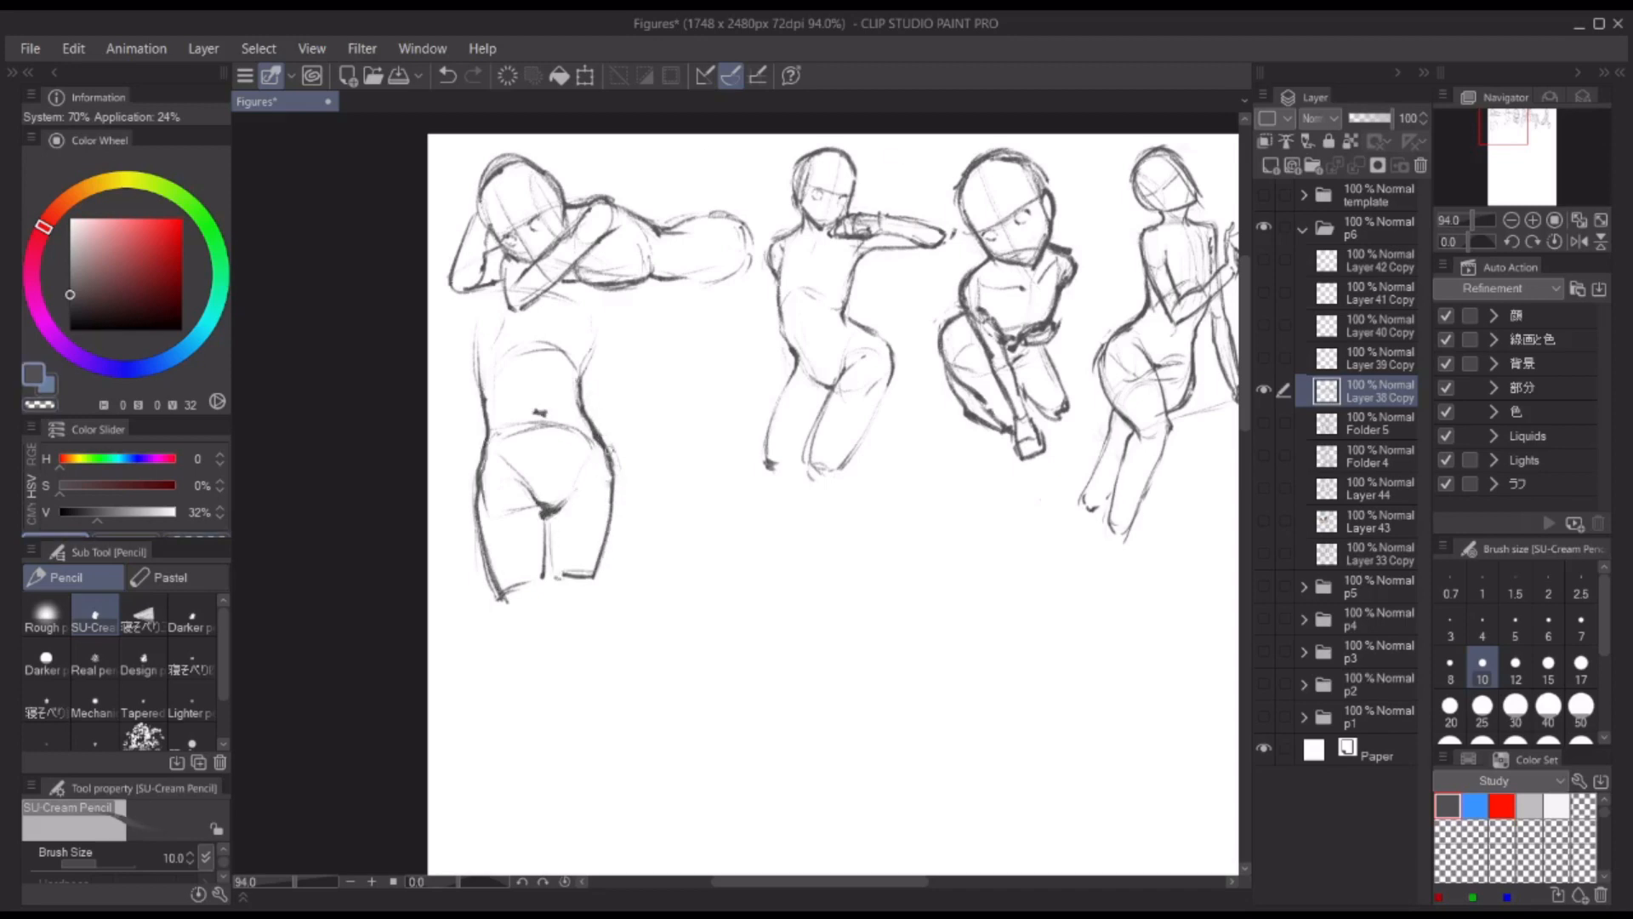
key("c")
key("c")
mouse_move(538, 504)
left_mouse_down()
mouse_move(567, 505)
mouse_move(487, 585)
mouse_move(561, 579)
left_mouse_up()
key("c")
key("c")
Step: Refine the torso study's rib cage arc and upper side contours
left_click_drag(502, 352, 589, 353)
left_click_drag(588, 318, 579, 376)
left_click_drag(479, 313, 484, 425)
key("ctrl+z")
left_click_drag(585, 313, 586, 363)
scroll(529, 454, "down", 2)
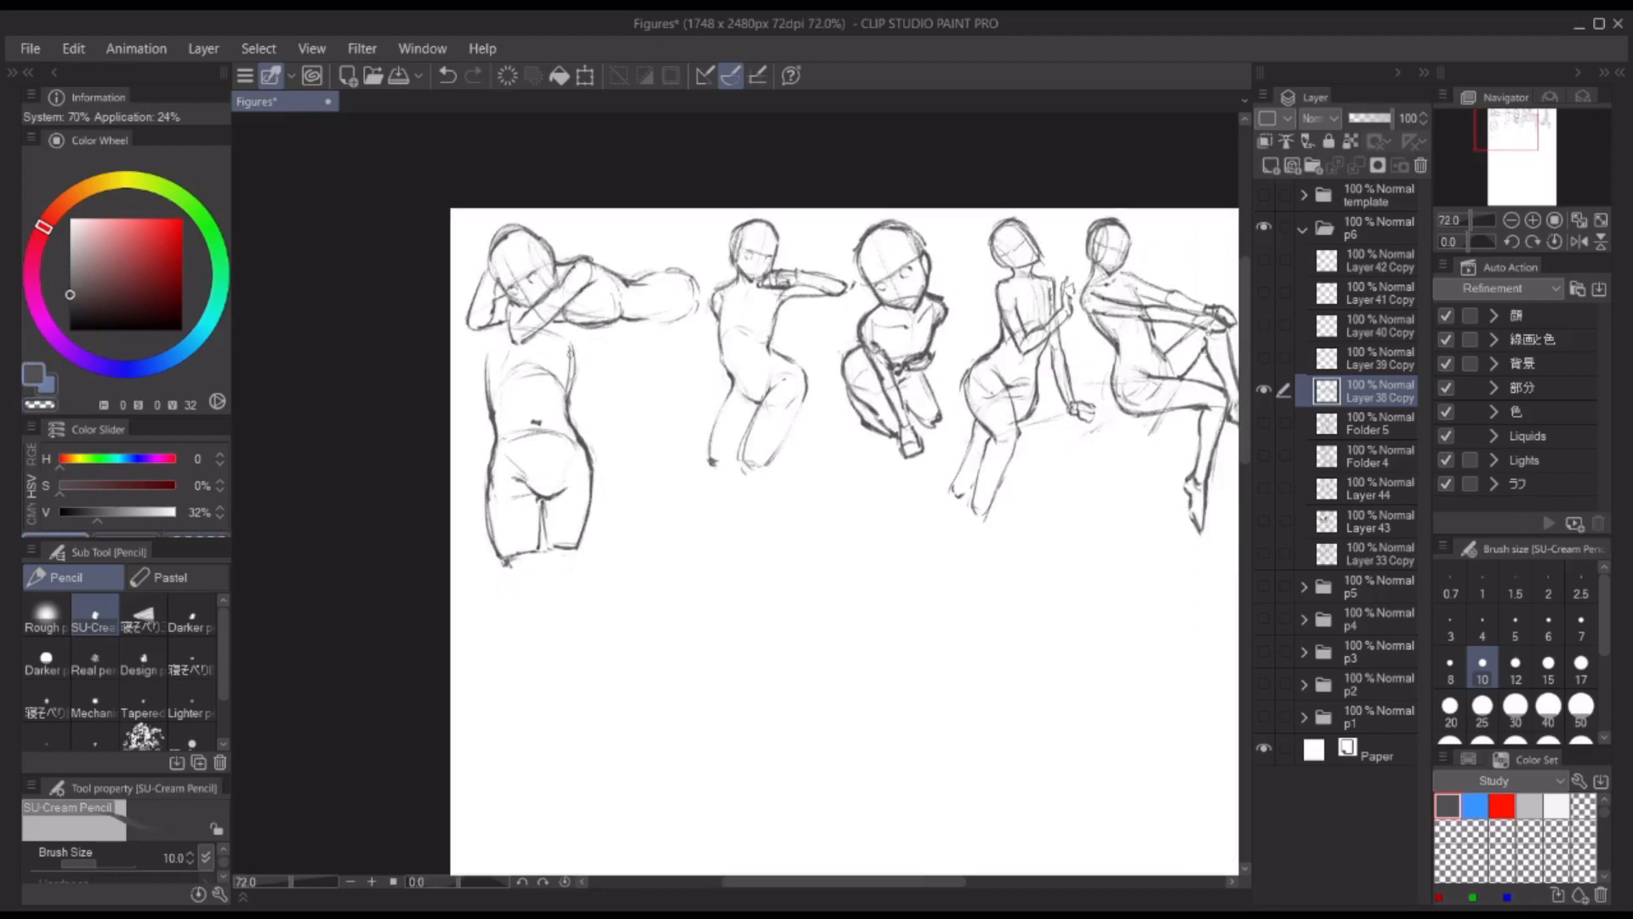
scroll(568, 359, "up", 2)
left_click_drag(619, 311, 609, 278)
Step: Lasso the torso study and move it down and left, away from the reclining figure
scroll(612, 341, "down", 1)
key("m")
mouse_move(653, 403)
left_mouse_down()
mouse_move(477, 457)
mouse_move(656, 408)
left_mouse_up()
key("ctrl+t")
left_click_drag(653, 423, 630, 449)
key("Return")
left_click_drag(908, 569, 688, 529)
Step: Sketch a tilted oval for the hips of a new figure study beside the torso study
key("p")
scroll(504, 450, "up", 4)
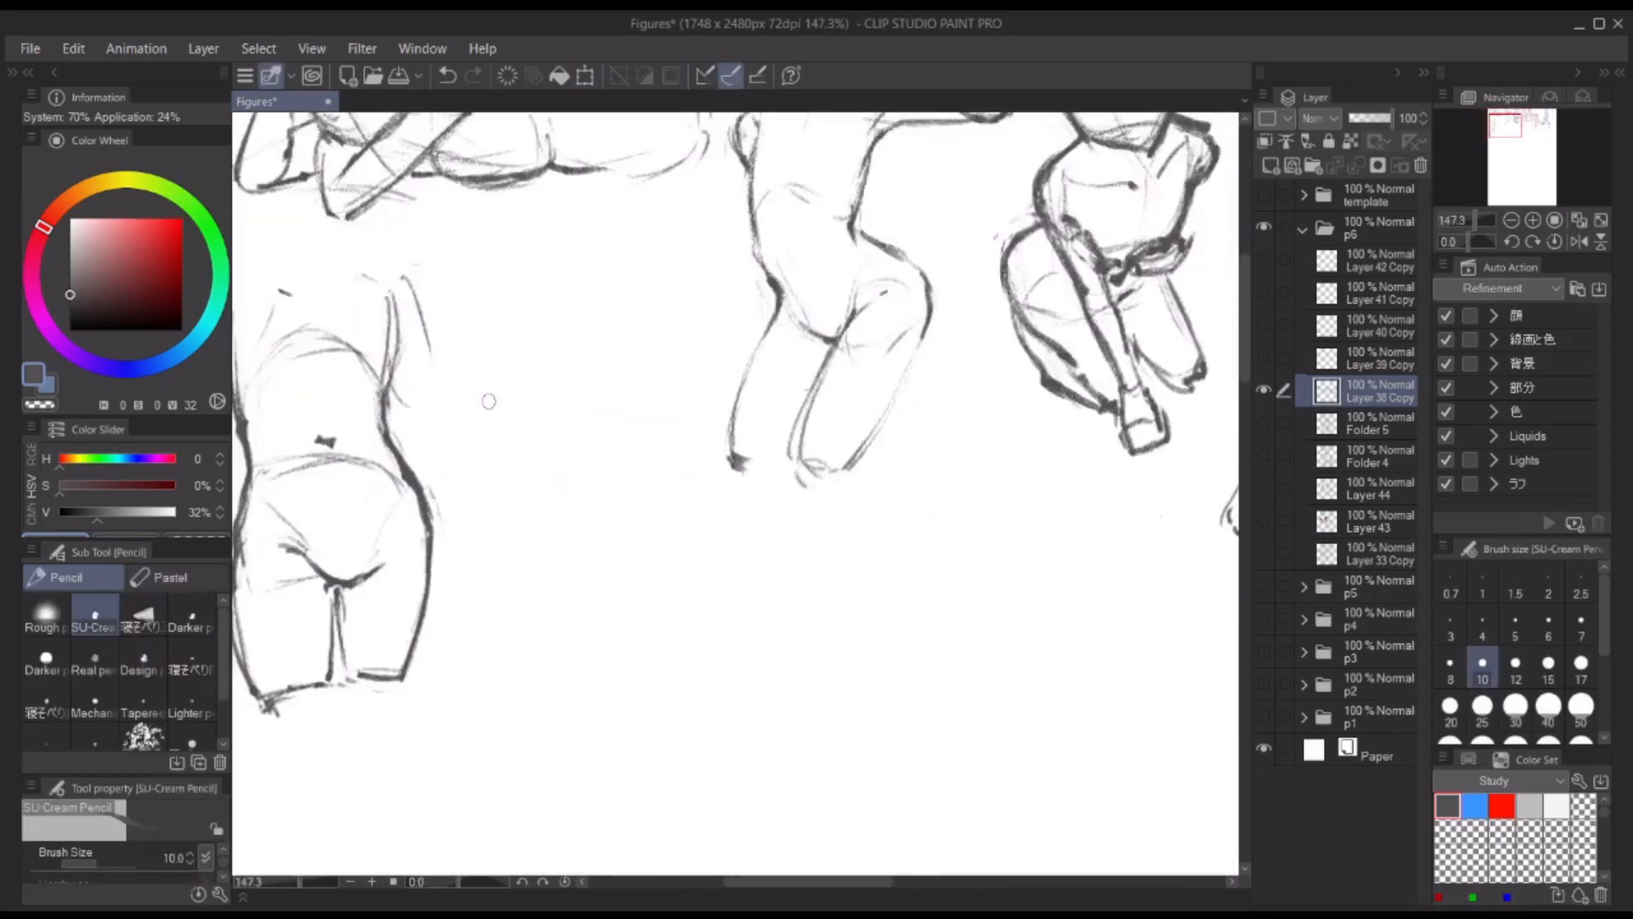
scroll(568, 379, "down", 2)
mouse_move(474, 410)
left_mouse_down()
mouse_move(531, 360)
mouse_move(569, 371)
mouse_move(529, 461)
left_mouse_up()
left_click_drag(505, 380, 575, 366)
mouse_move(482, 414)
left_mouse_down()
mouse_move(543, 433)
mouse_move(544, 359)
left_mouse_up()
left_click_drag(476, 421, 492, 478)
left_click_drag(520, 379, 523, 455)
left_click_drag(558, 366, 577, 397)
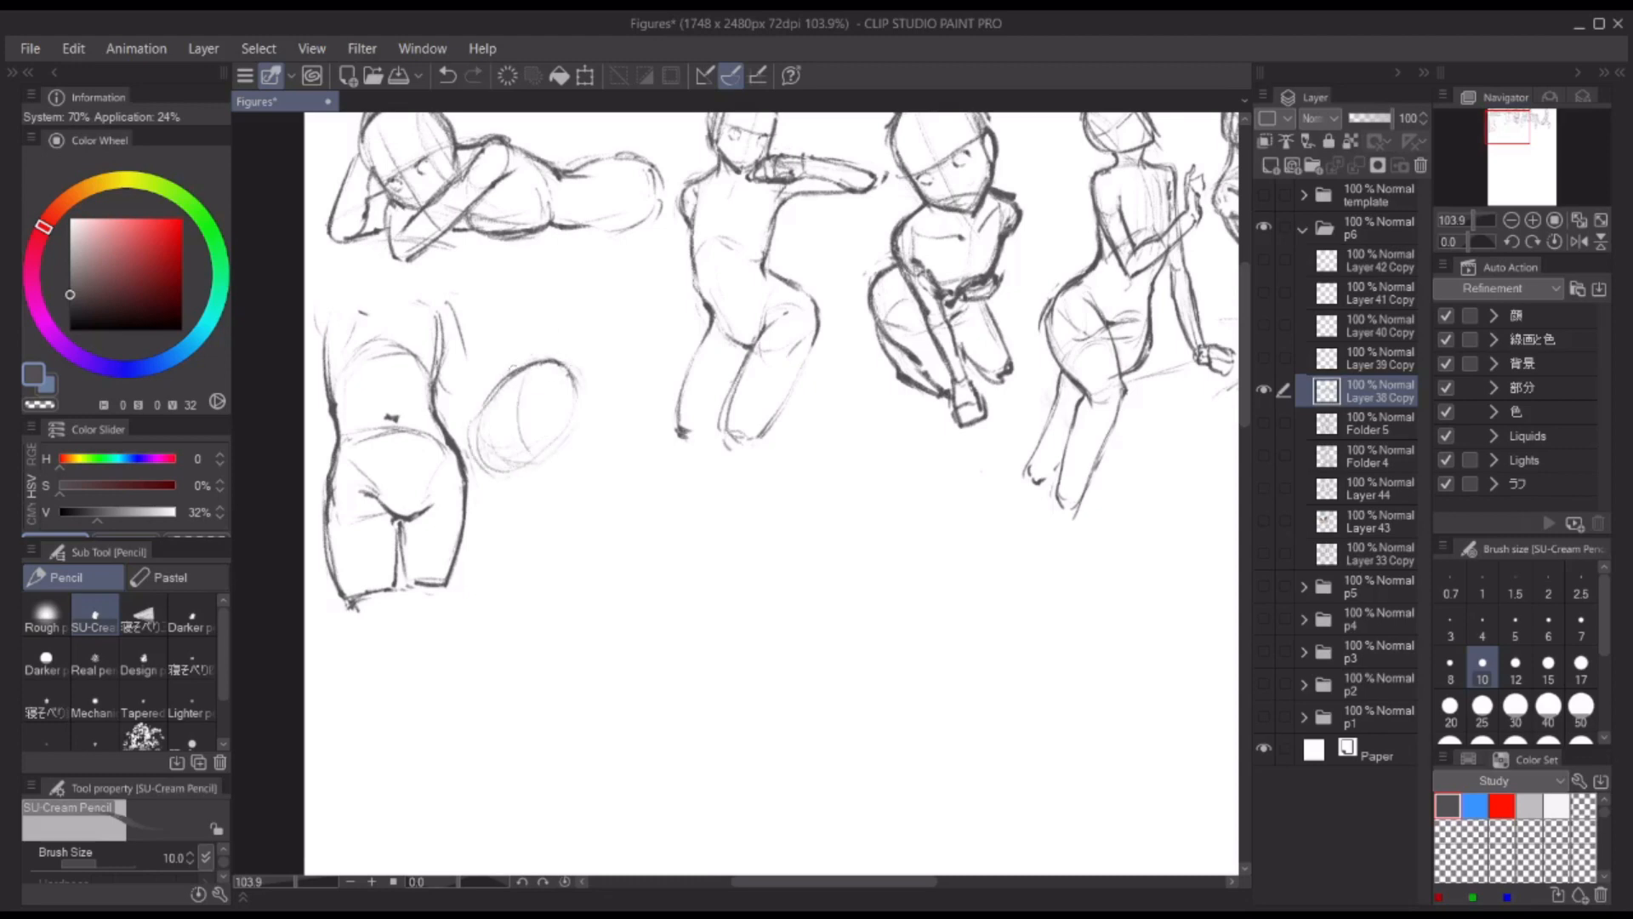
Step: Add a waist shape above the tilted hips and draw a thigh extending diagonally down from them
left_click_drag(549, 312, 584, 328)
left_click_drag(571, 385, 640, 519)
mouse_move(489, 417)
left_mouse_down()
mouse_move(534, 468)
mouse_move(642, 521)
left_mouse_up()
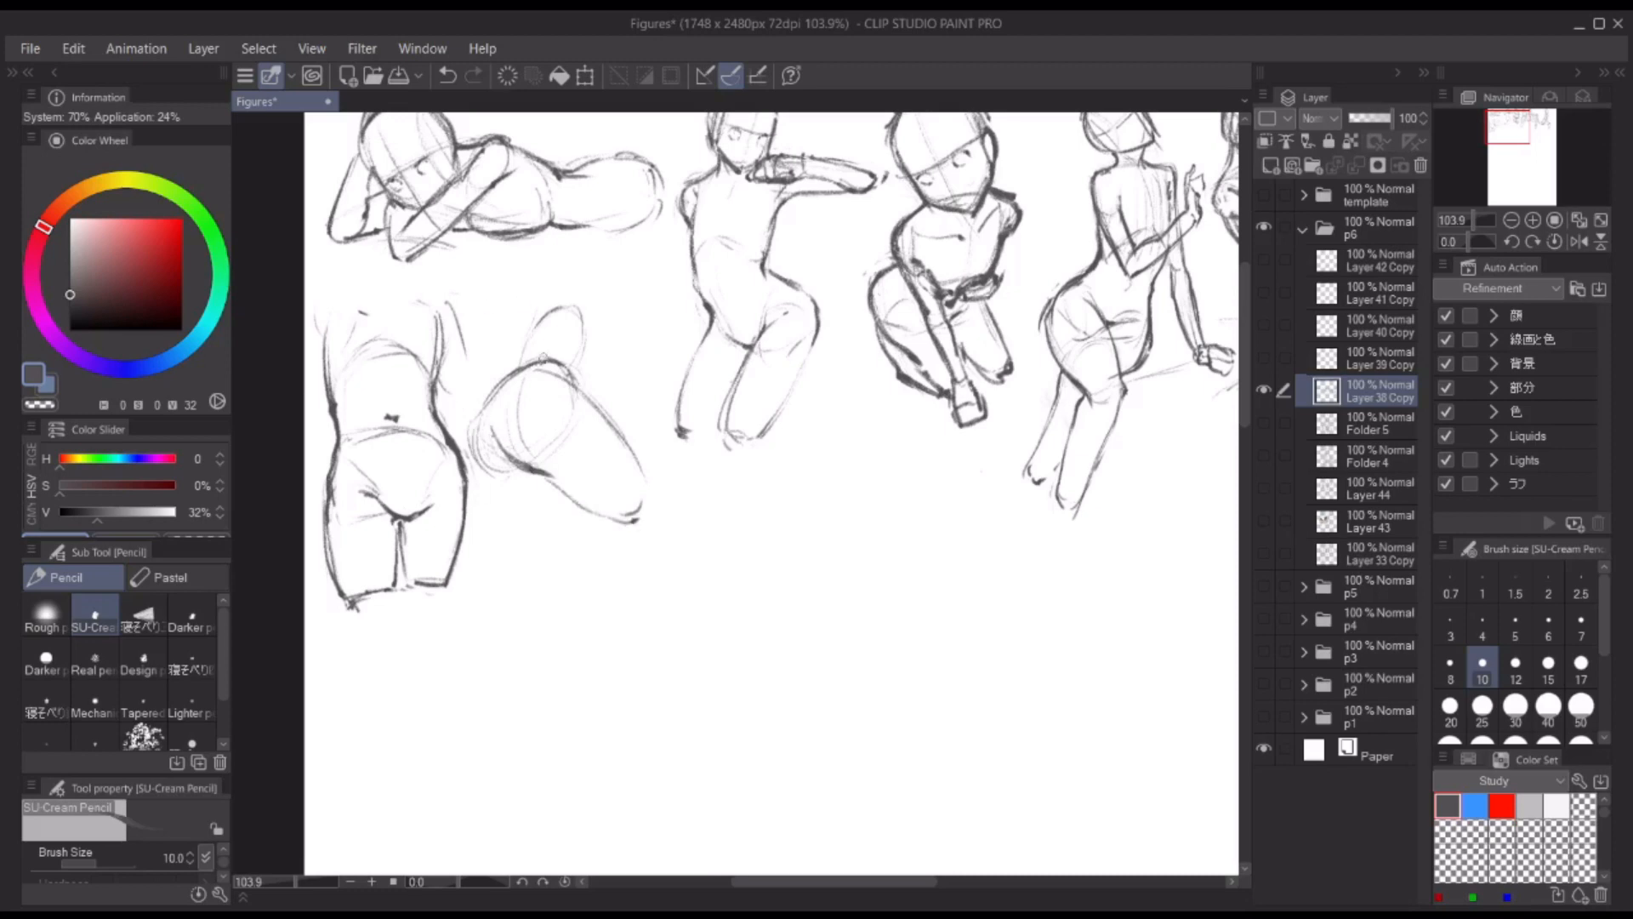
Step: Sketch the second thigh, folded lower leg and foot beneath the tilted hips and mark the knee
left_click_drag(544, 359, 475, 466)
left_click_drag(555, 372, 500, 404)
mouse_move(493, 492)
left_mouse_down()
mouse_move(638, 519)
mouse_move(595, 516)
left_mouse_up()
mouse_move(607, 514)
left_mouse_down()
mouse_move(570, 496)
mouse_move(551, 608)
mouse_move(590, 578)
mouse_move(555, 551)
mouse_move(543, 605)
mouse_move(650, 514)
left_mouse_up()
left_click_drag(625, 534, 654, 573)
left_click_drag(569, 532, 593, 543)
mouse_move(574, 502)
left_mouse_down()
mouse_move(591, 549)
mouse_move(562, 528)
mouse_move(635, 545)
left_mouse_up()
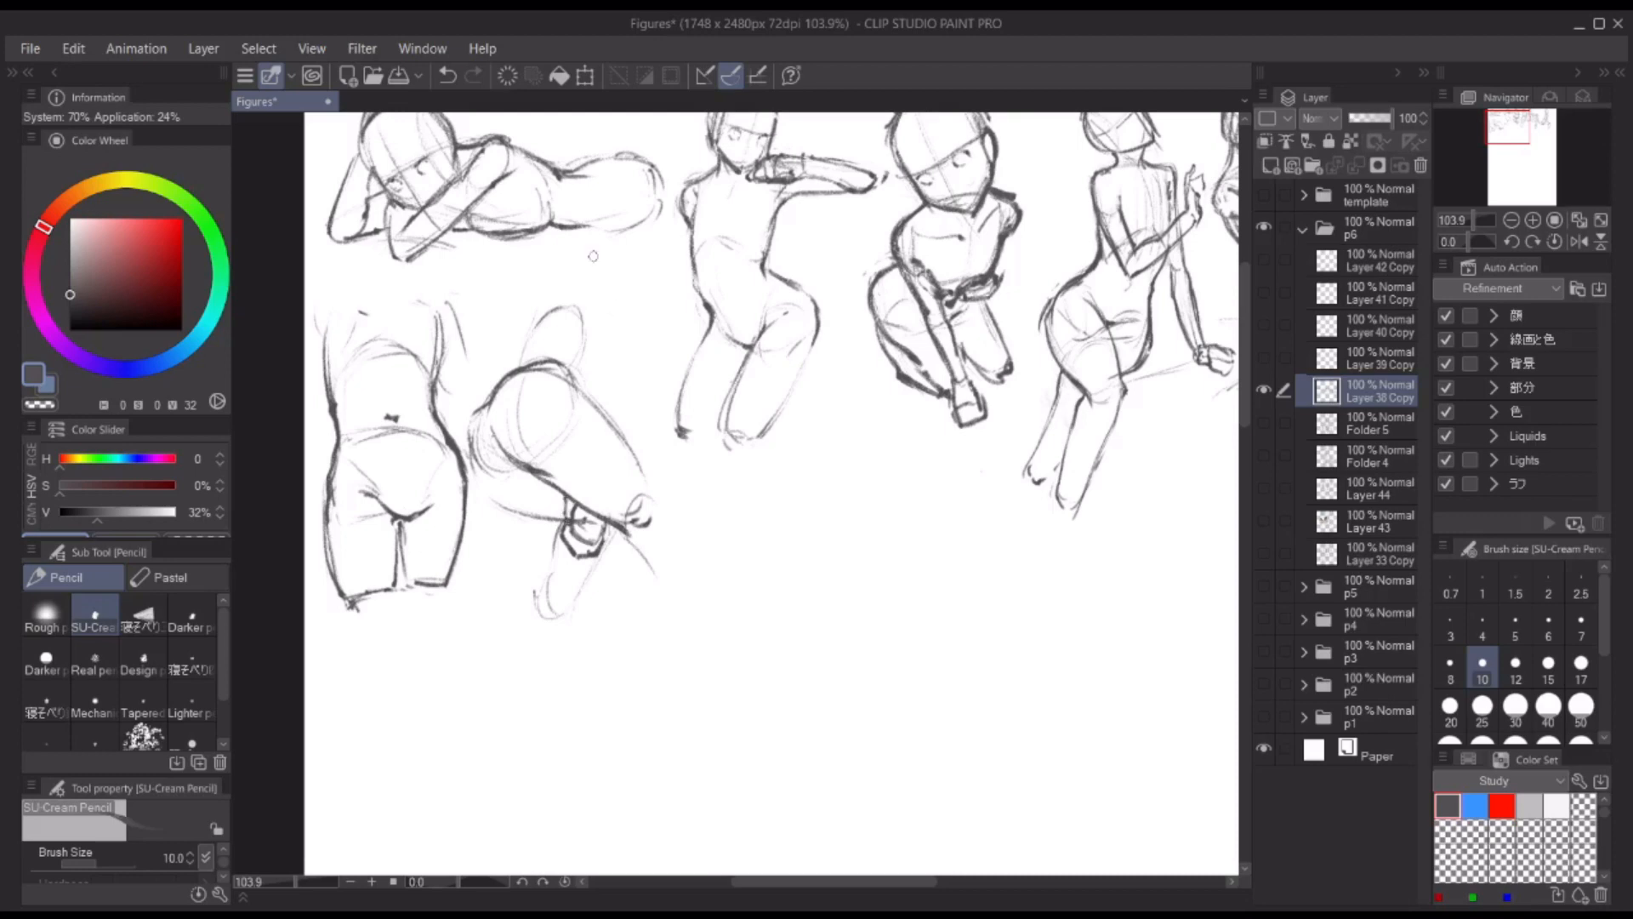
left_click_drag(575, 298, 582, 389)
mouse_move(568, 320)
left_mouse_down()
mouse_move(557, 368)
mouse_move(519, 367)
left_mouse_up()
left_click_drag(595, 314, 579, 378)
key("ctrl+z")
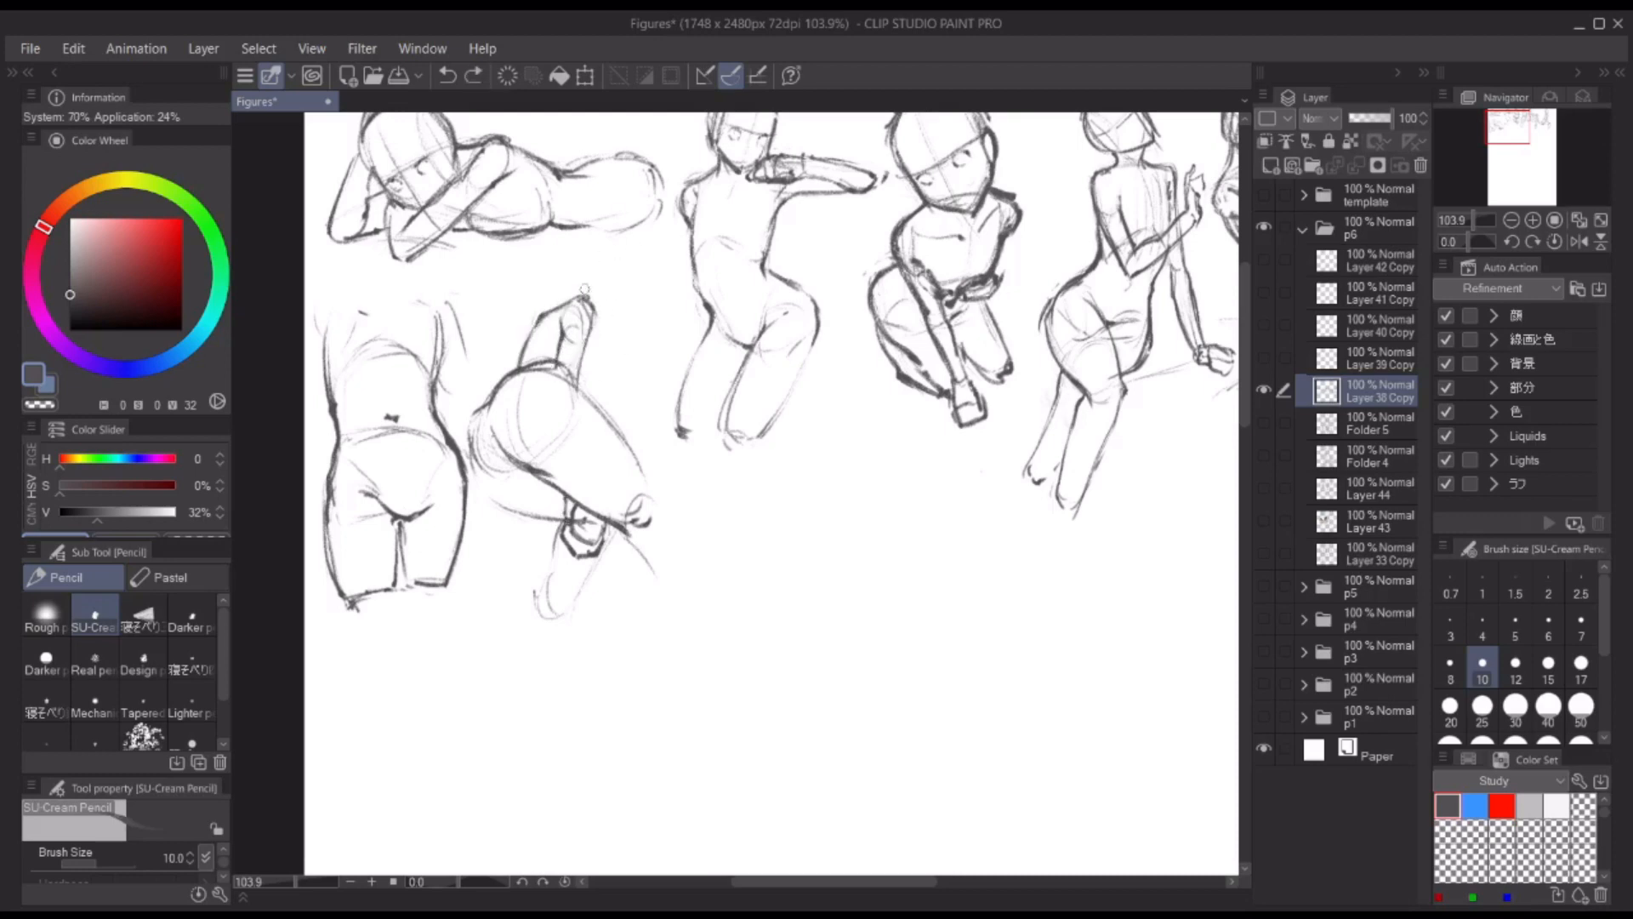
key("ctrl+z")
key("ctrl+z")
key("ctrl+z")
Step: Reinforce the line below the tilted figure's knee, erase rough waist lines and redraw the torso and hip contours
left_click_drag(623, 531, 643, 557)
left_click_drag(624, 531, 645, 549)
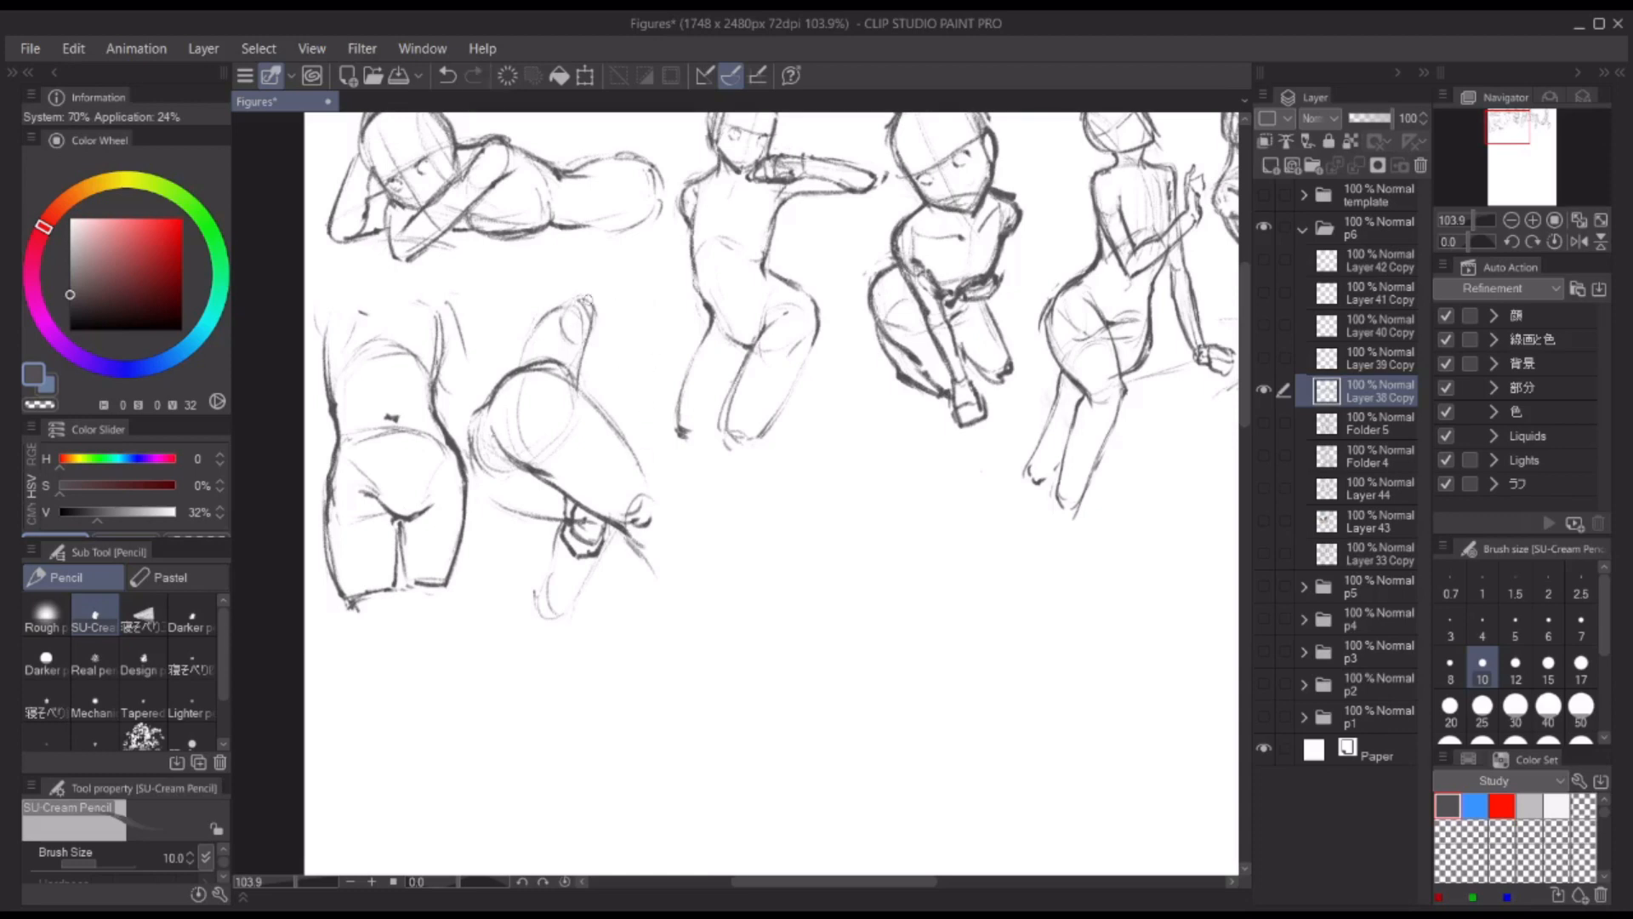
key("e")
mouse_move(586, 299)
left_mouse_down()
mouse_move(601, 273)
mouse_move(520, 350)
mouse_move(596, 366)
mouse_move(578, 384)
left_mouse_up()
key("p")
key("ctrl+z")
mouse_move(599, 313)
left_mouse_down()
mouse_move(531, 356)
mouse_move(613, 342)
left_mouse_up()
left_click_drag(582, 319, 606, 410)
mouse_move(599, 332)
left_mouse_down()
mouse_move(577, 390)
mouse_move(614, 361)
mouse_move(596, 425)
mouse_move(600, 408)
left_mouse_up()
mouse_move(557, 327)
left_mouse_down()
mouse_move(585, 385)
mouse_move(489, 395)
left_mouse_up()
mouse_move(476, 416)
left_mouse_down()
mouse_move(551, 520)
mouse_move(565, 616)
left_mouse_up()
Step: Sketch a small rounded head at the top of the tilted figure's torso
left_click_drag(576, 335, 605, 274)
key("ctrl+z")
mouse_move(578, 306)
left_mouse_down()
mouse_move(602, 274)
mouse_move(633, 316)
left_mouse_up()
mouse_move(631, 287)
left_mouse_down()
mouse_move(616, 343)
mouse_move(633, 271)
mouse_move(619, 330)
left_mouse_up()
key("ctrl+z")
left_click_drag(579, 310, 614, 272)
scroll(628, 289, "down", 3)
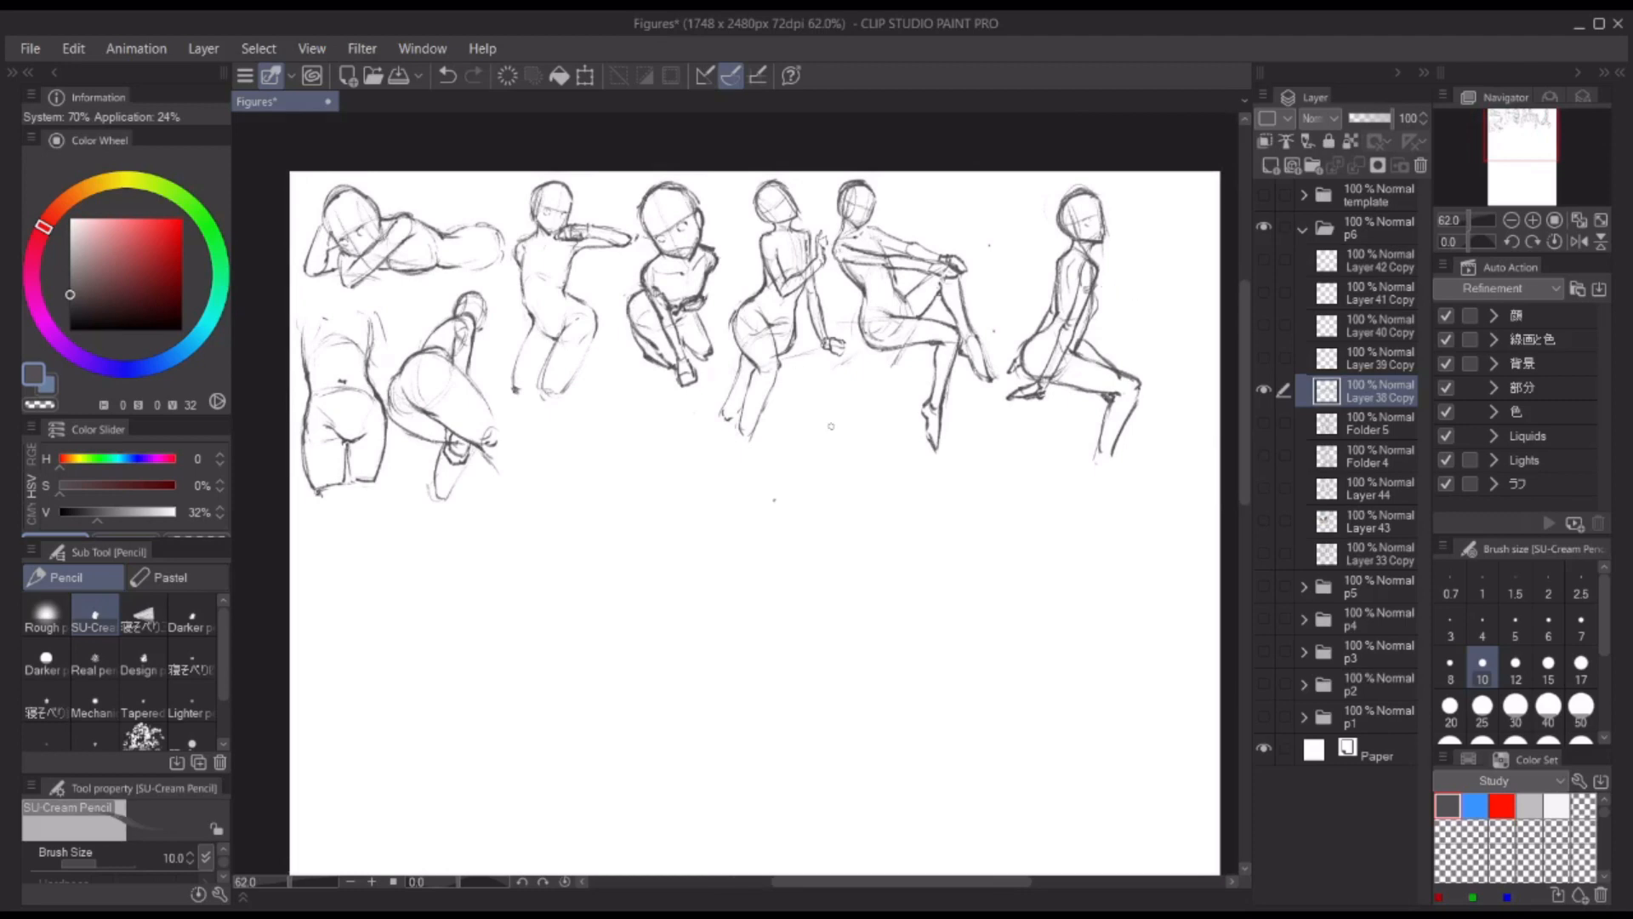
Step: Lasso the last seated figure in the top row and move it slightly left, closer to its neighbour
left_click_drag(831, 425, 546, 472)
key("m")
left_click_drag(795, 210, 887, 295)
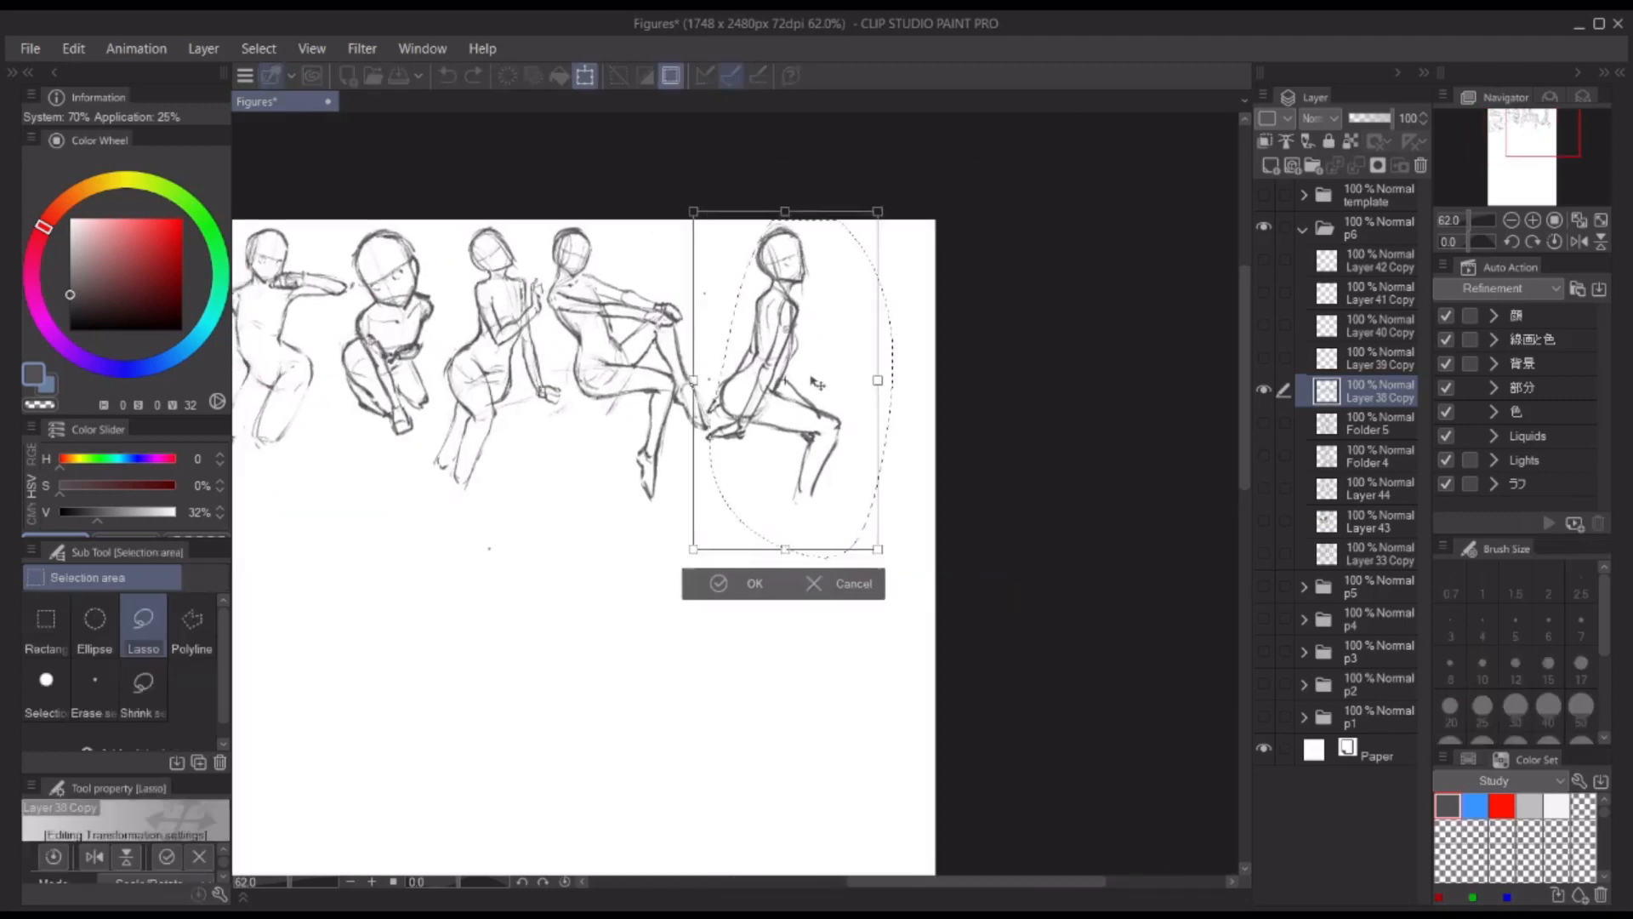
key("ctrl+d")
key("p")
scroll(886, 295, "up", 2)
mouse_move(796, 239)
left_mouse_down()
mouse_move(834, 298)
mouse_move(1050, 217)
left_mouse_up()
key("ctrl+z")
scroll(825, 289, "down", 3)
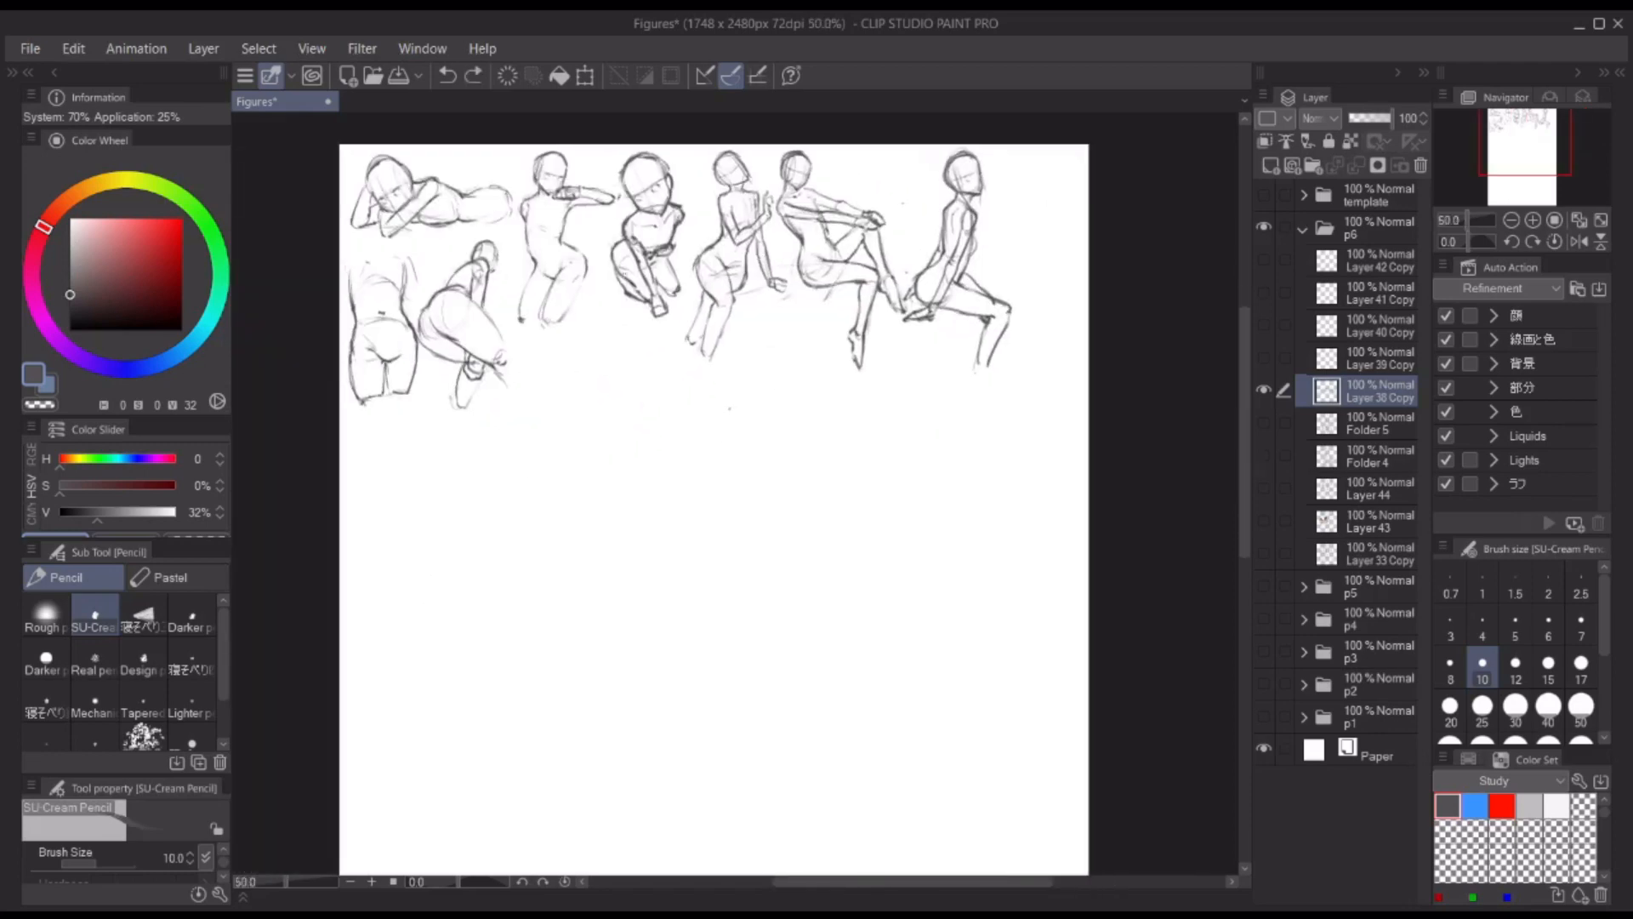
Step: Block in a tilted torso with curved hips for a new figure below the top row's crossed-arm figure
scroll(595, 340, "up", 2)
left_click_drag(683, 283, 657, 290)
mouse_move(645, 323)
left_mouse_down()
mouse_move(683, 413)
mouse_move(681, 366)
mouse_move(593, 401)
mouse_move(606, 427)
left_mouse_up()
left_click_drag(659, 337, 683, 439)
left_click_drag(616, 454, 639, 457)
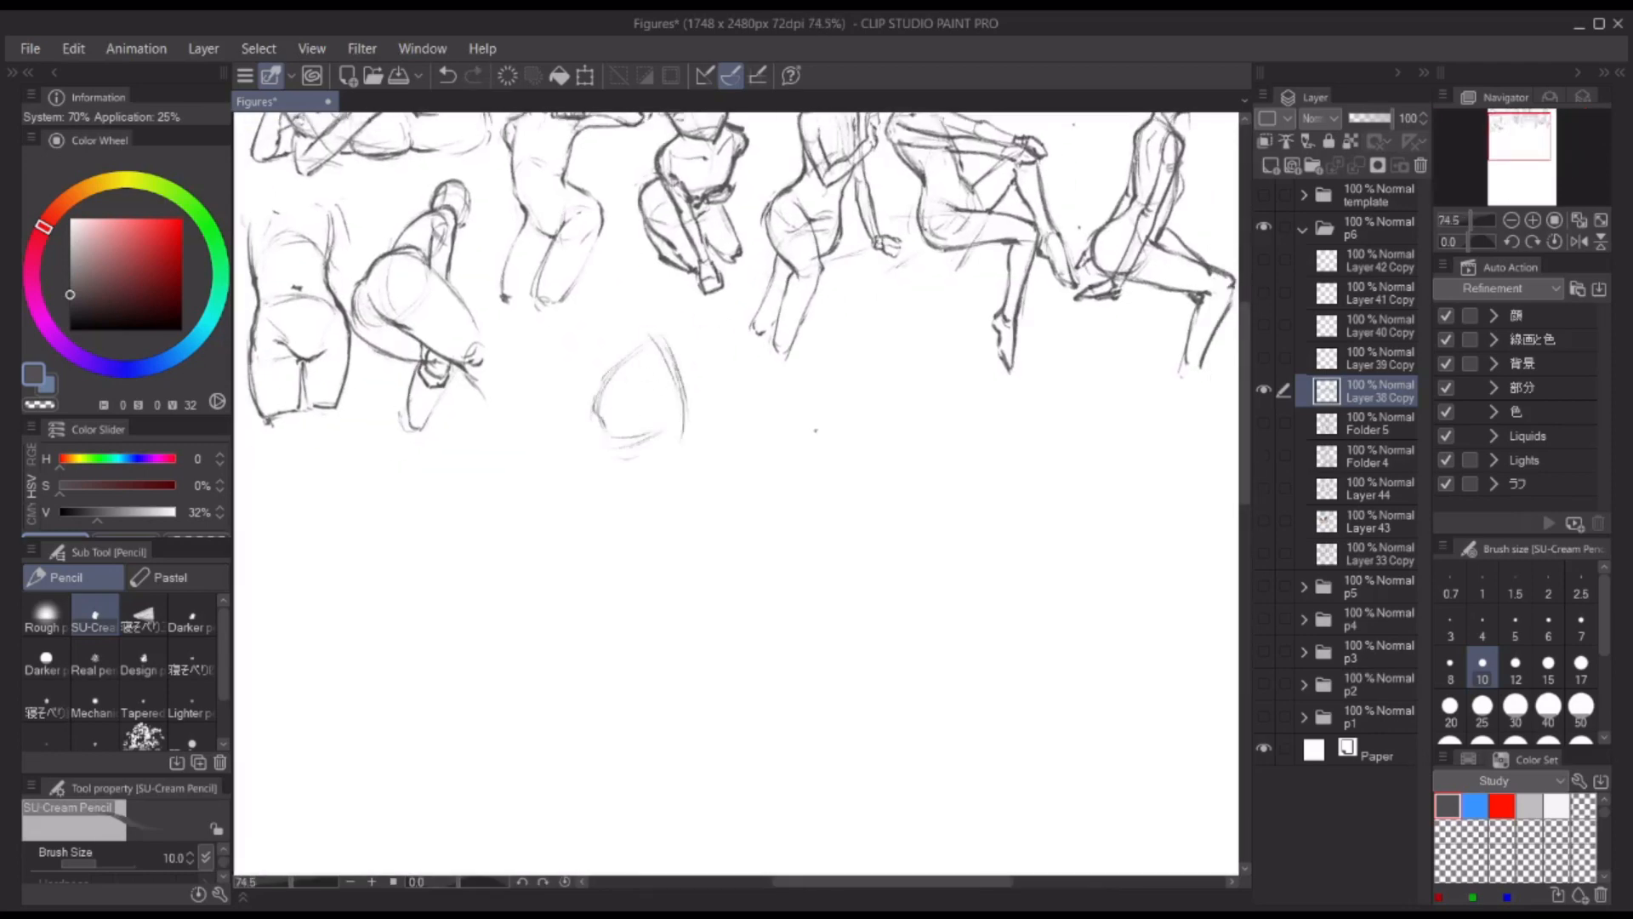
scroll(593, 396, "up", 1)
left_click_drag(569, 412, 598, 516)
left_click_drag(592, 397, 608, 495)
mouse_move(706, 399)
left_mouse_down()
mouse_move(625, 464)
mouse_move(621, 528)
mouse_move(572, 467)
left_mouse_up()
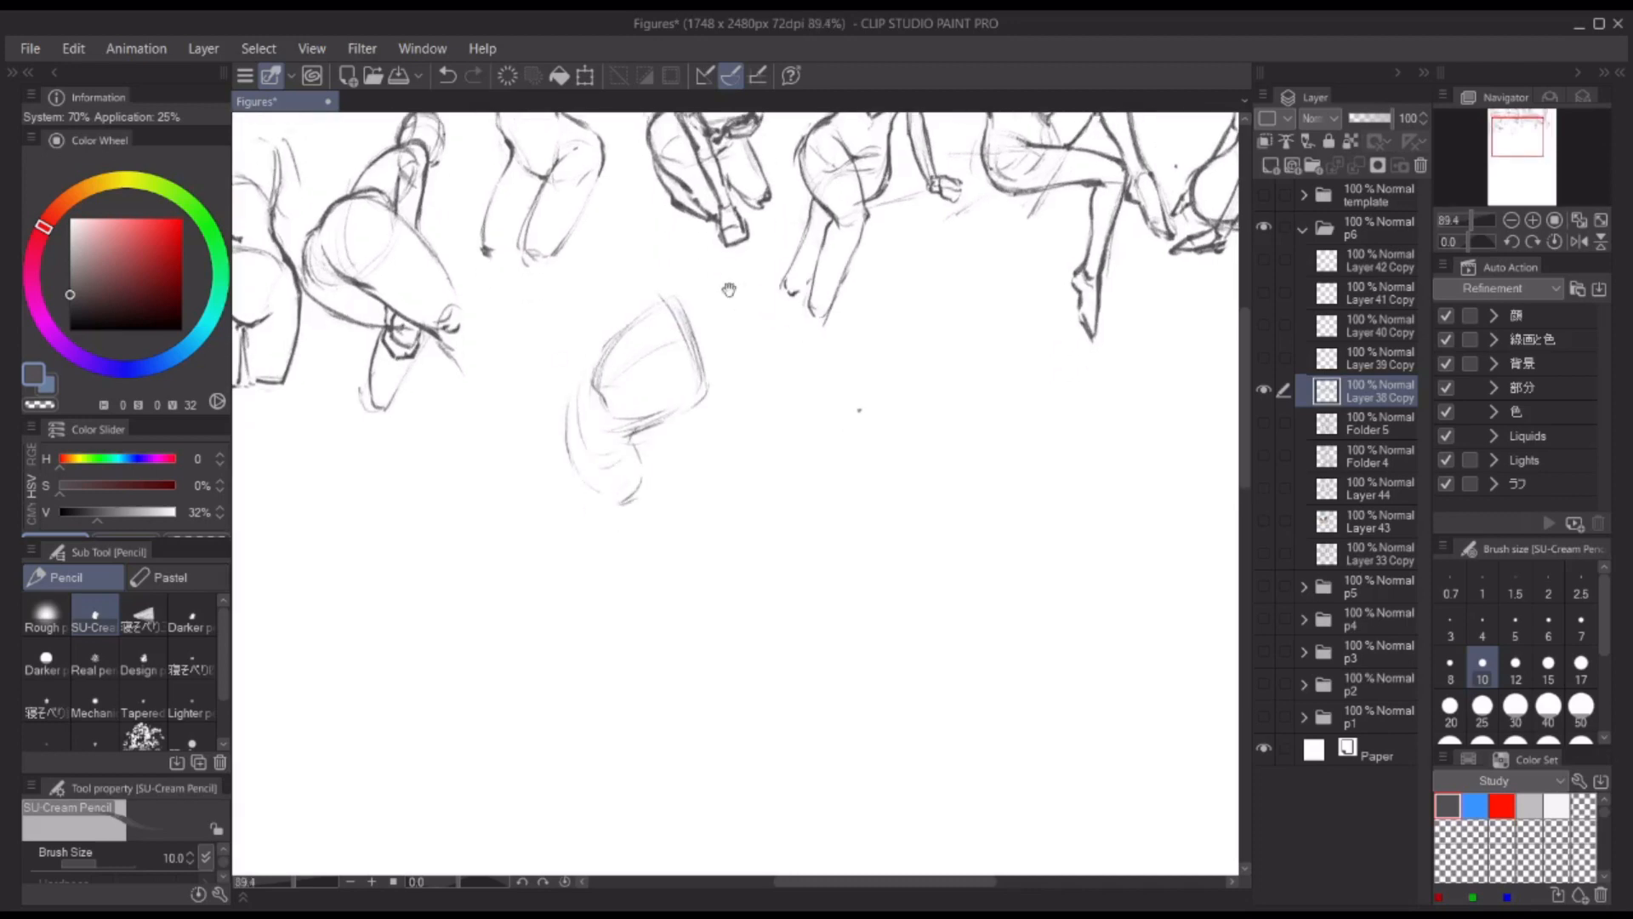
Step: Firm up the new figure's torso side and the outline of the hips and thigh
left_click_drag(685, 362, 689, 383)
left_click_drag(687, 338, 705, 416)
left_click_drag(601, 382, 619, 460)
left_click_drag(637, 469, 646, 515)
left_click_drag(600, 385, 629, 526)
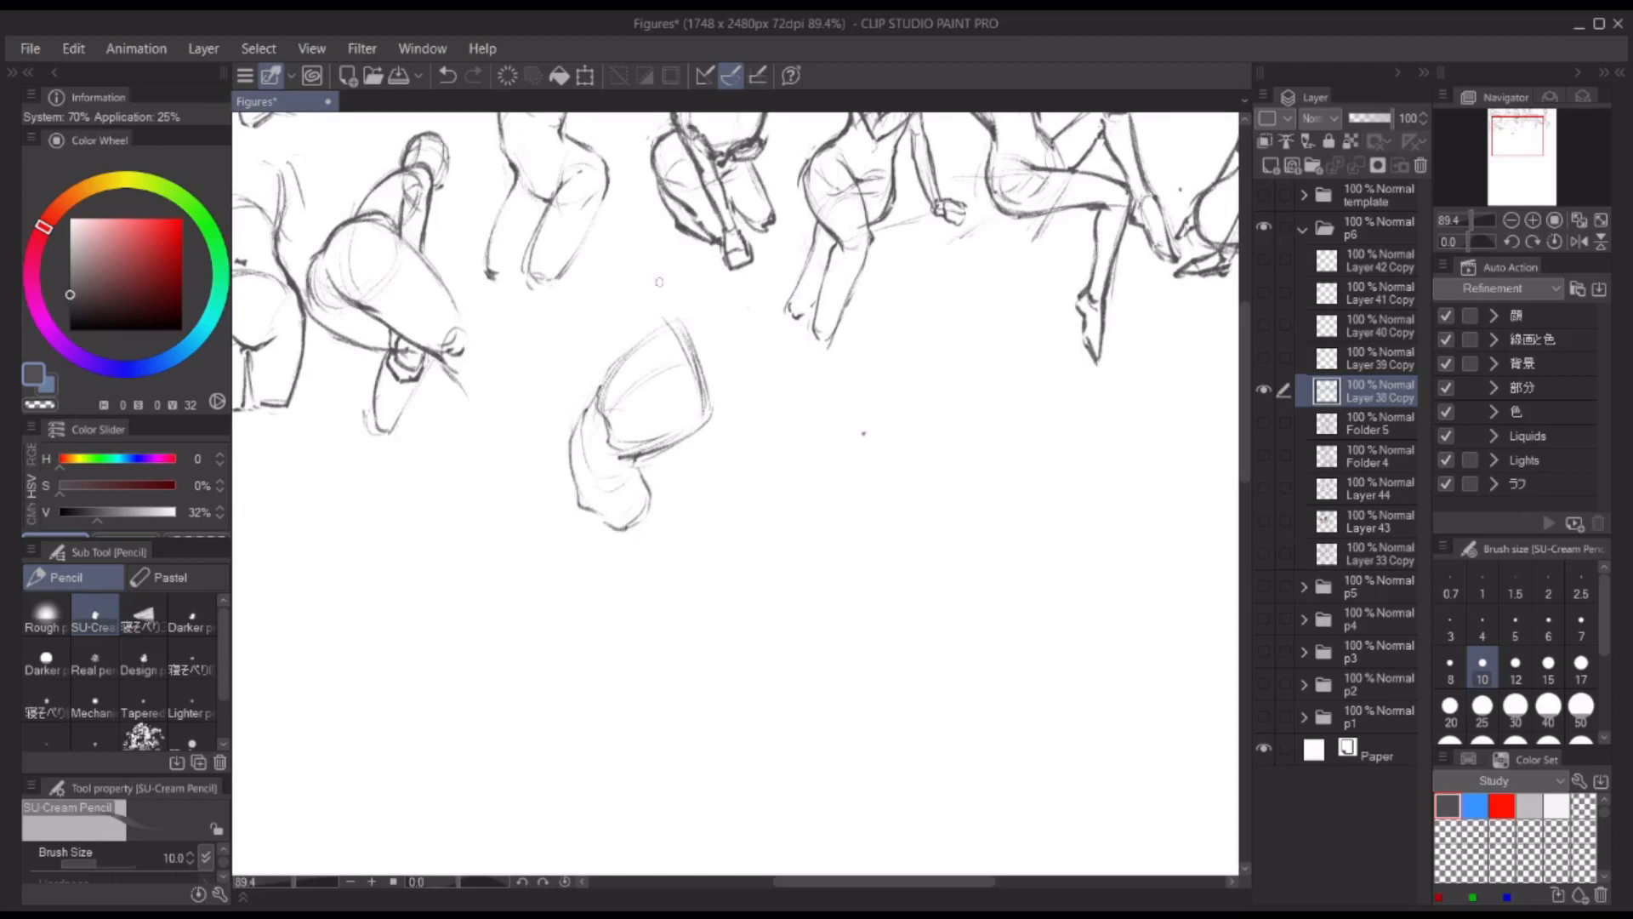
Step: Add a shoulder, a raised upper arm and a large rounded arc beside the new figure's torso
left_click_drag(677, 385, 642, 434)
mouse_move(720, 337)
left_mouse_down()
mouse_move(672, 431)
mouse_move(687, 432)
left_mouse_up()
key("ctrl+z")
left_click_drag(670, 348, 728, 343)
left_click_drag(647, 381, 669, 434)
mouse_move(646, 359)
left_mouse_down()
mouse_move(616, 346)
mouse_move(636, 299)
left_mouse_up()
mouse_move(592, 298)
left_mouse_down()
mouse_move(614, 365)
mouse_move(653, 384)
mouse_move(652, 371)
left_mouse_up()
key("ctrl+z")
left_click_drag(614, 342, 607, 387)
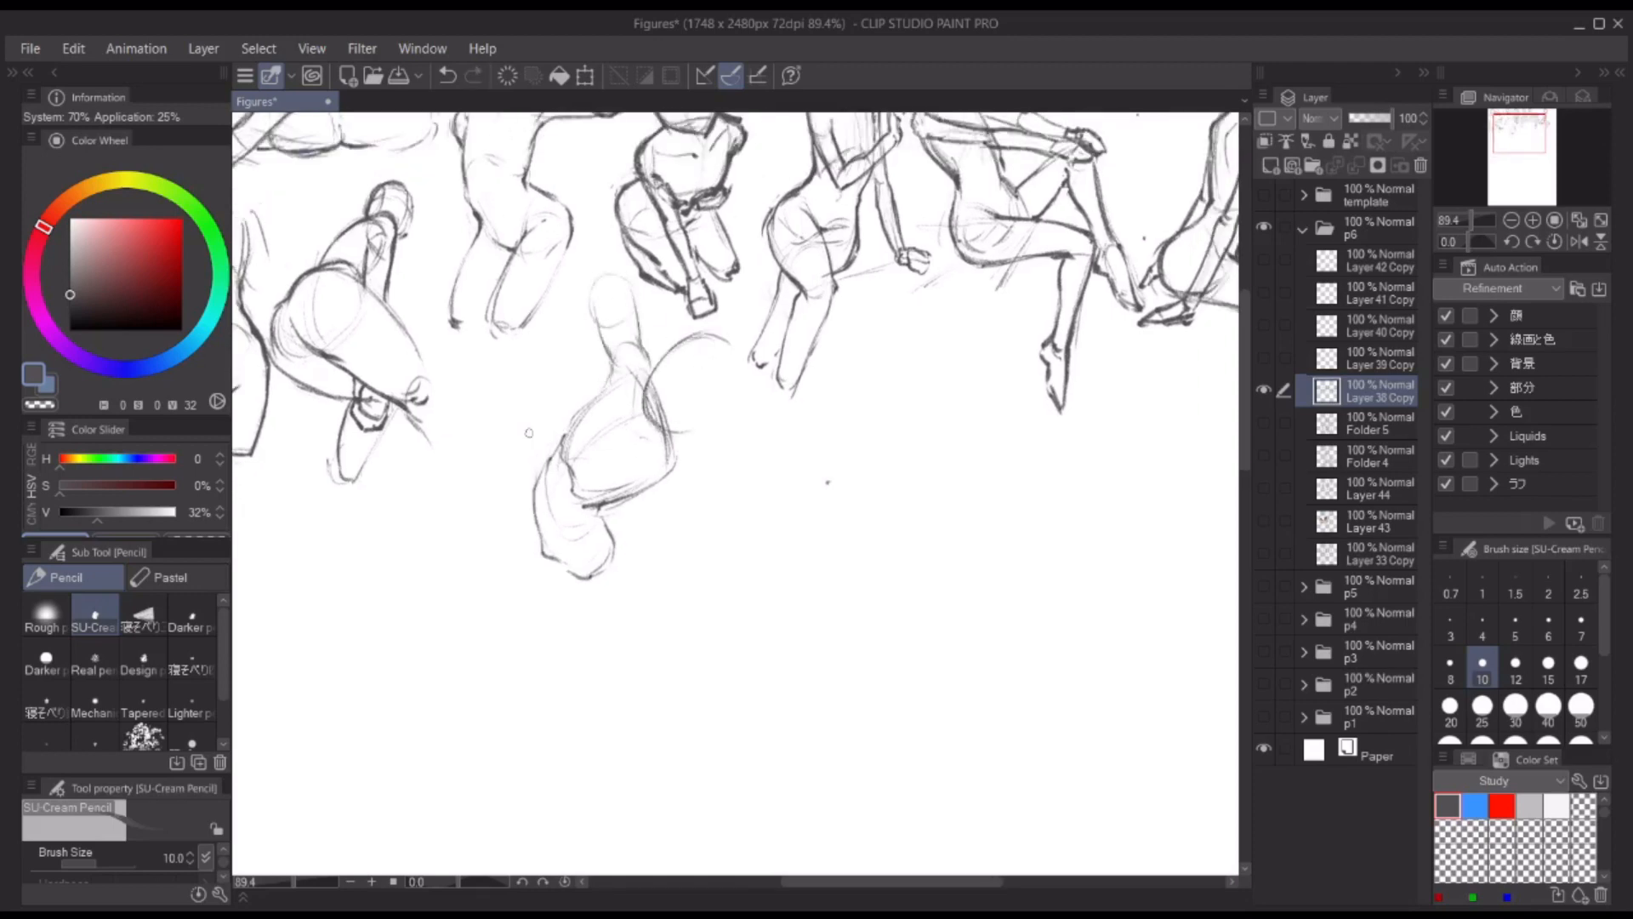
Step: Rough in the supporting arm from the new figure's shoulder down in front of the hips
left_click_drag(643, 489, 678, 490)
left_click_drag(630, 518, 590, 586)
key("ctrl+z")
left_click_drag(675, 442, 678, 491)
key("ctrl+z")
key("ctrl+z")
key("ctrl+z")
left_click_drag(655, 382, 680, 473)
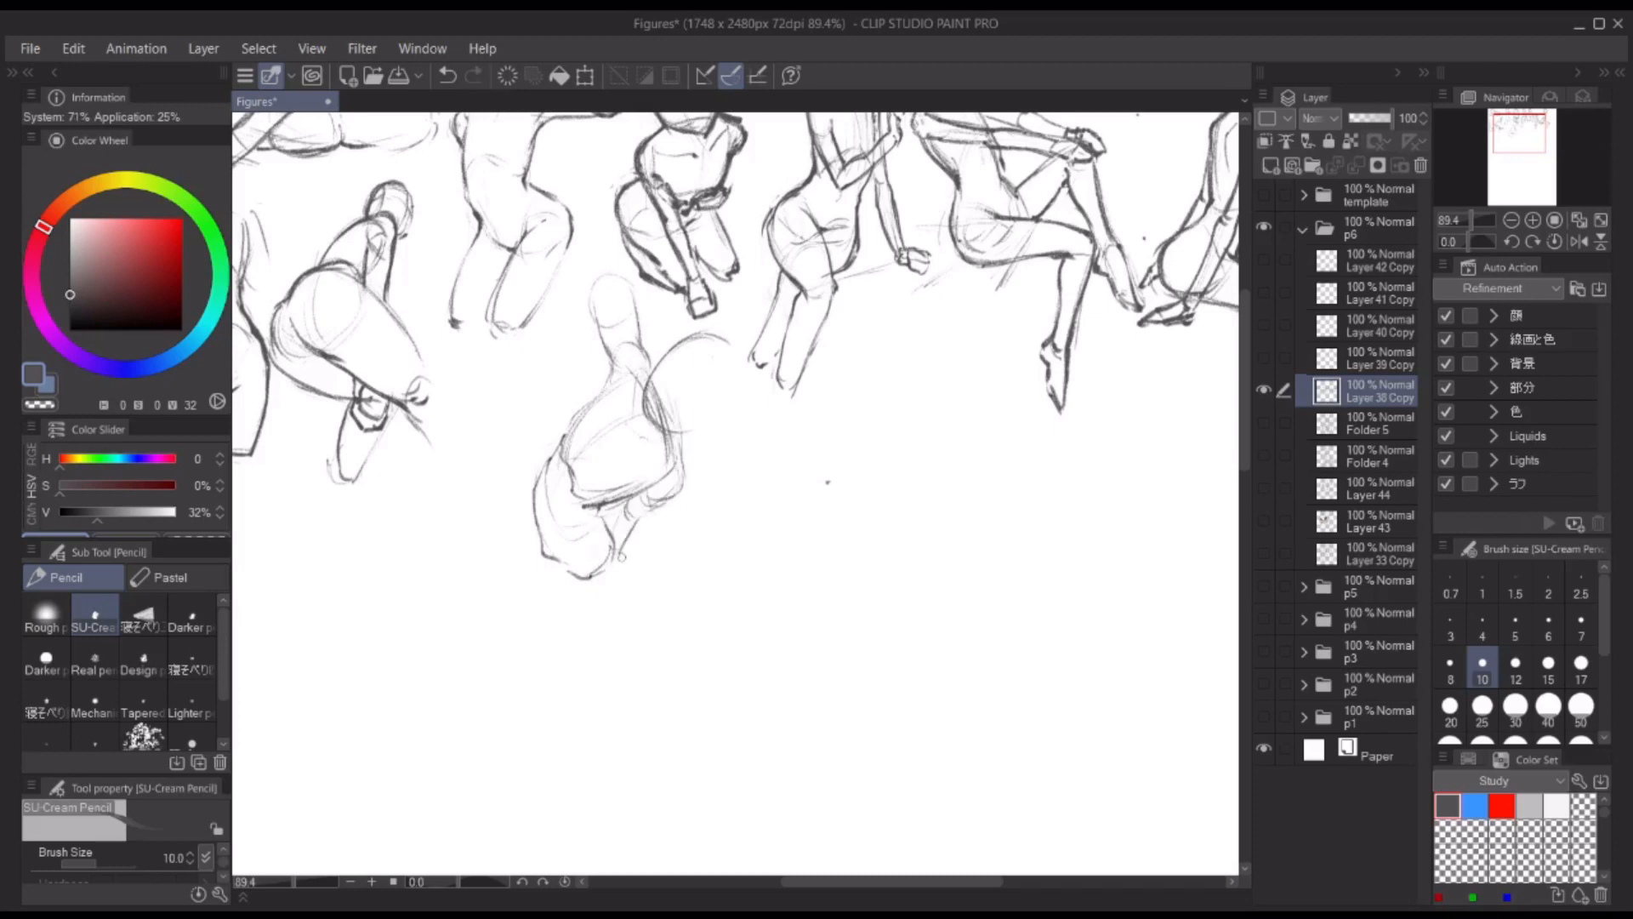
Step: Refine the supporting arm's contours and draw a small hand at its end
left_click_drag(890, 410, 813, 333)
scroll(656, 377, "up", 2)
mouse_move(593, 399)
left_mouse_down()
mouse_move(625, 527)
mouse_move(616, 503)
left_mouse_up()
left_click_drag(799, 326, 897, 413)
left_click_drag(632, 376, 616, 426)
mouse_move(621, 440)
left_mouse_down()
mouse_move(662, 472)
mouse_move(619, 547)
left_mouse_up()
mouse_move(613, 518)
left_mouse_down()
mouse_move(577, 566)
mouse_move(579, 553)
left_mouse_up()
left_click_drag(568, 537, 674, 478)
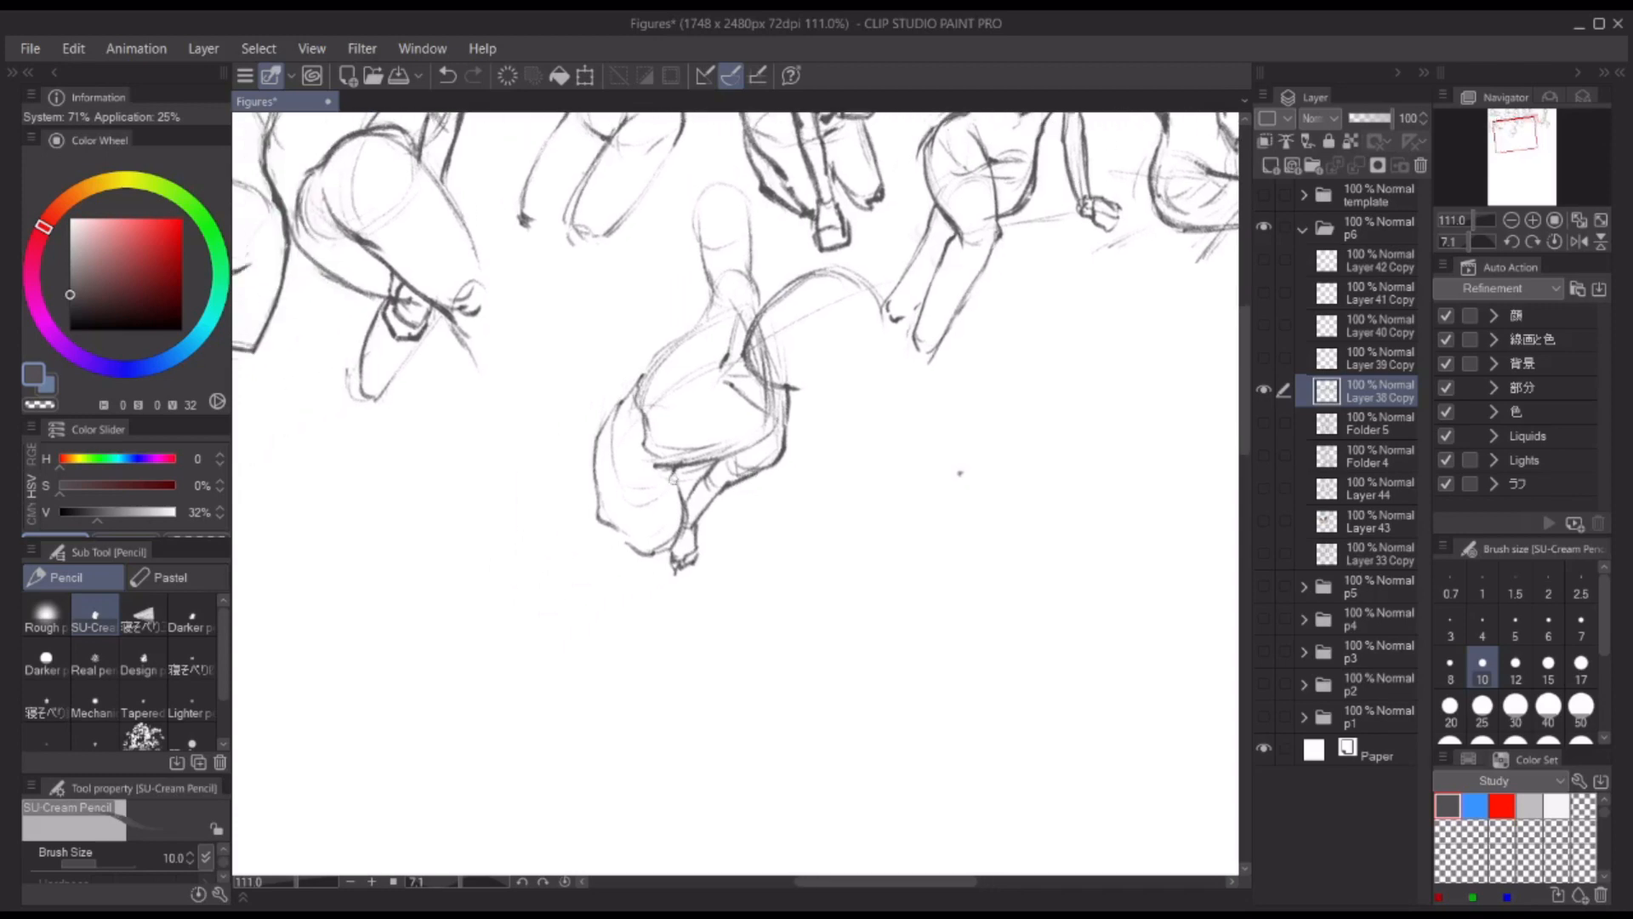
Step: Darken the raised arm and shoulder outlines and add a curve inside the large rounded arc
left_click_drag(697, 209, 723, 303)
left_click_drag(715, 289, 709, 311)
left_click_drag(744, 194, 764, 309)
mouse_move(749, 283)
left_mouse_down()
mouse_move(765, 316)
mouse_move(879, 296)
left_mouse_up()
left_click_drag(765, 323, 790, 313)
Step: Darken the figure's back and hip contour and draw the folded leg behind the hips
mouse_move(743, 294)
left_mouse_down()
mouse_move(664, 375)
mouse_move(662, 537)
left_mouse_up()
mouse_move(552, 481)
left_mouse_down()
mouse_move(544, 503)
mouse_move(617, 508)
left_mouse_up()
mouse_move(630, 411)
left_mouse_down()
mouse_move(542, 482)
mouse_move(669, 554)
mouse_move(620, 550)
mouse_move(610, 573)
left_mouse_up()
mouse_move(604, 551)
left_mouse_down()
mouse_move(566, 568)
mouse_move(605, 518)
mouse_move(593, 536)
left_mouse_up()
mouse_move(885, 345)
left_mouse_down()
mouse_move(918, 377)
mouse_move(973, 366)
left_mouse_up()
left_click_drag(973, 365, 1012, 366)
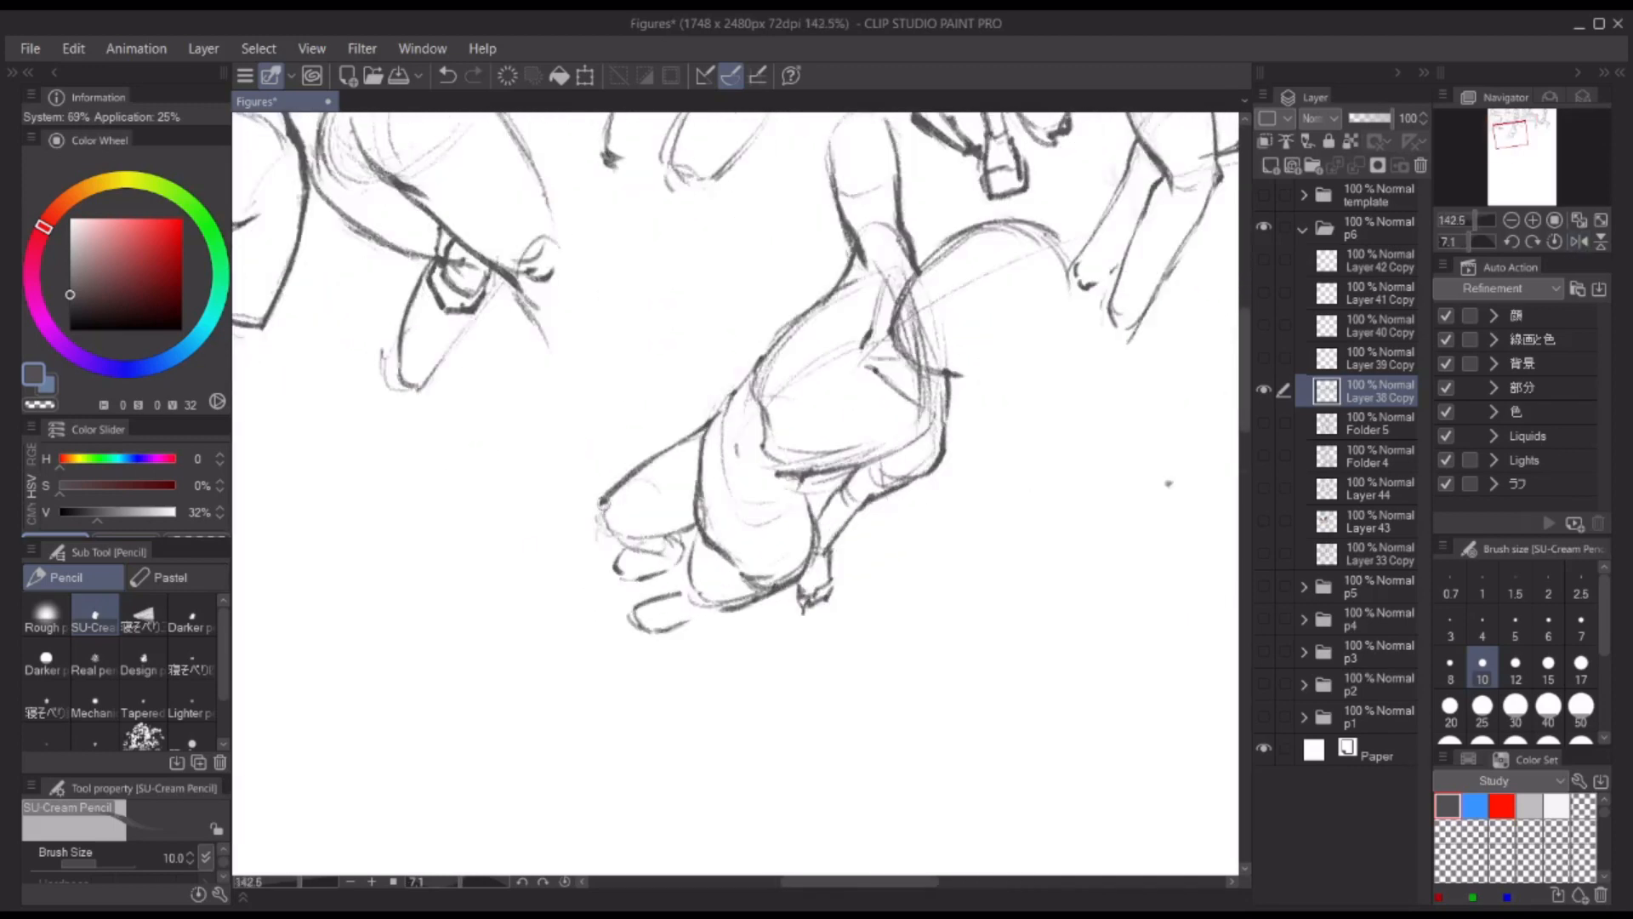
Step: Draw the tucked feet under the folded legs and darken the lower leg outline
left_click_drag(599, 507, 603, 536)
left_click_drag(602, 533, 667, 555)
key("ctrl+z")
mouse_move(666, 536)
left_mouse_down()
mouse_move(683, 546)
mouse_move(619, 580)
mouse_move(691, 555)
left_mouse_up()
mouse_move(691, 537)
left_mouse_down()
mouse_move(748, 603)
mouse_move(703, 578)
mouse_move(637, 626)
left_mouse_up()
left_click_drag(677, 624, 706, 614)
left_click_drag(732, 510, 677, 547)
left_click_drag(562, 537, 426, 538)
left_click(1555, 242)
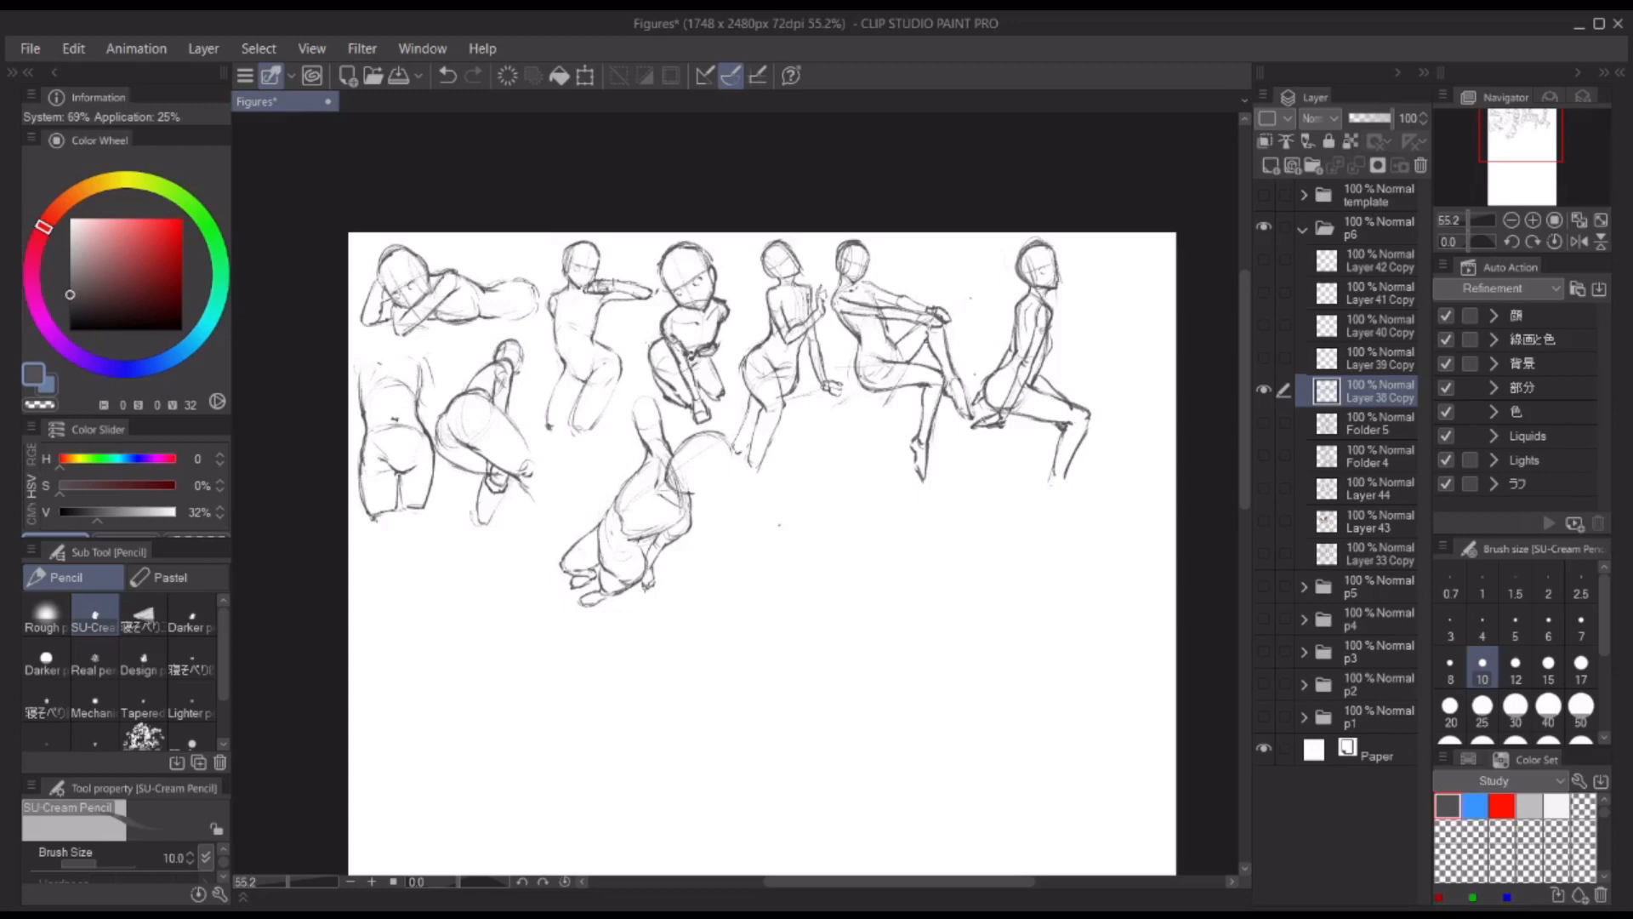
Step: Sketch a wide tilted oval for a hips study beside the last seated figure, near the page's right edge
scroll(907, 369, "up", 4)
mouse_move(1131, 366)
left_mouse_down()
mouse_move(907, 368)
mouse_move(846, 337)
left_mouse_up()
mouse_move(782, 294)
left_mouse_down()
mouse_move(638, 332)
mouse_move(747, 419)
left_mouse_up()
left_click_drag(798, 307, 791, 397)
left_click_drag(808, 342, 797, 387)
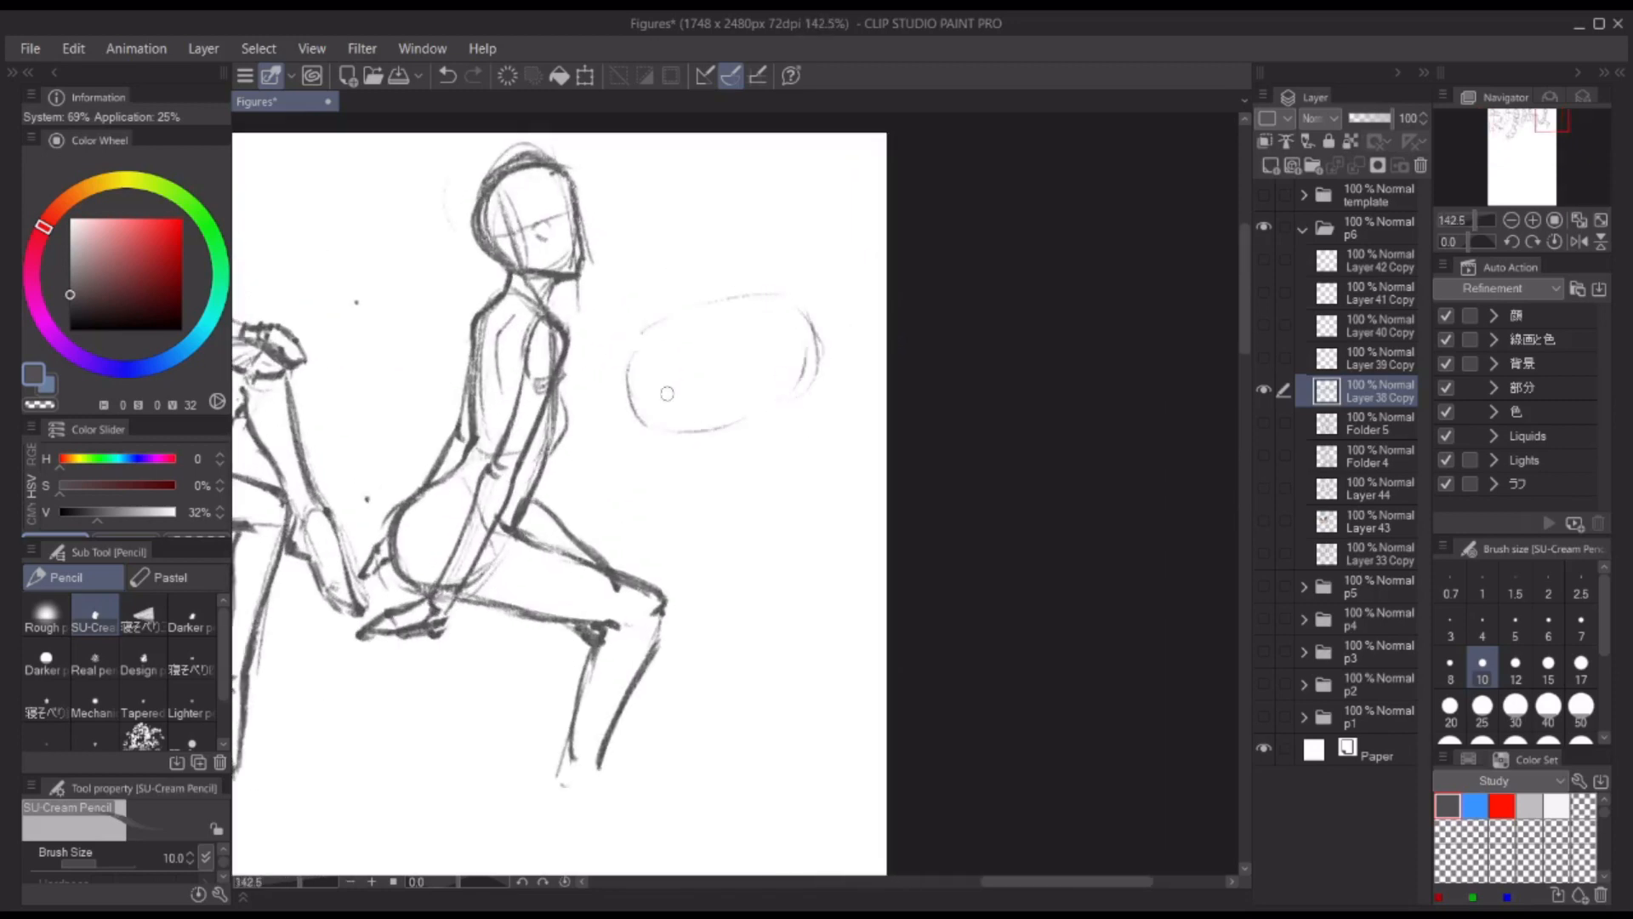
Step: Divide the hips oval with converging curves and rough in both upper thighs below it
left_click_drag(642, 332, 767, 297)
left_click_drag(663, 338, 732, 416)
left_click_drag(756, 316, 740, 409)
left_click_drag(651, 451, 719, 492)
mouse_move(728, 424)
left_mouse_down()
mouse_move(726, 482)
mouse_move(801, 474)
left_mouse_up()
left_click_drag(806, 316, 829, 436)
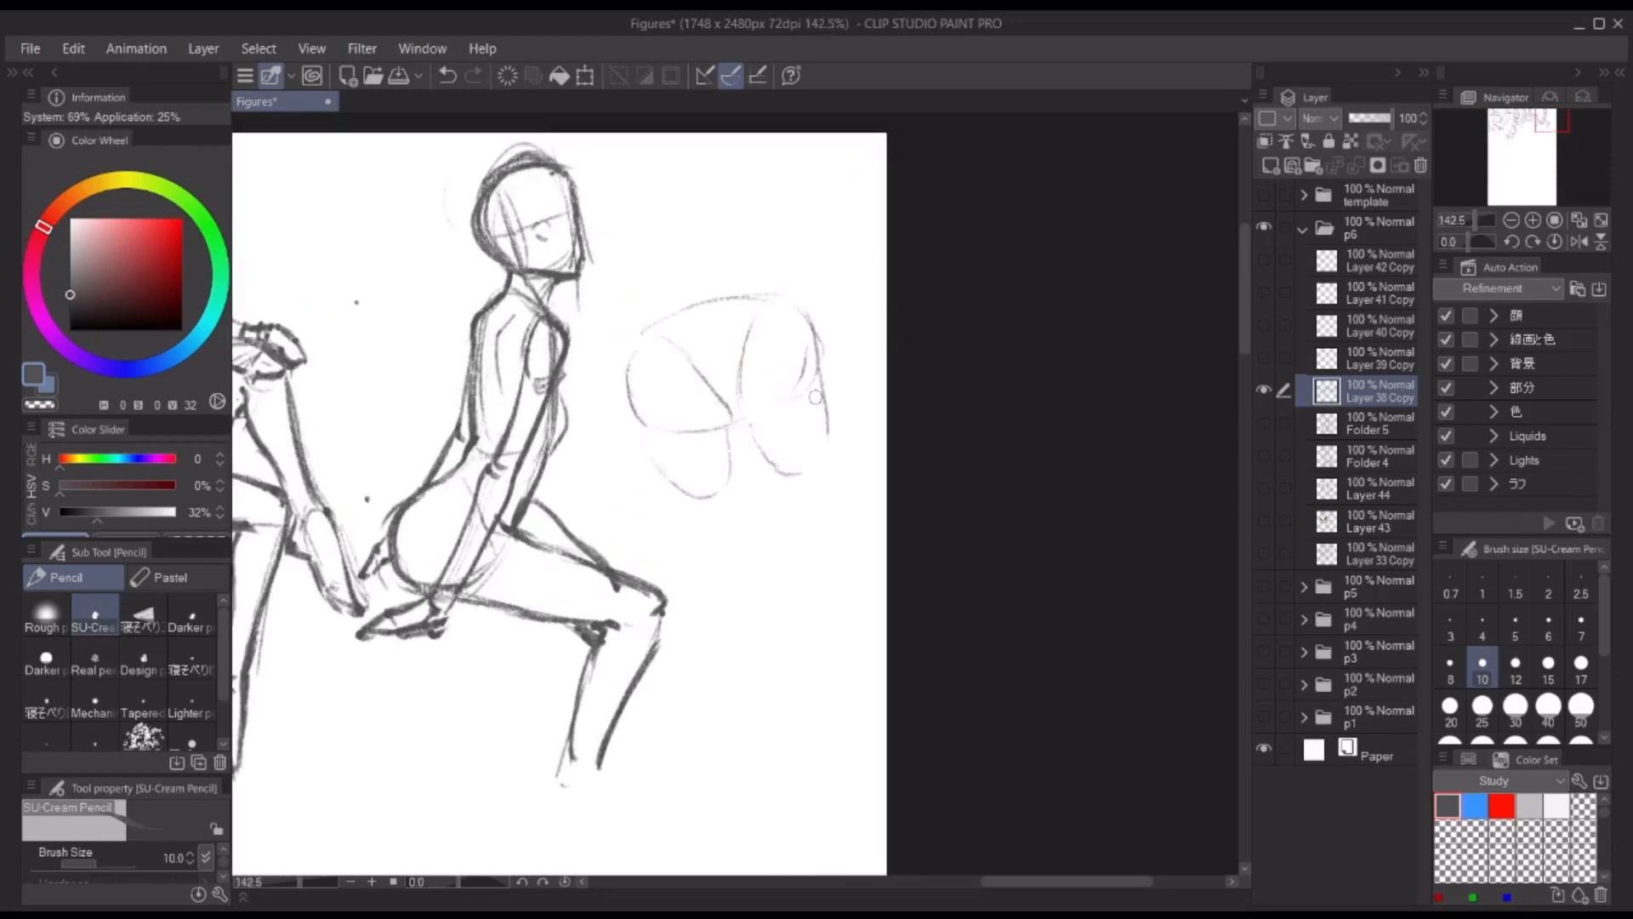
Step: Reinforce the rounded lower ends of both thighs and mark the point where they meet
left_click_drag(813, 380, 752, 406)
mouse_move(762, 463)
left_mouse_down()
mouse_move(776, 476)
mouse_move(827, 432)
left_mouse_up()
left_click_drag(634, 413, 691, 500)
left_click_drag(690, 500, 729, 478)
left_click_drag(721, 437, 745, 423)
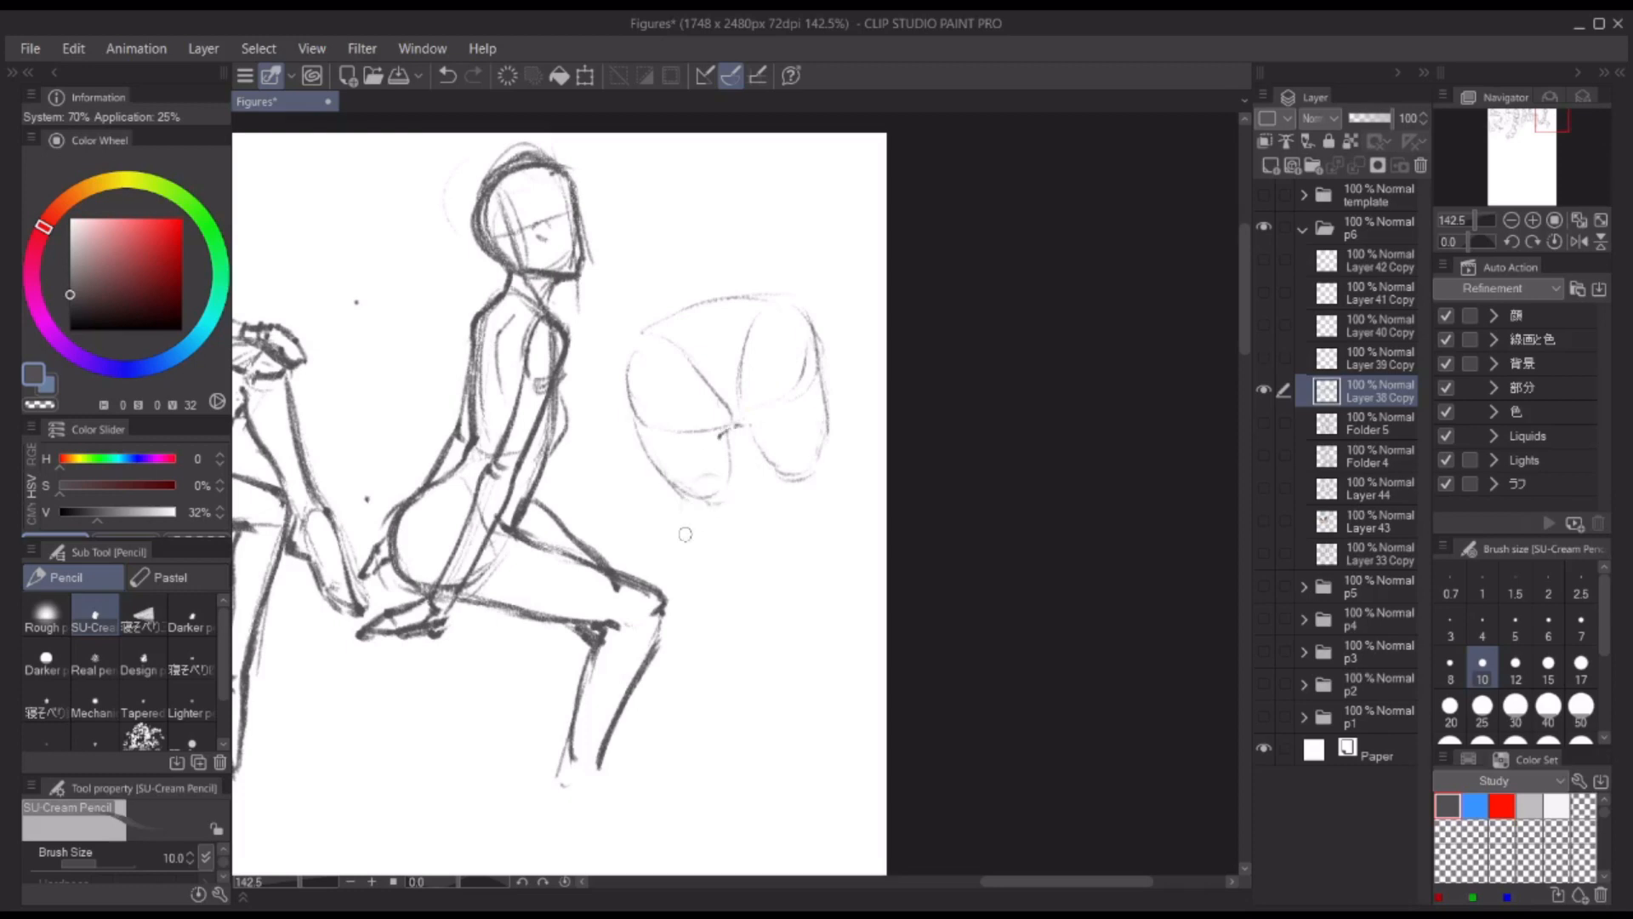
Step: Sketch both spread lower legs beneath the thighs and add a small waist arc above the hips
left_click_drag(665, 605, 681, 503)
left_click_drag(681, 502, 727, 502)
left_click_drag(843, 575, 873, 561)
left_click_drag(825, 444, 844, 580)
left_click_drag(853, 605, 879, 584)
mouse_move(666, 612)
left_mouse_down()
mouse_move(696, 617)
mouse_move(710, 688)
left_mouse_up()
left_click_drag(664, 682, 693, 683)
left_click_drag(847, 587, 859, 634)
scroll(861, 655, "up", 2)
left_click_drag(692, 319, 726, 305)
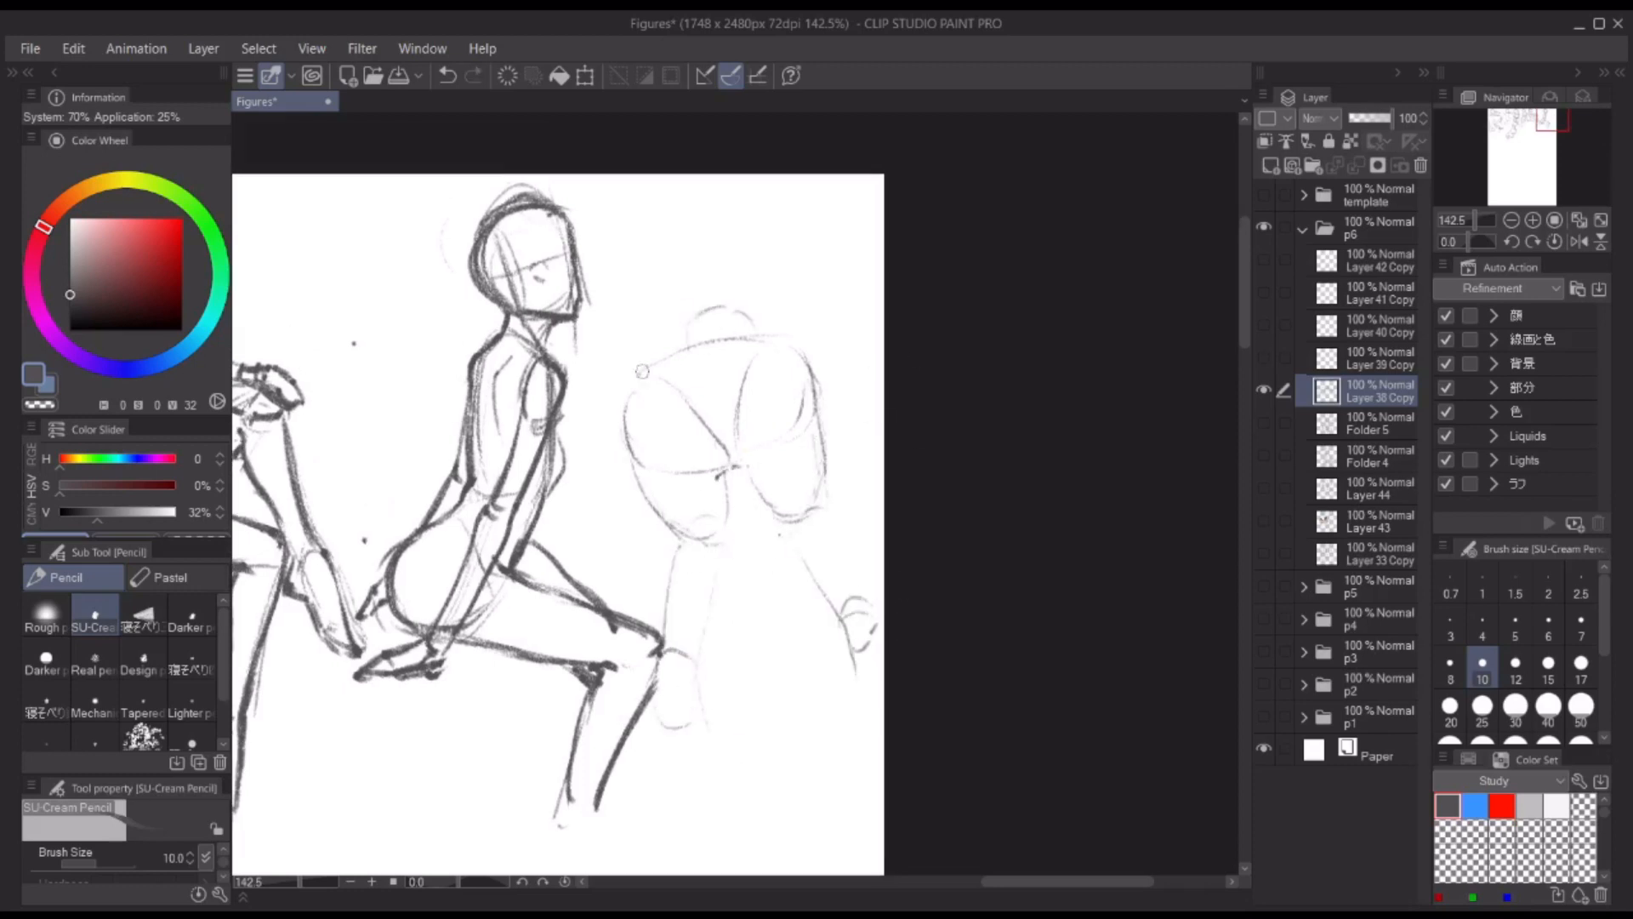
Step: Darken the hips study's outer contour, centre crease and inner thigh junction
left_click_drag(642, 371, 780, 335)
left_click_drag(665, 357, 680, 541)
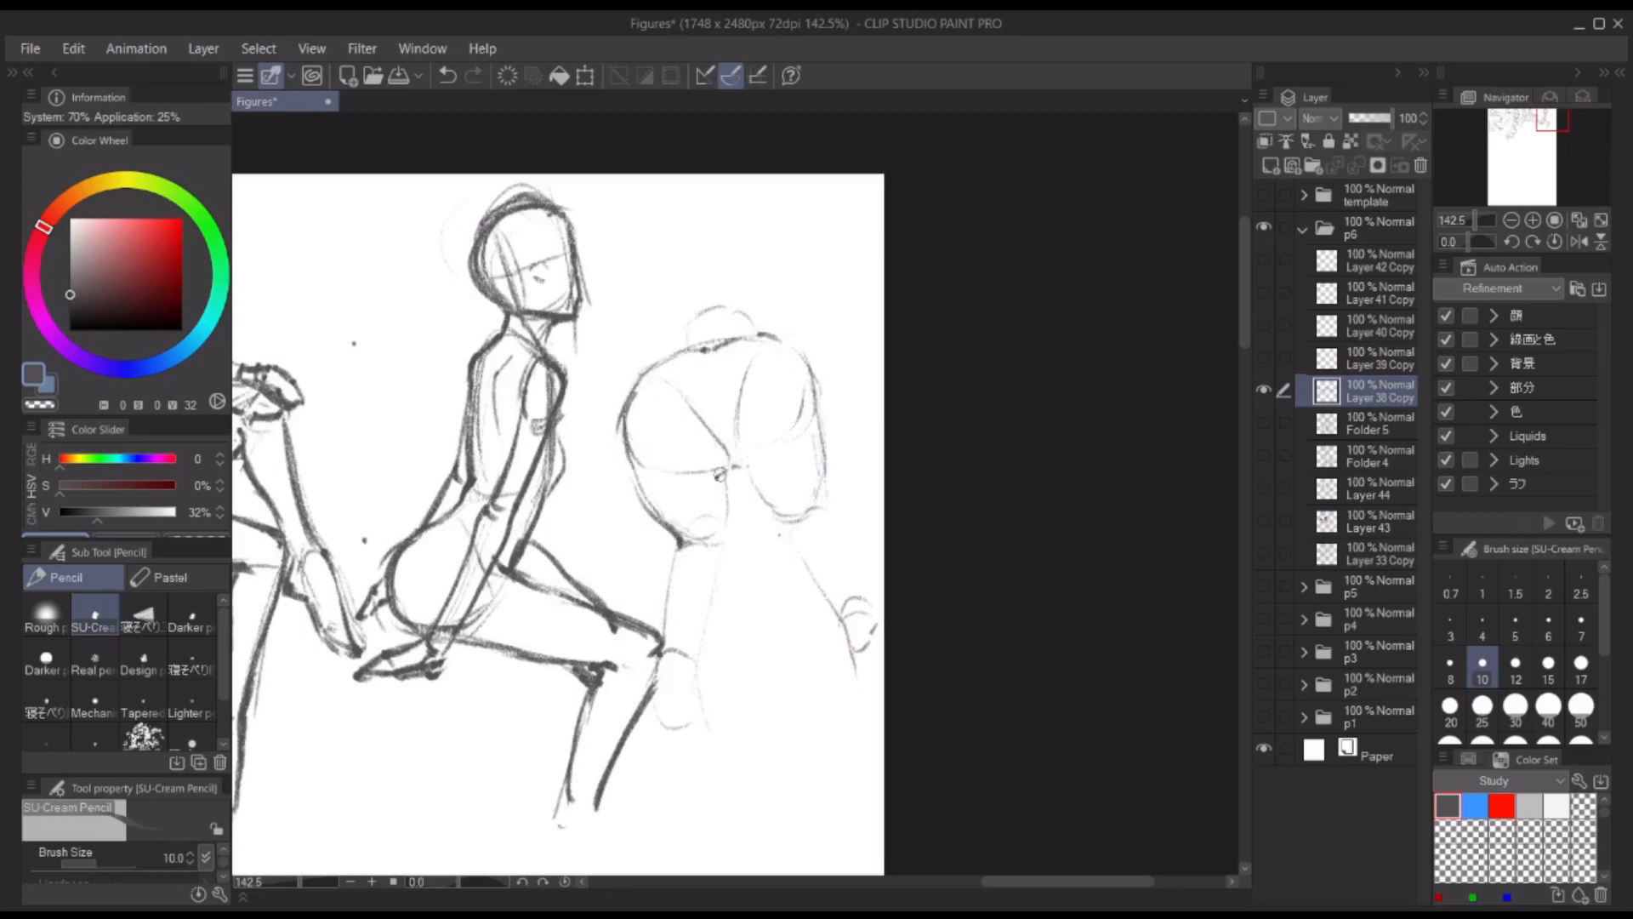
left_click_drag(717, 474, 727, 539)
left_click_drag(709, 368, 712, 396)
mouse_move(733, 466)
left_mouse_down()
mouse_move(729, 428)
mouse_move(748, 463)
mouse_move(733, 468)
left_mouse_up()
left_click_drag(787, 523, 793, 528)
mouse_move(673, 356)
left_mouse_down()
mouse_move(764, 344)
mouse_move(824, 500)
left_mouse_up()
left_click_drag(630, 409, 721, 347)
Step: Define the knees and darken the outlines of both lower legs in the hips study
left_click_drag(680, 544, 681, 564)
key("ctrl+z")
left_click_drag(782, 521, 784, 534)
left_click_drag(680, 551, 715, 587)
mouse_move(787, 510)
left_mouse_down()
mouse_move(846, 605)
mouse_move(870, 585)
left_mouse_up()
left_click_drag(823, 490, 853, 542)
left_click_drag(839, 599, 883, 597)
mouse_move(666, 632)
left_mouse_down()
mouse_move(697, 655)
mouse_move(679, 689)
left_mouse_up()
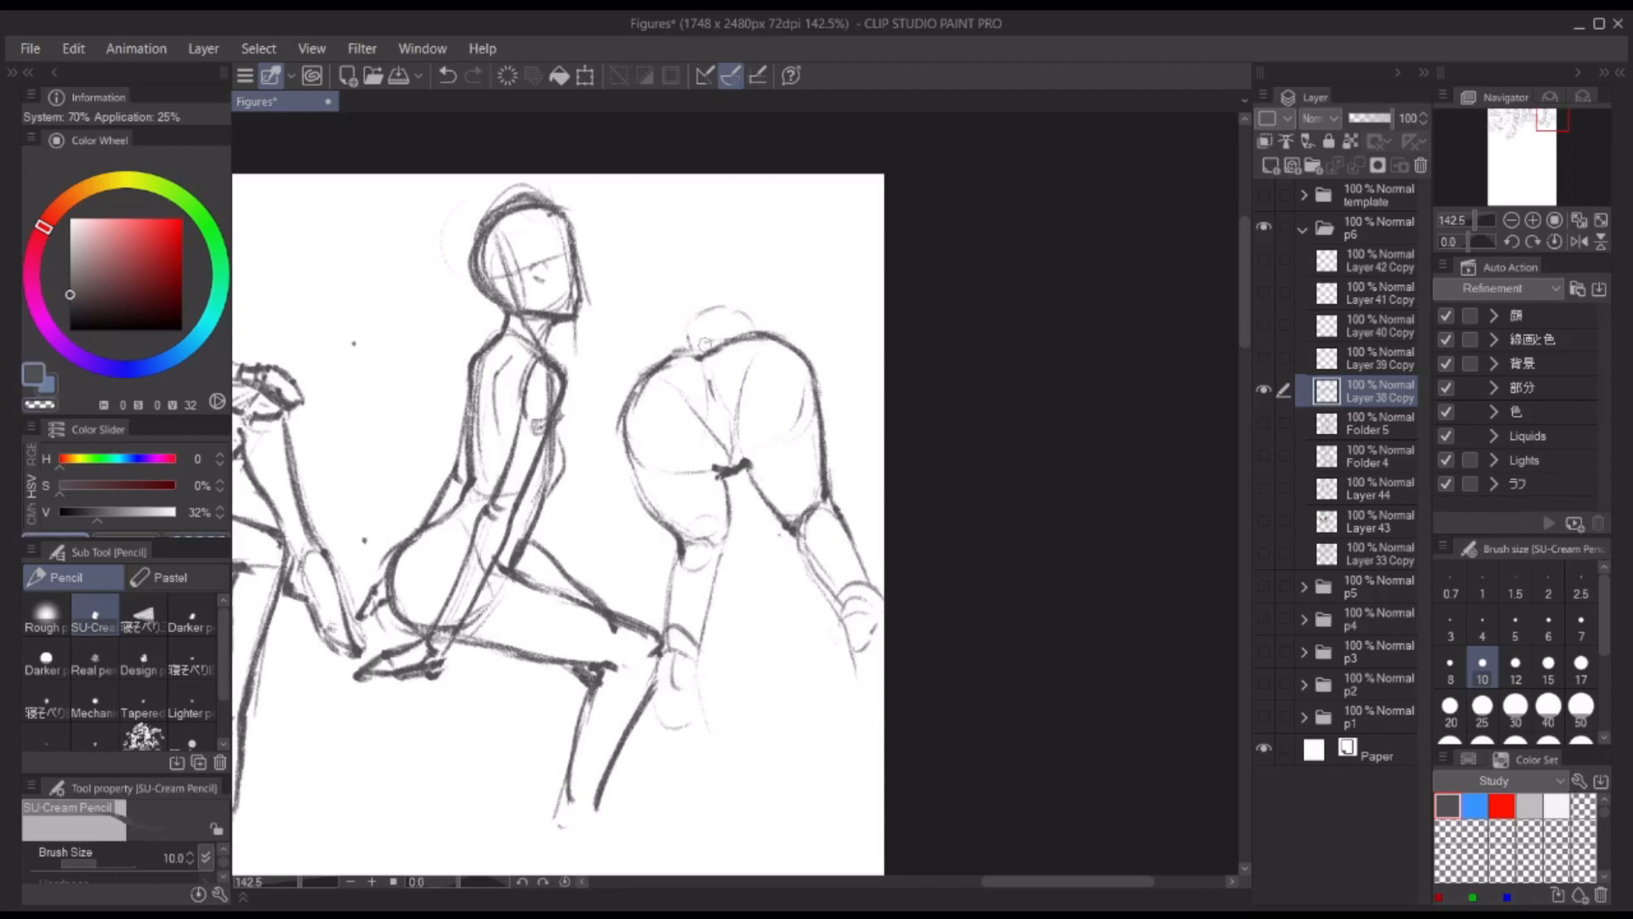
Step: Thicken the left side of the hips contour and darken the waist arc and centre junction
mouse_move(698, 354)
left_mouse_down()
mouse_move(628, 459)
mouse_move(683, 542)
left_mouse_up()
mouse_move(684, 542)
left_mouse_down()
mouse_move(726, 551)
mouse_move(670, 605)
left_mouse_up()
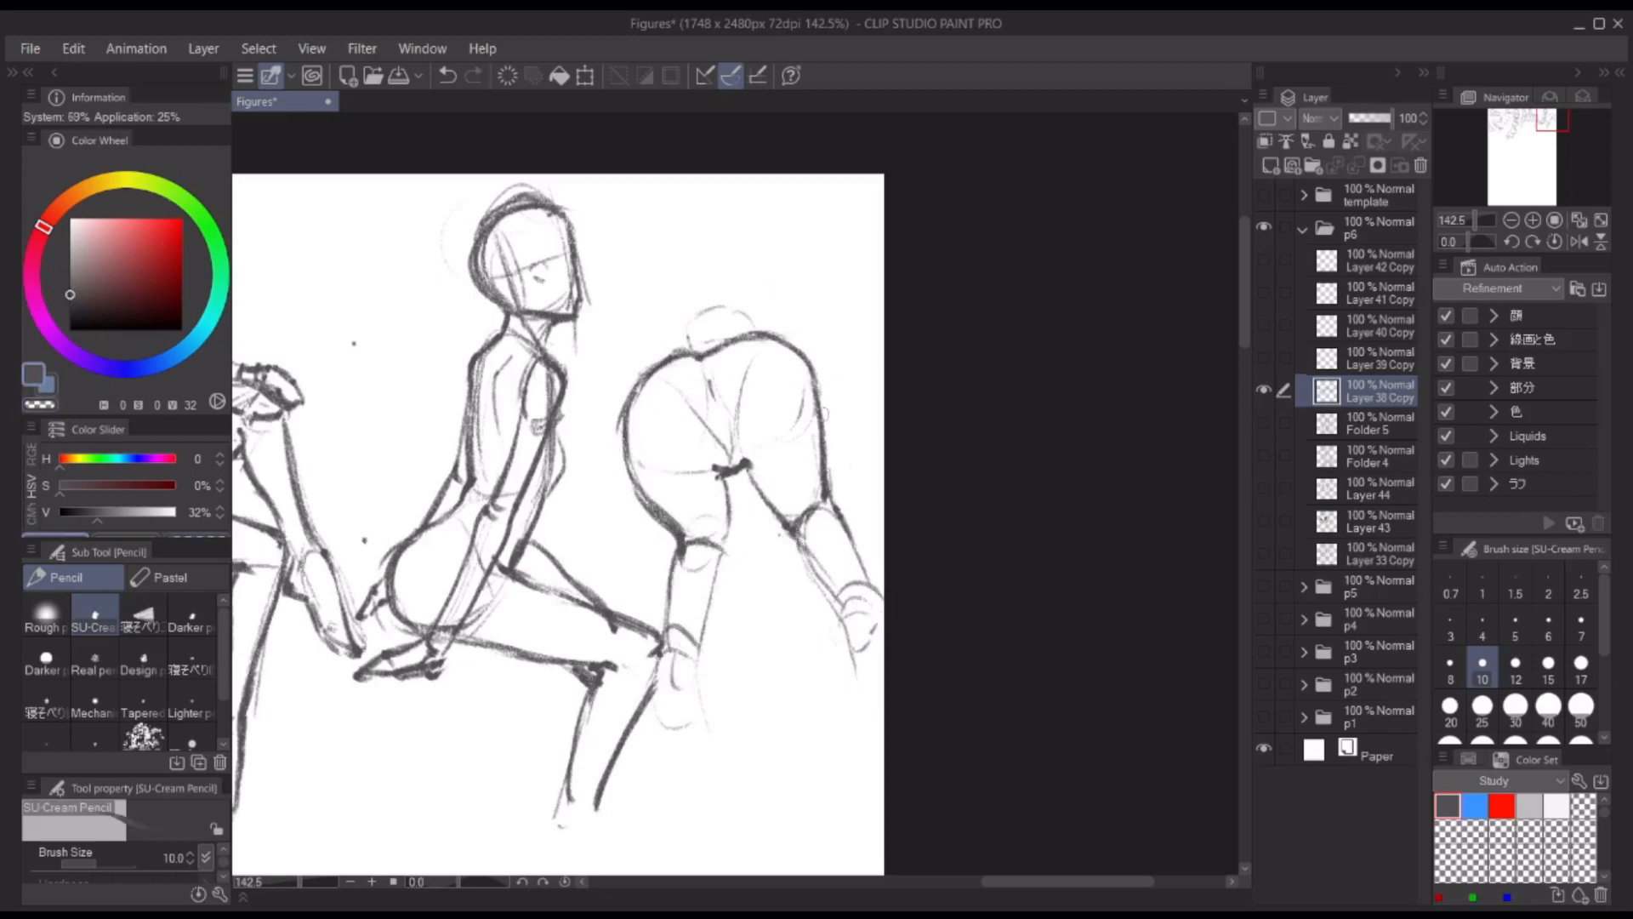
left_click_drag(824, 414, 818, 423)
left_click_drag(685, 361, 750, 330)
left_click_drag(711, 492, 742, 484)
left_click_drag(799, 413, 671, 426)
Step: Refine the hips study's side and inner thigh lines, alternating between the drawing colour and transparent
key("c")
key("c")
key("c")
key("c")
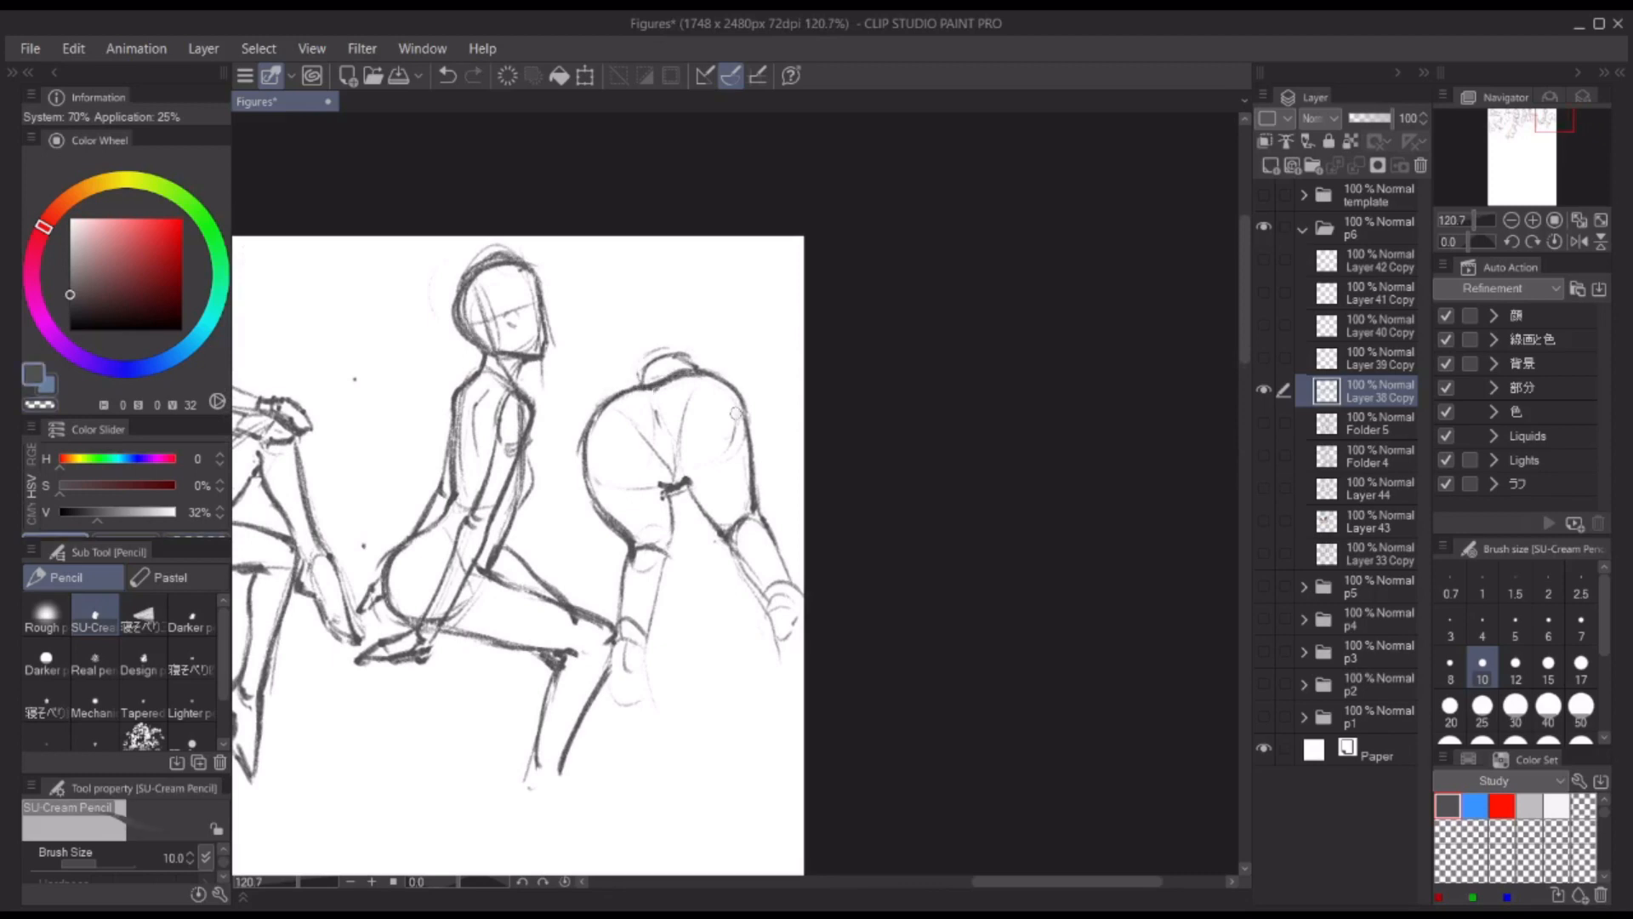
left_click_drag(733, 388, 757, 515)
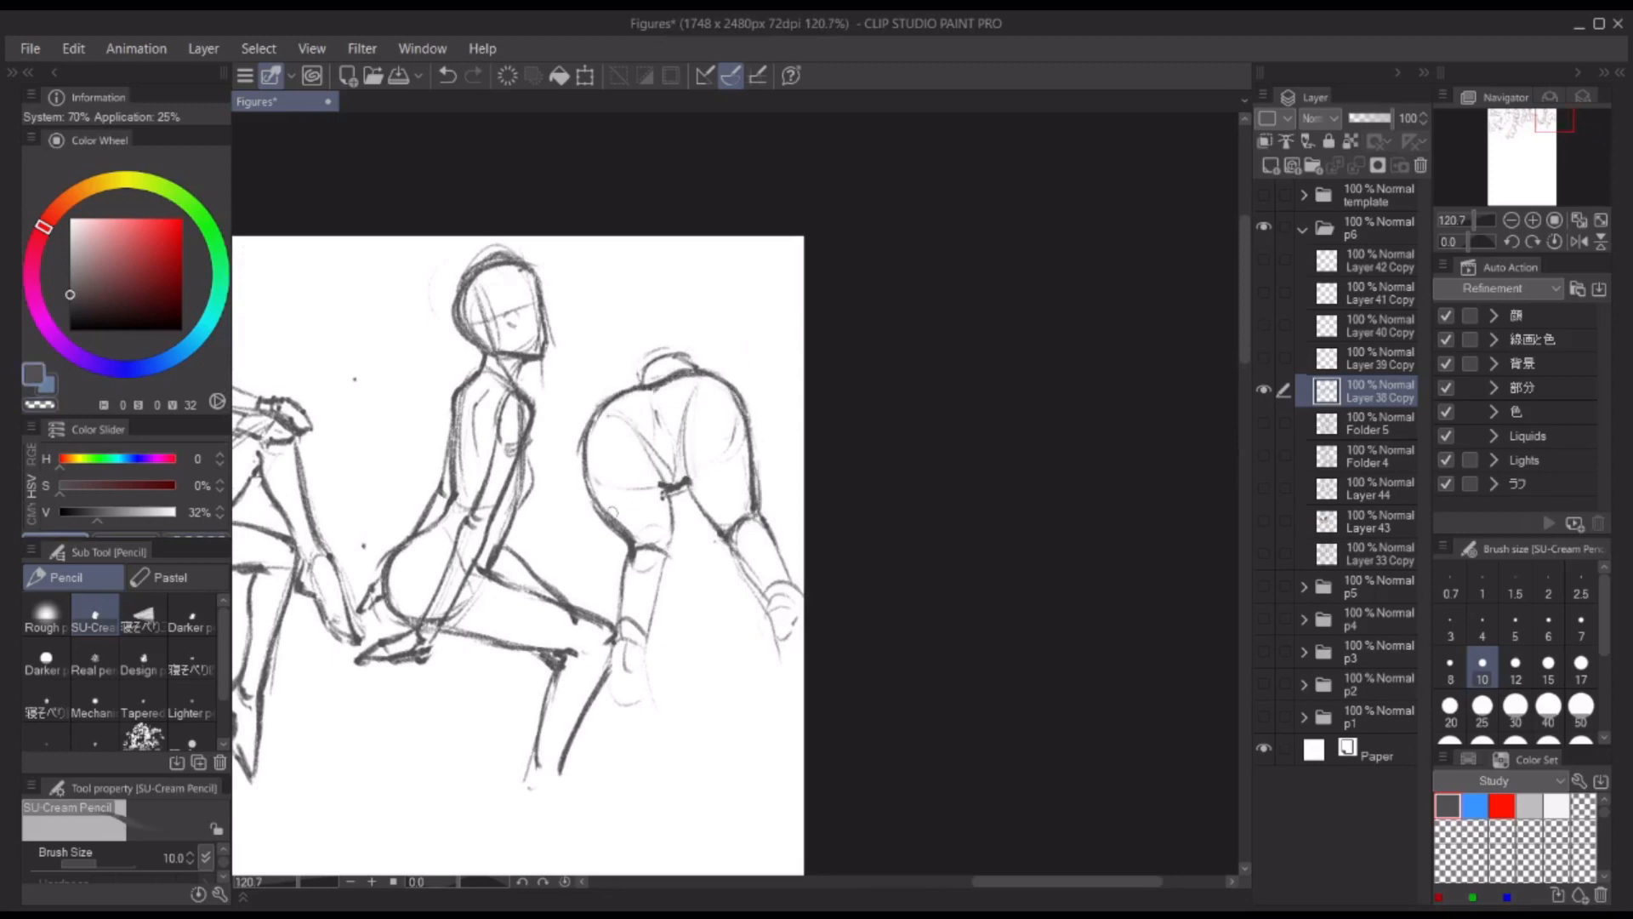
left_click_drag(641, 550, 671, 513)
left_click_drag(685, 444, 716, 535)
Step: Block in an oval head in the empty space below the leftmost hips study
left_click_drag(947, 449, 978, 413)
left_click_drag(659, 374, 697, 266)
left_click_drag(580, 327, 628, 342)
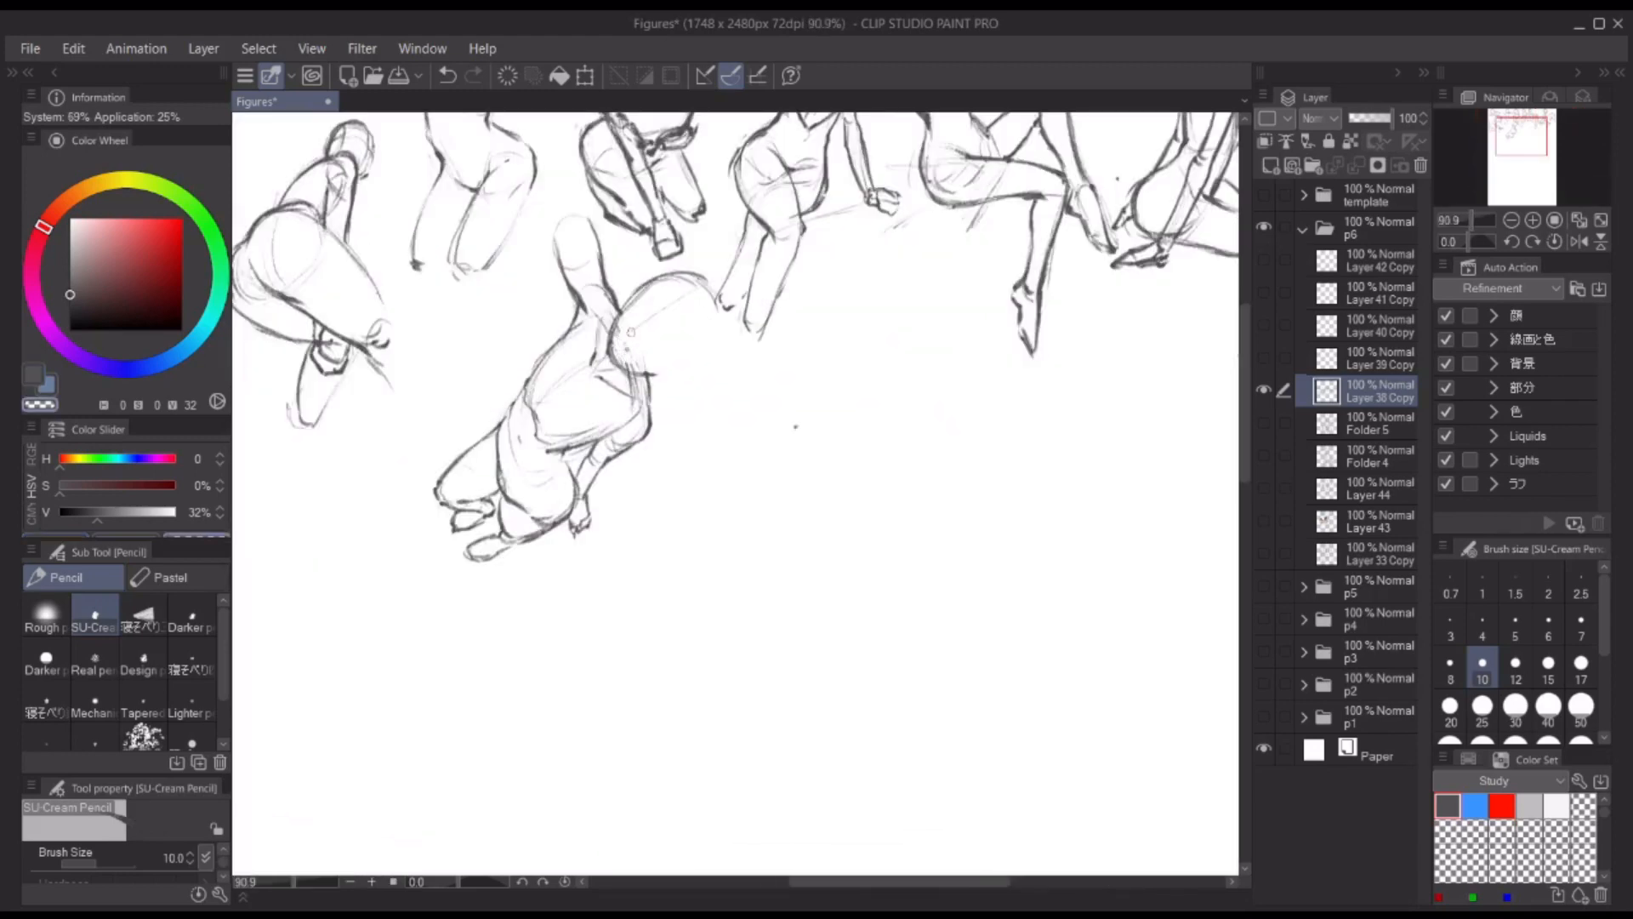
left_click_drag(808, 392, 784, 393)
left_click_drag(785, 394, 922, 285)
left_click_drag(551, 323, 589, 321)
mouse_move(589, 321)
left_mouse_down()
mouse_move(593, 276)
mouse_move(579, 289)
left_mouse_up()
mouse_move(500, 269)
left_mouse_down()
mouse_move(488, 359)
mouse_move(540, 289)
mouse_move(547, 345)
mouse_move(483, 352)
left_mouse_up()
key("ctrl+z")
mouse_move(510, 267)
left_mouse_down()
mouse_move(549, 297)
mouse_move(551, 410)
left_mouse_up()
key("ctrl+z")
left_click_drag(472, 332, 521, 378)
mouse_move(521, 378)
left_mouse_down()
mouse_move(539, 383)
mouse_move(552, 361)
left_mouse_up()
Step: Darken the new head's outline, shape its jaw and ear, and add crossed facial guidelines
mouse_move(550, 298)
left_mouse_down()
mouse_move(557, 348)
mouse_move(537, 383)
left_mouse_up()
mouse_move(470, 315)
left_mouse_down()
mouse_move(533, 276)
mouse_move(498, 371)
left_mouse_up()
mouse_move(470, 315)
left_mouse_down()
mouse_move(544, 285)
mouse_move(524, 372)
mouse_move(551, 376)
mouse_move(560, 318)
left_mouse_up()
scroll(638, 340, "down", 2)
key("c")
key("c")
mouse_move(563, 310)
left_mouse_down()
mouse_move(571, 342)
mouse_move(507, 364)
left_mouse_up()
scroll(799, 304, "down", 3)
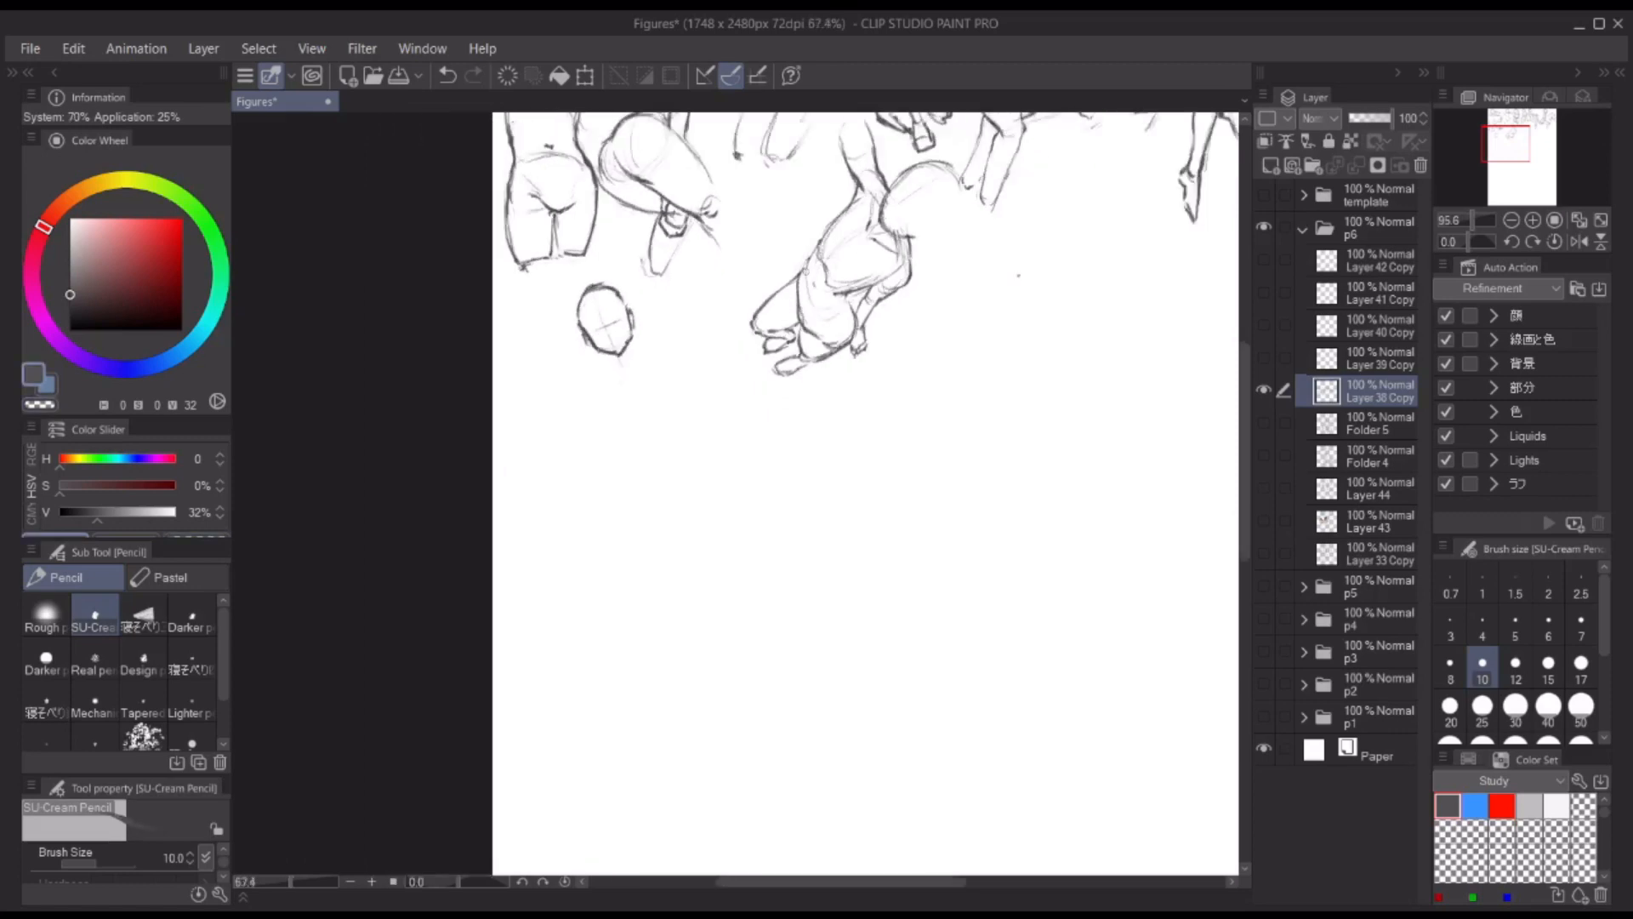
key("h")
scroll(883, 309, "up", 8)
left_click_drag(782, 299, 768, 398)
left_click_drag(791, 341, 894, 376)
key("h")
scroll(614, 398, "down", 5)
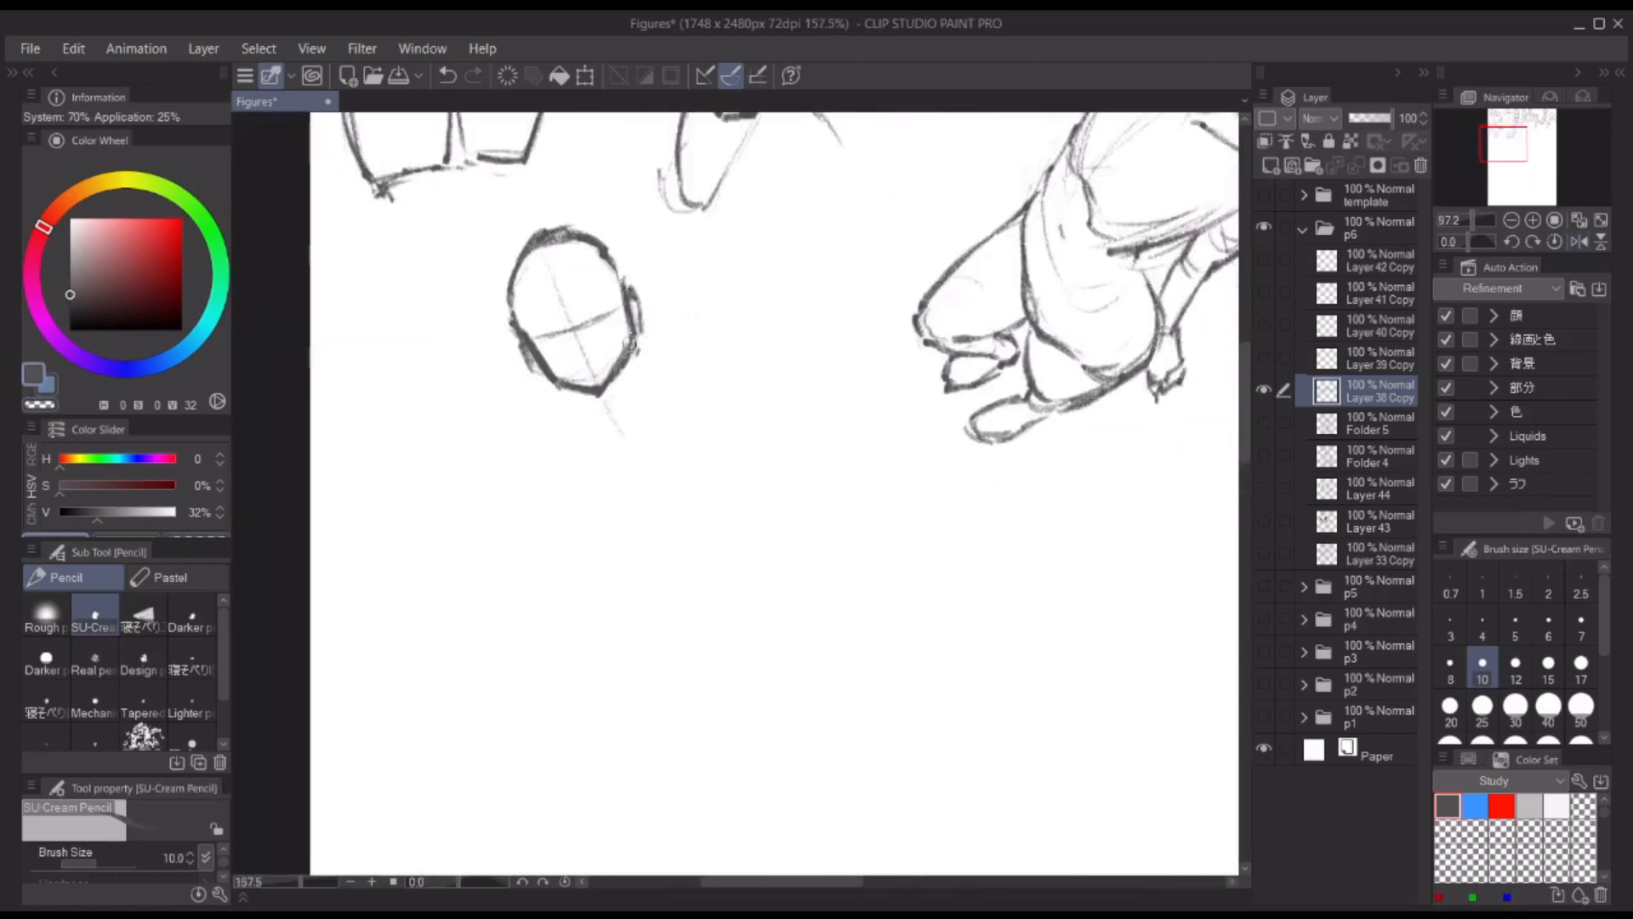
Step: Sketch a slanted shoulder line and both sides of the torso beneath the new head
key("ctrl+z")
scroll(638, 357, "down", 2)
scroll(621, 374, "up", 2)
left_click_drag(587, 395, 654, 371)
left_click_drag(643, 375, 659, 459)
key("ctrl+z")
left_click_drag(589, 404, 588, 474)
key("ctrl+z")
left_click_drag(656, 391, 655, 485)
left_click_drag(583, 436, 589, 496)
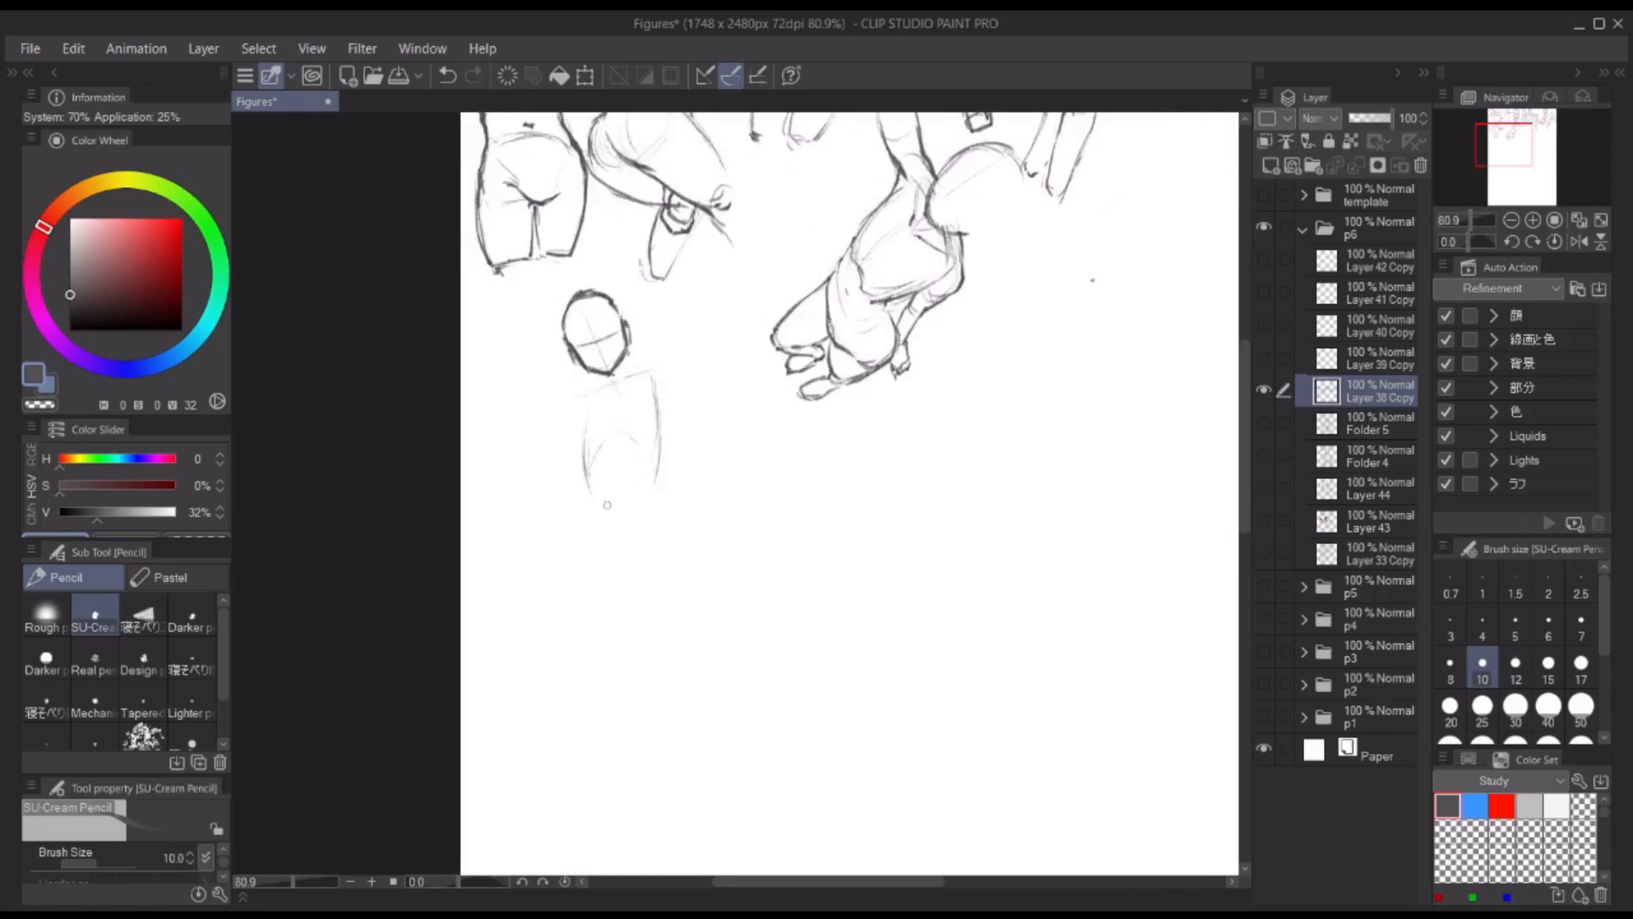
Step: Redraw the shoulder line and block in the hips, thighs and spread lower legs along a horizontal hip guideline
key("ctrl+z")
left_click_drag(648, 372, 595, 393)
left_click_drag(677, 553, 537, 575)
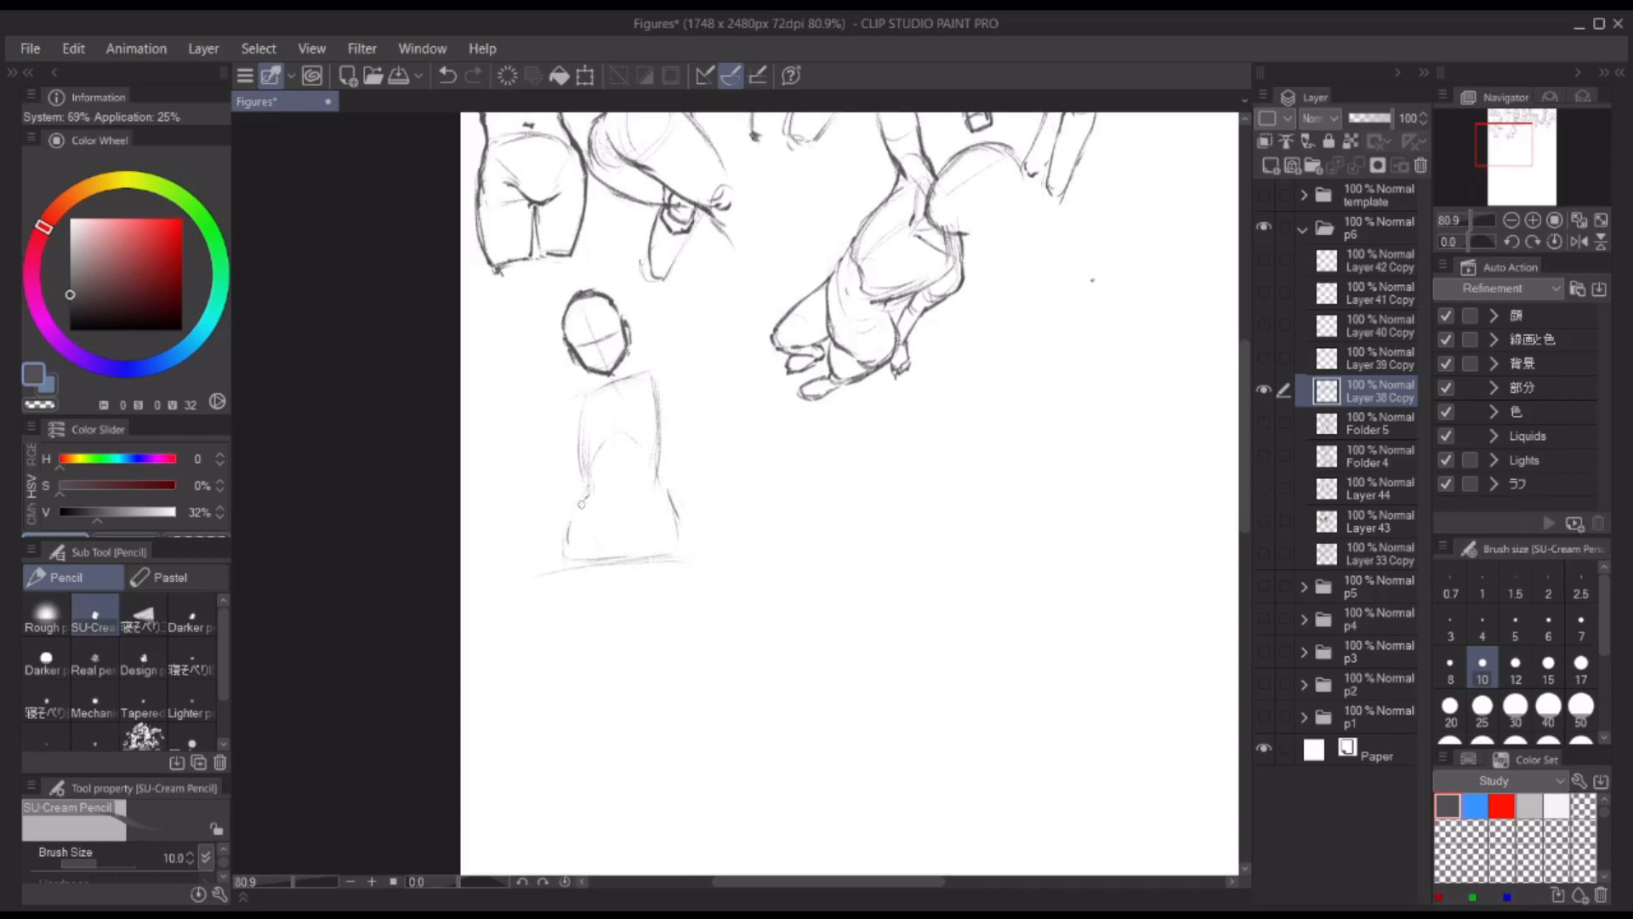
scroll(581, 504, "down", 3)
scroll(645, 449, "up", 1)
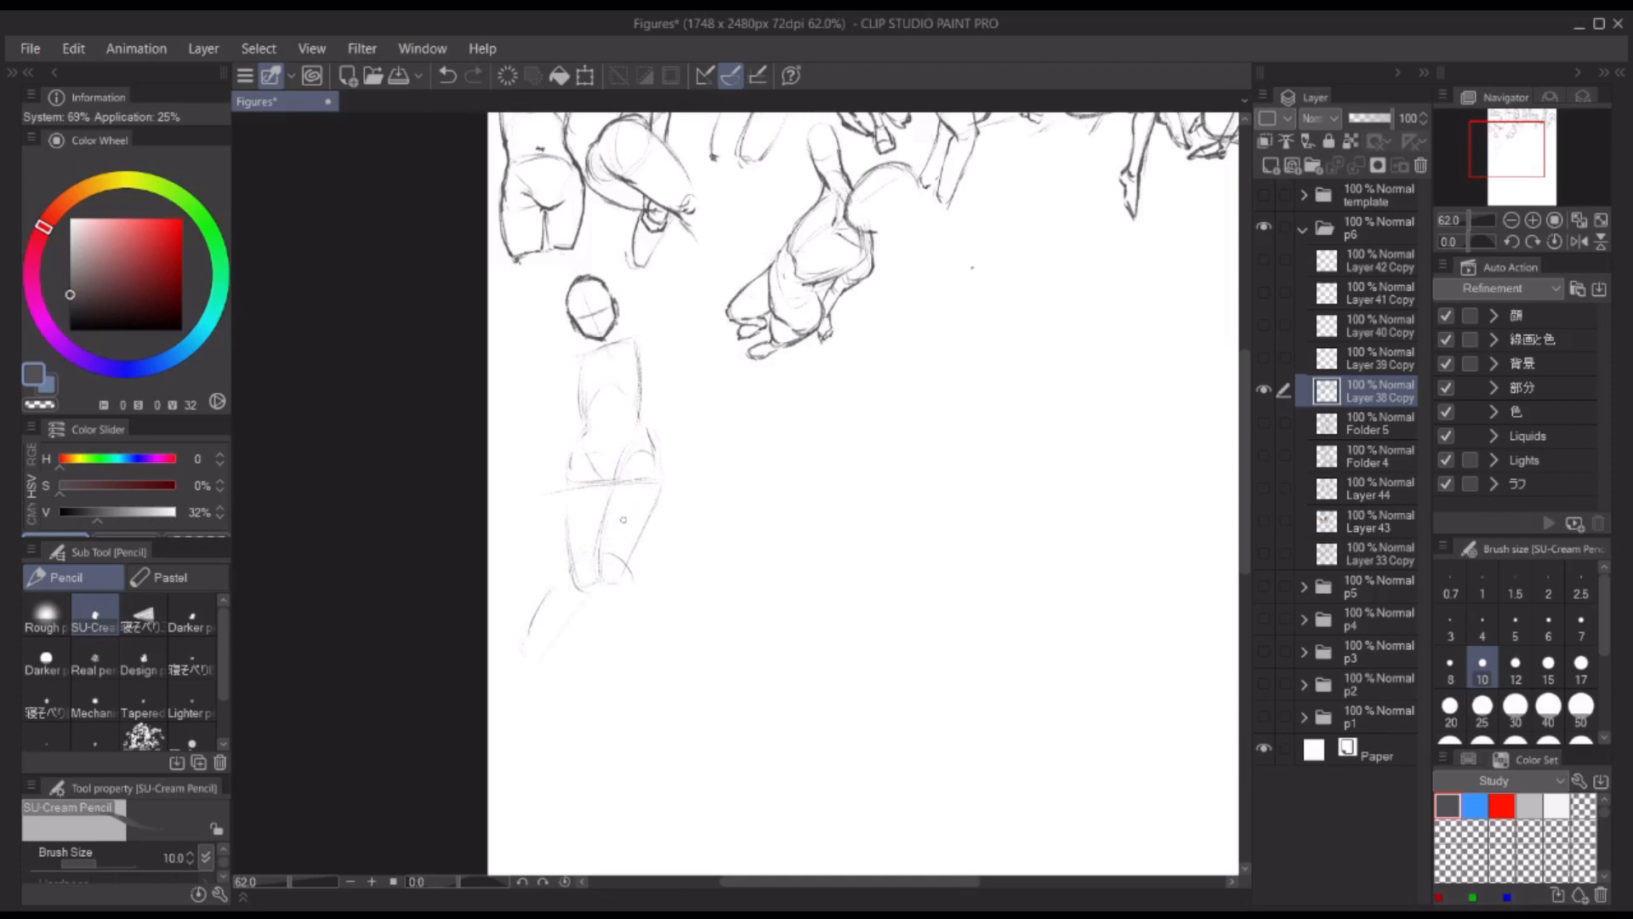
left_click_drag(631, 560, 679, 625)
Step: Darken the figure's torso, pelvis, thighs and lower leg contours
left_click_drag(691, 340, 572, 333)
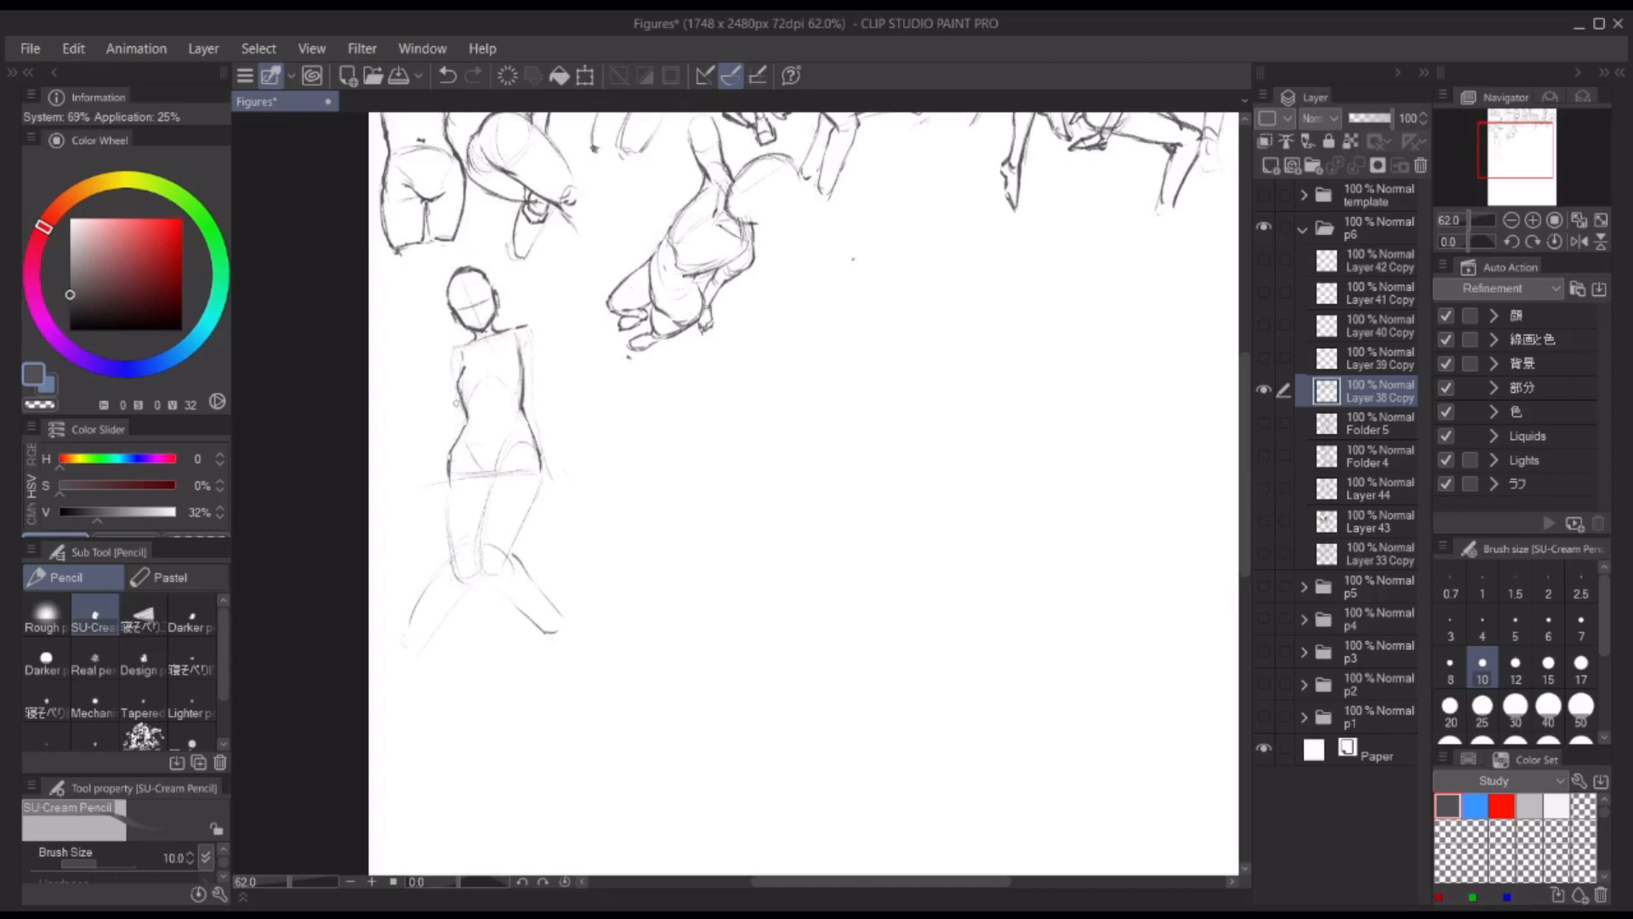
left_click_drag(510, 484, 510, 470)
left_click_drag(503, 441, 477, 554)
left_click_drag(540, 460, 513, 524)
mouse_move(519, 519)
left_mouse_down()
mouse_move(510, 495)
mouse_move(551, 593)
left_mouse_up()
left_click_drag(504, 512, 528, 553)
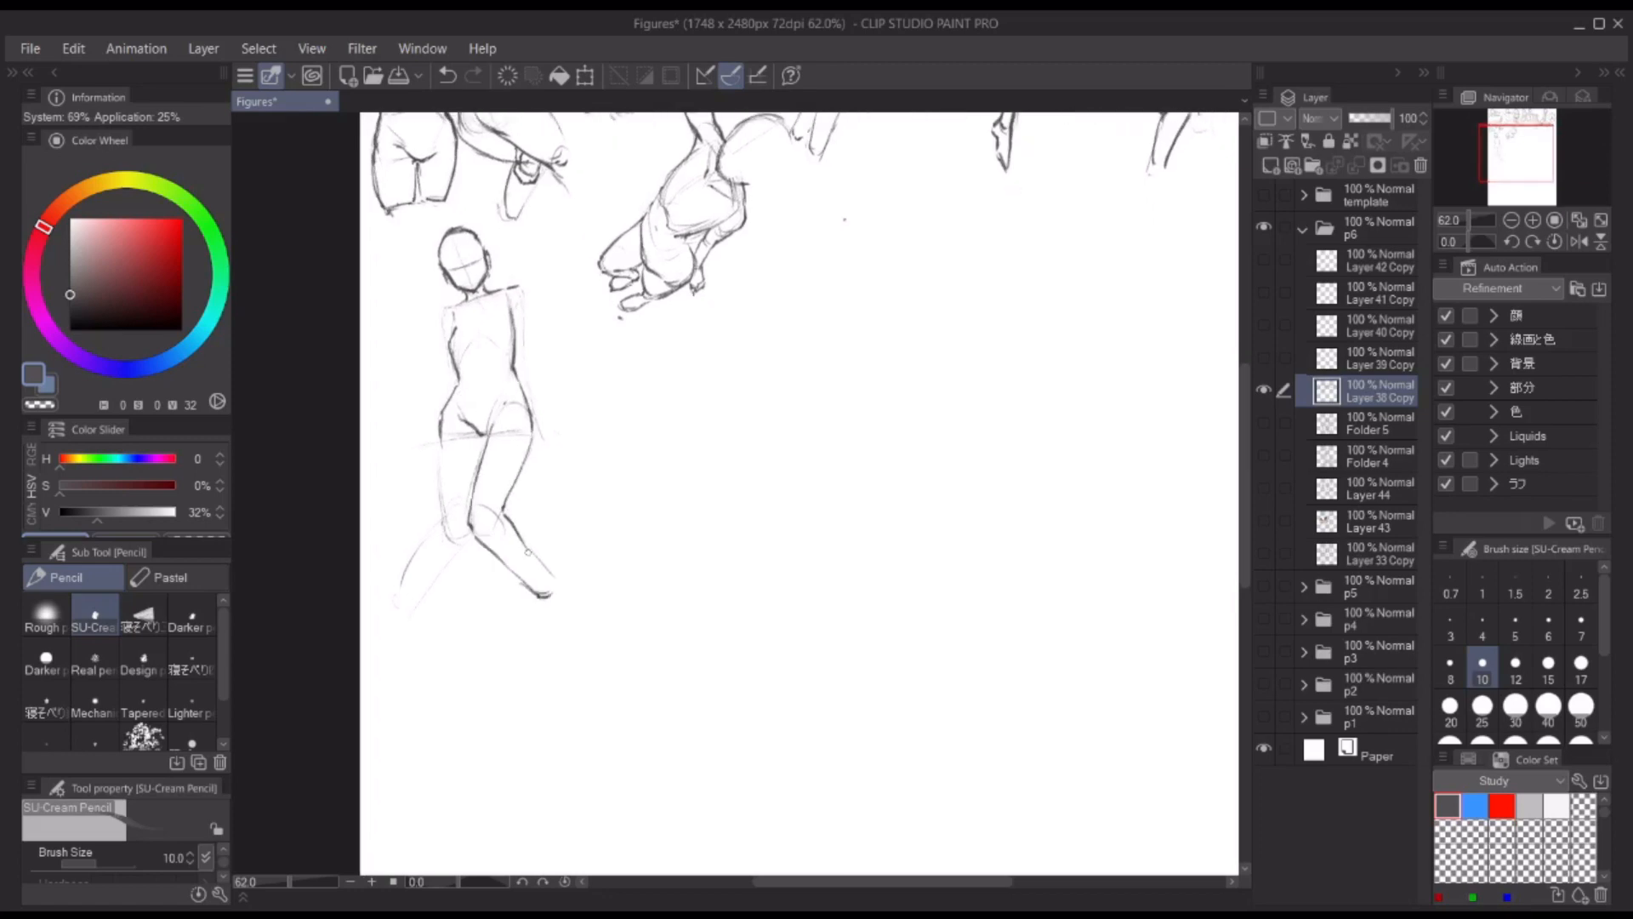
left_click_drag(440, 428, 428, 541)
key("ctrl+z")
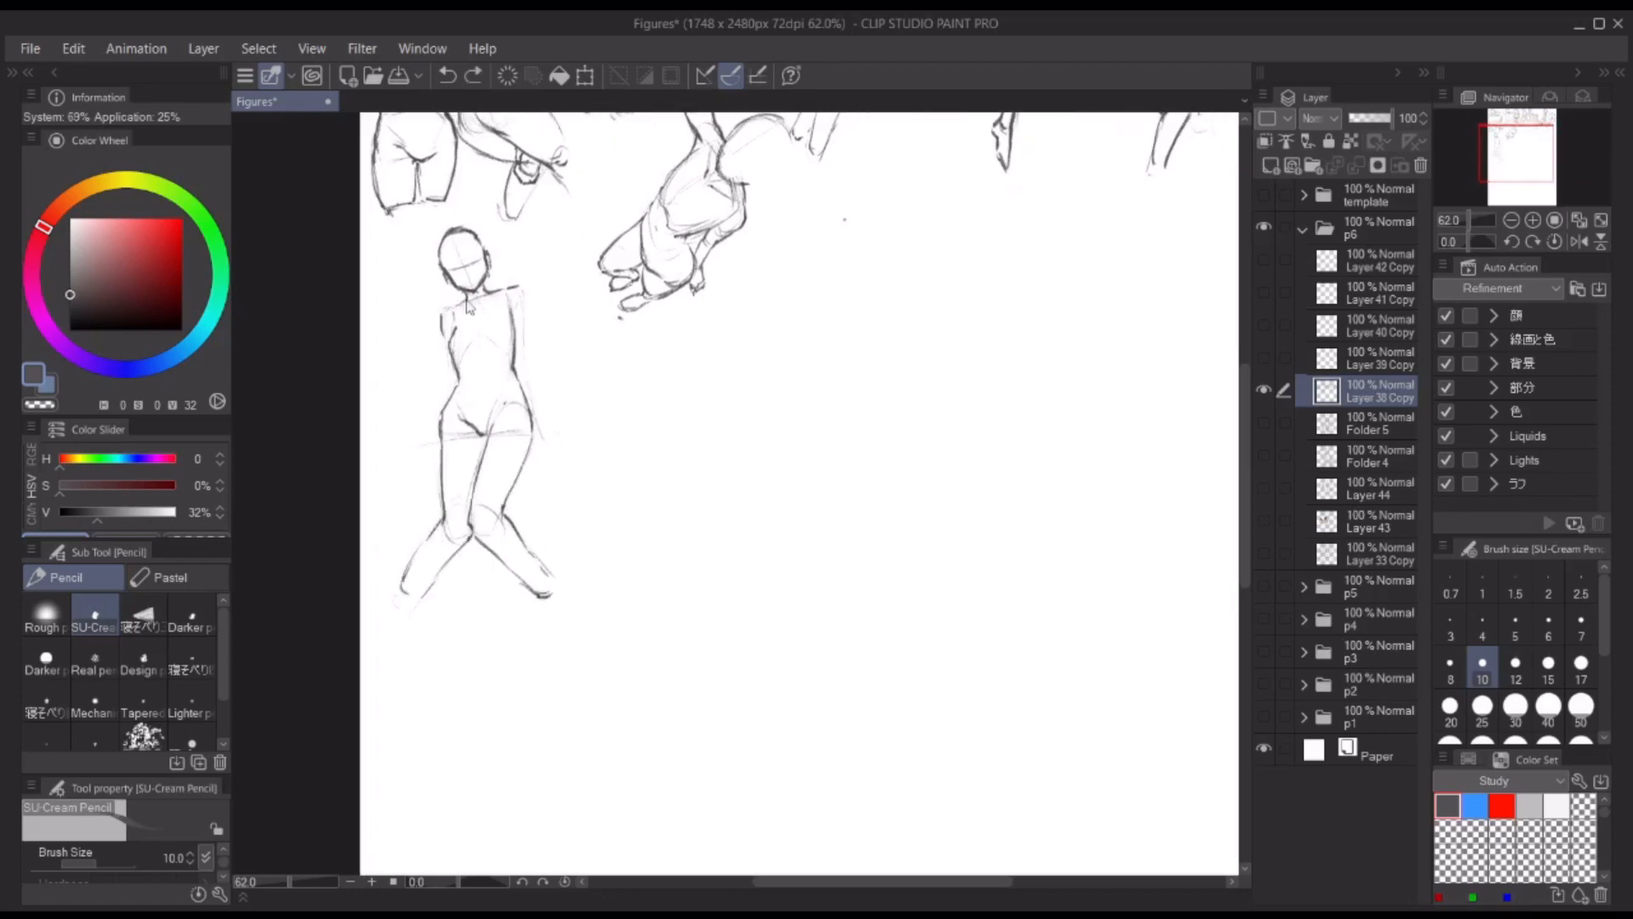
Step: Draw the collarbones and shoulders, and extend one straight arm down past the hip with a bent hand
left_click_drag(473, 299, 449, 307)
left_click_drag(502, 294, 482, 301)
left_click_drag(516, 291, 526, 367)
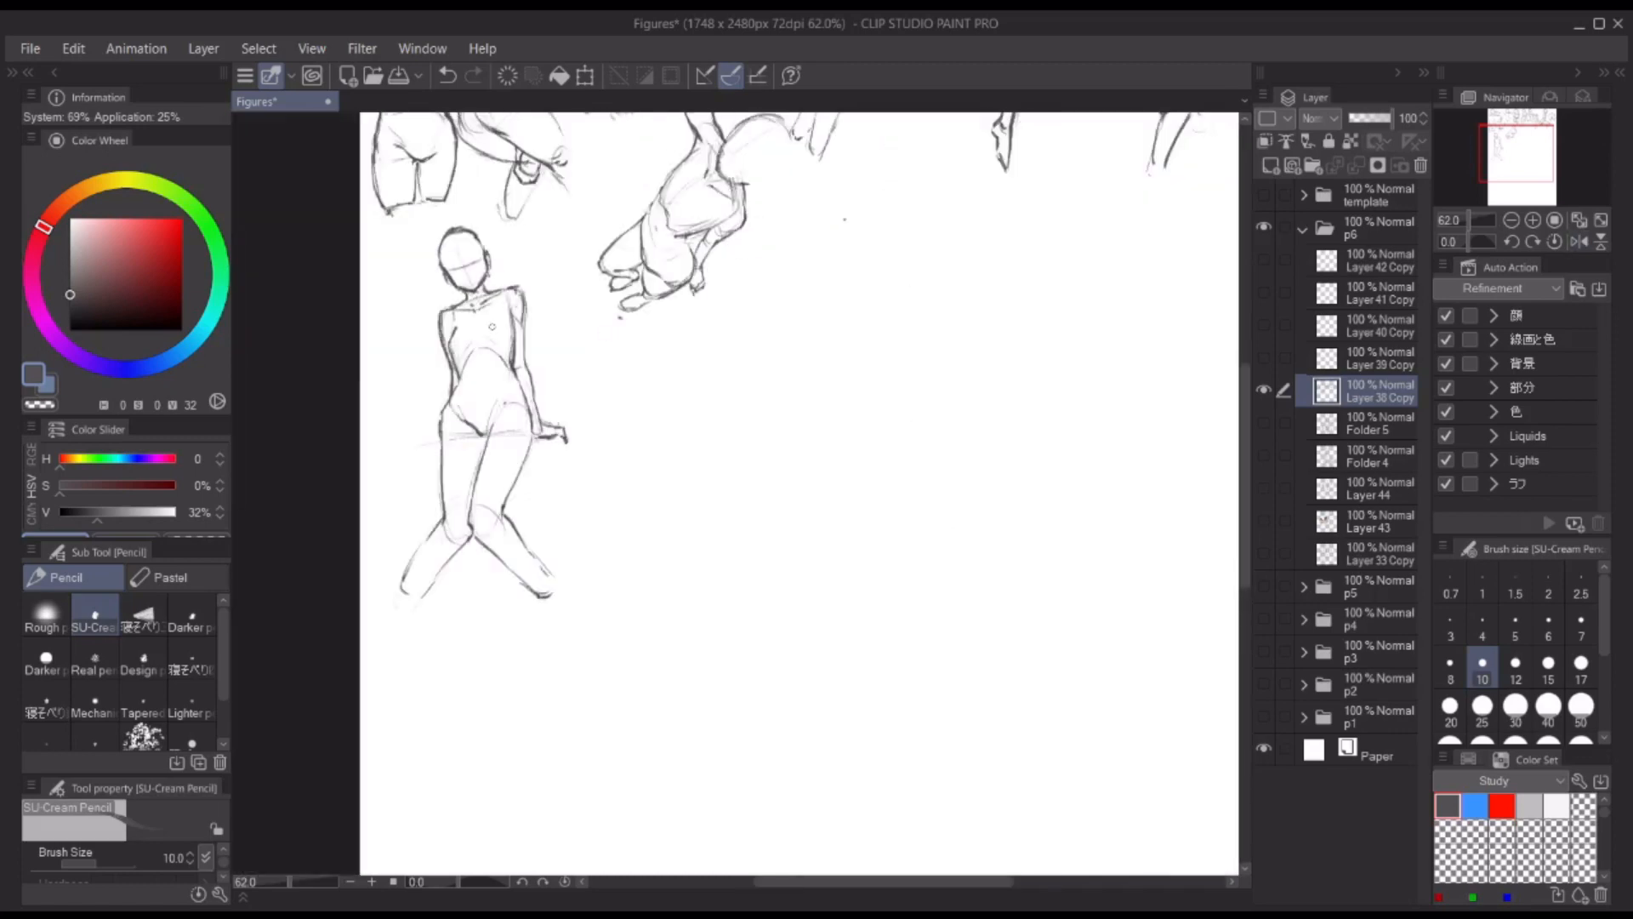
left_click_drag(515, 332, 526, 406)
Step: Darken the knee junction, outer hip and lower leg, and refine the pelvis lines
left_click_drag(467, 526, 472, 541)
left_click_drag(442, 409, 441, 477)
mouse_move(443, 502)
left_mouse_down()
mouse_move(416, 553)
mouse_move(426, 595)
left_mouse_up()
scroll(570, 389, "down", 3)
left_click_drag(828, 380, 810, 387)
scroll(477, 424, "up", 3)
left_click_drag(486, 406, 518, 427)
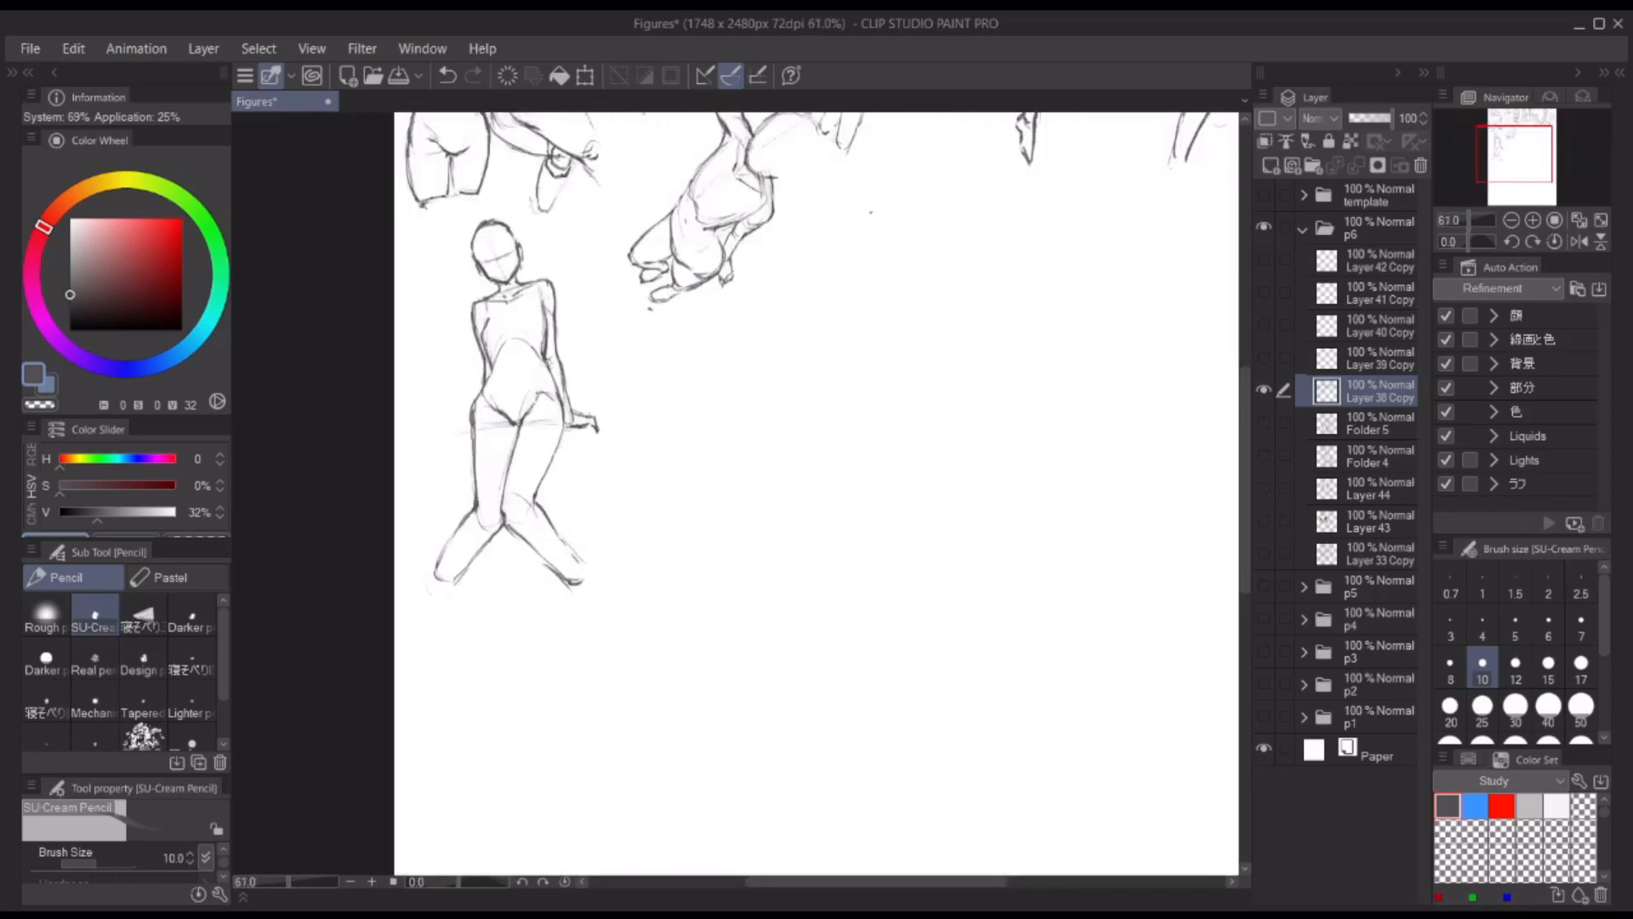
scroll(870, 212, "down", 4)
scroll(756, 343, "up", 2)
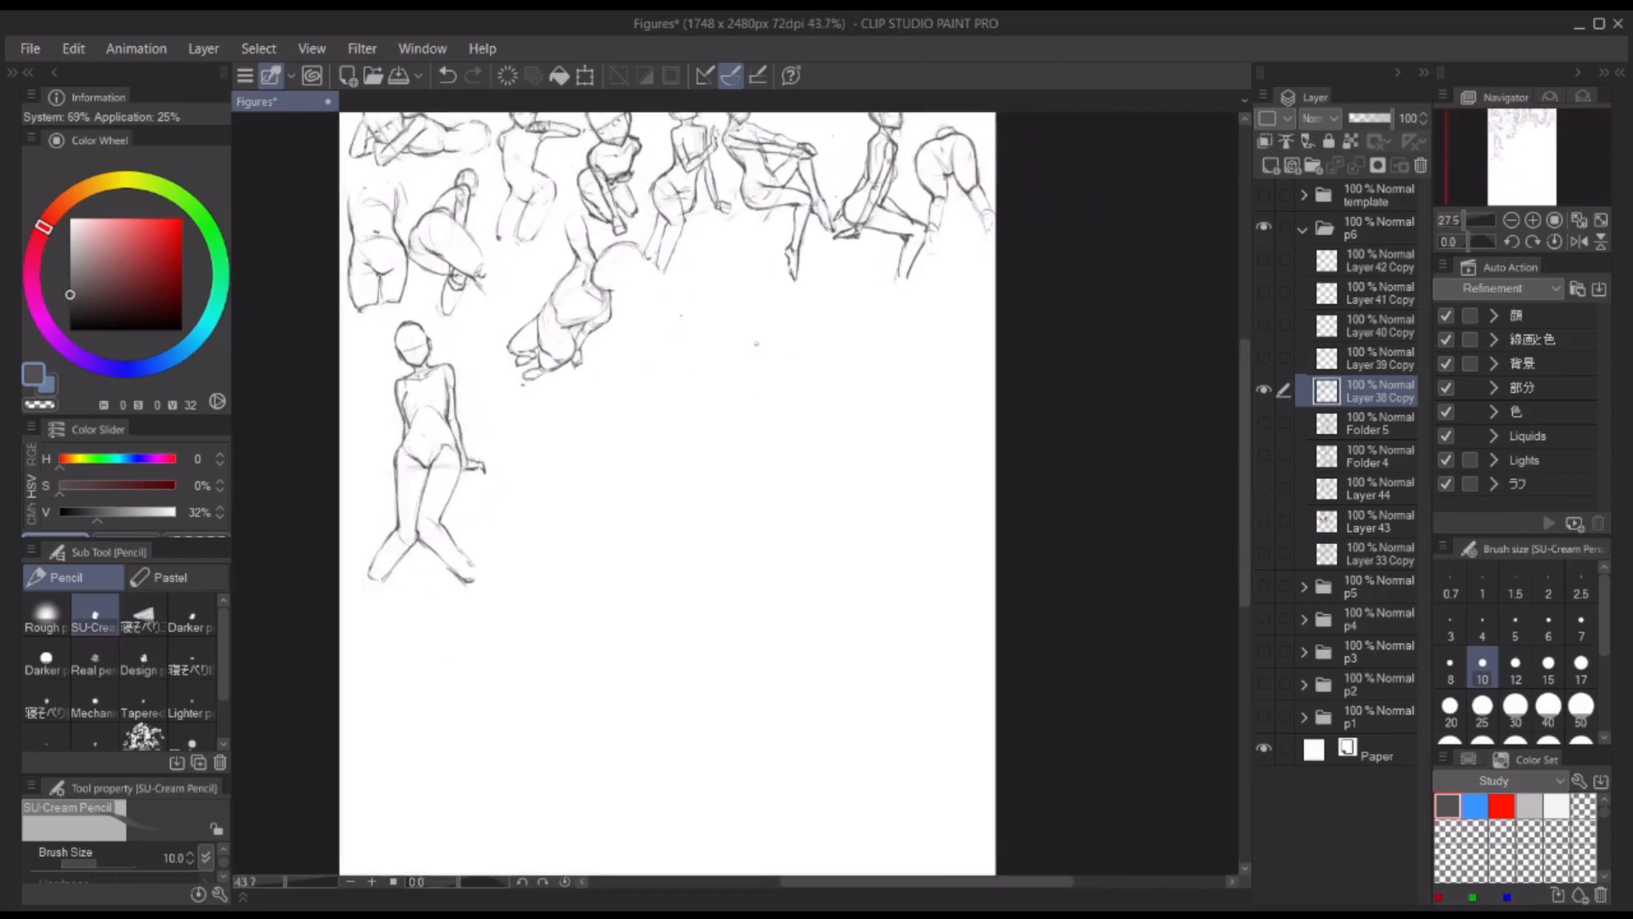
Step: Lasso the whole new figure and transform it to sit slightly lower on the page
key("m")
mouse_move(393, 284)
left_mouse_down()
mouse_move(408, 643)
mouse_move(399, 285)
left_mouse_up()
key("ctrl+t")
left_click_drag(455, 481, 465, 479)
key("Return")
key("ctrl+d")
Step: Choose the light grey swatch and group Layer 38 Copy in a folder with a new shading layer beneath it
key("x")
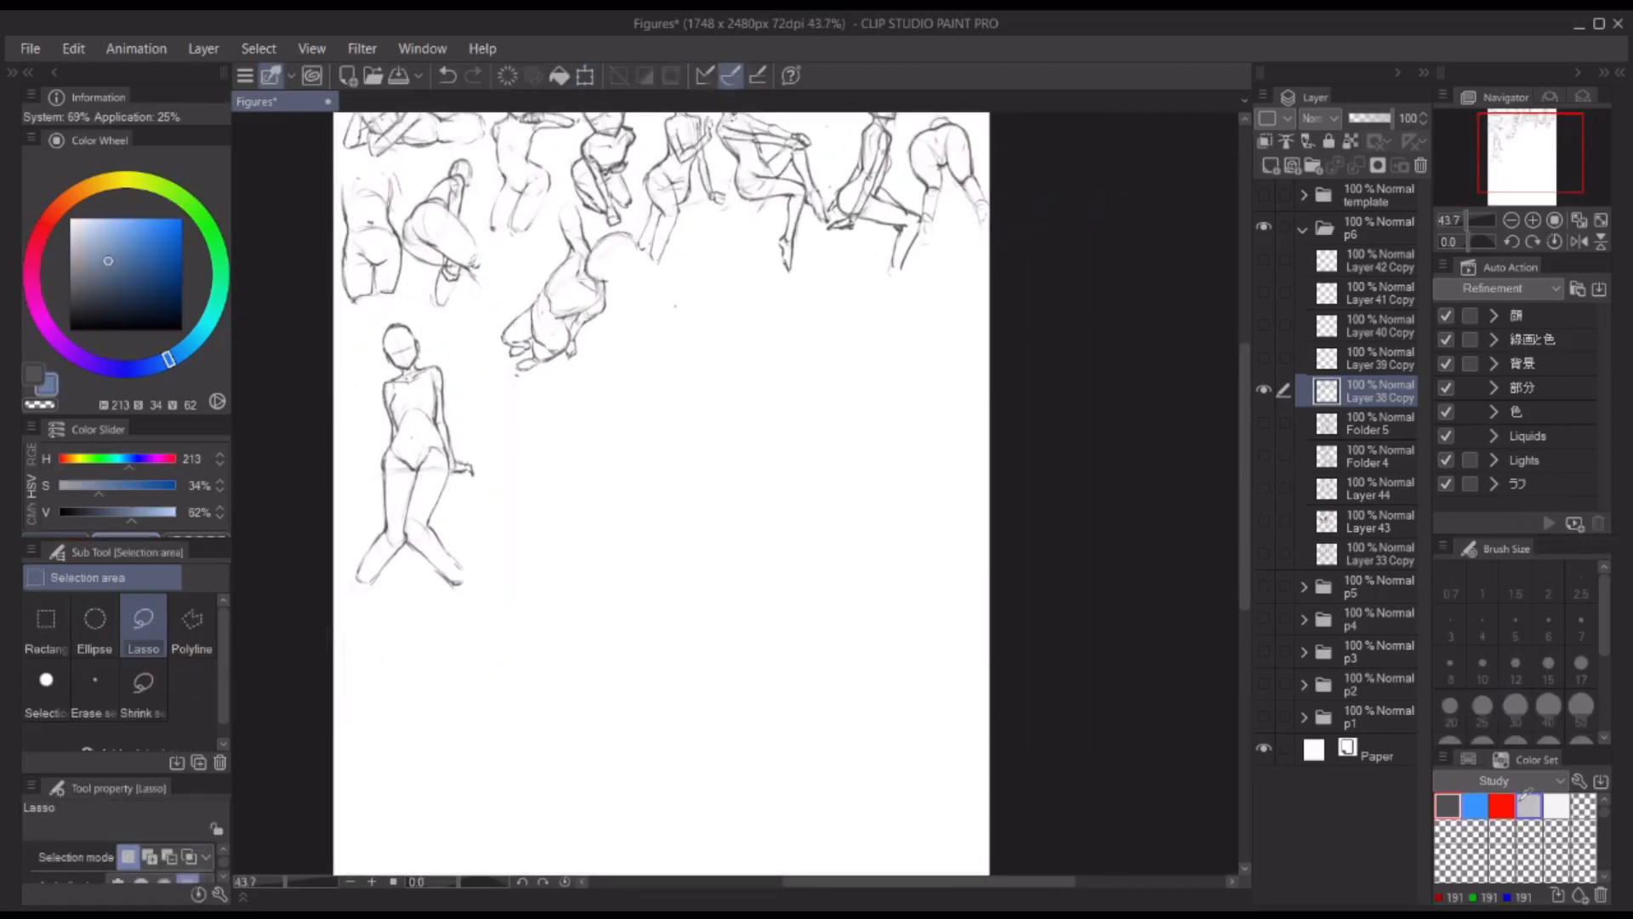
left_click(1528, 804)
left_click(1378, 423)
key("ctrl+shift+n")
left_click(1378, 390, "shift")
key("ctrl+g")
left_click(1372, 458)
Step: Shade the figure's neck, face and torso sides in light grey with THE GOD BRUSH
key("b")
scroll(385, 366, "up", 4)
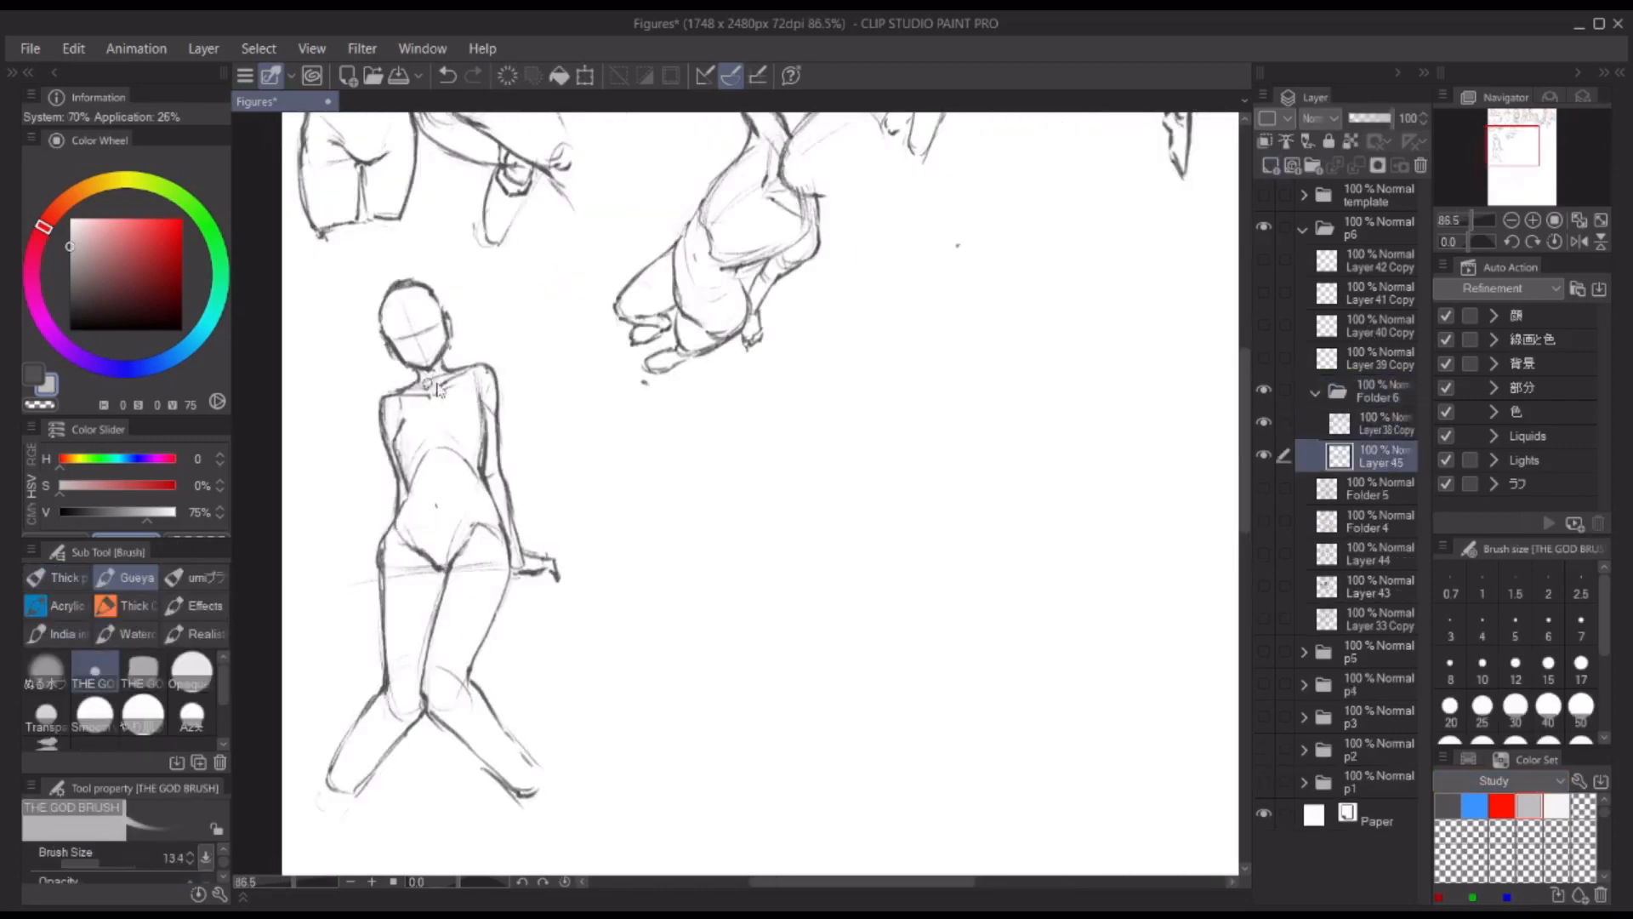
left_click_drag(428, 385, 447, 383)
key("bracketright")
left_click_drag(393, 325, 432, 356)
key("bracketleft")
left_click_drag(414, 431, 404, 500)
left_click_drag(483, 395, 495, 478)
Step: Shade the waist, lower belly and arm edge in grey with a larger brush
key("bracketright")
left_click_drag(404, 438, 406, 499)
mouse_move(403, 500)
left_mouse_down()
mouse_move(385, 557)
mouse_move(460, 548)
left_mouse_up()
mouse_move(486, 430)
left_mouse_down()
mouse_move(479, 489)
mouse_move(519, 568)
mouse_move(496, 450)
left_mouse_up()
key("c")
key("c")
Step: Shade the inner thighs and both lower legs in grey, enlarging the brush for the broad areas
left_click_drag(437, 568, 433, 639)
left_click_drag(503, 549, 489, 634)
key("bracketright")
left_click_drag(435, 699, 519, 787)
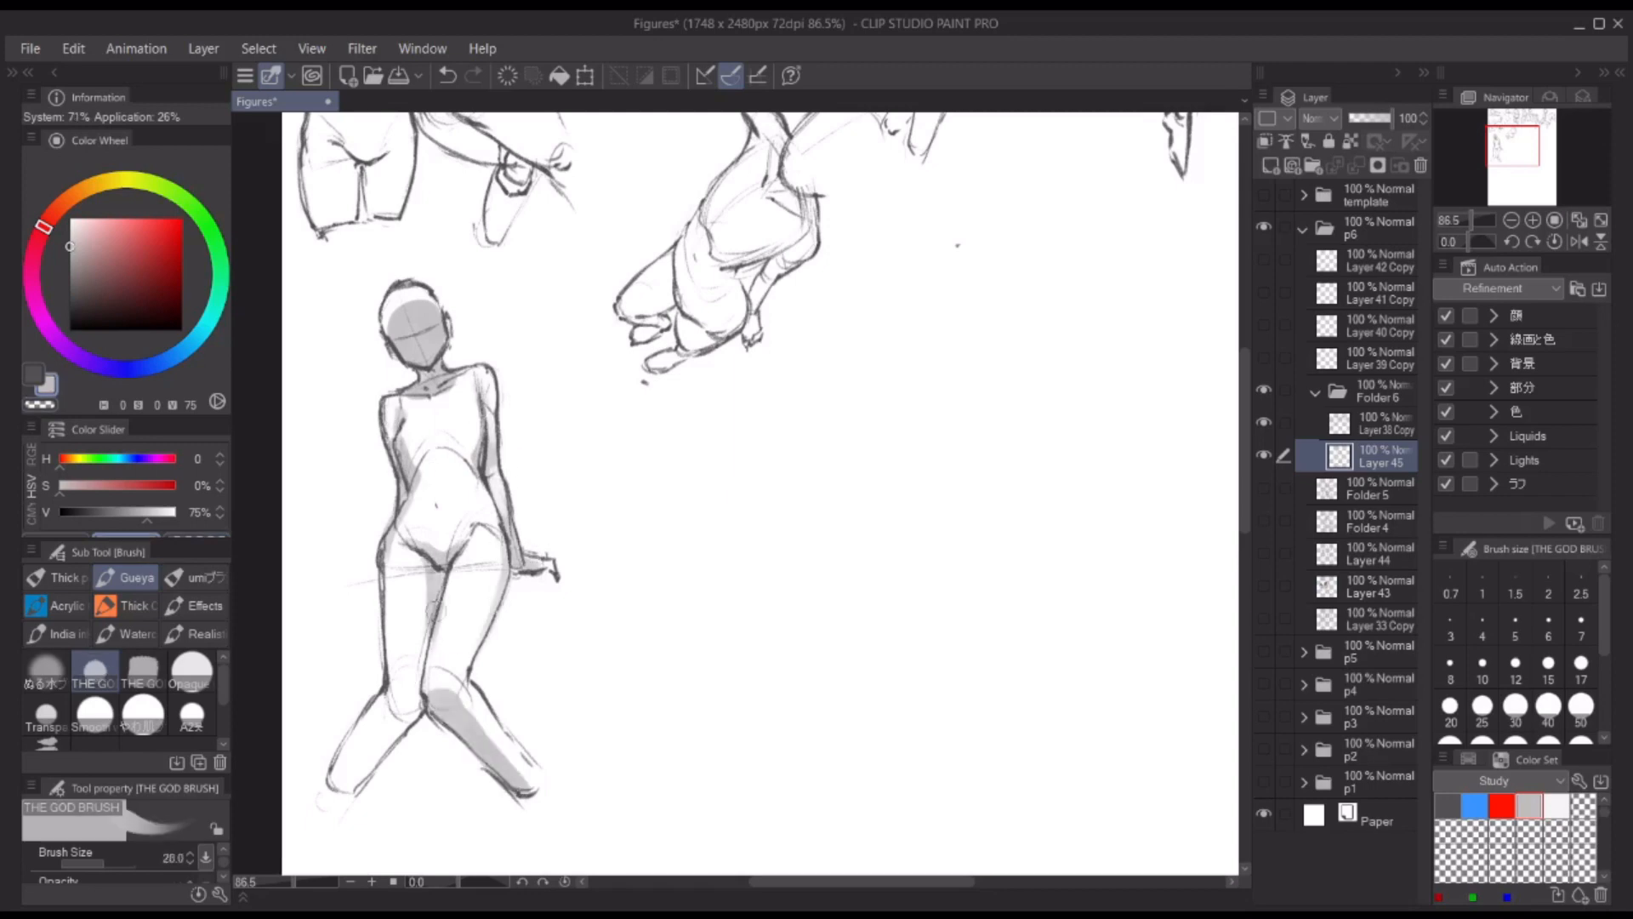
key("bracketright")
mouse_move(436, 611)
left_mouse_down()
mouse_move(427, 685)
mouse_move(349, 778)
left_mouse_up()
scroll(748, 528, "down", 5)
left_click_drag(783, 511, 665, 527)
Step: Return to the line layer with the dark SU-Cream Pencil and sketch a light oval head beside the shaded figure
key("alt+bracketright")
key("x")
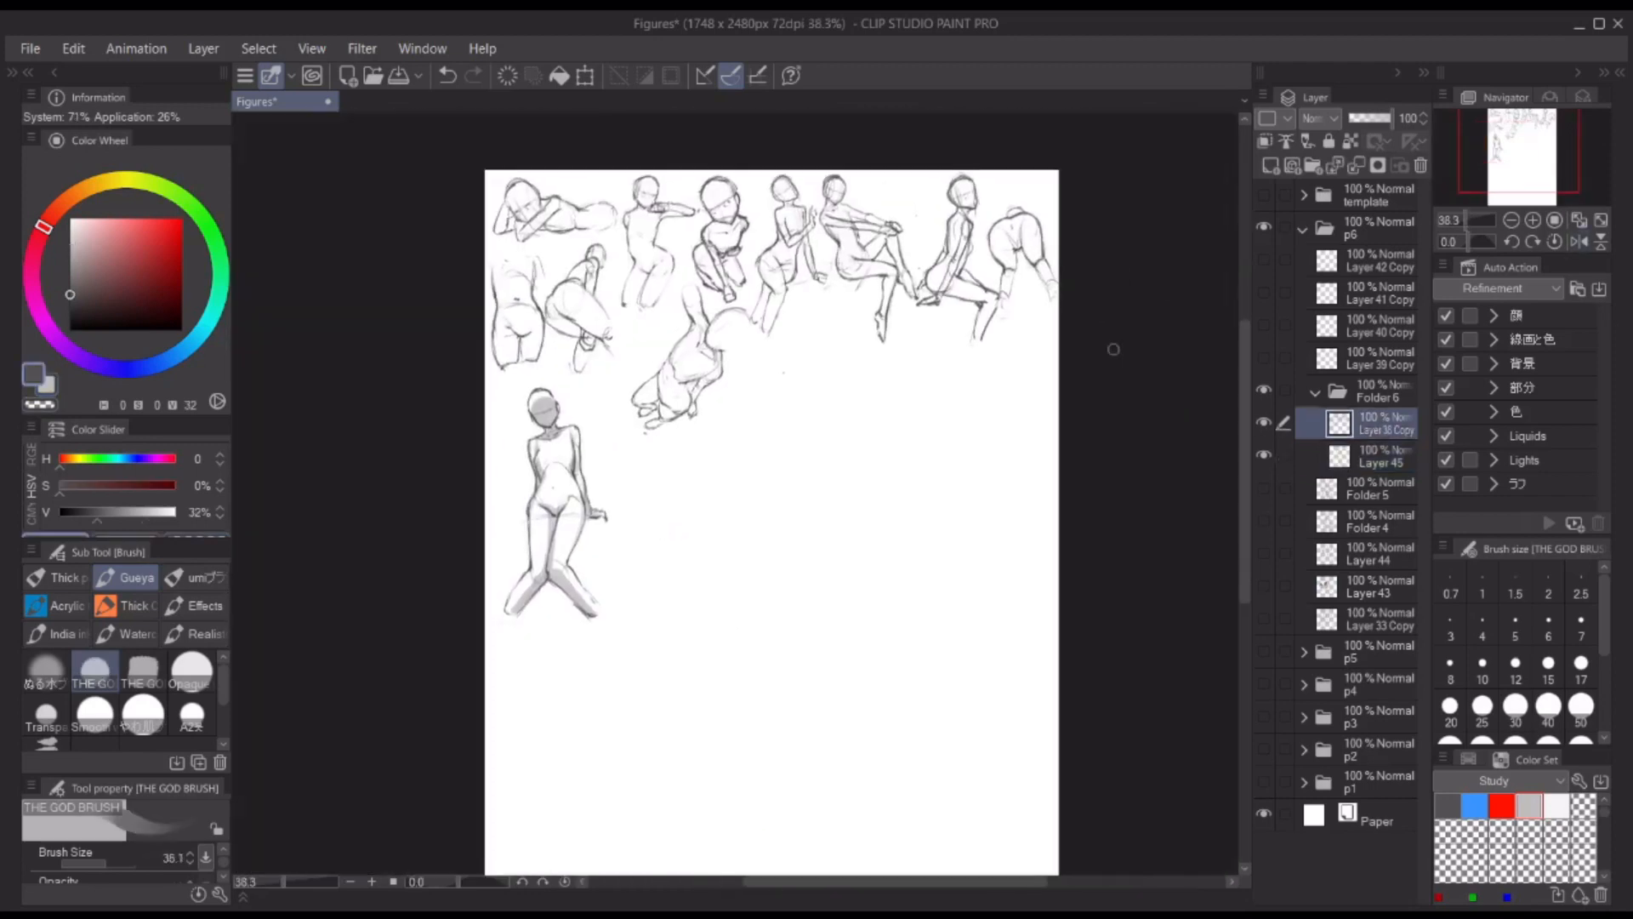
key("p")
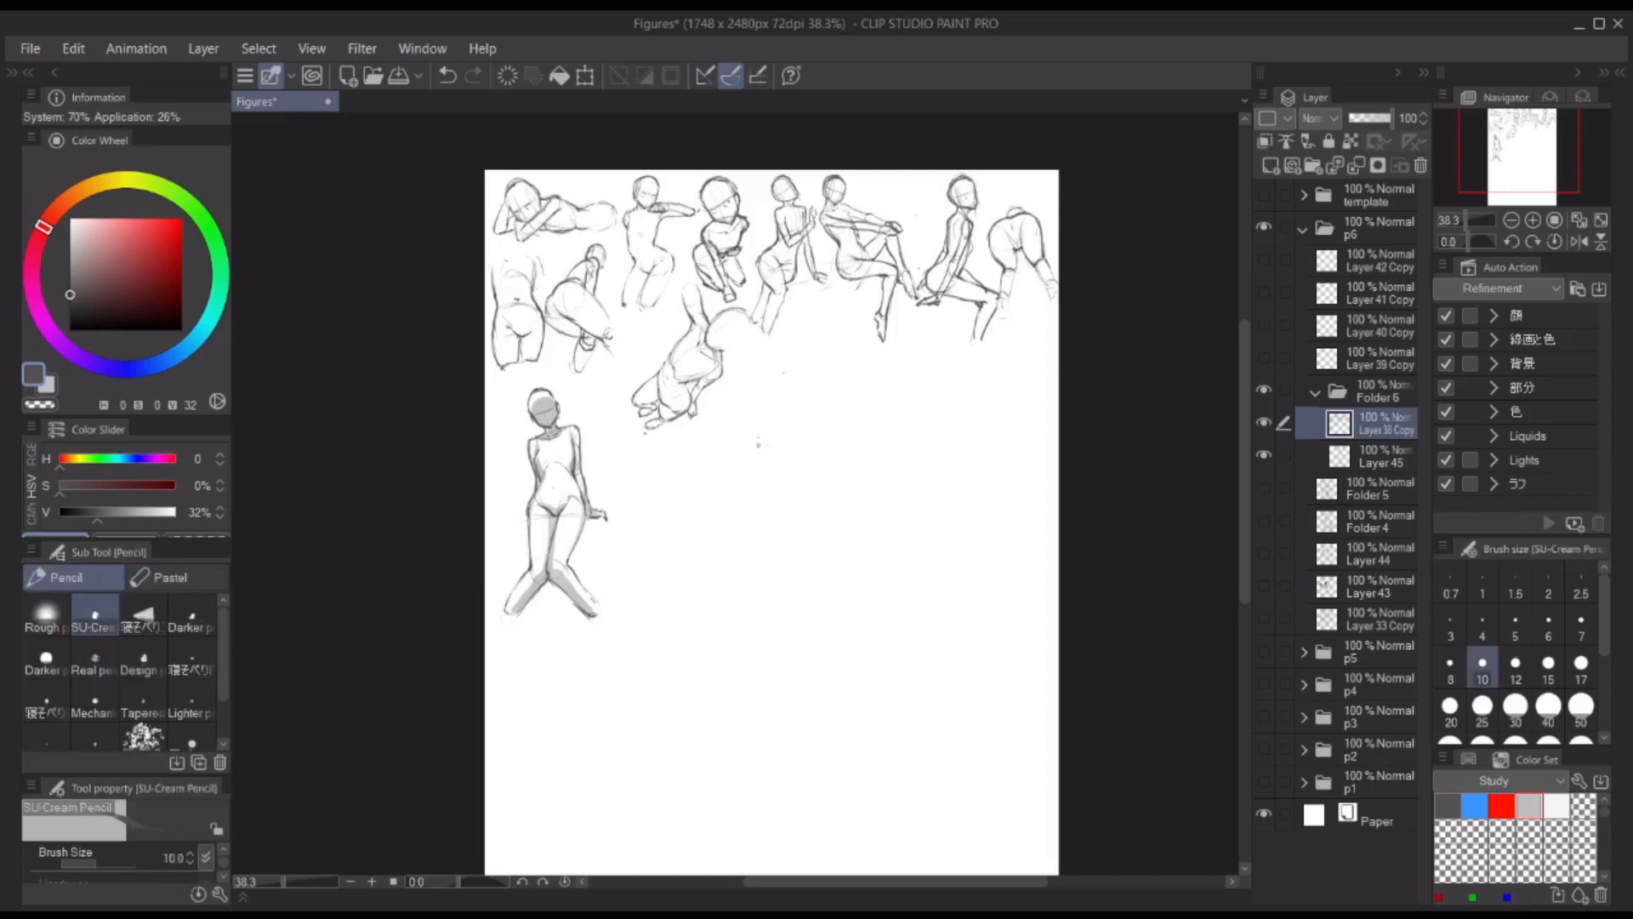
scroll(824, 449, "up", 4)
left_click_drag(823, 449, 850, 434)
scroll(850, 434, "down", 7)
left_click_drag(850, 600, 762, 505)
left_click_drag(755, 363, 746, 279)
left_click_drag(609, 241, 609, 303)
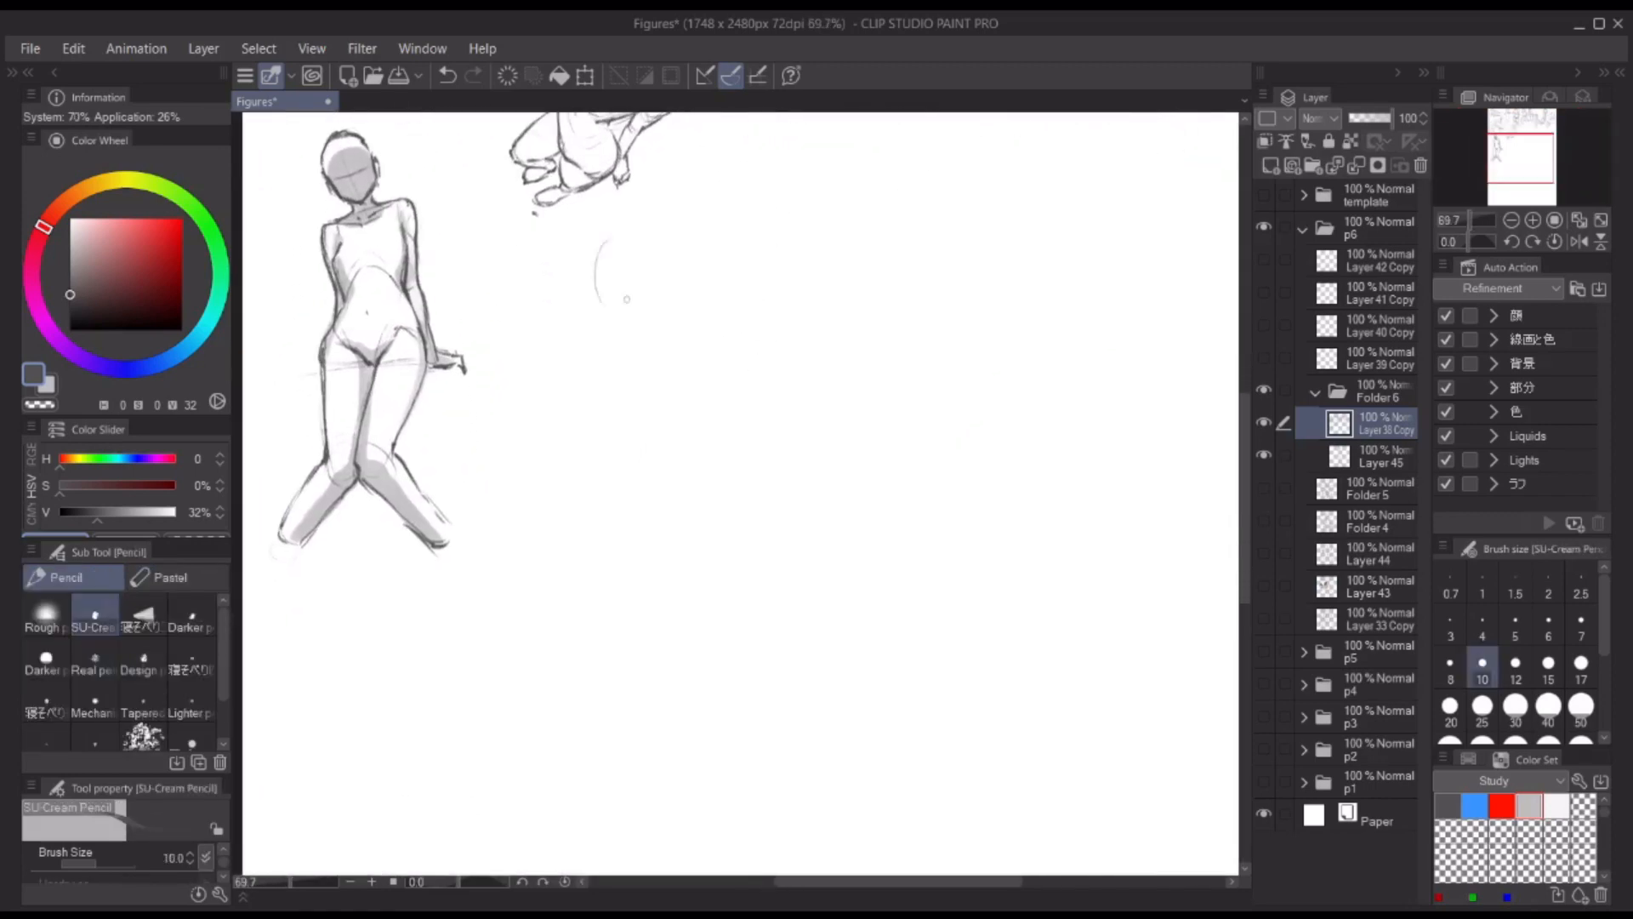
key("ctrl+z")
mouse_move(667, 245)
left_mouse_down()
mouse_move(649, 298)
mouse_move(631, 299)
left_mouse_up()
left_click_drag(627, 304, 588, 358)
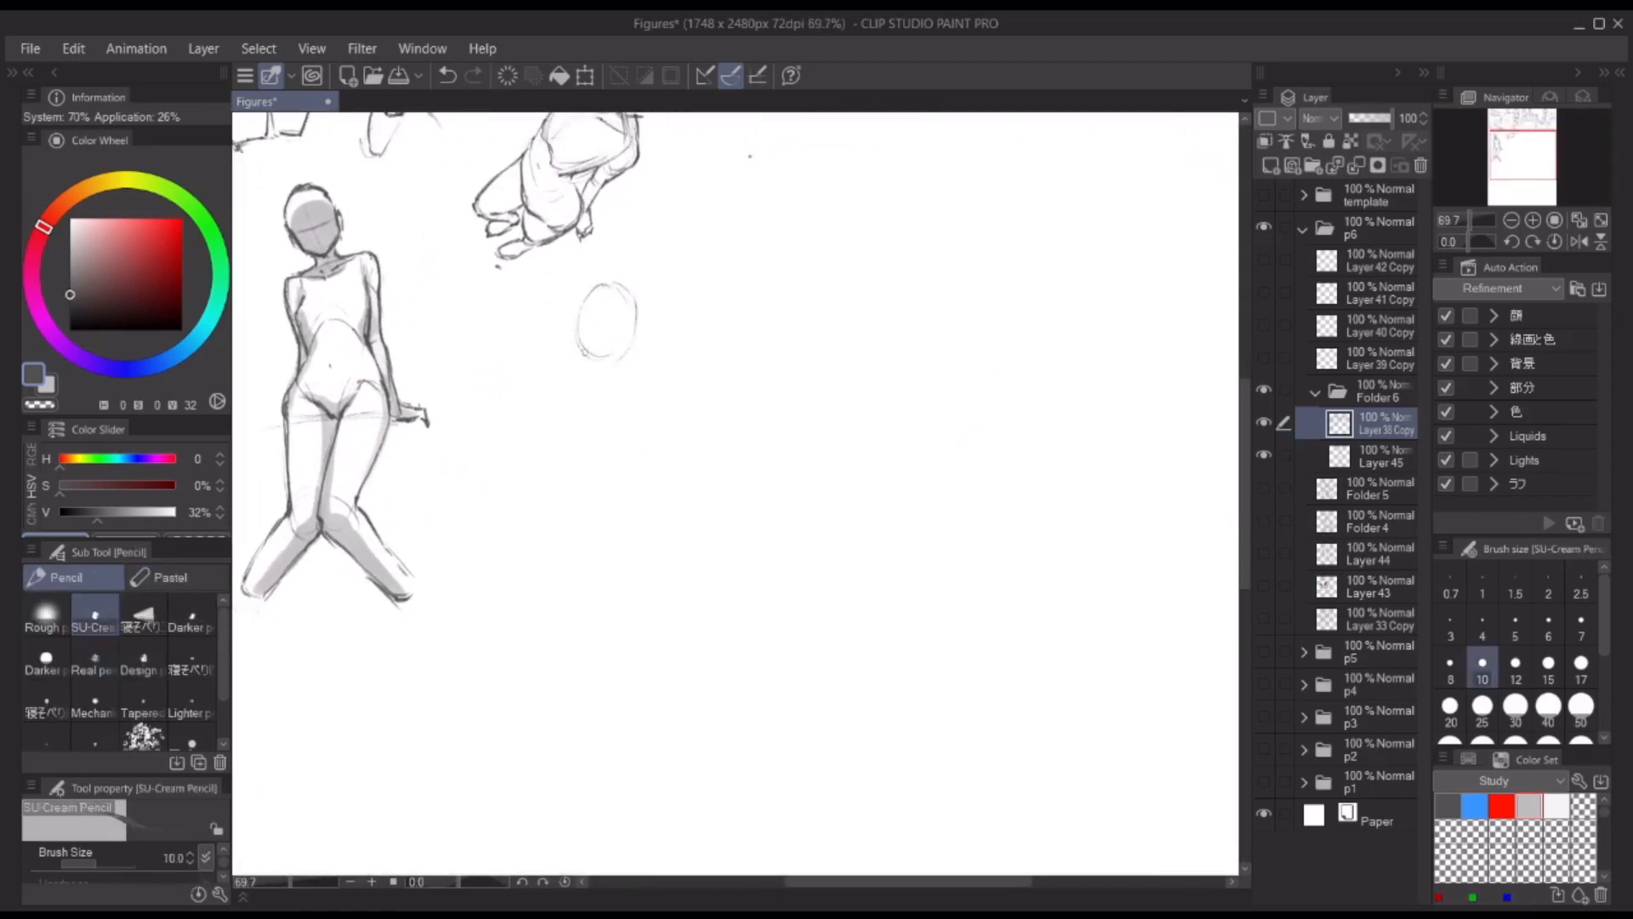
Step: Darken the second head's outline and add its side plane and tilted facial guidelines
mouse_move(601, 287)
left_mouse_down()
mouse_move(585, 342)
mouse_move(586, 323)
left_mouse_up()
left_click_drag(583, 342, 626, 362)
mouse_move(593, 287)
left_mouse_down()
mouse_move(644, 321)
mouse_move(579, 344)
left_mouse_up()
mouse_move(573, 313)
left_mouse_down()
mouse_move(617, 277)
mouse_move(629, 289)
left_mouse_up()
mouse_move(598, 301)
left_mouse_down()
mouse_move(582, 338)
mouse_move(633, 398)
mouse_move(616, 386)
left_mouse_up()
key("ctrl+z")
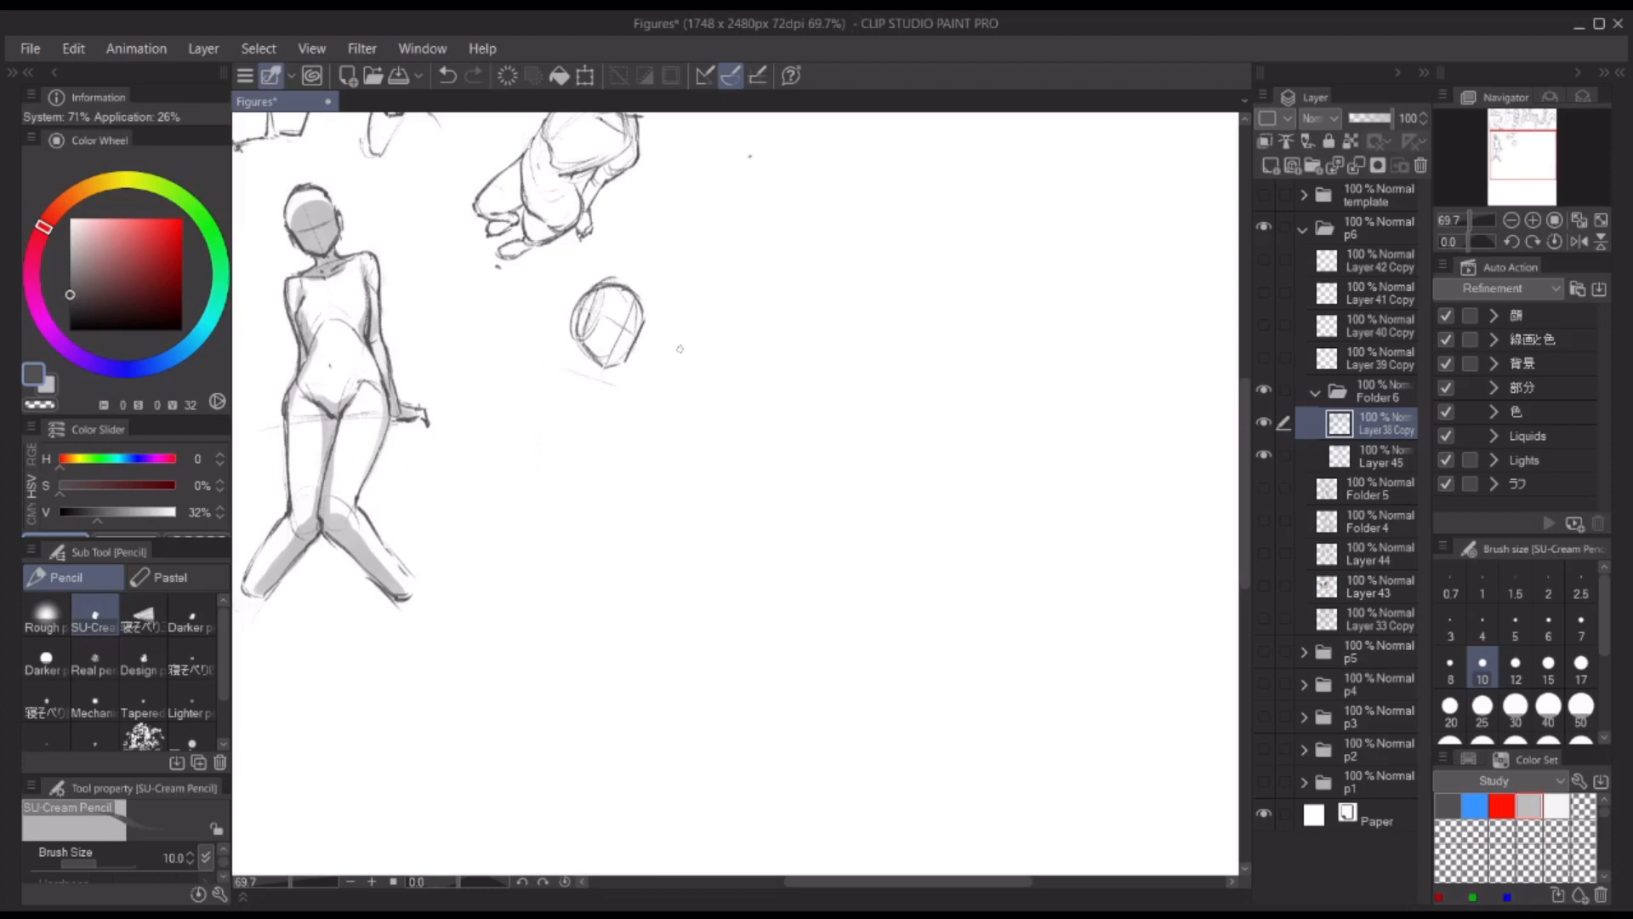
Step: Sketch both torso sides and the lower hip curve beneath the second head
mouse_move(603, 507)
left_mouse_down()
mouse_move(678, 539)
mouse_move(674, 581)
left_mouse_up()
key("ctrl+z")
key("ctrl+z")
left_click_drag(555, 384, 569, 500)
left_click_drag(629, 393, 649, 509)
left_click_drag(555, 397, 565, 474)
left_click_drag(577, 541, 653, 588)
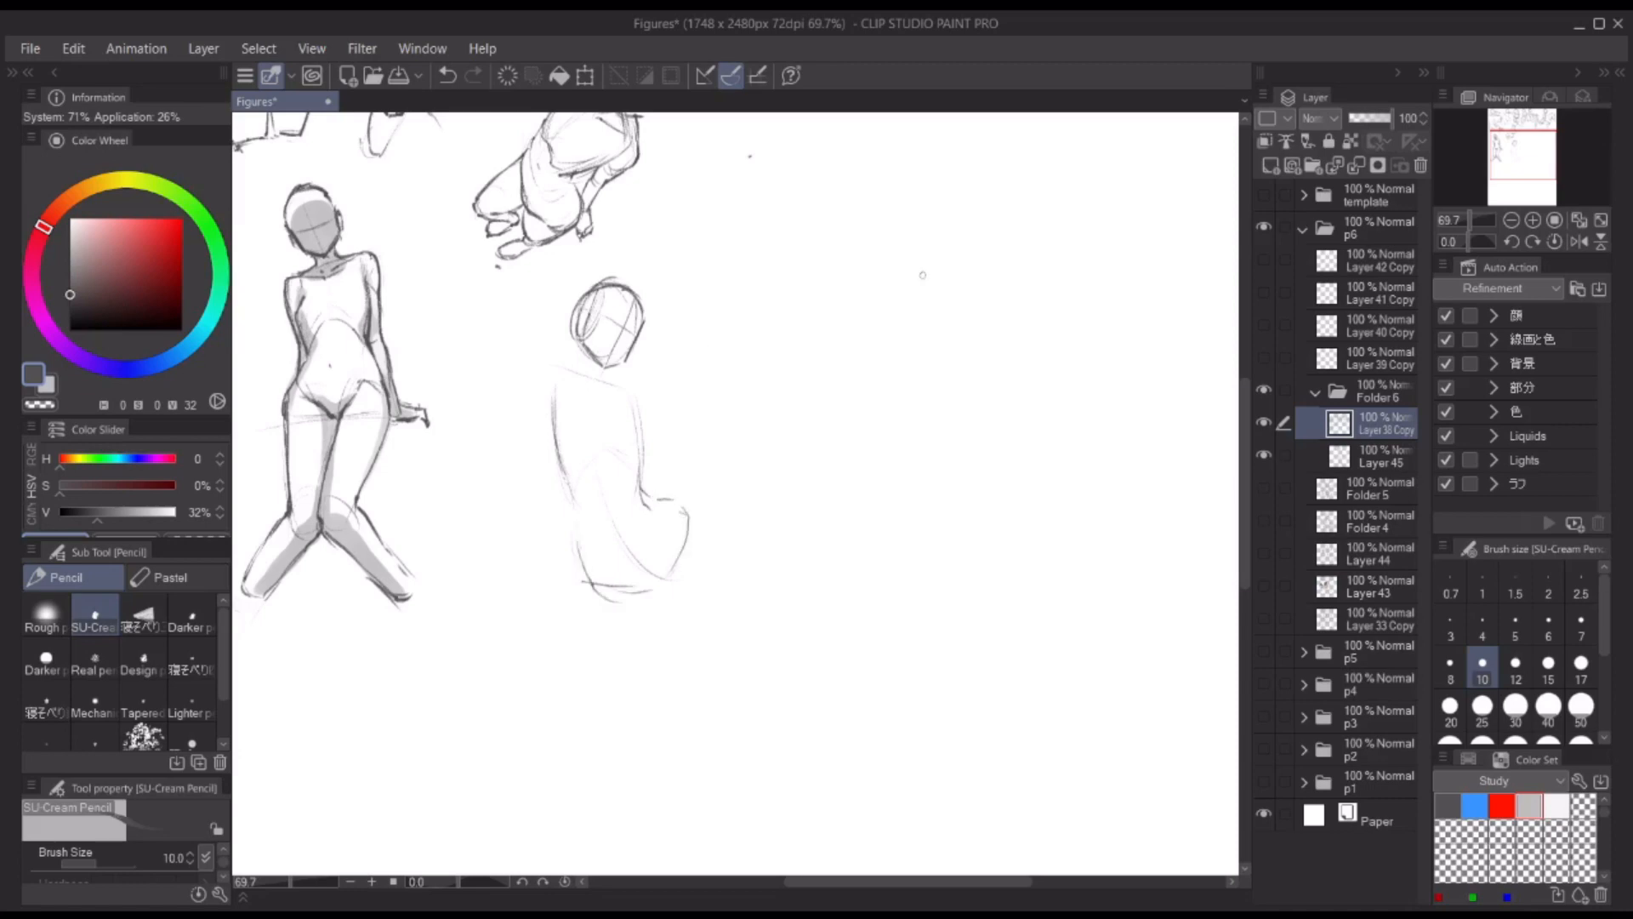
Step: Redraw the waist arc and define the second figure's back and pelvis curves
key("ctrl+z")
left_click_drag(603, 460, 643, 489)
mouse_move(638, 407)
left_mouse_down()
mouse_move(642, 472)
mouse_move(585, 568)
left_mouse_up()
left_click_drag(599, 407, 598, 455)
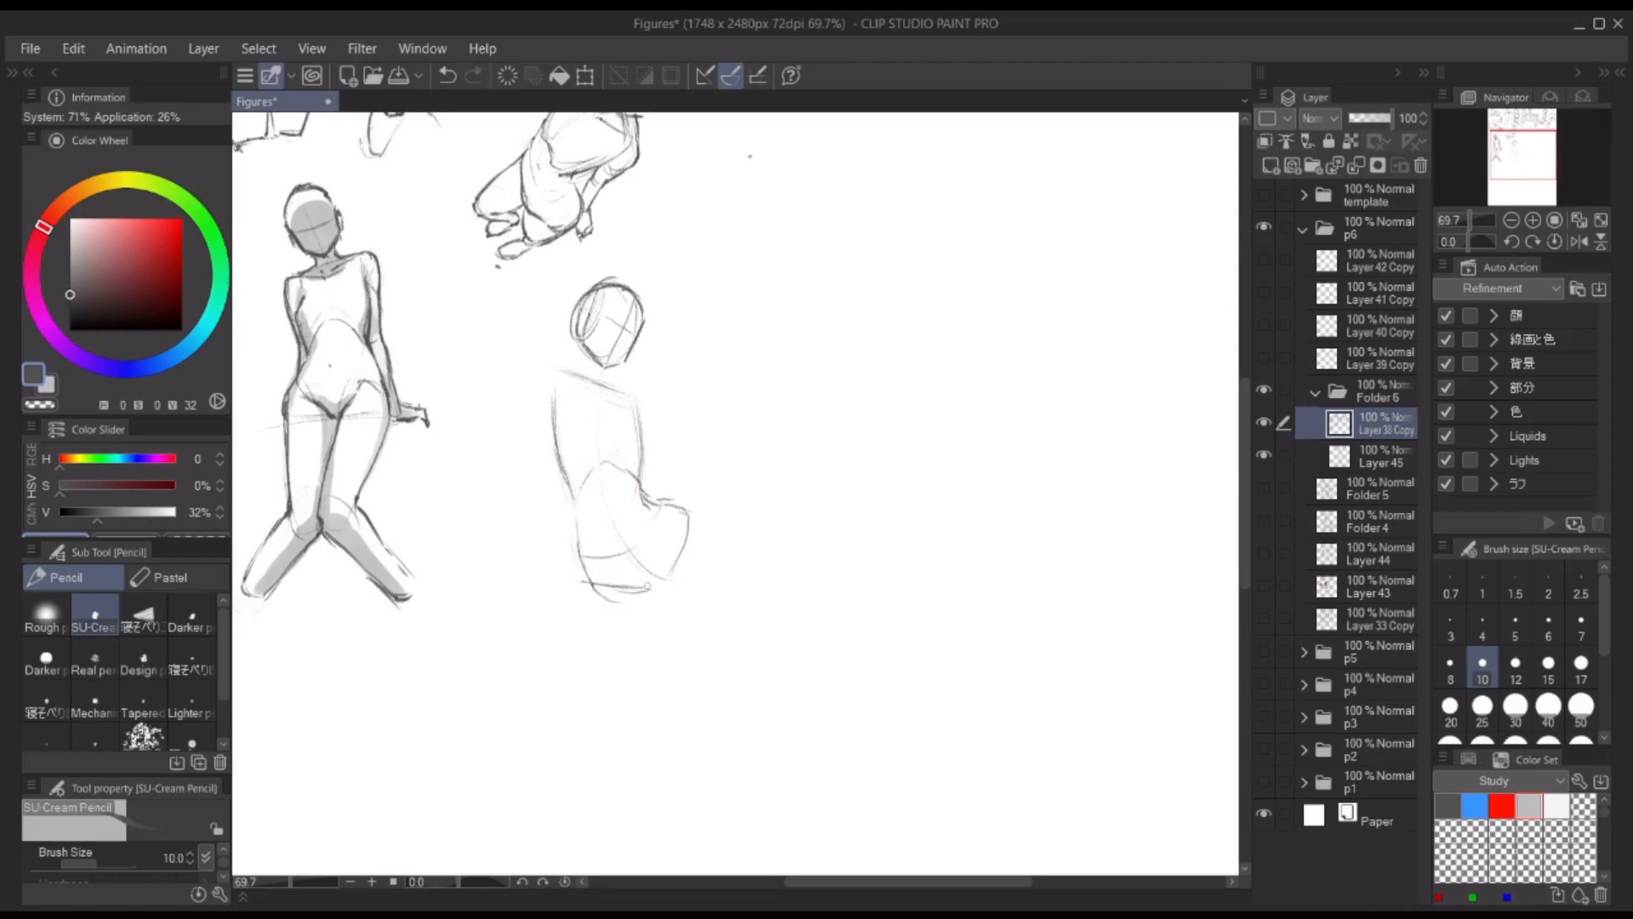
Step: Block in both thighs of the second figure, cutting them off above the knees
left_click_drag(602, 669, 625, 678)
left_click_drag(583, 590, 596, 674)
left_click_drag(653, 501, 709, 640)
left_click_drag(697, 529, 710, 652)
left_click_drag(607, 663, 645, 660)
Step: Lasso the second figure's head and adjust its placement with a transform, checking the pose in mirrored view
key("h")
key("h")
left_click_drag(953, 364, 993, 372)
key("m")
left_click_drag(659, 259, 670, 259)
key("ctrl+t")
left_click_drag(713, 379, 666, 355)
left_click(628, 418)
key("ctrl+d")
key("h")
key("h")
Step: Sketch the second figure's raised upper arm beside the head and darken the torso edge below it
key("p")
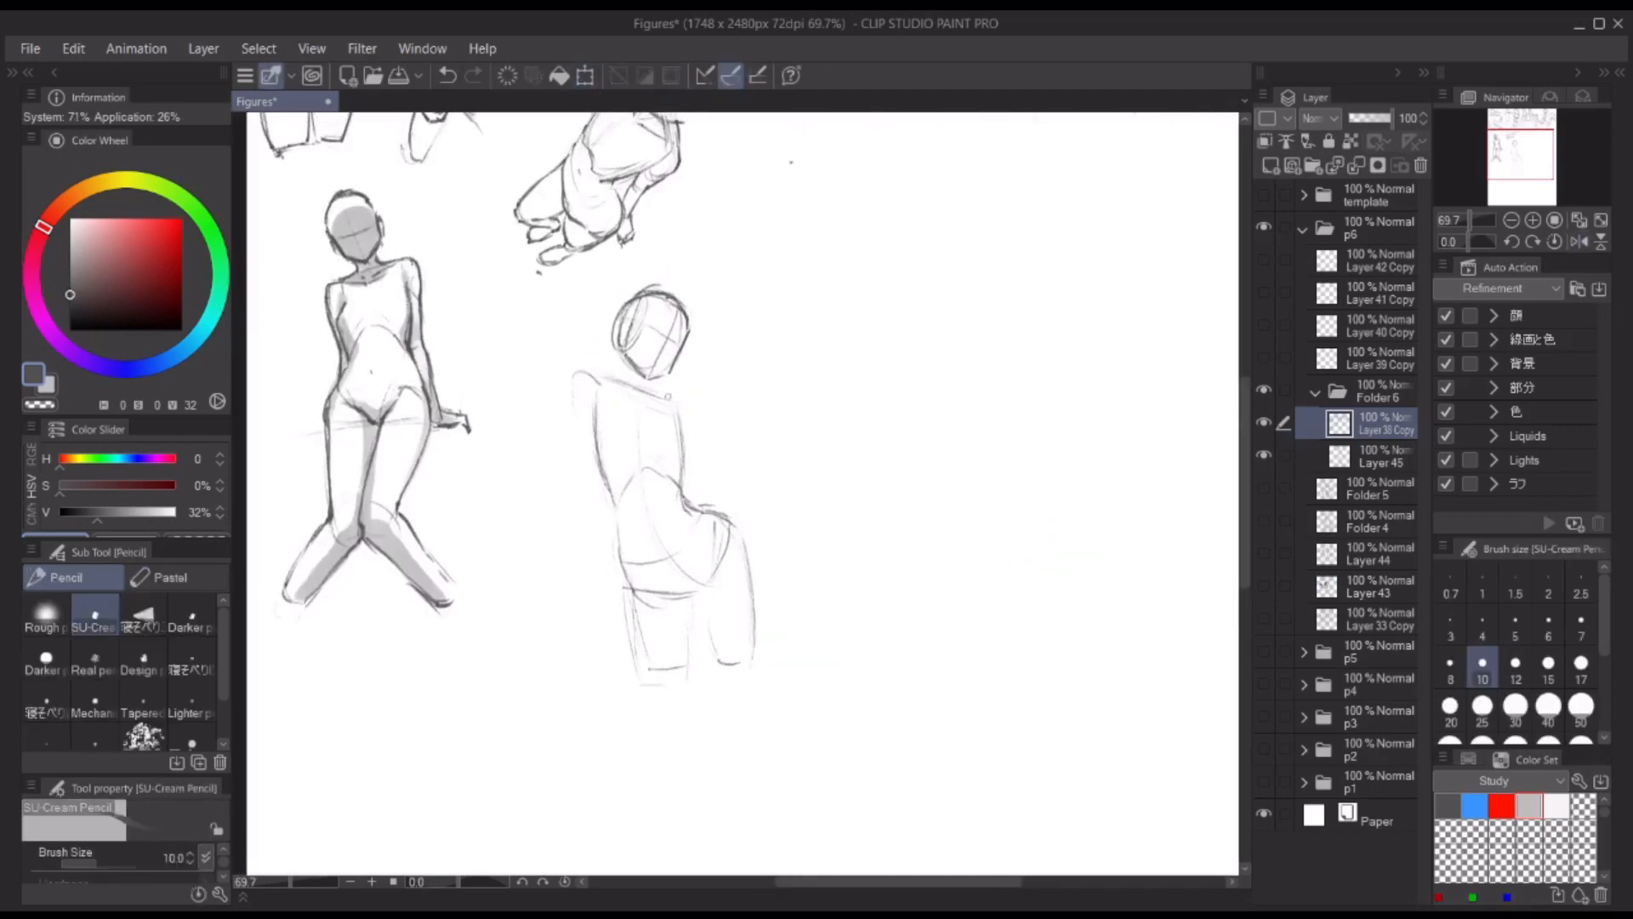
mouse_move(551, 288)
left_mouse_down()
mouse_move(569, 383)
mouse_move(586, 363)
left_mouse_up()
left_click_drag(546, 311, 597, 451)
key("ctrl+z")
mouse_move(582, 329)
left_mouse_down()
mouse_move(610, 381)
mouse_move(622, 517)
left_mouse_up()
Step: Draw the opposite bent forearm with its hand holding a rectangular phone beside the face
mouse_move(707, 372)
left_mouse_down()
mouse_move(718, 412)
mouse_move(704, 500)
left_mouse_up()
mouse_move(720, 420)
left_mouse_down()
mouse_move(709, 502)
mouse_move(714, 372)
left_mouse_up()
left_click_drag(716, 372, 725, 415)
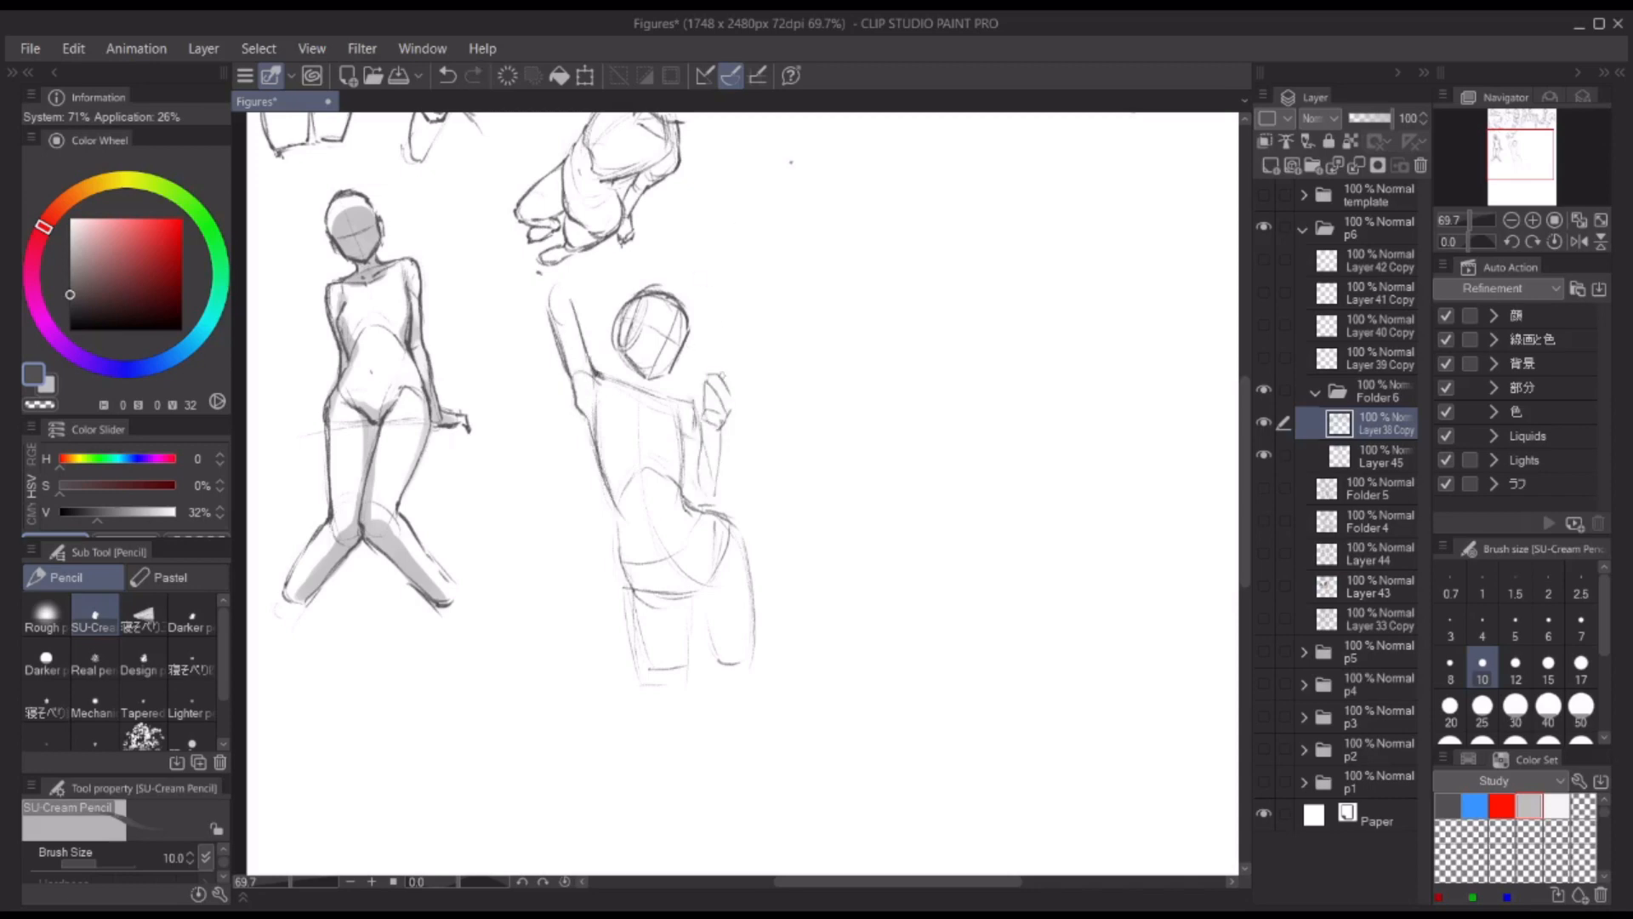
mouse_move(687, 340)
left_mouse_down()
mouse_move(721, 402)
mouse_move(685, 405)
left_mouse_up()
mouse_move(690, 340)
left_mouse_down()
mouse_move(720, 400)
mouse_move(728, 350)
mouse_move(712, 497)
left_mouse_up()
key("ctrl+z")
Step: Darken the phone-holding figure's waist and thigh outline, the thigh cut-off and the hip line
left_click_drag(585, 417, 640, 672)
left_click_drag(643, 681, 678, 672)
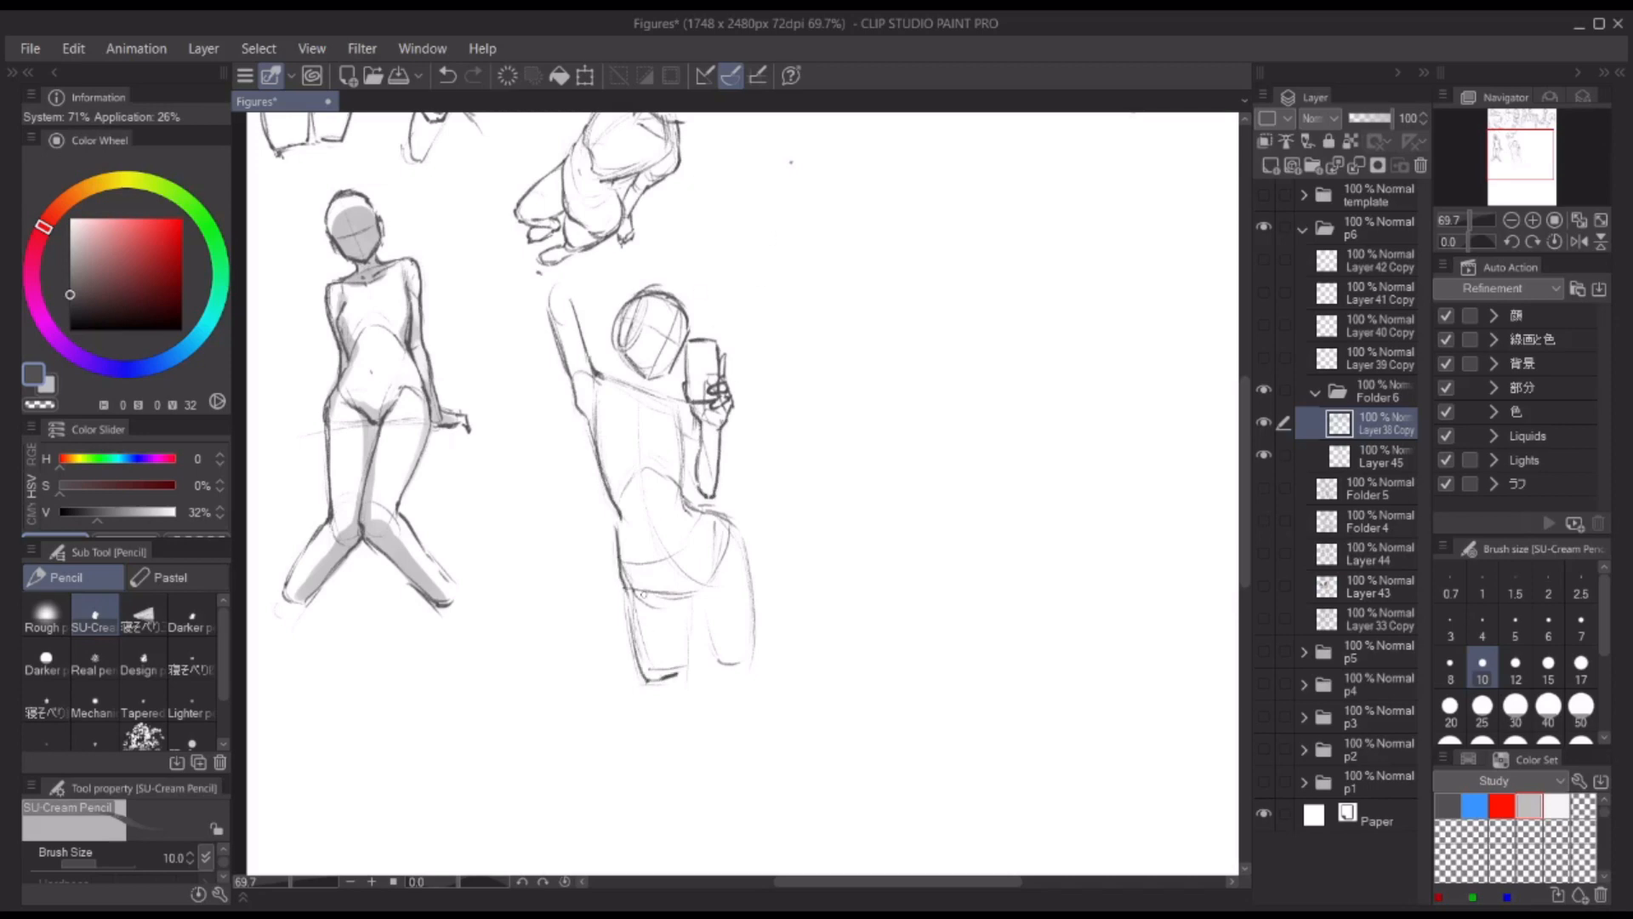
left_click_drag(643, 593, 712, 575)
Step: Draw and clean up the chest contours of the phone-holding figure
mouse_move(600, 420)
left_mouse_down()
mouse_move(626, 483)
mouse_move(655, 476)
left_mouse_up()
key("c")
key("c")
key("c")
key("c")
key("c")
mouse_move(652, 472)
left_mouse_down()
mouse_move(689, 476)
mouse_move(666, 484)
left_mouse_up()
key("c")
left_click_drag(689, 476, 701, 489)
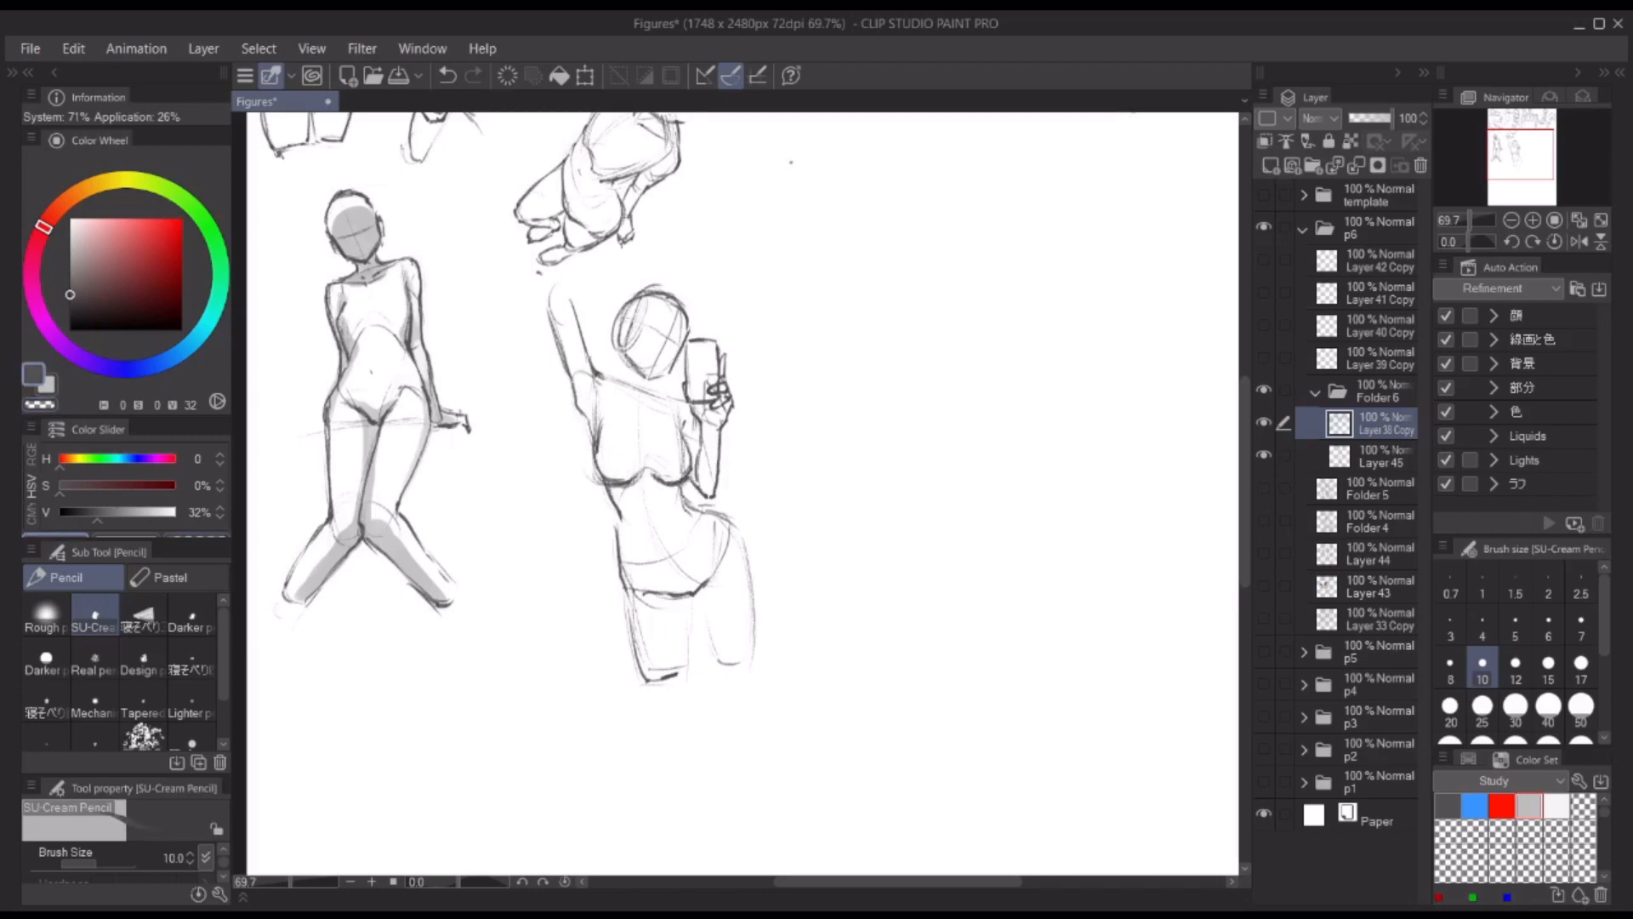
Step: Strengthen the phone-holding figure's head, neck and shoulder lines, and outline the raised arm
left_click_drag(632, 312, 617, 343)
mouse_move(628, 349)
left_mouse_down()
mouse_move(619, 377)
mouse_move(594, 366)
mouse_move(693, 404)
mouse_move(657, 405)
mouse_move(739, 453)
left_mouse_up()
scroll(634, 346, "up", 4)
scroll(762, 284, "down", 4)
scroll(749, 544, "up", 1)
left_click_drag(739, 408, 737, 456)
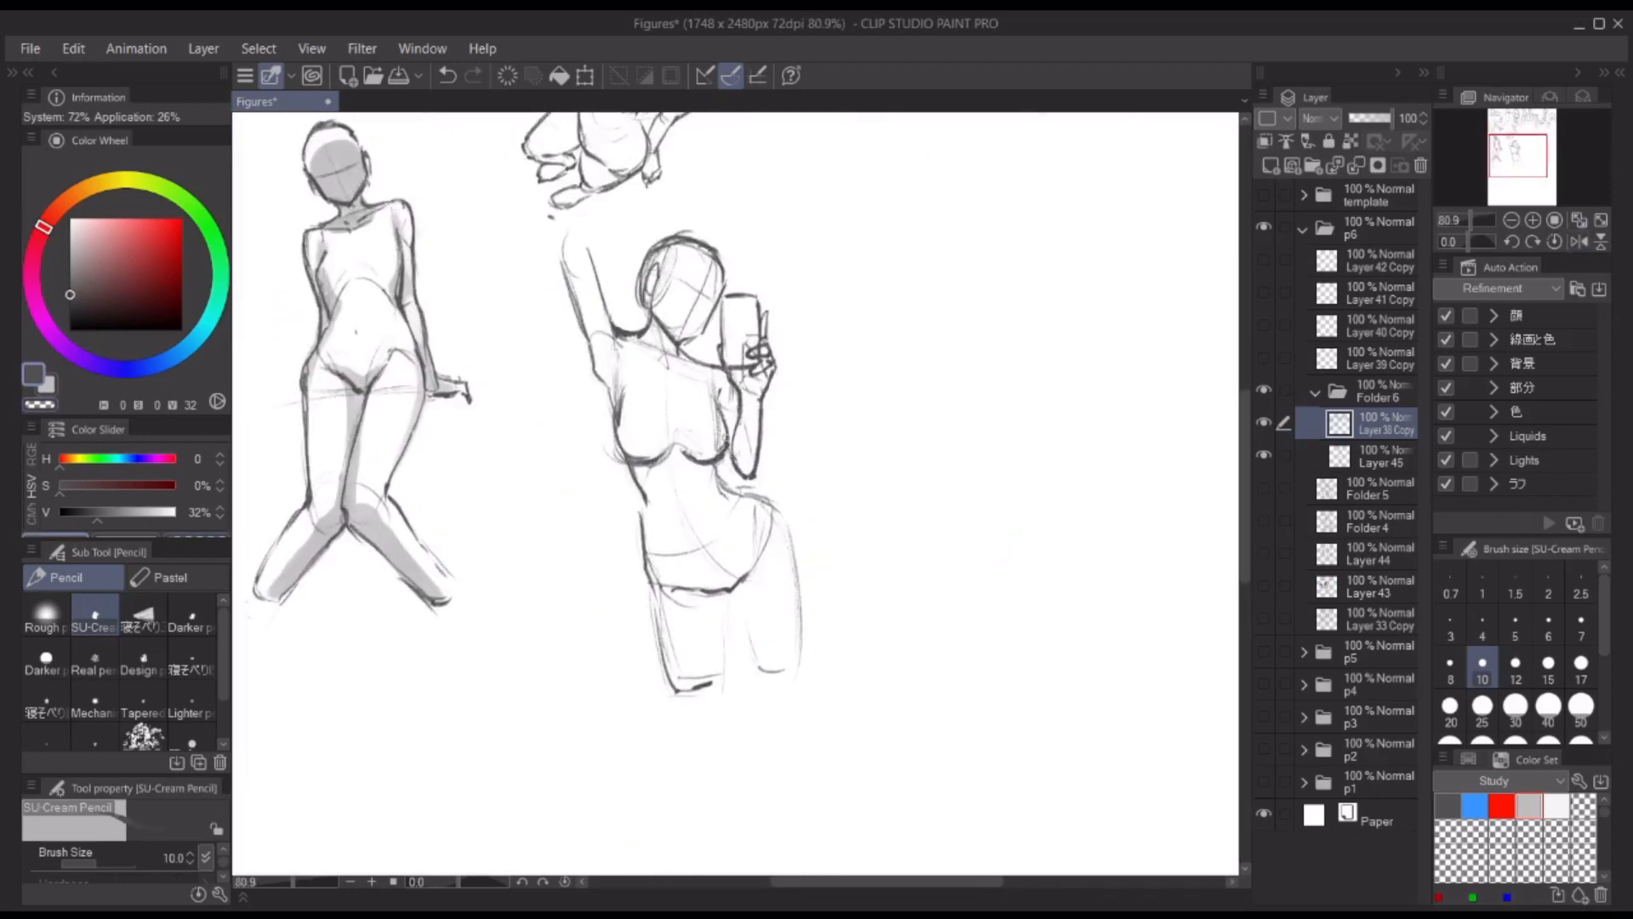
scroll(736, 493, "down", 2)
left_click_drag(599, 271, 650, 333)
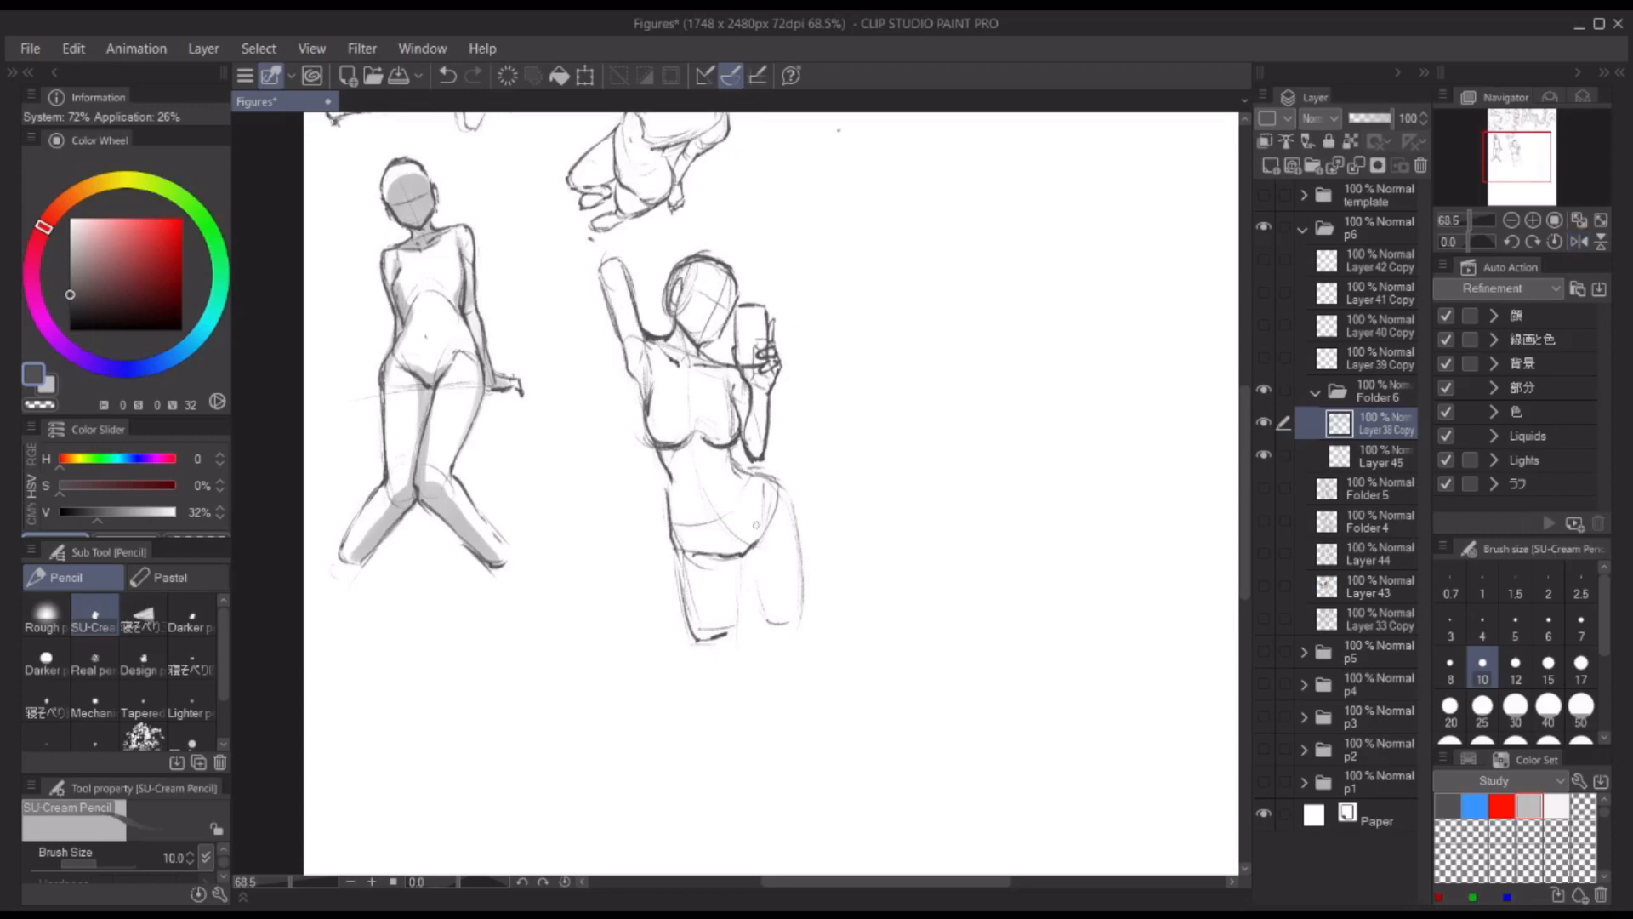
Step: Darken the hip curve and both thigh outlines of the phone-holding figure
left_click_drag(755, 543, 769, 522)
mouse_move(750, 554)
left_mouse_down()
mouse_move(763, 607)
mouse_move(789, 628)
left_mouse_up()
left_click_drag(789, 493, 802, 612)
mouse_move(674, 554)
left_mouse_down()
mouse_move(744, 589)
mouse_move(700, 639)
left_mouse_up()
left_click_drag(736, 556, 716, 631)
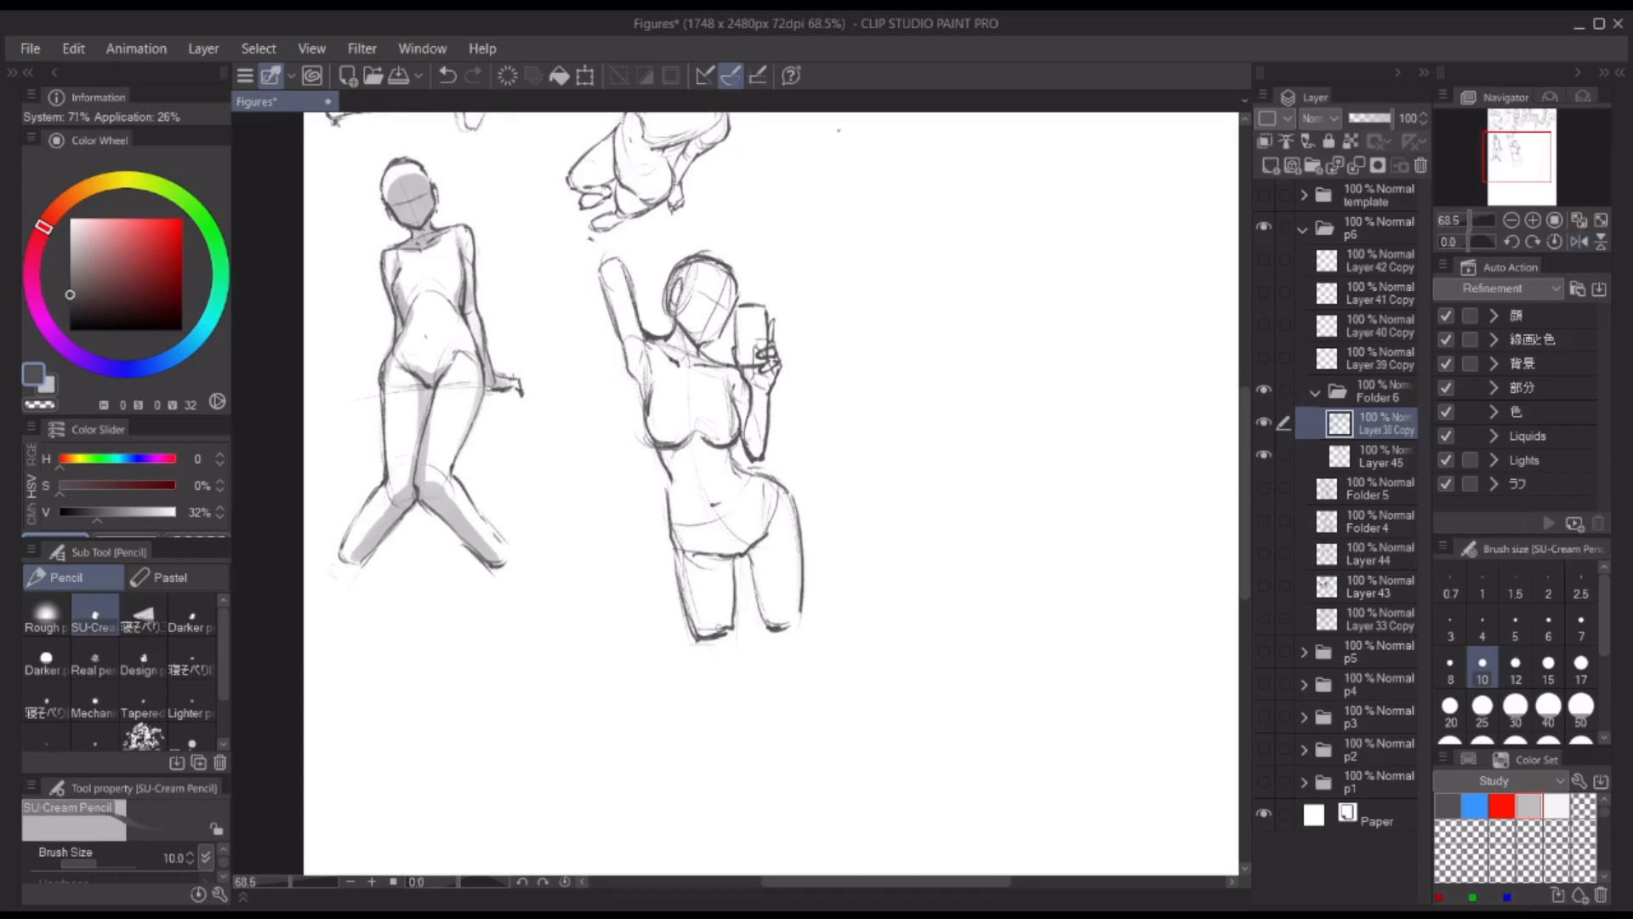
Step: Check the phone-holding figure in mirrored view and clean up its arm and torso lines
key("h")
key("h")
key("ctrl+z")
mouse_move(617, 272)
left_mouse_down()
mouse_move(683, 451)
mouse_move(693, 557)
left_mouse_up()
key("c")
key("c")
key("c")
key("c")
key("c")
key("c")
left_click_drag(747, 450, 763, 476)
scroll(772, 377, "down", 3)
scroll(738, 293, "up", 5)
Step: Shade the phone-holding figure's head, raised arm, chest and bent forearm in grey on Layer 45 with THE GOD BRUSH
key("alt+bracketleft")
key("x")
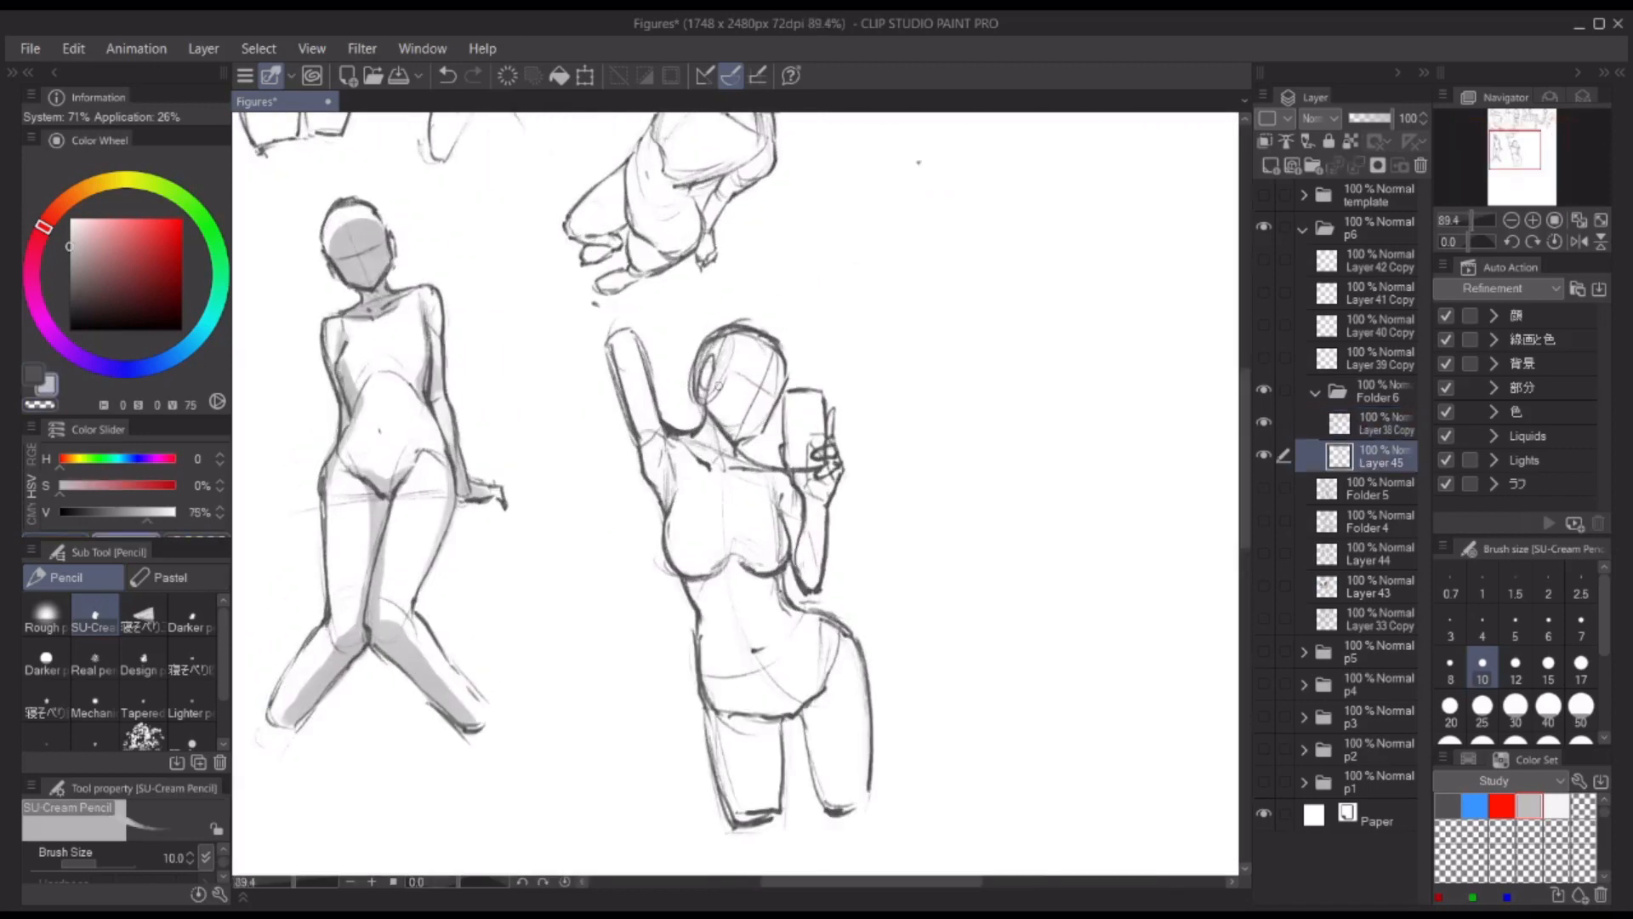
mouse_move(641, 388)
left_mouse_down()
mouse_move(655, 389)
mouse_move(672, 476)
mouse_move(723, 391)
mouse_move(750, 421)
mouse_move(765, 361)
left_mouse_up()
key("b")
key("ctrl+z")
key("bracketleft")
mouse_move(713, 432)
left_mouse_down()
mouse_move(736, 466)
mouse_move(713, 563)
mouse_move(769, 565)
left_mouse_up()
mouse_move(789, 504)
left_mouse_down()
mouse_move(791, 537)
mouse_move(808, 489)
mouse_move(832, 482)
left_mouse_up()
key("bracketright")
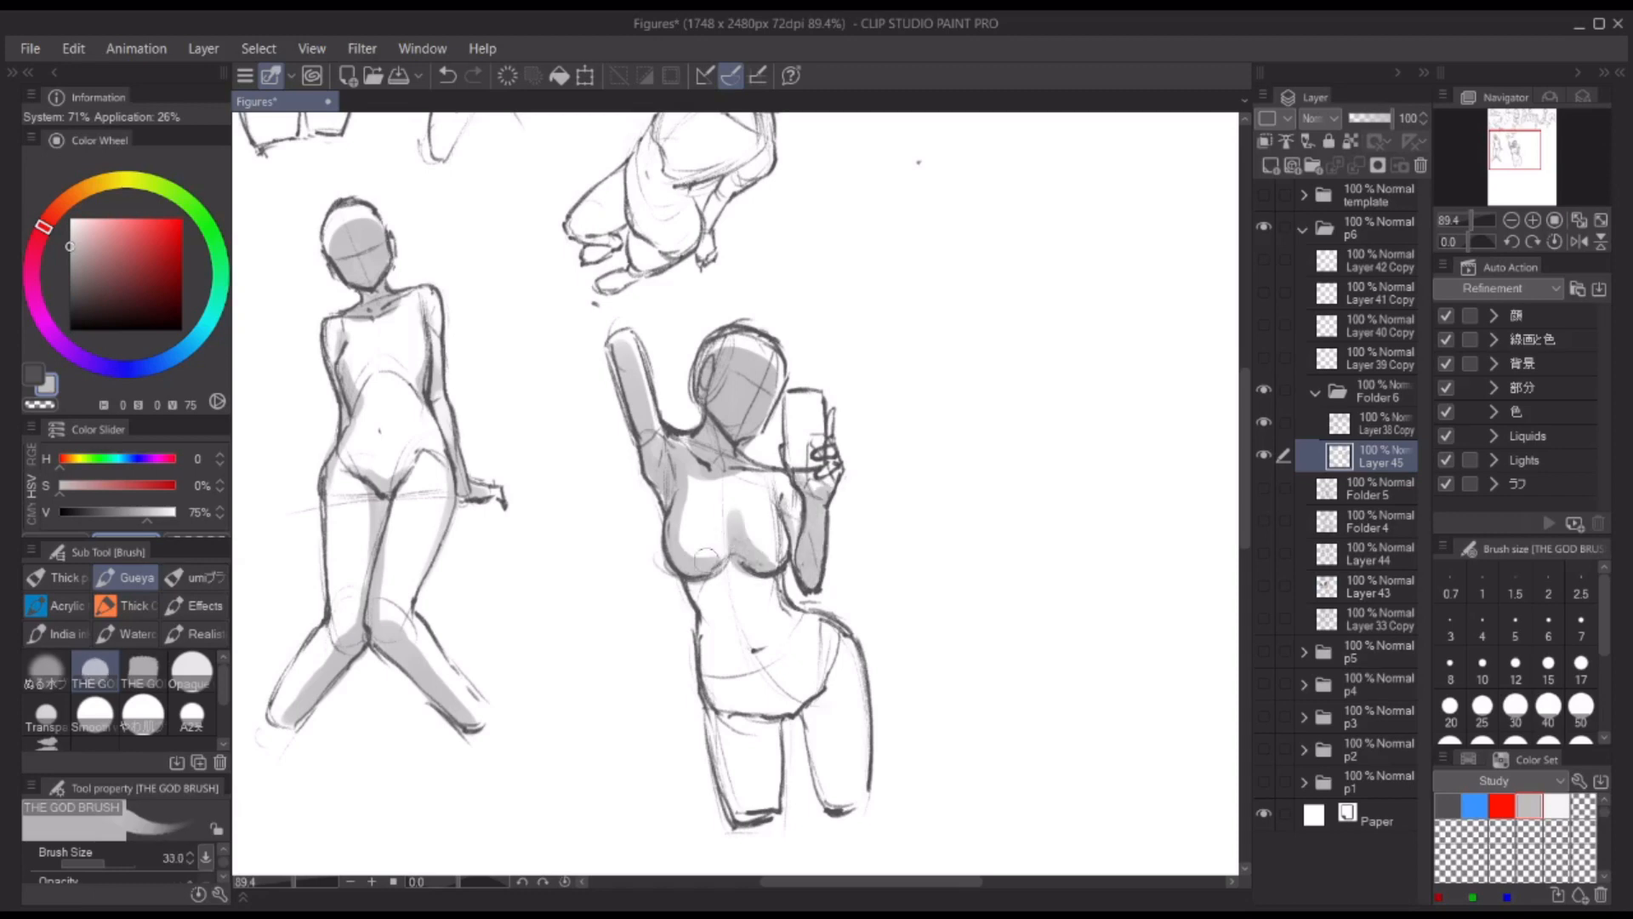
Step: Extend the grey shading over the figure's abdomen, thighs and phone using a larger brush
mouse_move(693, 589)
left_mouse_down()
mouse_move(817, 701)
mouse_move(824, 774)
left_mouse_up()
key("bracketright")
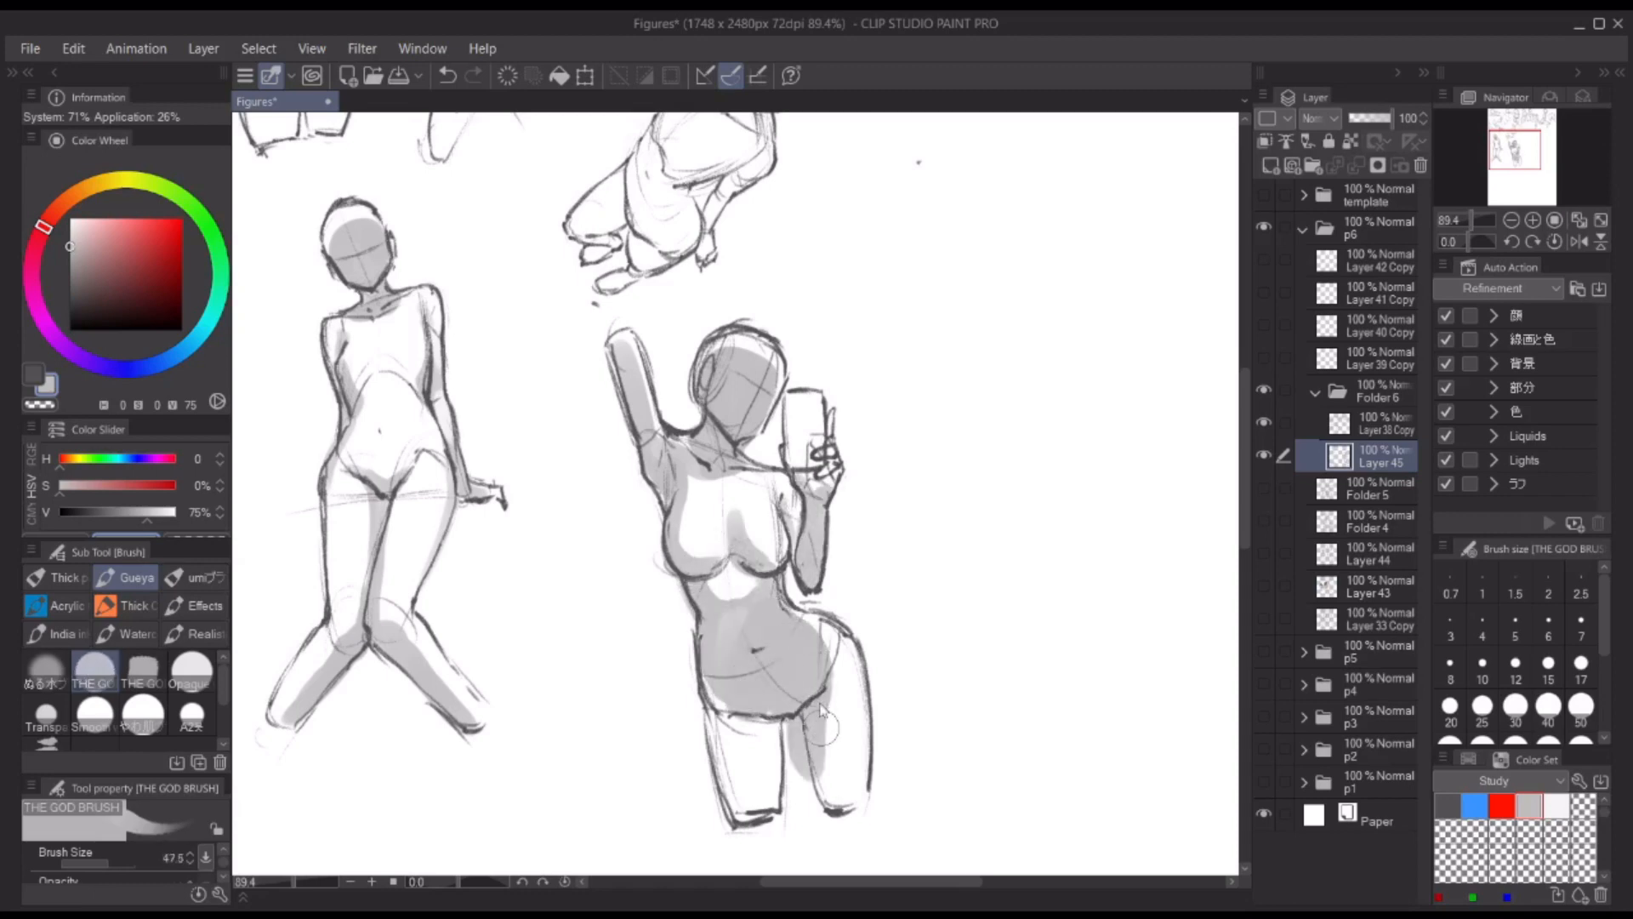
mouse_move(719, 681)
left_mouse_down()
mouse_move(745, 769)
mouse_move(763, 732)
left_mouse_up()
mouse_move(862, 418)
left_mouse_down()
mouse_move(885, 441)
mouse_move(827, 481)
left_mouse_up()
key("bracketleft")
Step: Lasso the shaded phone-holding figure on Folder 6, reposition it with a transform and deselect it
key("ctrl+minus")
key("ctrl+minus")
mouse_move(901, 397)
left_mouse_down()
mouse_move(929, 328)
mouse_move(901, 332)
left_mouse_up()
left_click(1378, 392)
key("m")
left_click_drag(770, 332, 722, 337)
key("ctrl+t")
left_click_drag(787, 619, 724, 612)
key("Return")
key("ctrl+d")
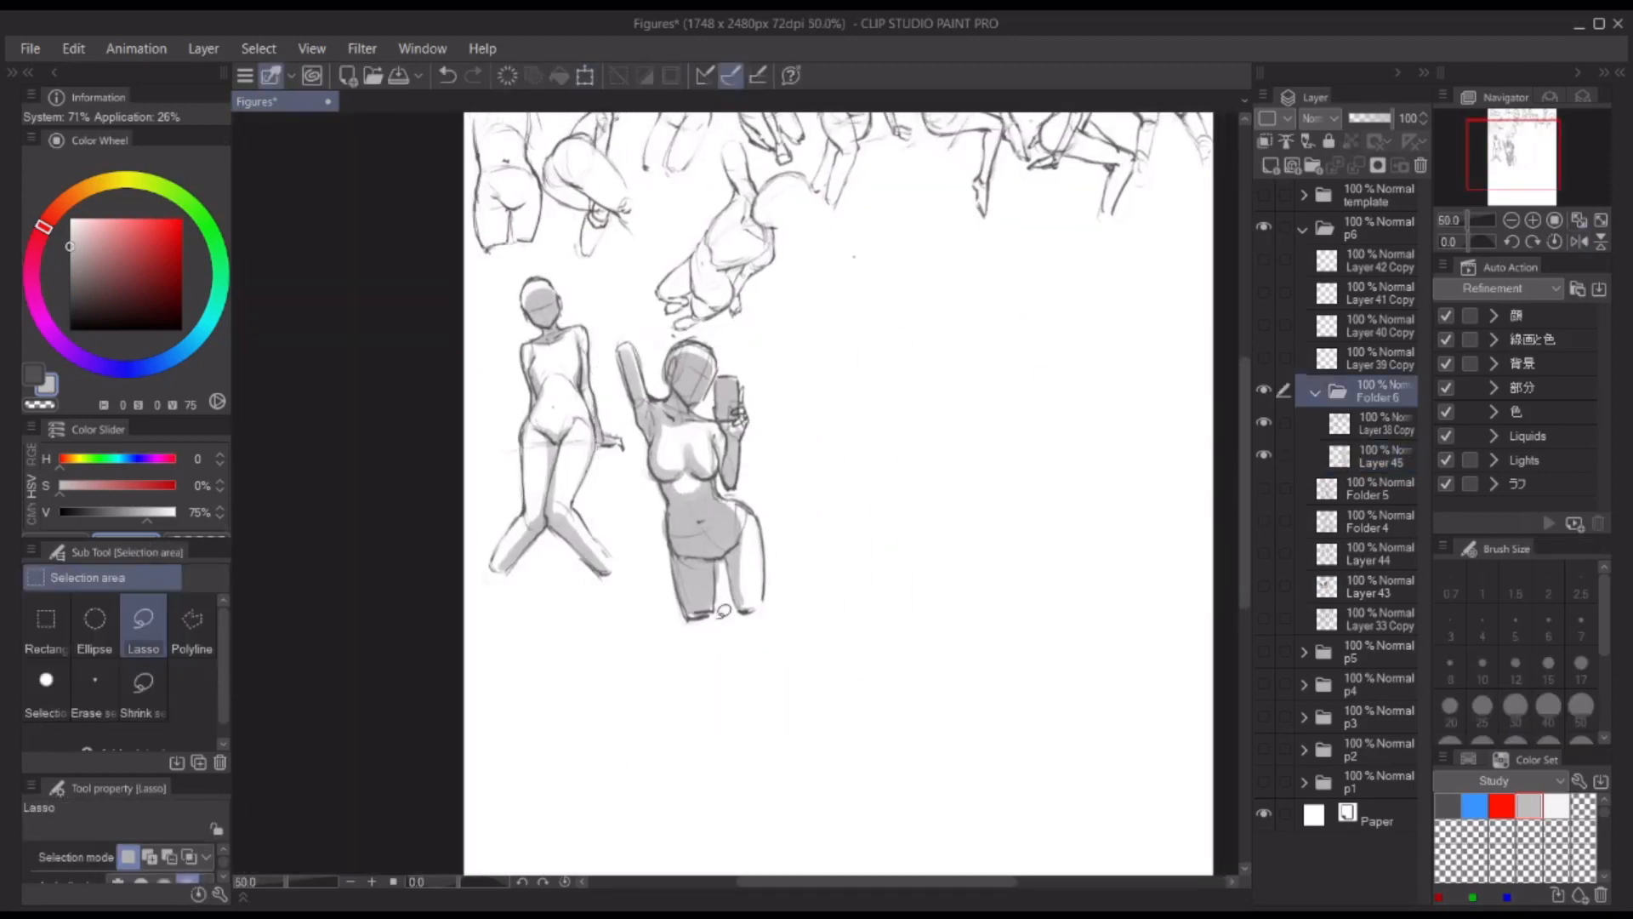
Step: Rough in the upper back of a third figure beside the crouching pose, using the pencil on Layer 38 Copy
left_click(1365, 437)
key("x")
key("p")
mouse_move(969, 187)
left_mouse_down()
mouse_move(814, 153)
mouse_move(868, 154)
left_mouse_up()
key("c")
key("c")
mouse_move(633, 249)
left_mouse_down()
mouse_move(707, 253)
mouse_move(618, 344)
left_mouse_up()
key("ctrl+z")
left_click_drag(626, 271, 626, 316)
left_click_drag(621, 354, 663, 339)
left_click_drag(720, 261, 700, 351)
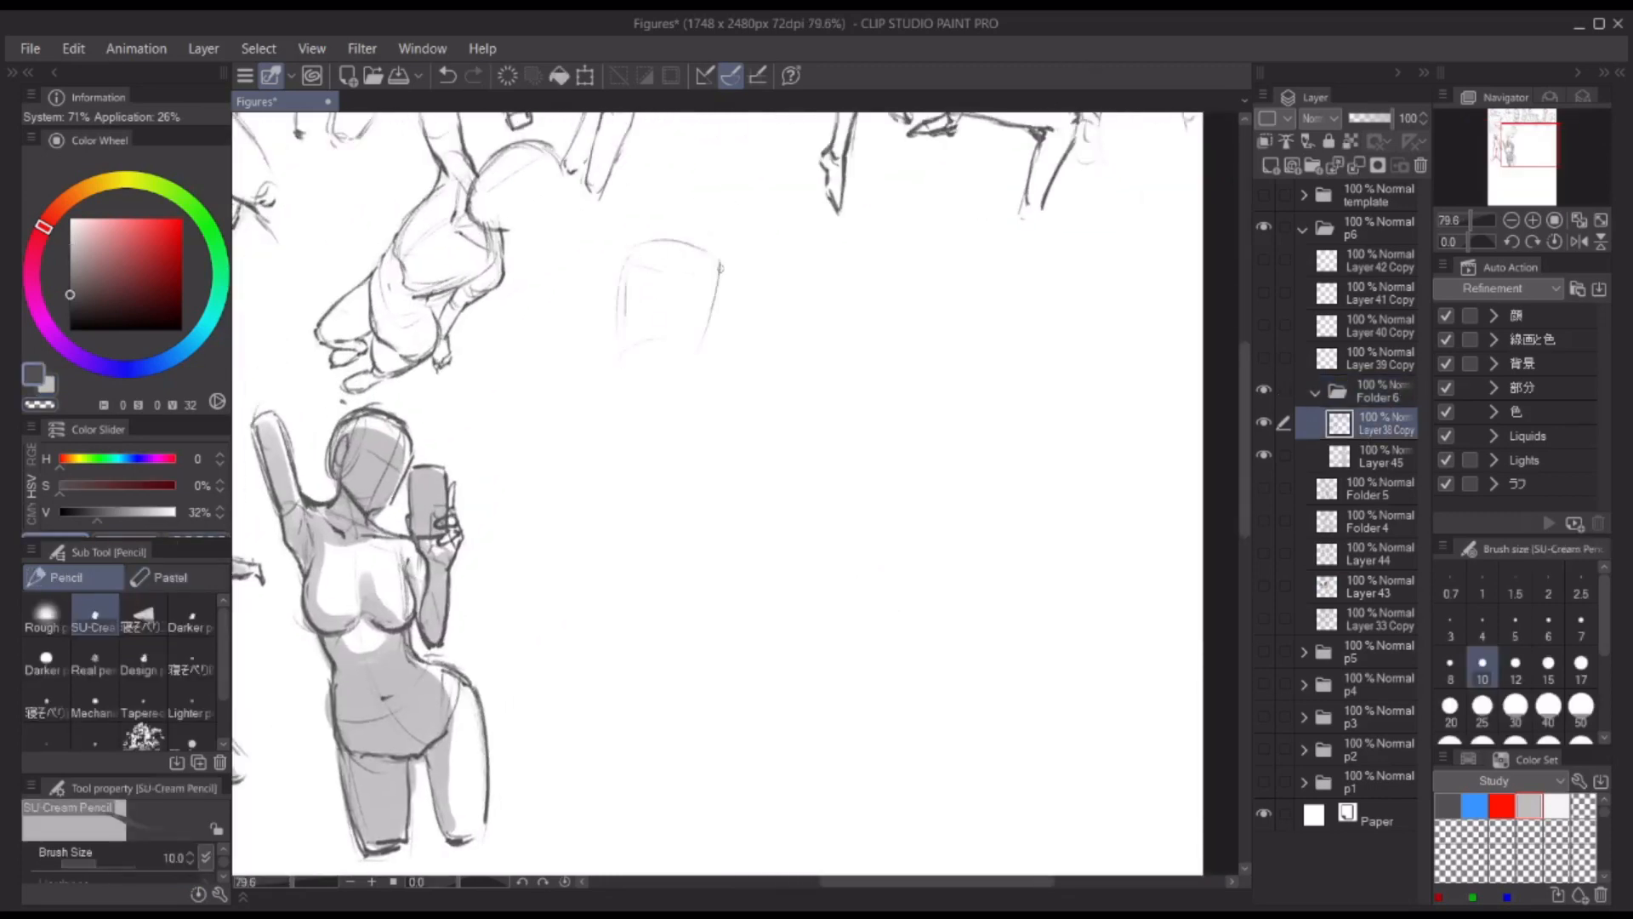
Step: Block in the back-view figure's wide hips and spine line below the upper back
left_click_drag(580, 408, 689, 443)
left_click_drag(704, 350, 736, 428)
left_click_drag(664, 261, 657, 352)
left_click_drag(611, 369, 646, 361)
mouse_move(639, 368)
left_mouse_down()
mouse_move(642, 430)
mouse_move(592, 464)
left_mouse_up()
left_click_drag(674, 396, 660, 452)
Step: Sketch the back-view figure's bowed head, shoulders and both arms reaching down
left_click_drag(715, 264, 709, 282)
mouse_move(660, 252)
left_mouse_down()
mouse_move(709, 222)
mouse_move(728, 274)
left_mouse_up()
key("ctrl+z")
mouse_move(689, 216)
left_mouse_down()
mouse_move(730, 270)
mouse_move(696, 315)
left_mouse_up()
left_click_drag(607, 266, 685, 265)
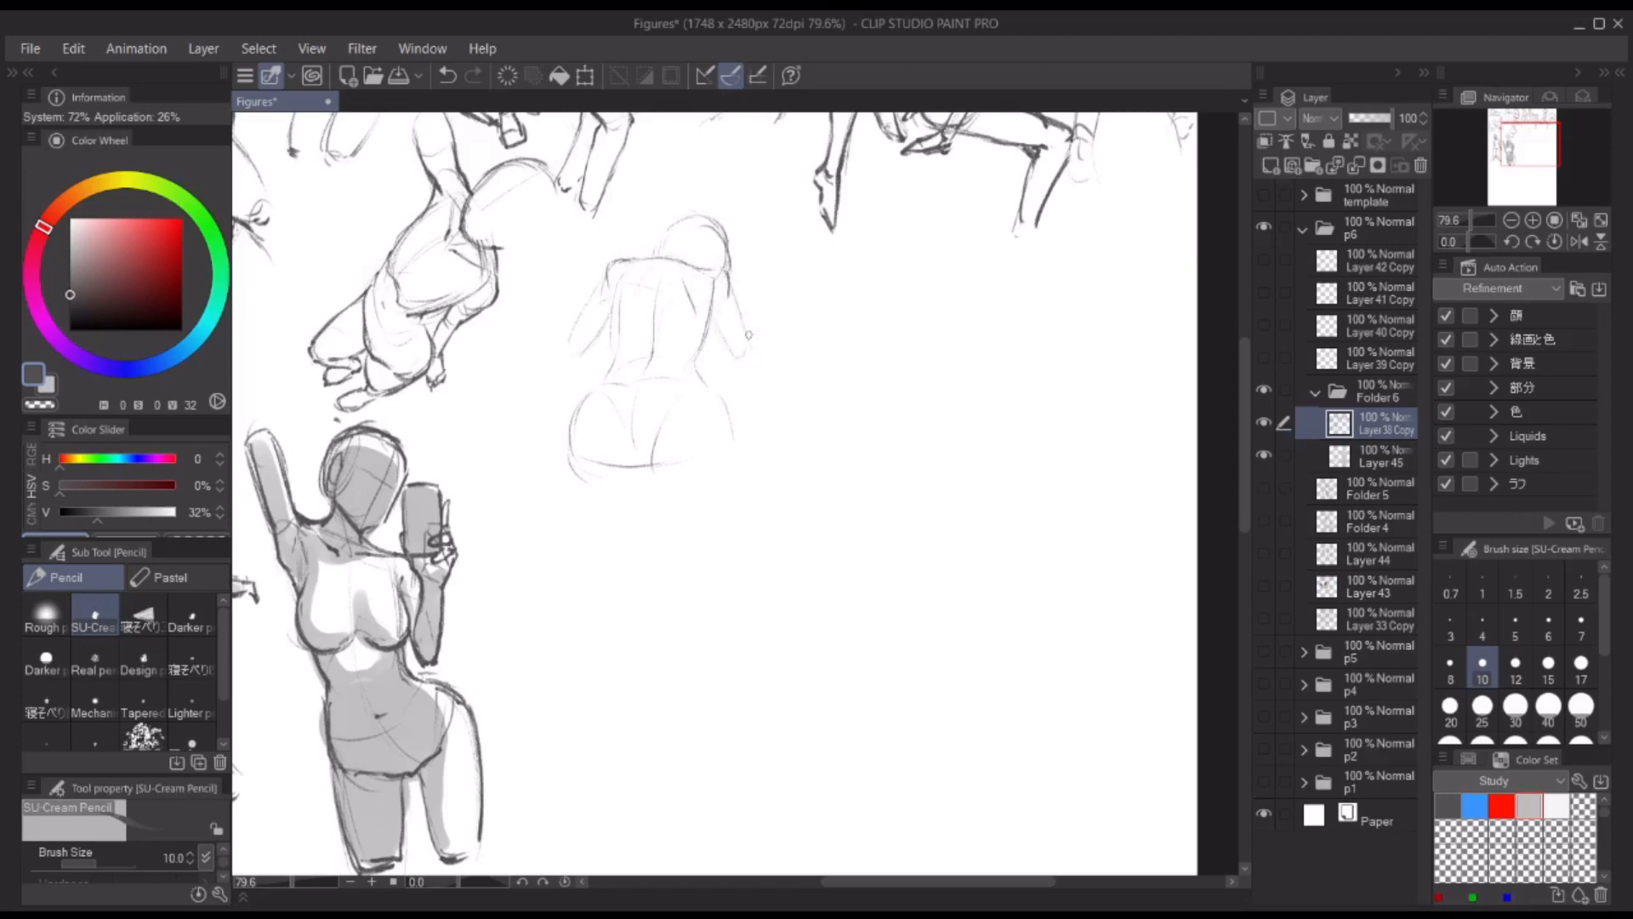
left_click_drag(746, 336, 777, 401)
left_click_drag(585, 306, 573, 345)
Step: Rough in the lower hip contours and both hands resting on the back-view figure's hips
left_click_drag(575, 405, 624, 478)
left_click_drag(648, 477, 705, 482)
key("ctrl+z")
left_click_drag(565, 419, 544, 475)
left_click_drag(714, 417, 761, 401)
left_click_drag(718, 421, 754, 475)
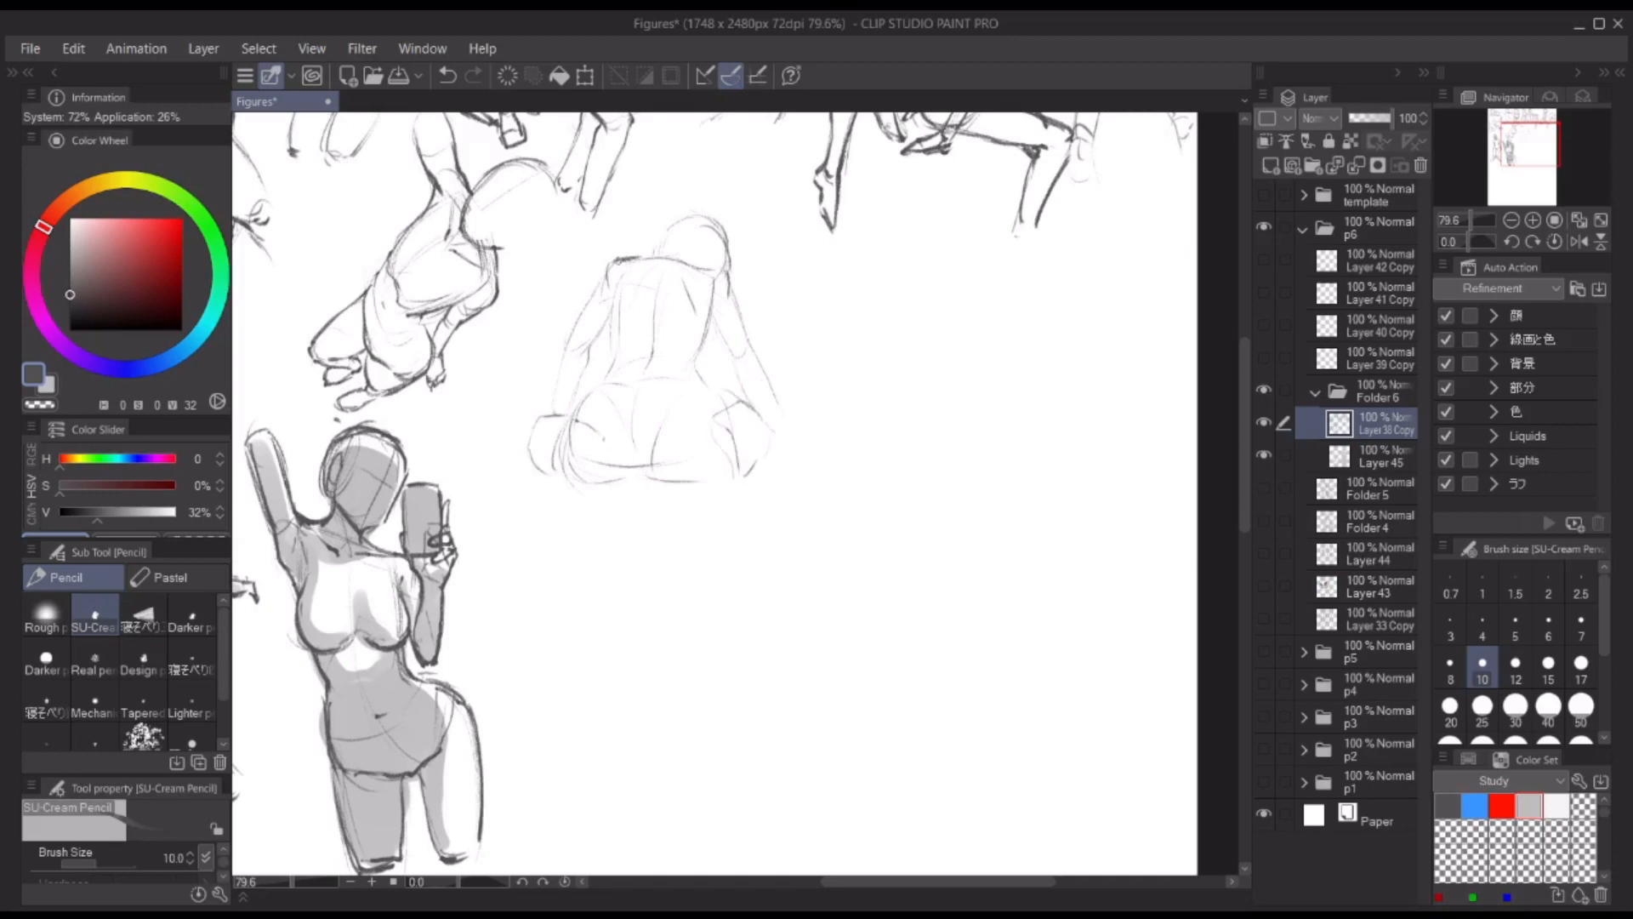
Step: Darken the shoulder line and both sides of the back-view figure's torso
left_click_drag(616, 258, 729, 271)
left_click_drag(612, 291, 601, 381)
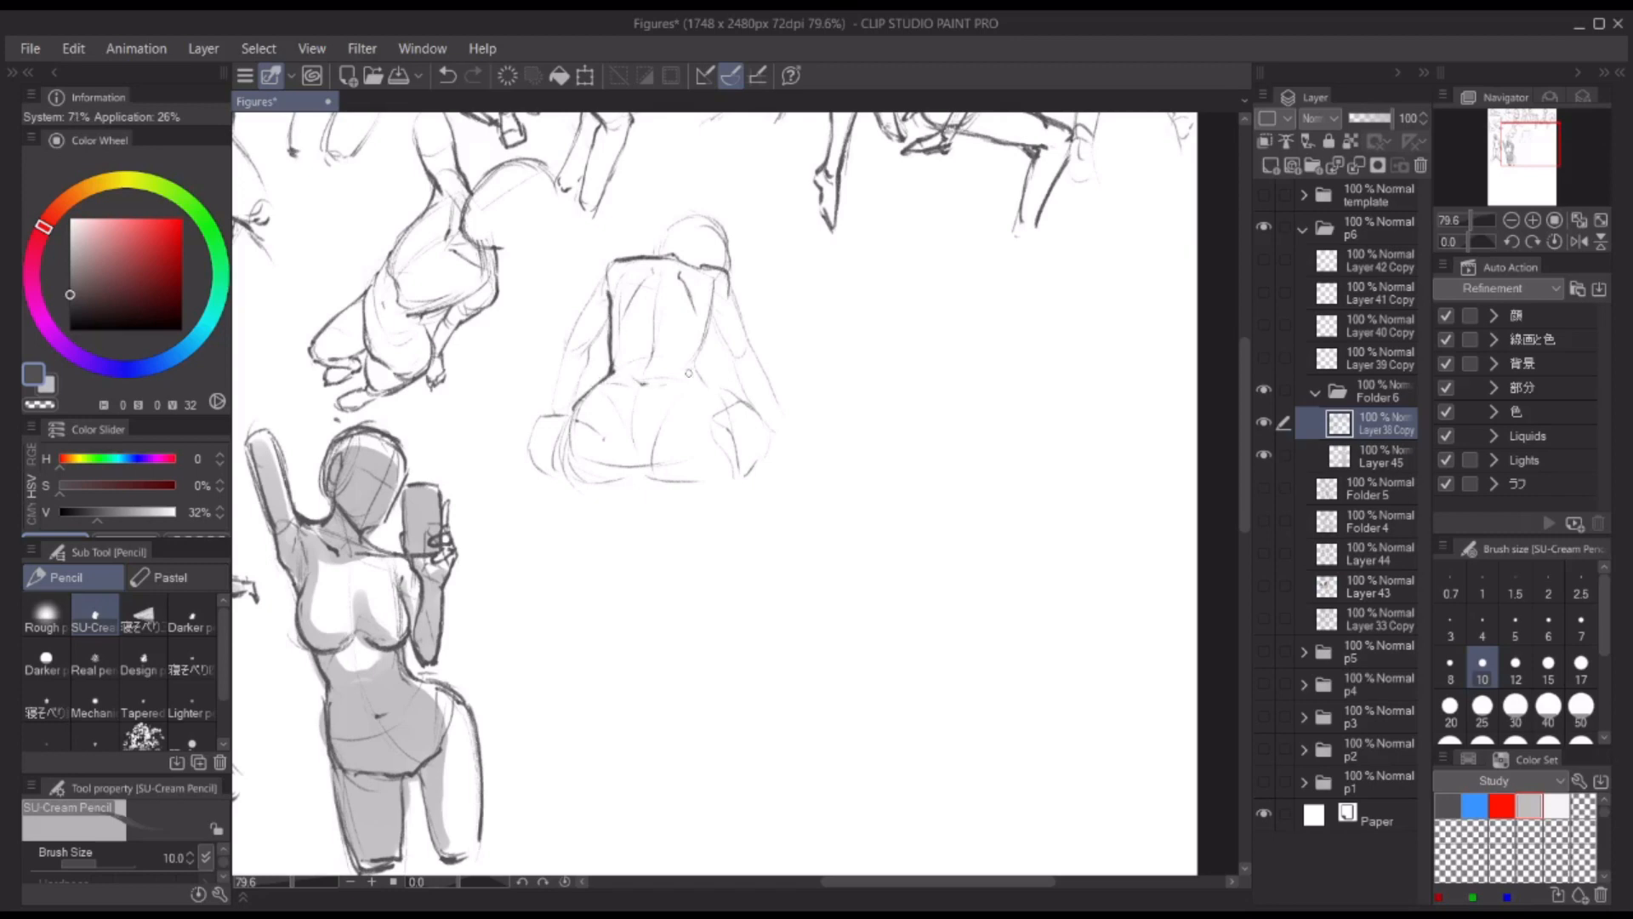
mouse_move(720, 299)
left_mouse_down()
mouse_move(703, 364)
mouse_move(724, 395)
left_mouse_up()
Step: Draw the first hand with spread fingers gripping the hip and darken the hip contour around it
mouse_move(582, 427)
left_mouse_down()
mouse_move(609, 452)
mouse_move(561, 449)
mouse_move(546, 483)
mouse_move(587, 415)
mouse_move(608, 420)
left_mouse_up()
left_click_drag(536, 418, 550, 471)
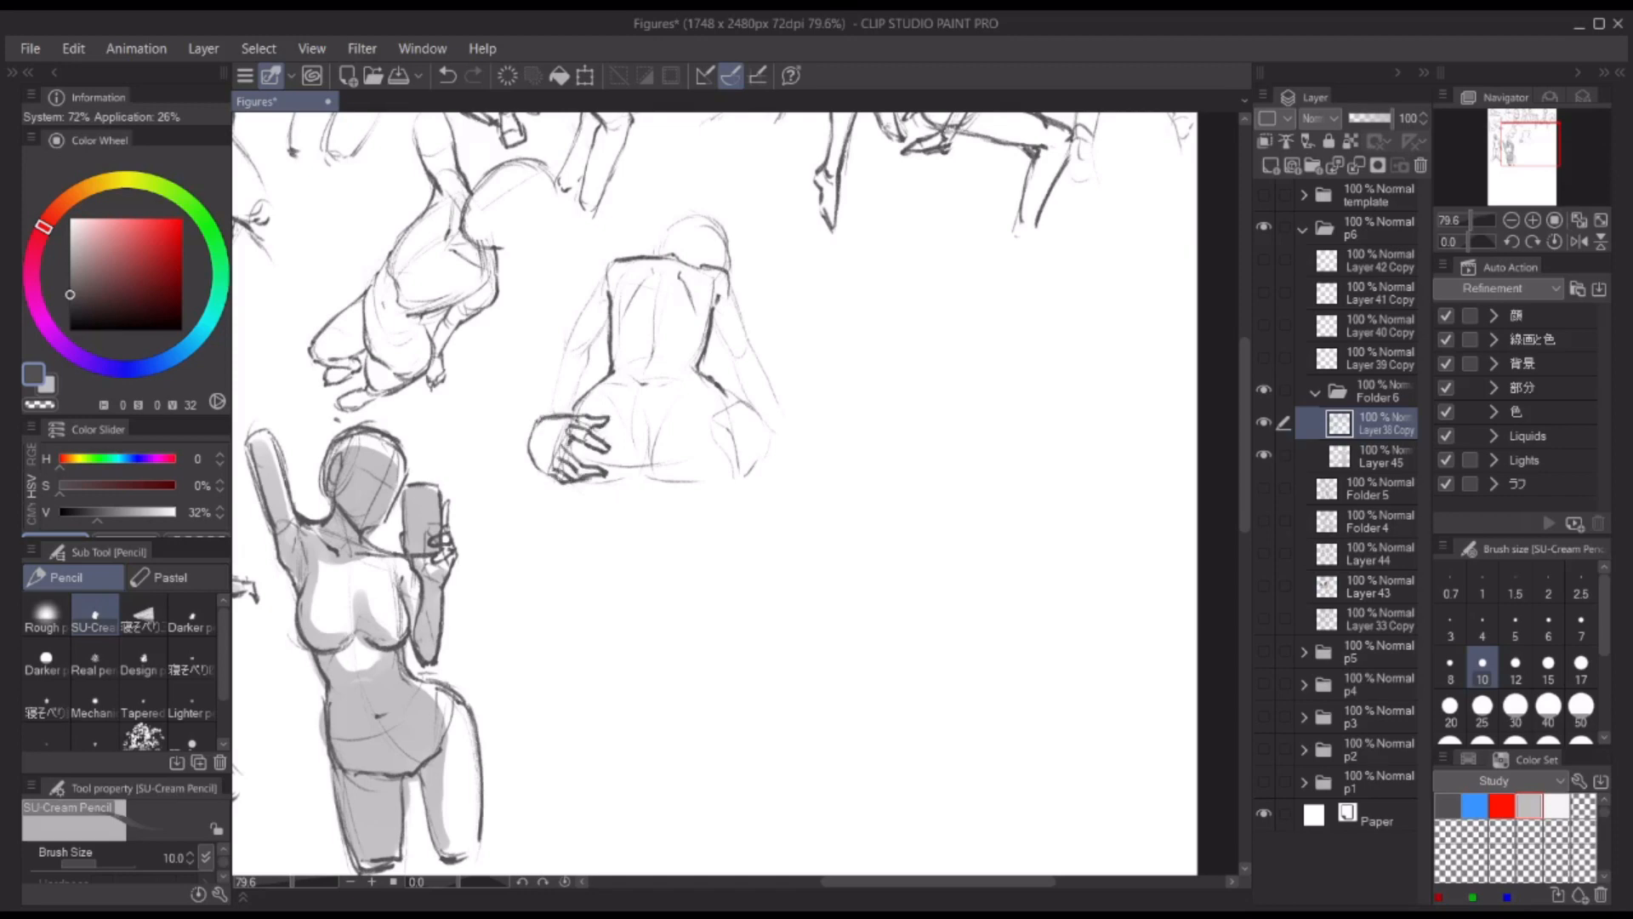
mouse_move(589, 392)
left_mouse_down()
mouse_move(530, 418)
mouse_move(552, 411)
left_mouse_up()
Step: Draw the second hand's fingers on the opposite hip and outline that hip's outer edge
mouse_move(719, 407)
left_mouse_down()
mouse_move(738, 471)
mouse_move(763, 402)
left_mouse_up()
left_click_drag(764, 426, 746, 473)
left_click_drag(723, 423, 691, 460)
left_click_drag(736, 435, 698, 470)
mouse_move(737, 453)
left_mouse_down()
mouse_move(704, 472)
mouse_move(740, 467)
left_mouse_up()
mouse_move(745, 469)
left_mouse_down()
mouse_move(729, 492)
mouse_move(740, 478)
left_mouse_up()
mouse_move(738, 405)
left_mouse_down()
mouse_move(705, 420)
mouse_move(764, 455)
left_mouse_up()
key("ctrl+z")
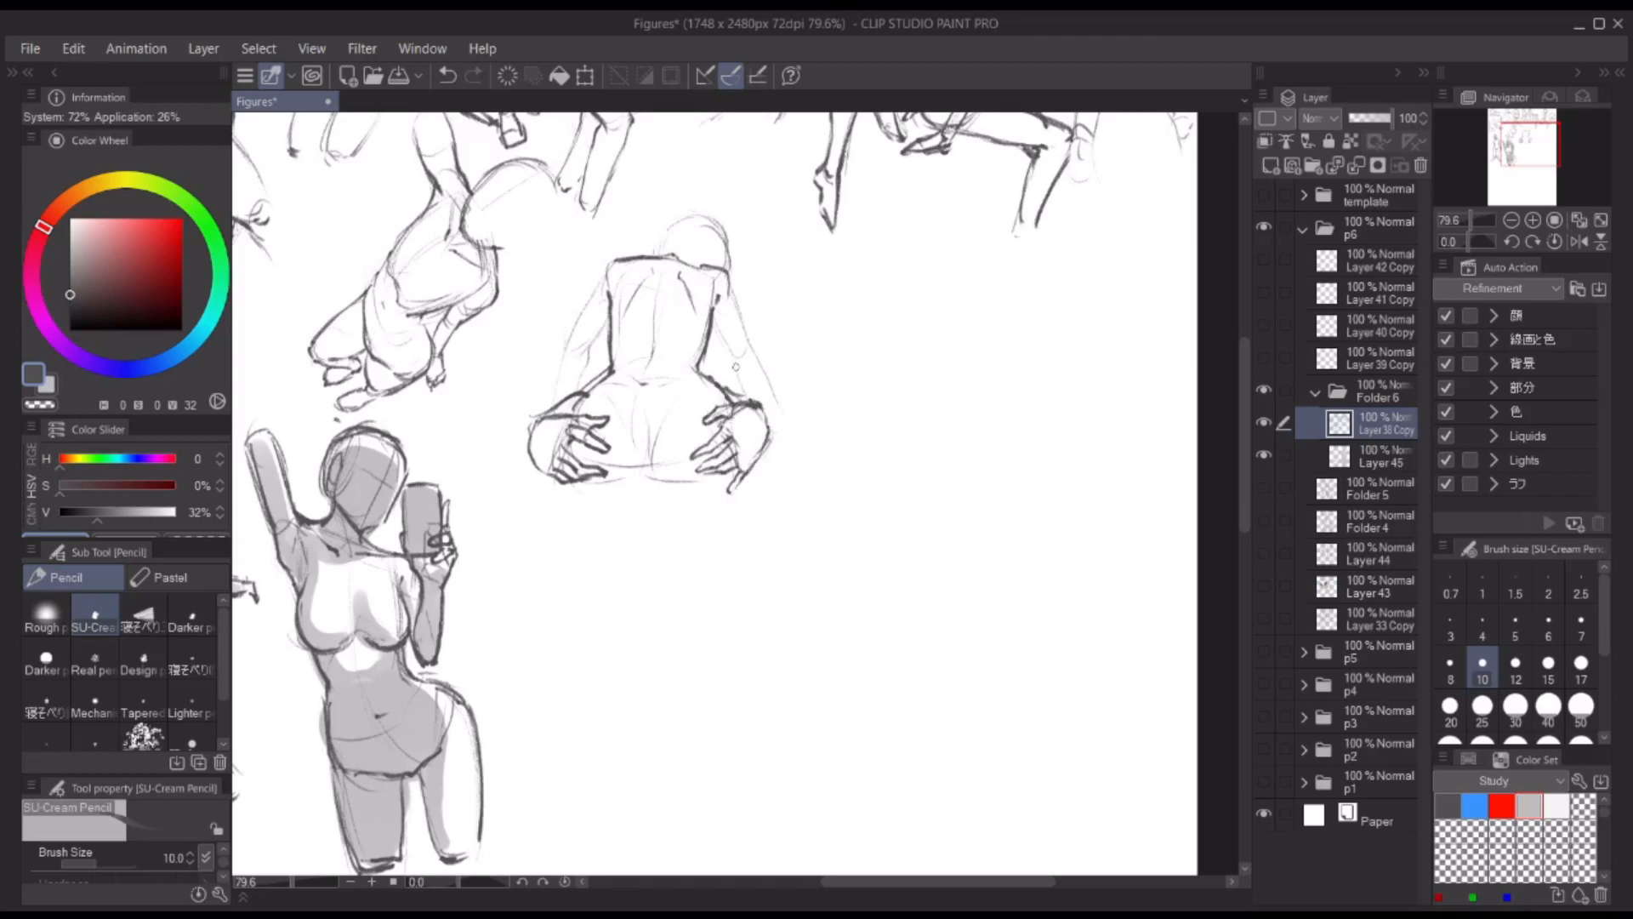
Step: Outline both arms of the back-view figure and clean up the shoulder line at the neck
left_click_drag(610, 267, 550, 407)
left_click_drag(600, 336, 572, 399)
left_click_drag(711, 313, 778, 407)
key("c")
key("c")
mouse_move(653, 256)
left_mouse_down()
mouse_move(597, 294)
mouse_move(676, 255)
left_mouse_up()
left_click_drag(674, 255, 727, 272)
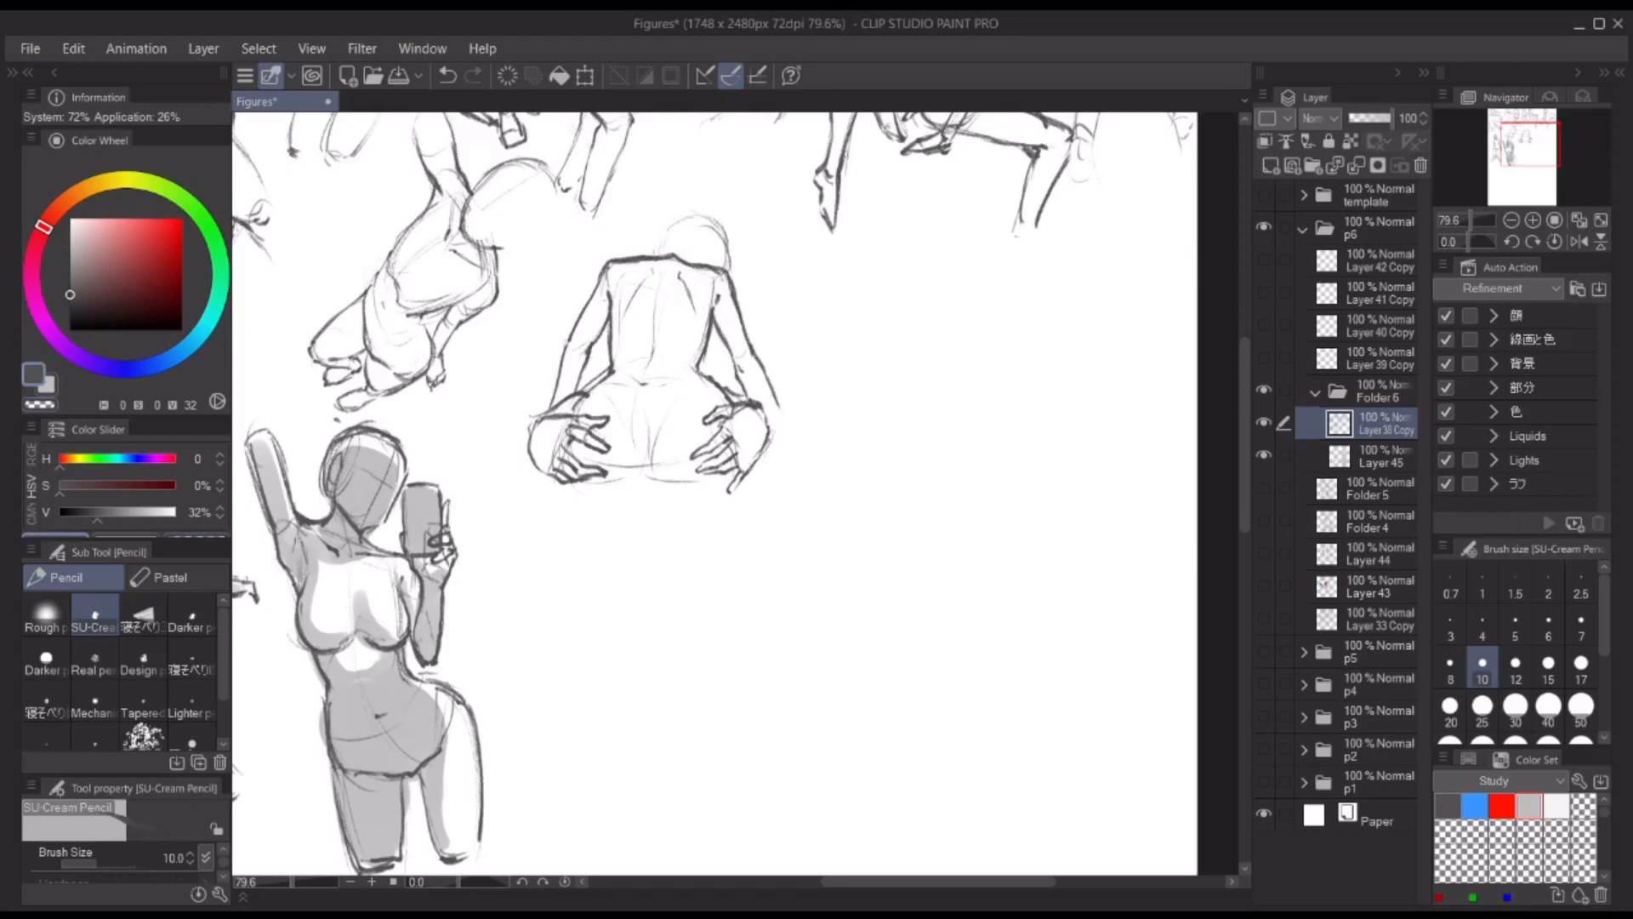
Step: Define the back-view figure's lower hip contour and outline its head and outer arms
mouse_move(583, 473)
left_mouse_down()
mouse_move(709, 490)
mouse_move(731, 473)
left_mouse_up()
left_click_drag(648, 382, 677, 394)
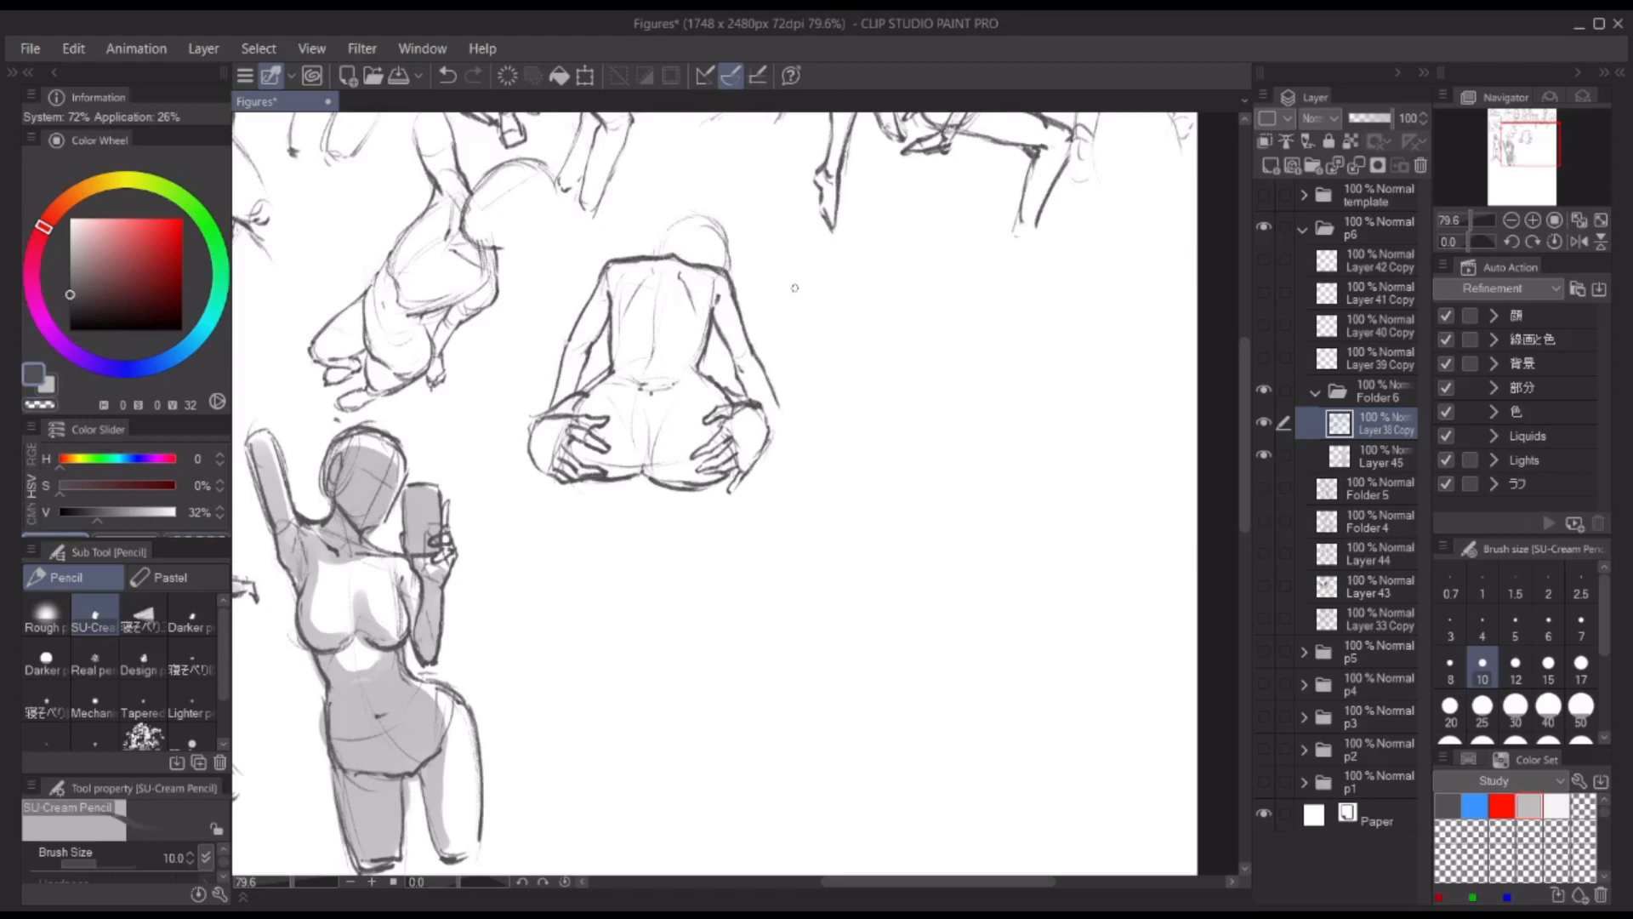
left_click_drag(645, 260, 725, 231)
left_click_drag(723, 243, 756, 356)
left_click_drag(761, 405, 776, 443)
left_click_drag(756, 359, 776, 418)
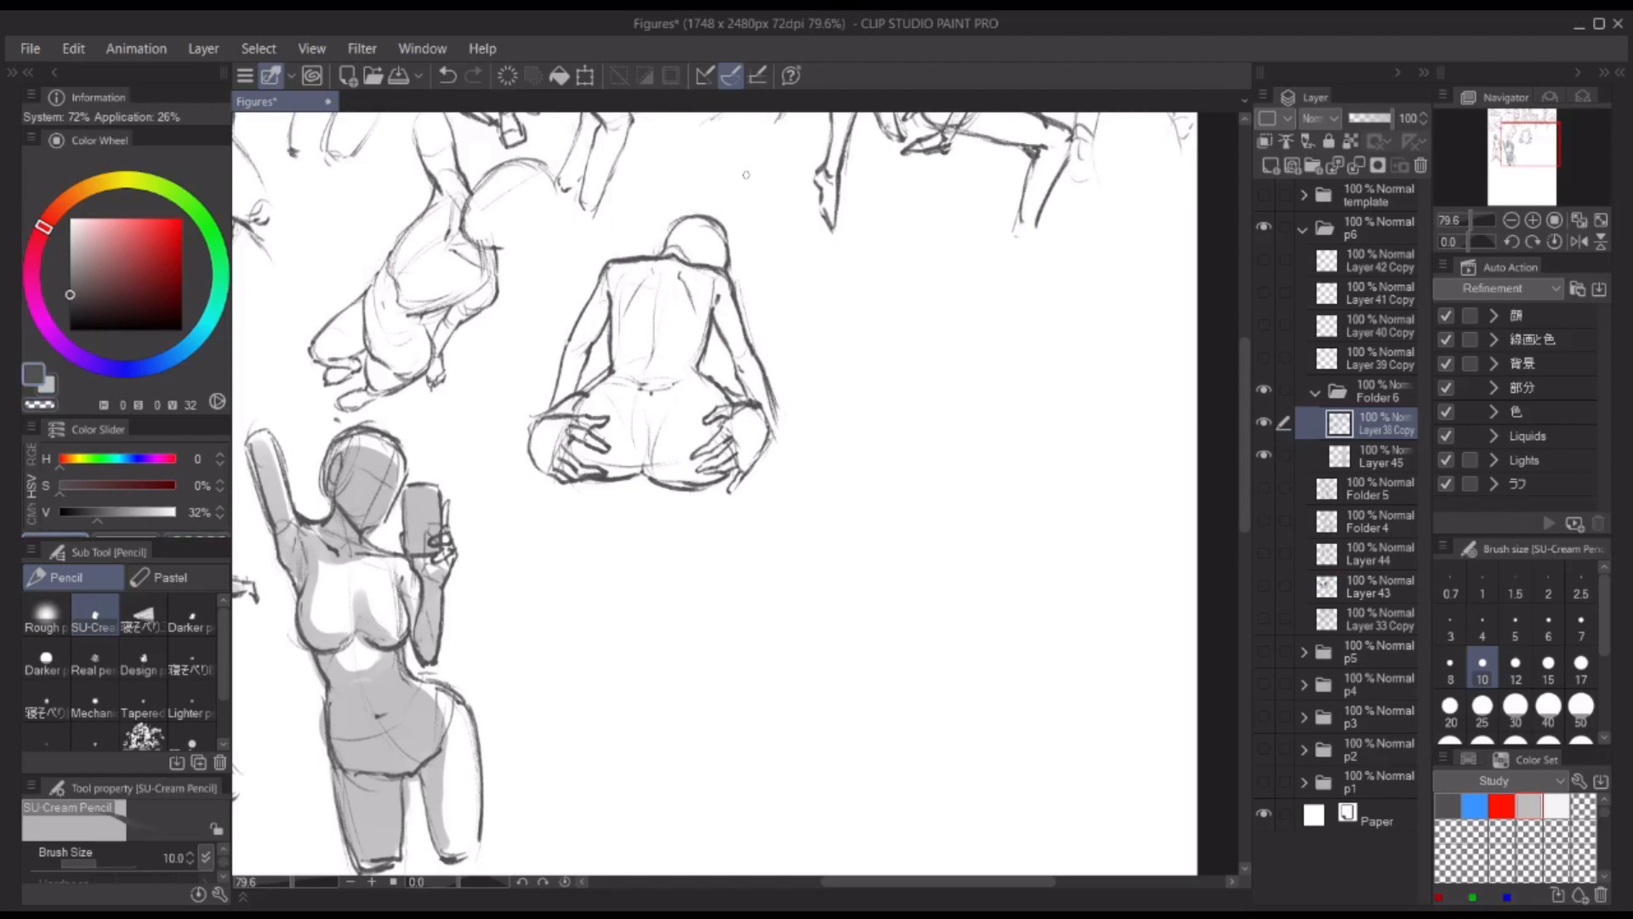
left_click_drag(568, 348, 555, 415)
mouse_move(669, 231)
left_mouse_down()
mouse_move(721, 223)
mouse_move(729, 252)
left_mouse_up()
Step: Refine the back-view figure's neck, lower back and buttock lines
left_click_drag(702, 242, 696, 260)
left_click_drag(687, 374, 723, 397)
left_click_drag(614, 383, 678, 374)
left_click_drag(644, 417, 652, 483)
left_click_drag(578, 445, 655, 488)
key("ctrl+z")
mouse_move(650, 414)
left_mouse_down()
mouse_move(646, 476)
mouse_move(704, 490)
left_mouse_up()
Step: Shade the back-view figure's arms, back and buttocks in grey on Layer 45 with THE GOD BRUSH
left_click(1359, 465)
key("x")
key("b")
left_click_drag(667, 262, 645, 307)
left_click_drag(611, 288, 572, 393)
key("bracketright")
left_click_drag(717, 281, 707, 318)
mouse_move(723, 300)
left_mouse_down()
mouse_move(768, 416)
mouse_move(684, 367)
left_mouse_up()
mouse_move(699, 377)
left_mouse_down()
mouse_move(723, 398)
mouse_move(616, 480)
left_mouse_up()
left_click_drag(654, 419, 668, 480)
mouse_move(669, 479)
left_mouse_down()
mouse_move(717, 435)
mouse_move(744, 483)
left_mouse_up()
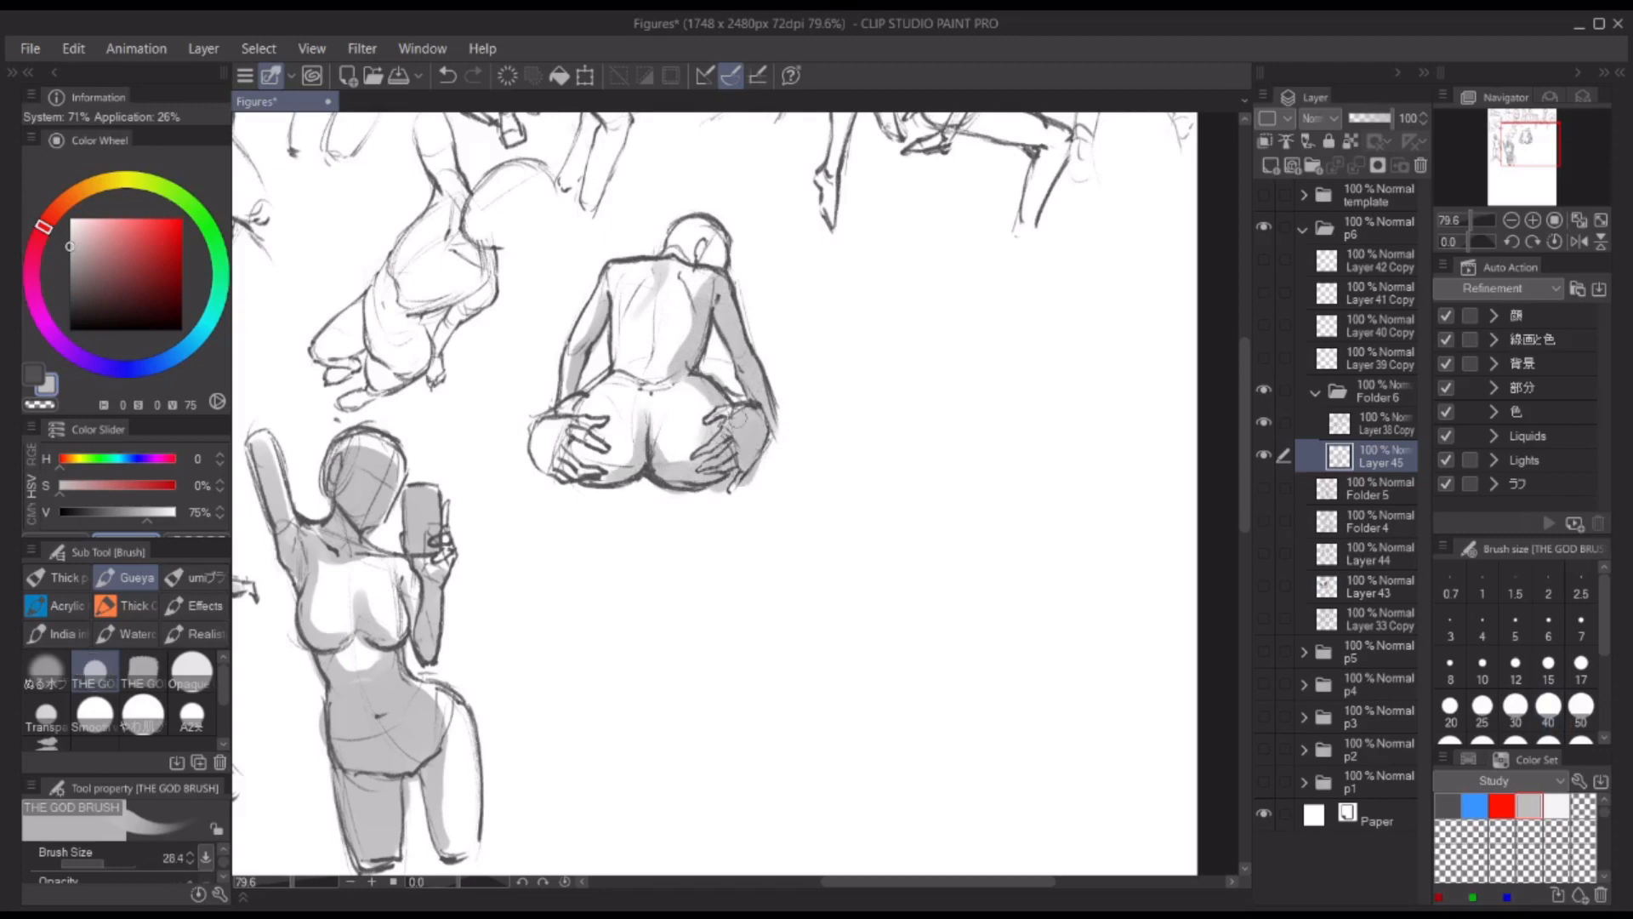
Step: Add smaller shading strokes to the back-view figure's hand and head, checking the pose in mirrored view
key("bracketleft")
left_click_drag(590, 407, 585, 488)
mouse_move(720, 226)
left_mouse_down()
mouse_move(701, 255)
mouse_move(723, 265)
left_mouse_up()
key("bracketleft")
key("h")
key("h")
mouse_move(929, 212)
left_mouse_down("ctrl")
mouse_move(621, 271)
mouse_move(616, 400)
left_mouse_up("ctrl")
scroll(621, 271, "up", 4)
key("bracketright")
scroll(628, 357, "down", 5)
Step: Lasso the back-view figure on Folder 6, move it up towards the upper row with a transform and deselect it
left_click(1380, 392)
key("m")
left_click_drag(672, 247, 700, 269)
key("ctrl+t")
left_click_drag(631, 357, 642, 312)
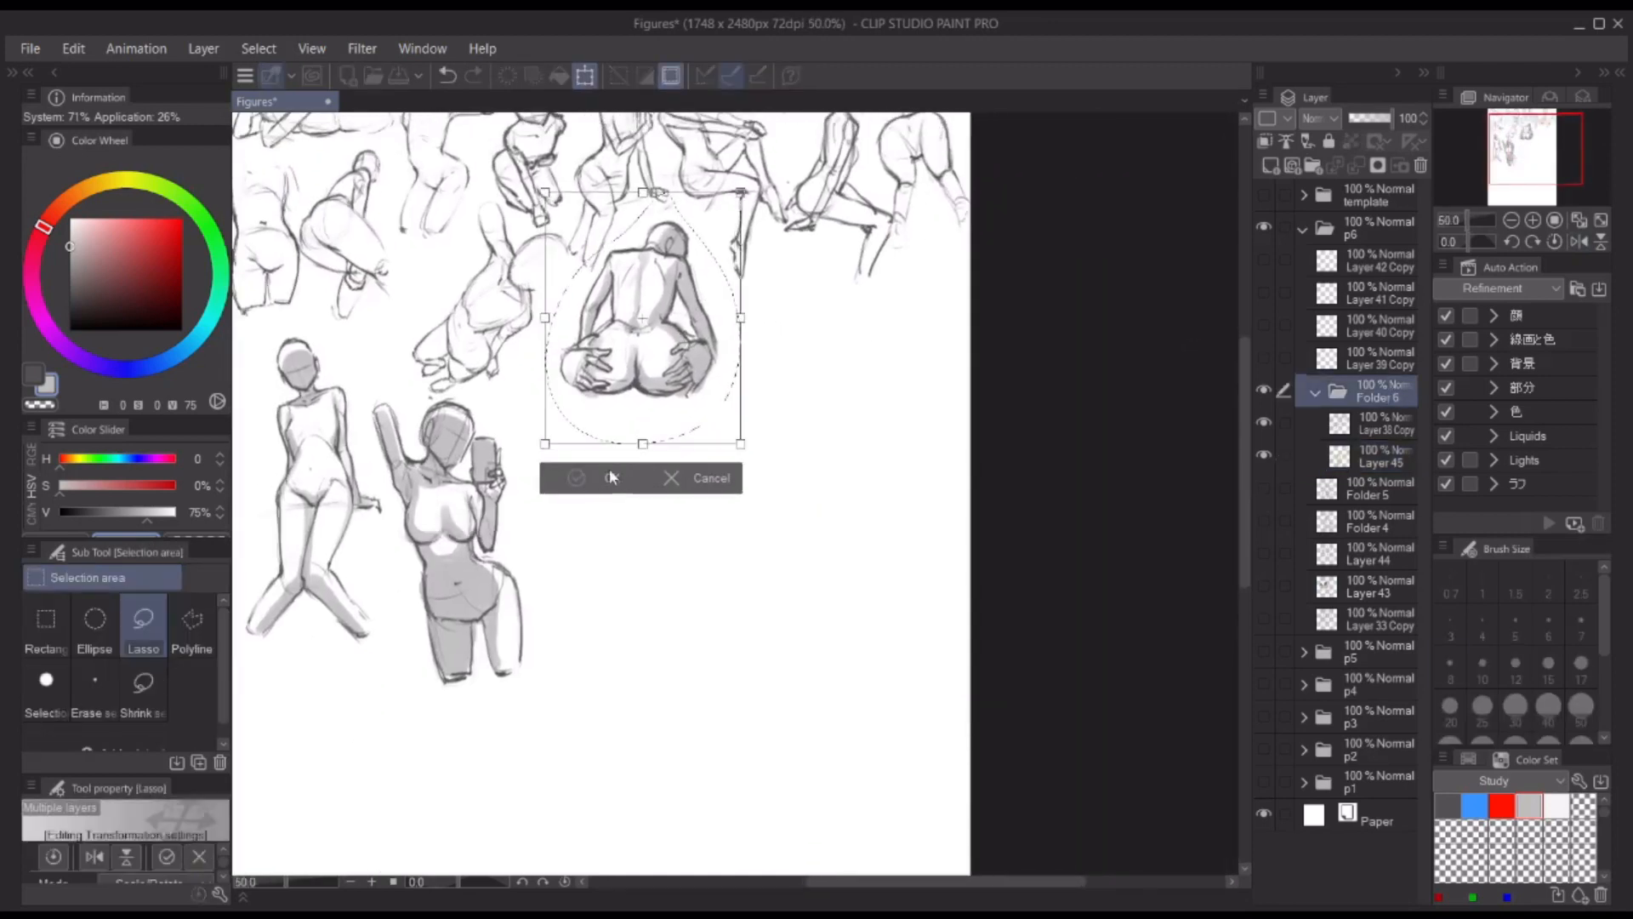
key("Return")
key("ctrl+d")
left_click_drag(867, 287, 879, 263)
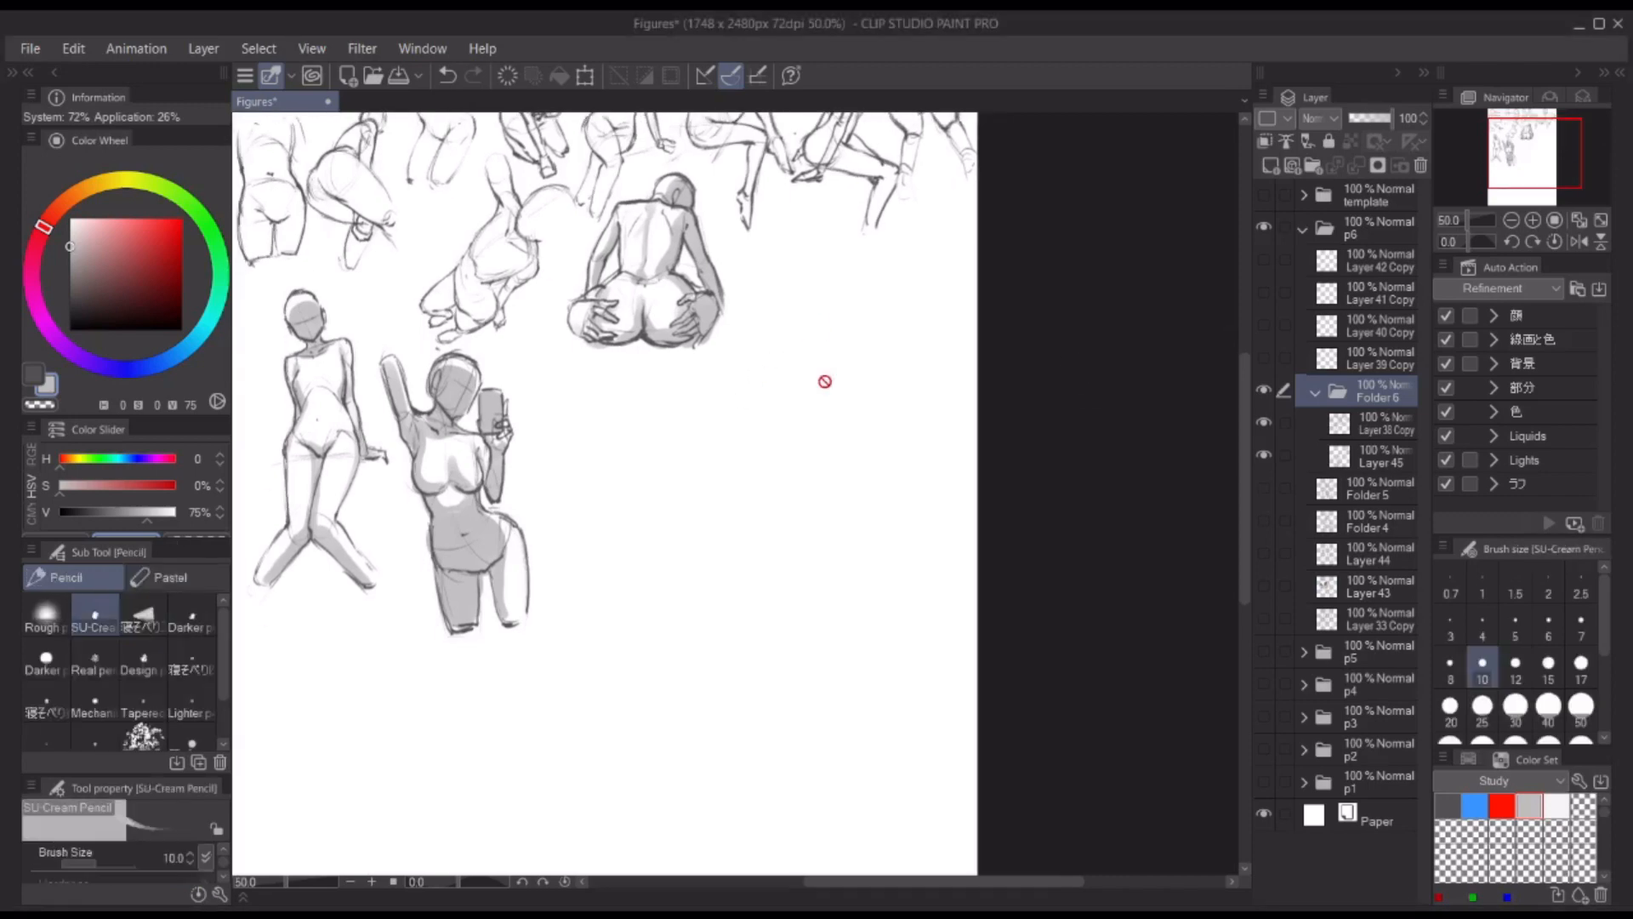
Step: Rough in a new reclining figure's hips and waist on Layer 38 Copy with the SU-Cream Pencil, below the back-view figure
left_click(1350, 428)
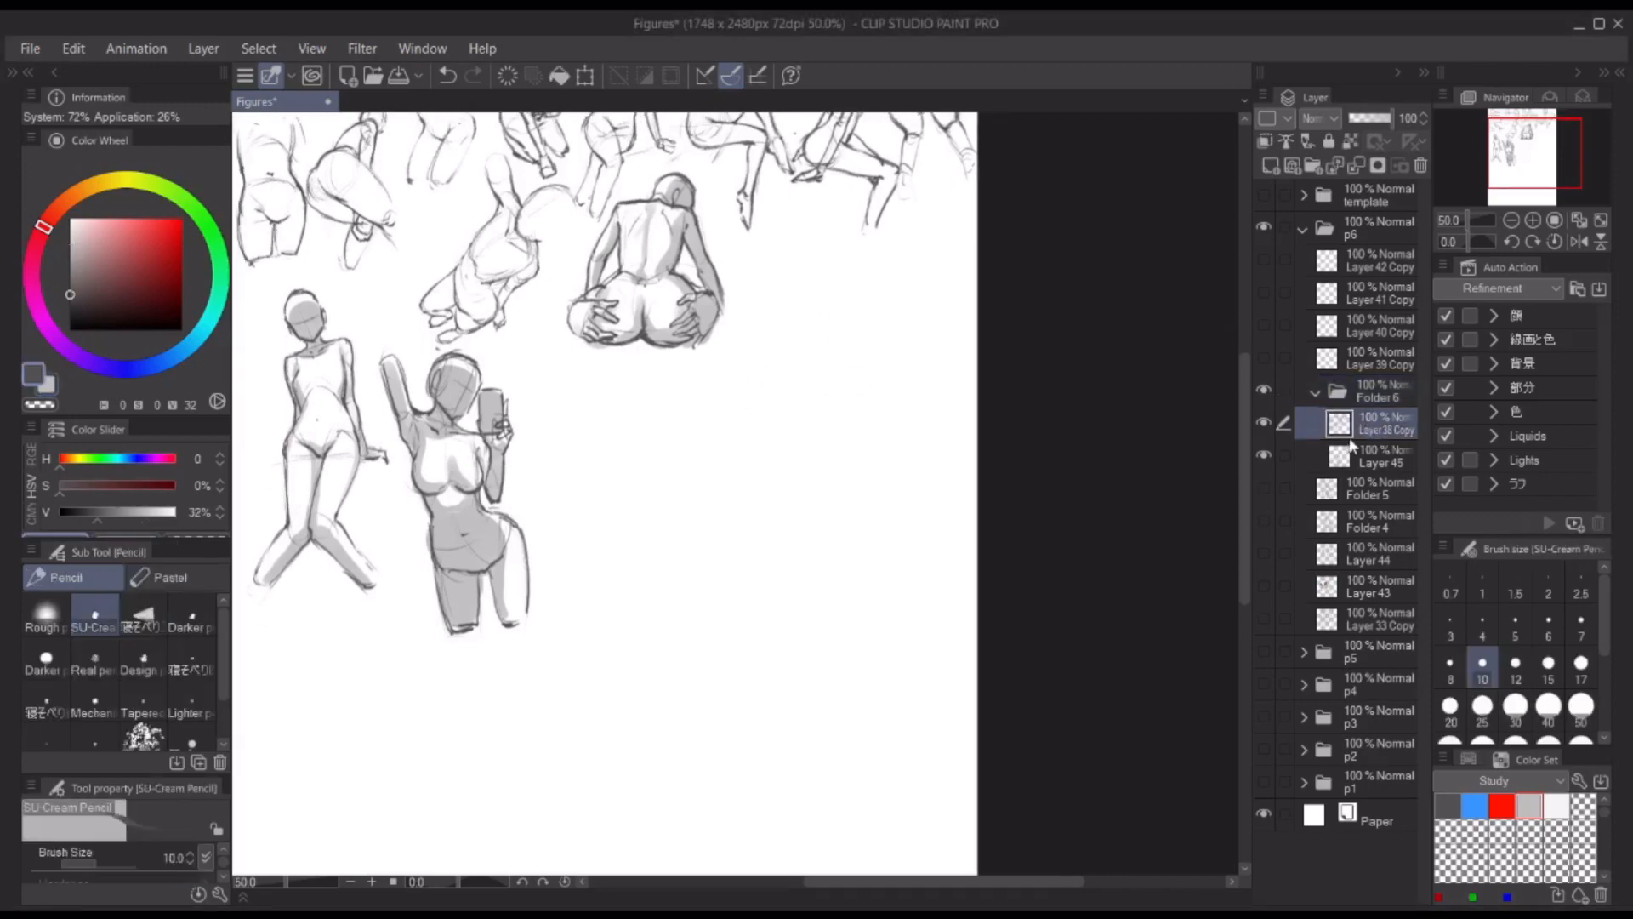
scroll(706, 425, "up", 2)
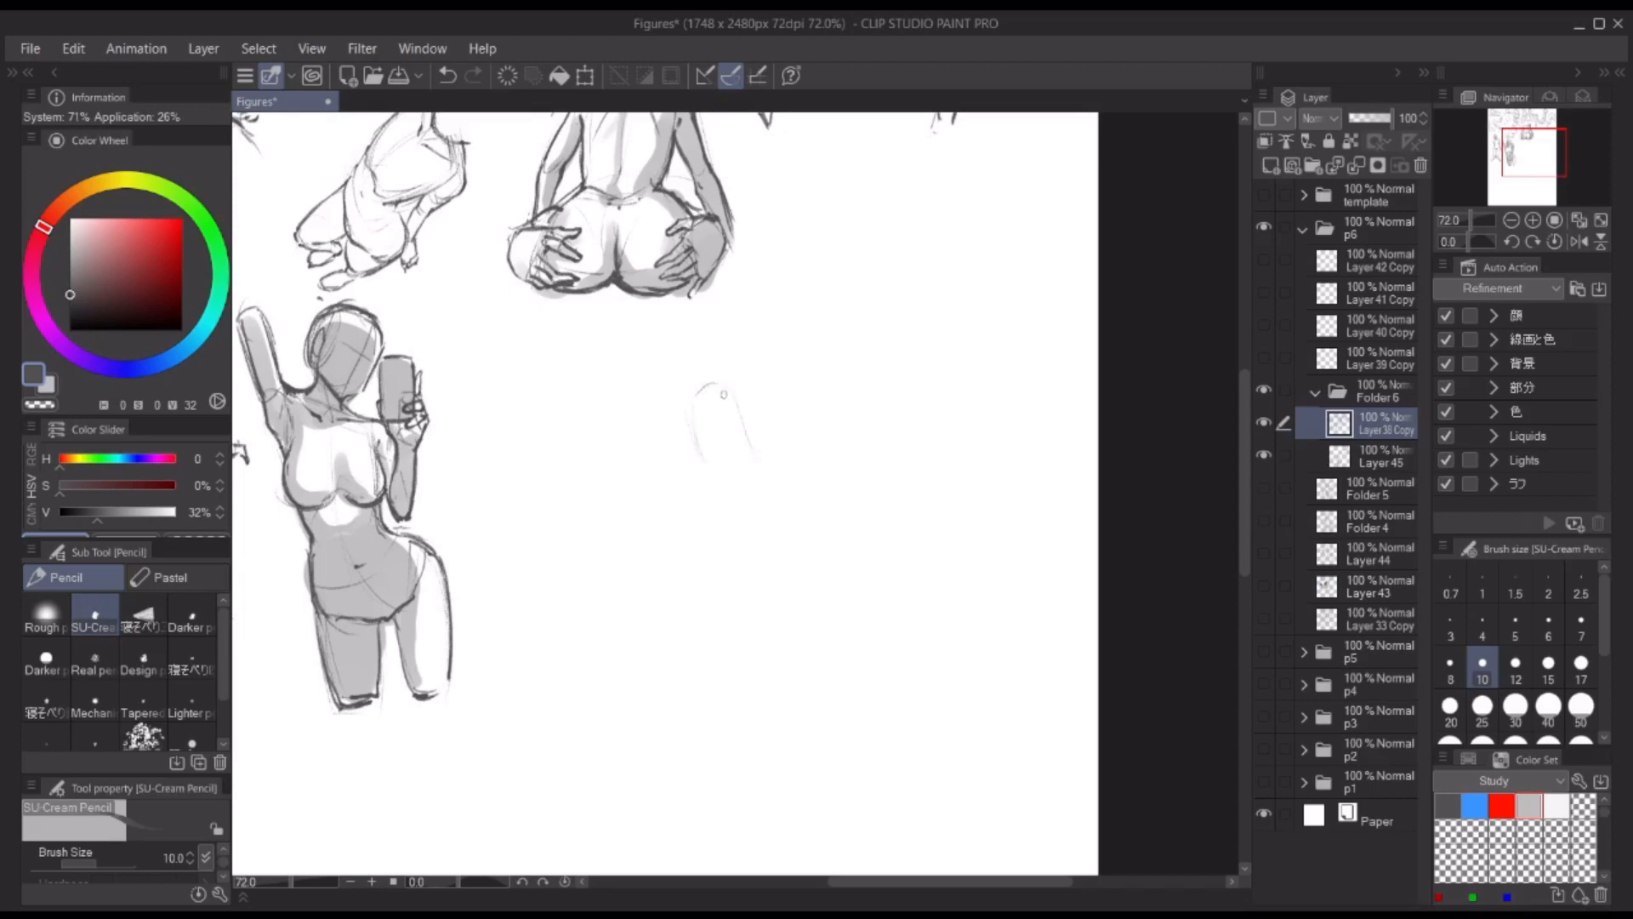
left_click_drag(661, 417, 688, 498)
left_click_drag(662, 438, 690, 498)
left_click_drag(667, 392, 709, 385)
left_click_drag(703, 502, 730, 493)
left_click_drag(714, 397, 747, 466)
left_click_drag(716, 379, 753, 318)
mouse_move(709, 377)
left_mouse_down()
mouse_move(724, 503)
mouse_move(812, 471)
left_mouse_up()
mouse_move(733, 349)
left_mouse_down()
mouse_move(773, 340)
mouse_move(755, 317)
left_mouse_up()
left_click_drag(713, 386, 730, 331)
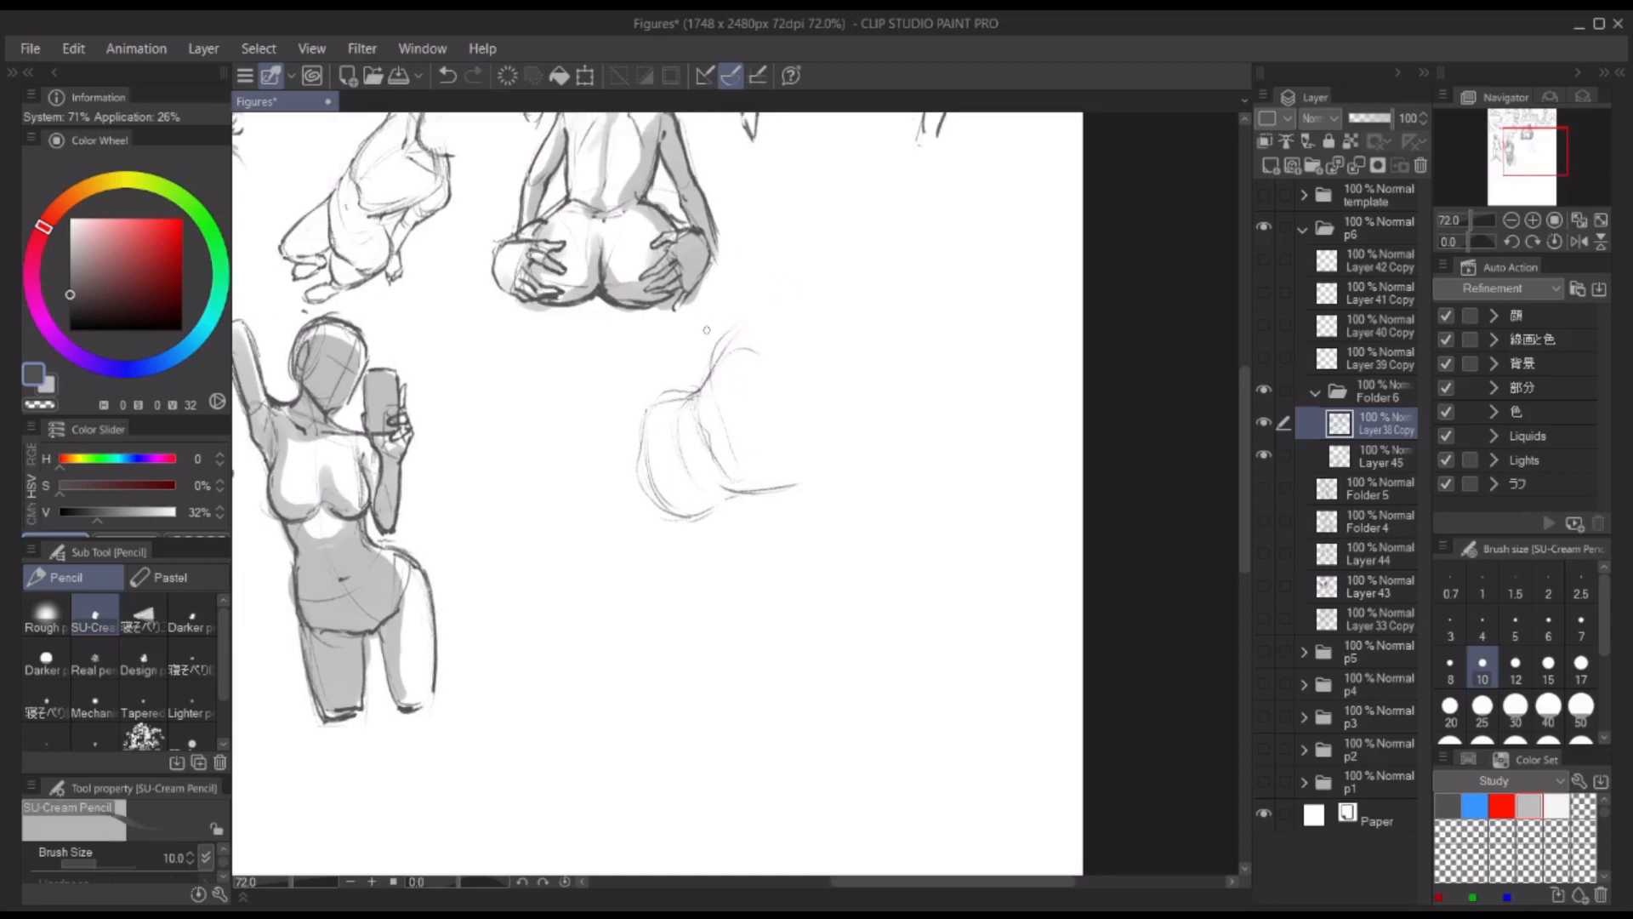
Step: Rework the new figure's waist, belly and hip construction lines, undoing the strokes that miss
key("ctrl+z")
mouse_move(729, 428)
left_mouse_down()
mouse_move(781, 382)
mouse_move(720, 420)
left_mouse_up()
key("ctrl+z")
left_click_drag(713, 354, 695, 403)
mouse_move(696, 393)
left_mouse_down()
mouse_move(713, 427)
mouse_move(735, 337)
left_mouse_up()
mouse_move(709, 428)
left_mouse_down()
mouse_move(726, 487)
mouse_move(763, 495)
mouse_move(844, 371)
mouse_move(805, 373)
left_mouse_up()
key("ctrl+z")
Step: Sketch the reclining figure's two legs stretching out sideways from the hips with the SU-Cream Pencil
key("ctrl+z")
mouse_move(791, 342)
left_mouse_down()
mouse_move(676, 378)
mouse_move(693, 437)
left_mouse_up()
left_click_drag(682, 376, 763, 491)
left_click_drag(765, 476, 725, 481)
Step: Lasso the hip sketch, reposition it with a transform into the space beside the back-view figure and deselect it
key("m")
left_click_drag(855, 242, 832, 258)
scroll(999, 307, "down", 4)
left_click_drag(1007, 303, 880, 402)
key("ctrl+t")
mouse_move(759, 489)
left_mouse_down()
mouse_move(925, 390)
mouse_move(922, 404)
left_mouse_up()
key("Return")
key("ctrl+d")
key("p")
mouse_move(828, 445)
left_mouse_down()
mouse_move(830, 415)
mouse_move(900, 385)
left_mouse_up()
left_click_drag(775, 390, 657, 380)
Step: Firm up the reclining figure's lower leg and hip outlines, rotating the canvas to suit the strokes
key("ctrl+z")
mouse_move(758, 357)
left_mouse_down()
mouse_move(676, 378)
mouse_move(764, 382)
left_mouse_up()
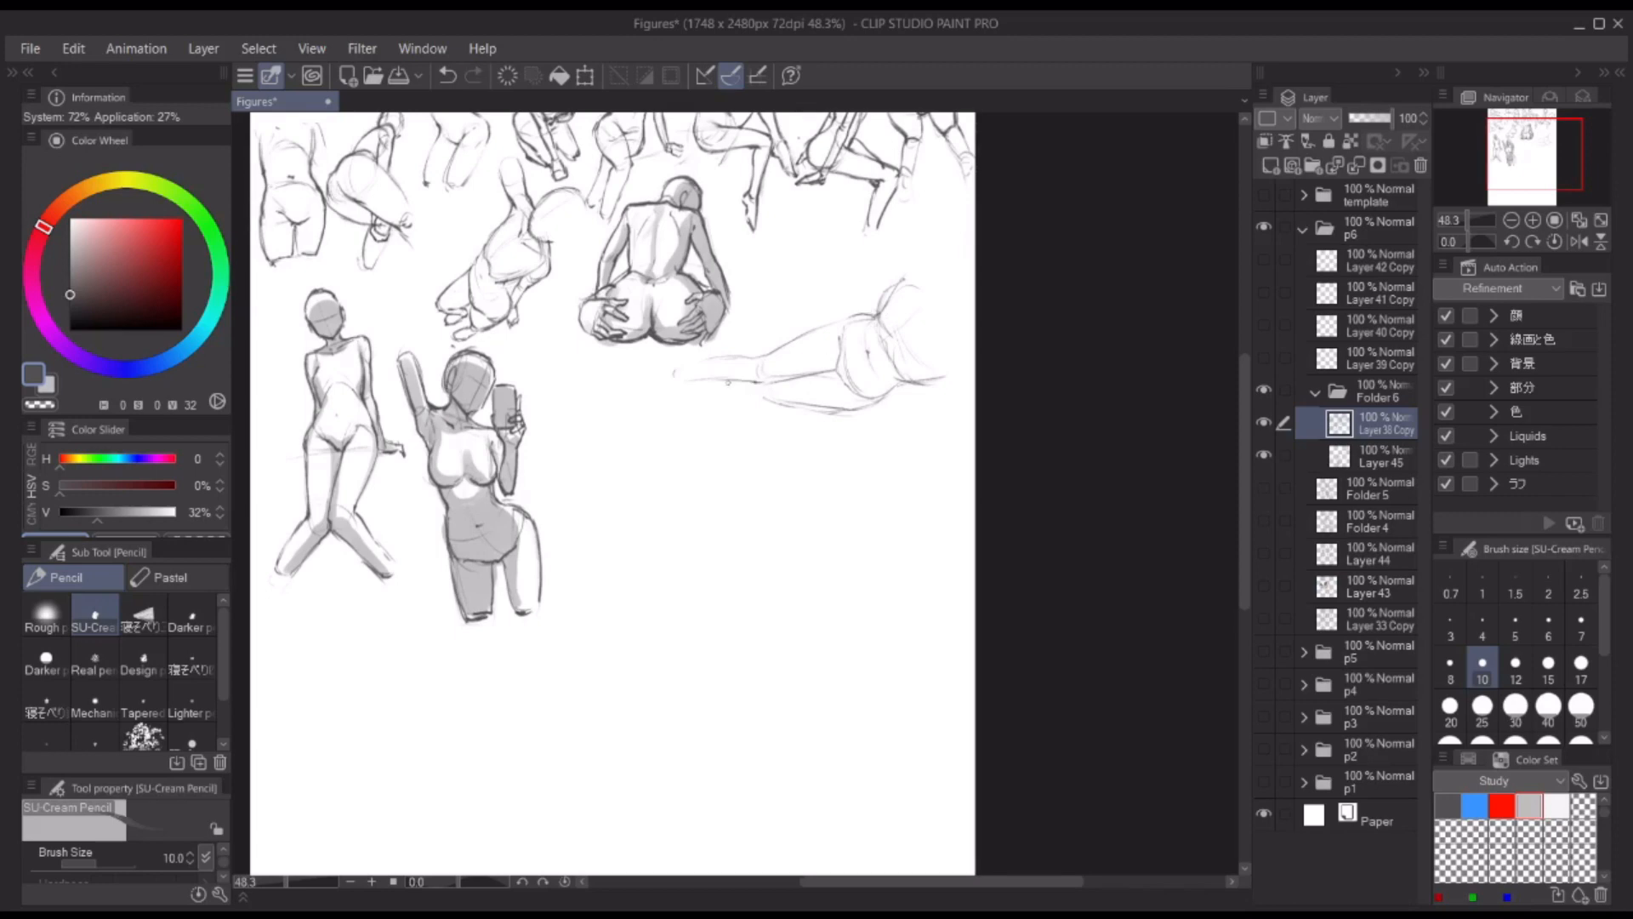
key("r")
left_click_drag(1016, 332, 984, 285)
key("ctrl+z")
left_click_drag(770, 373, 690, 422)
key("ctrl+z")
mouse_move(690, 412)
left_mouse_down()
mouse_move(687, 440)
mouse_move(701, 437)
left_mouse_up()
left_click_drag(702, 433, 770, 399)
left_click_drag(787, 403, 864, 372)
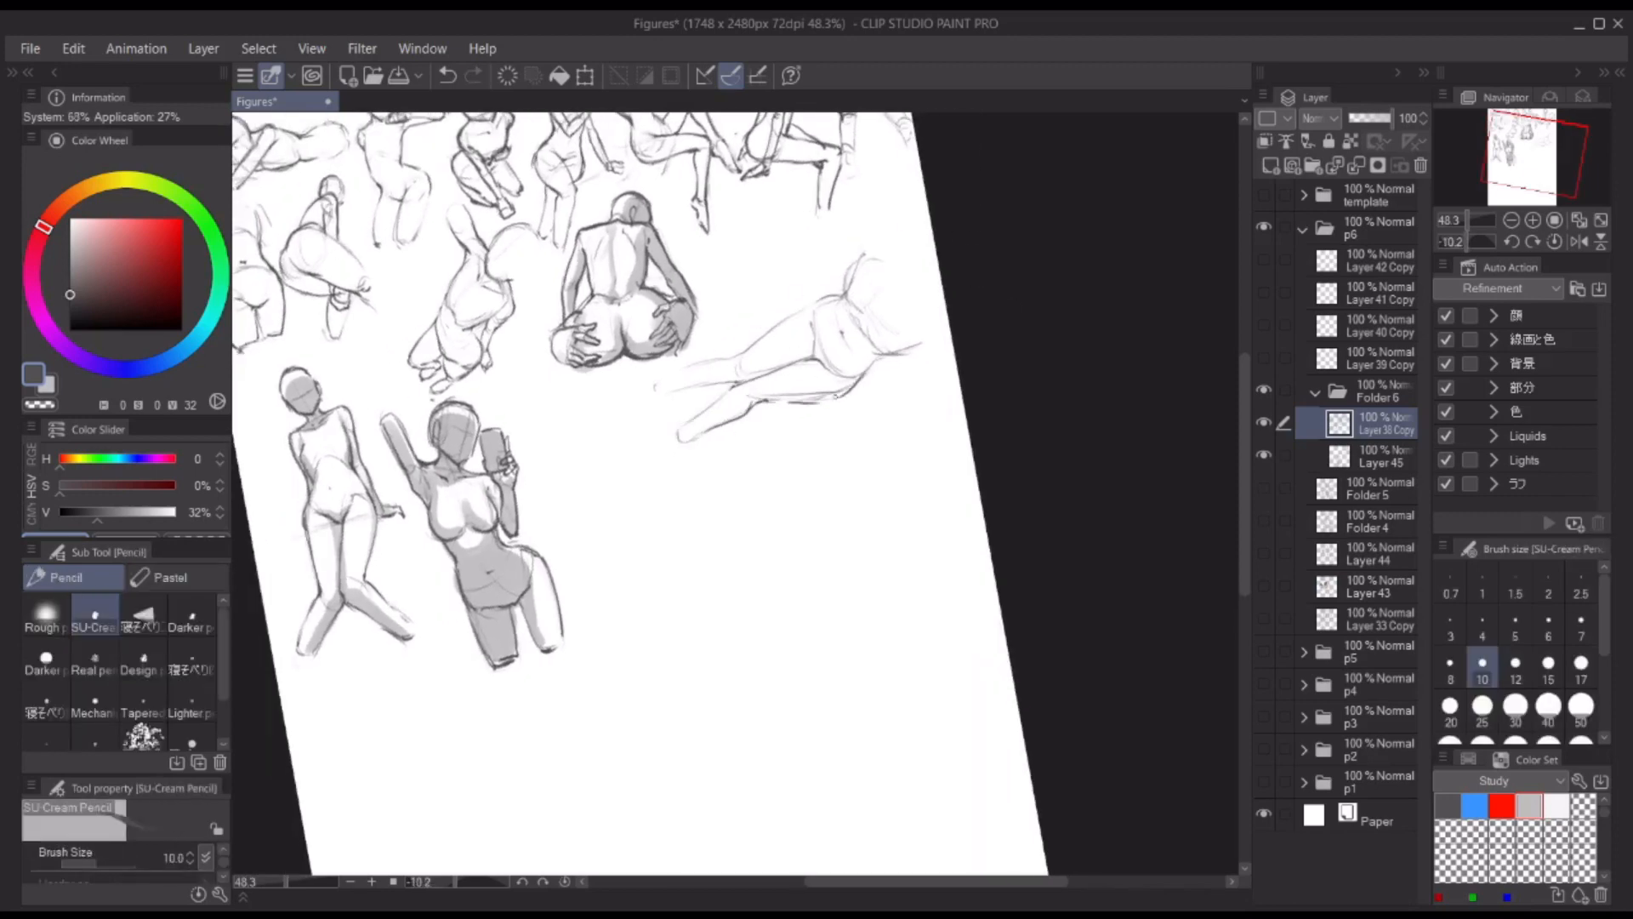
left_click_drag(776, 402, 834, 397)
key("r")
left_click_drag(946, 283, 975, 317)
left_click_drag(825, 365, 902, 372)
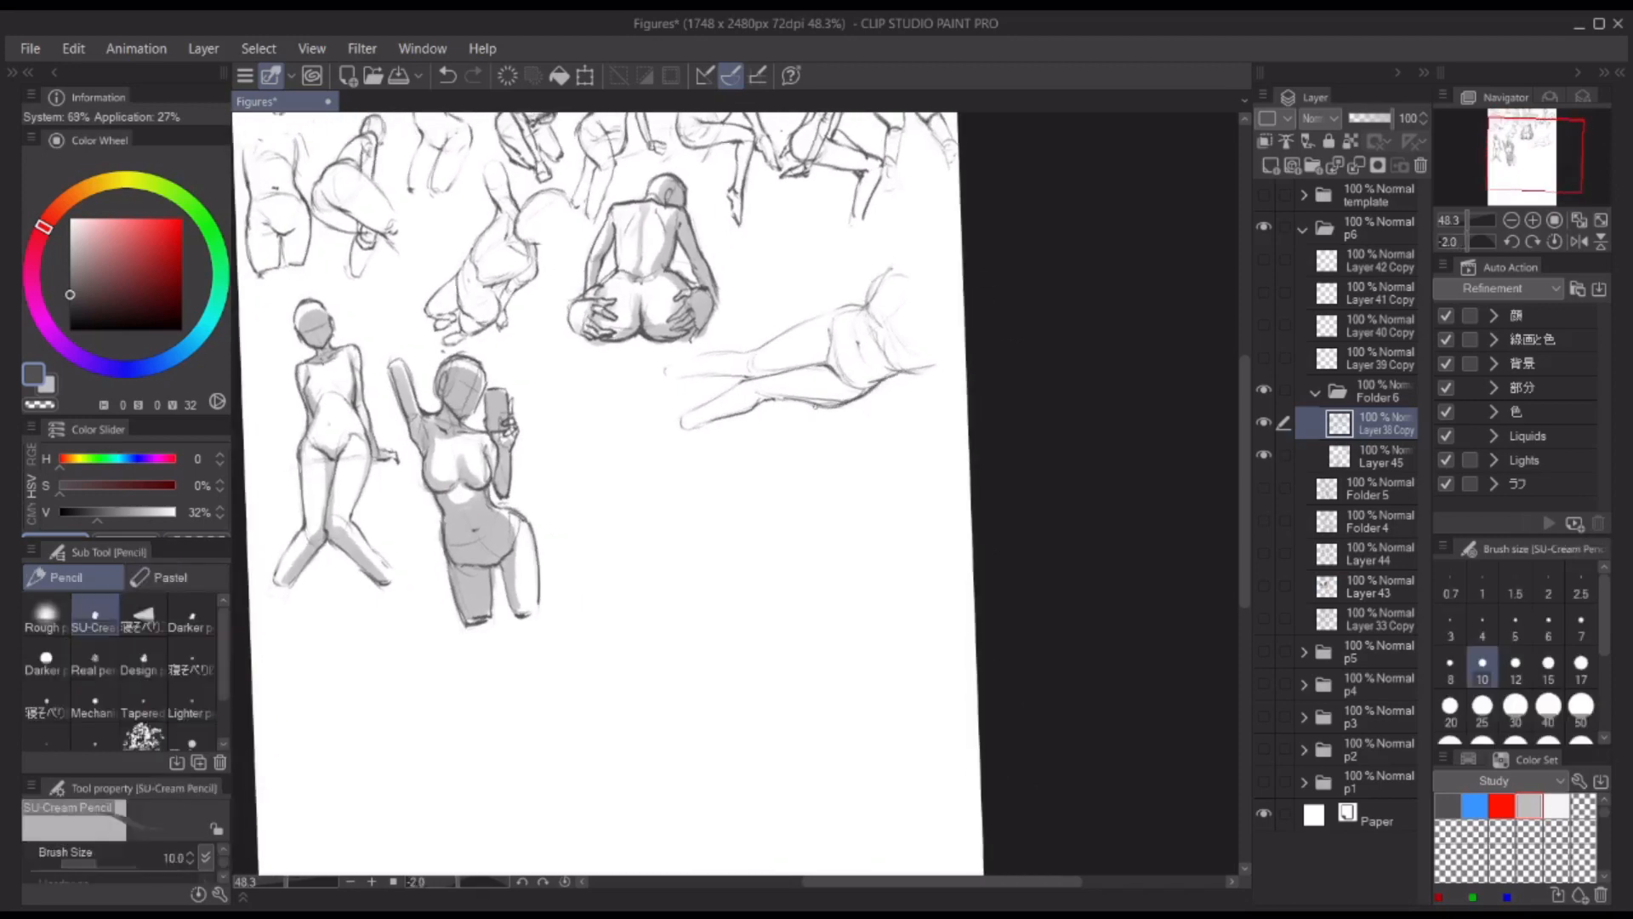
Step: Outline the reclining figure's upper leg and draw both feet
left_click_drag(787, 403, 865, 393)
key("ctrl+z")
left_click_drag(733, 388, 699, 428)
mouse_move(861, 306)
left_mouse_down()
mouse_move(749, 357)
mouse_move(665, 367)
mouse_move(745, 378)
left_mouse_up()
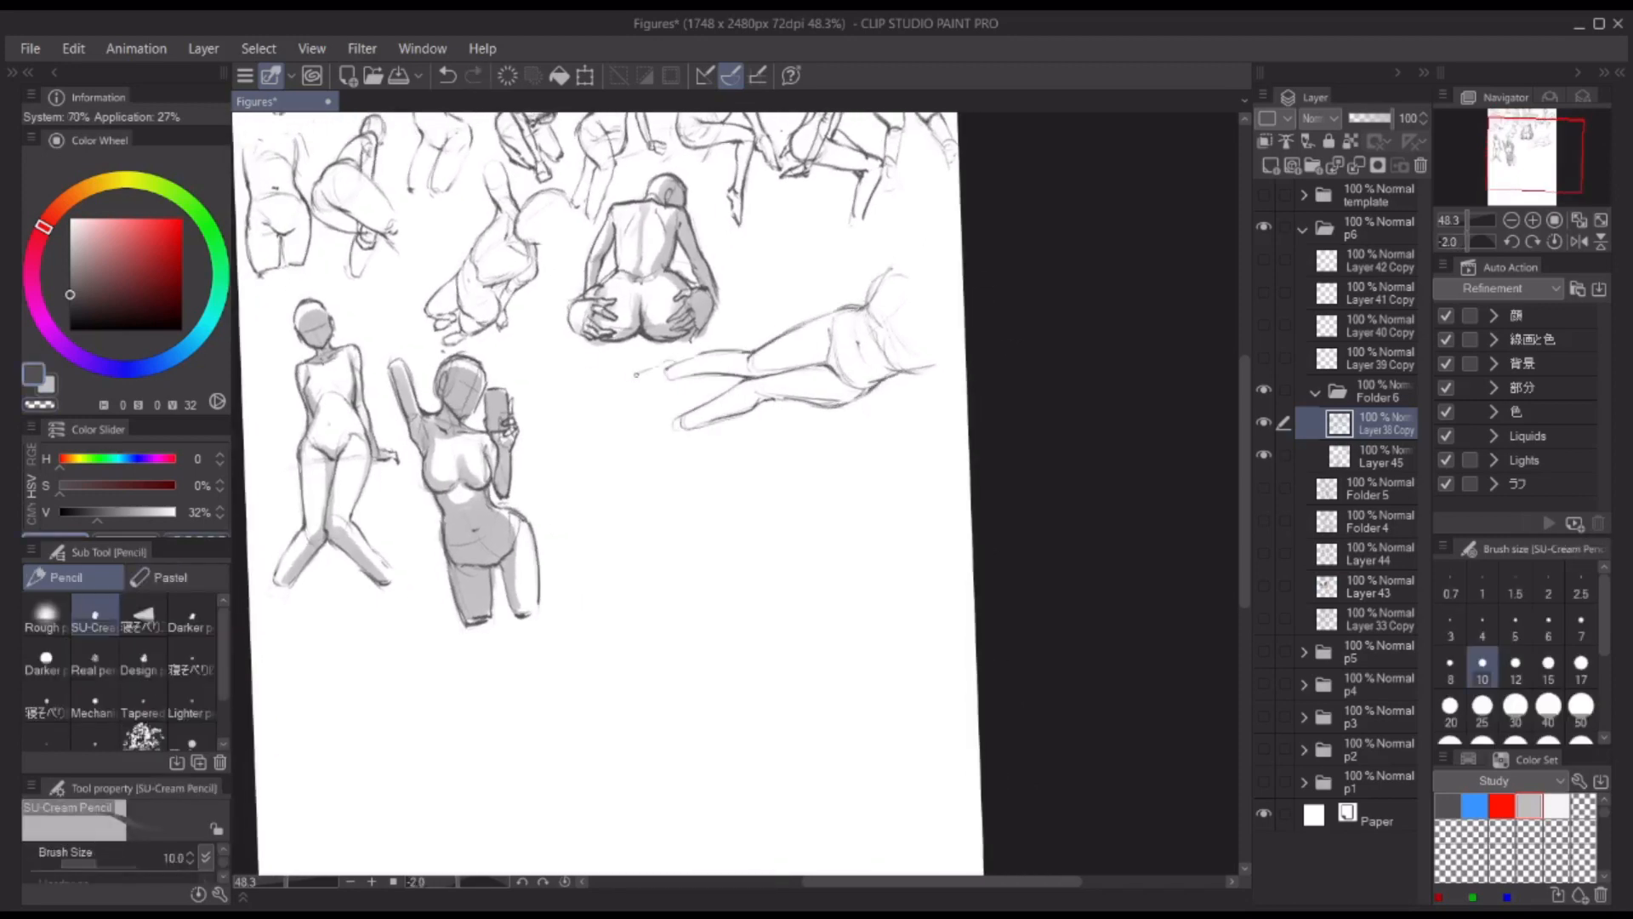
left_click_drag(691, 411, 643, 431)
mouse_move(644, 432)
left_mouse_down()
mouse_move(696, 430)
mouse_move(638, 432)
left_mouse_up()
left_click_drag(638, 433, 750, 409)
scroll(958, 241, "up", 1)
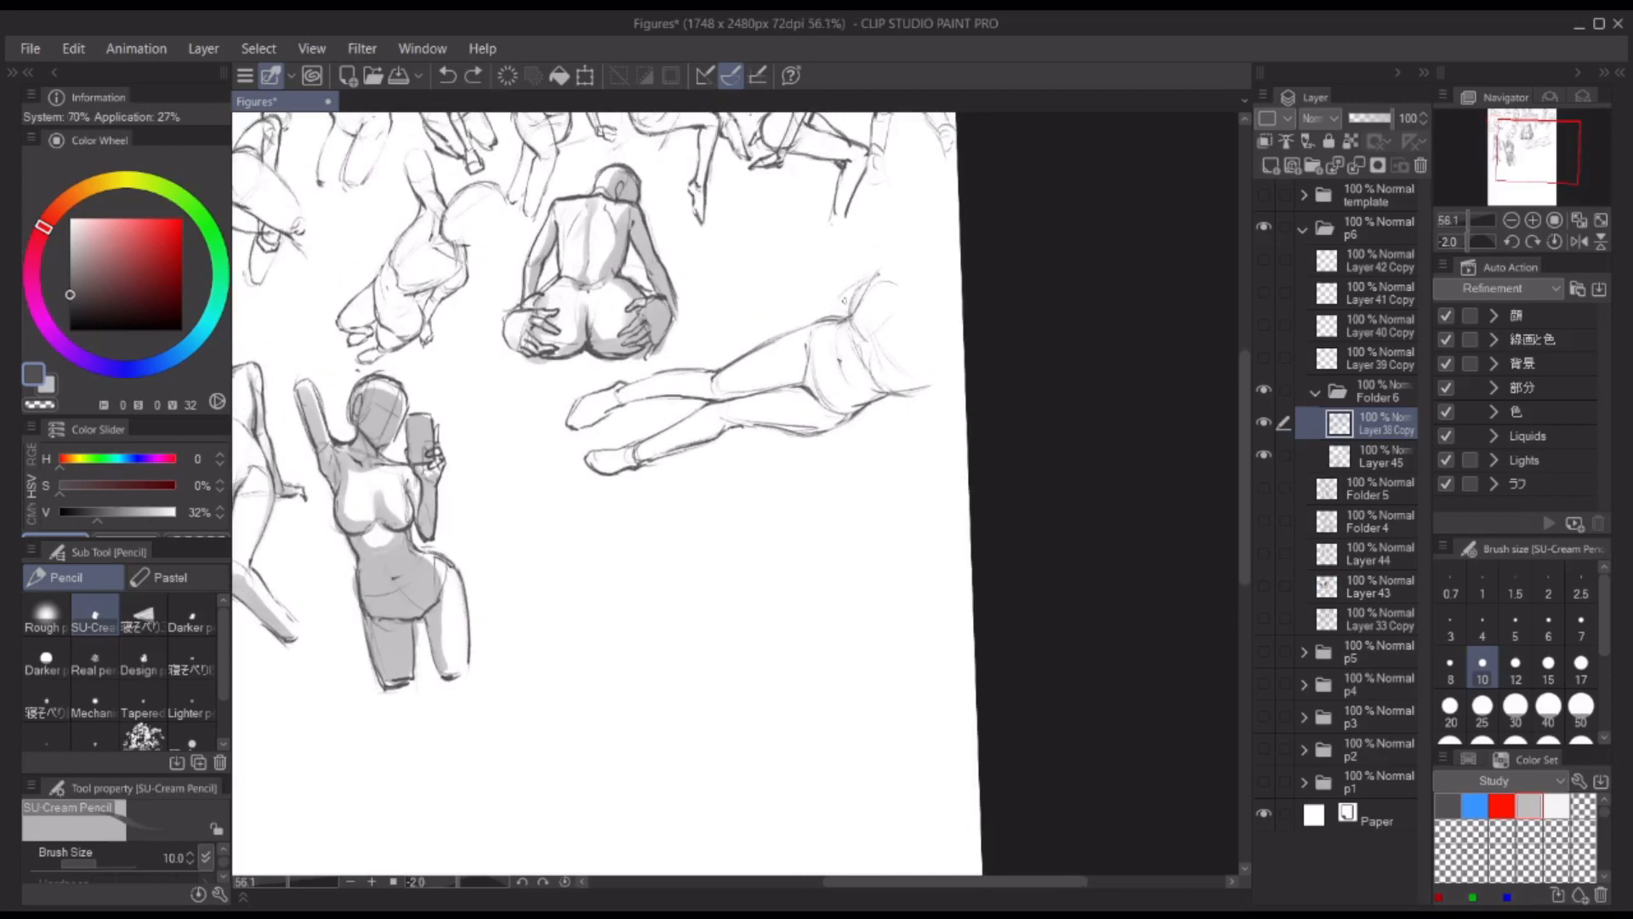
Step: Add the reclining figure's rounded upper body and an outstretched arm with a hand
left_click_drag(842, 305, 939, 337)
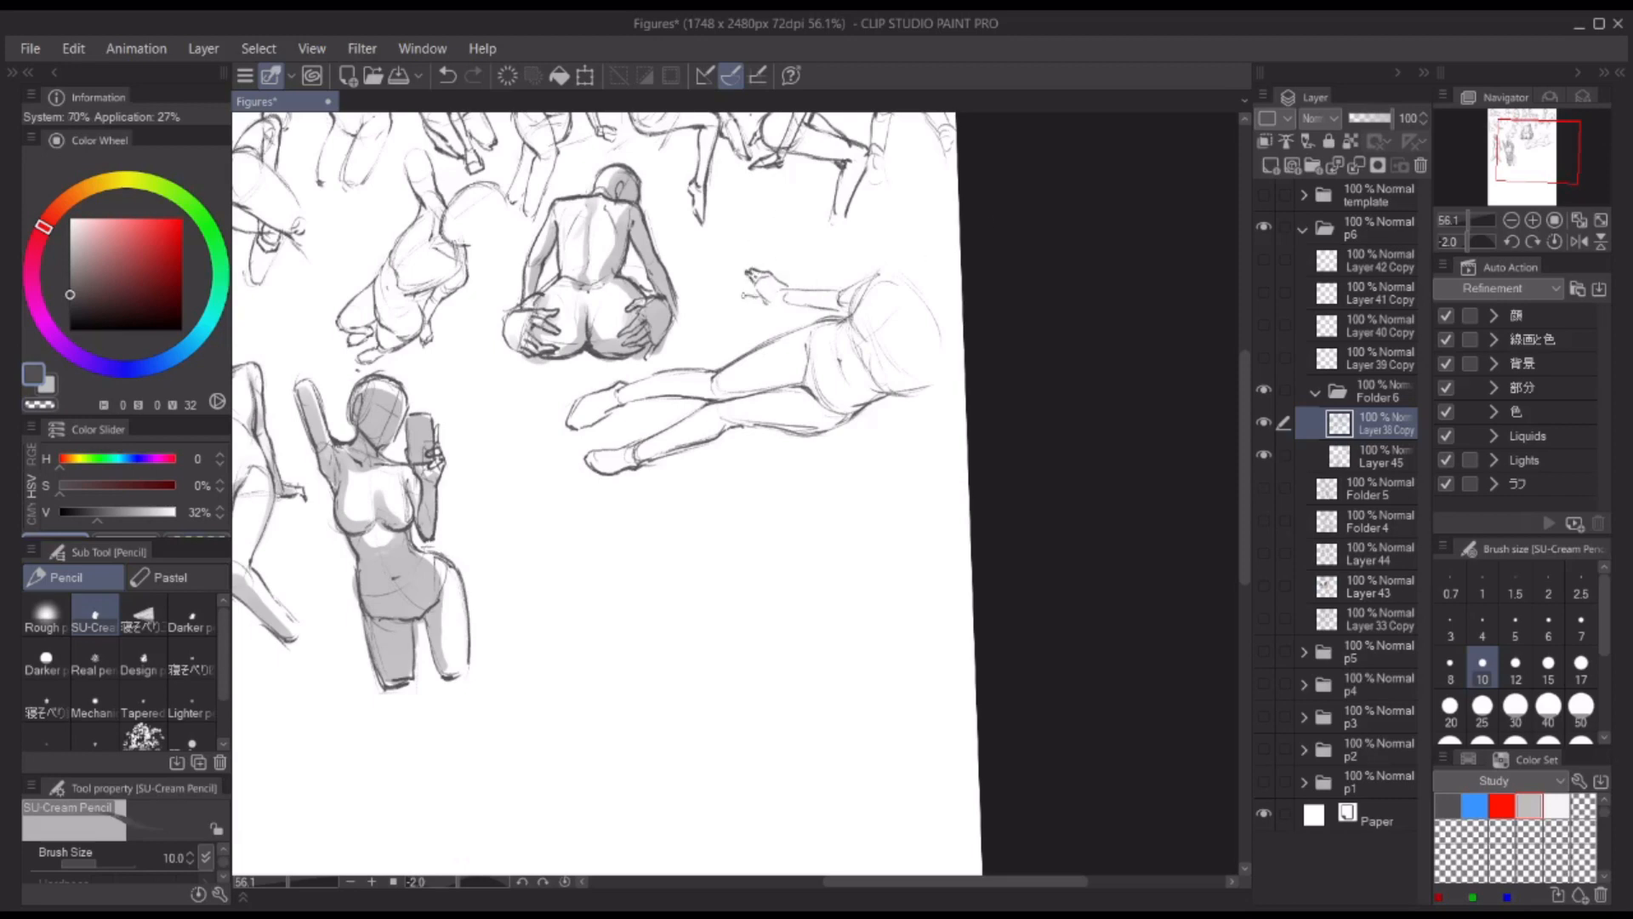
left_click_drag(786, 289, 840, 291)
left_click_drag(793, 311, 854, 312)
Step: Shade the reclining figure's thighs and hips in grey on Layer 45 with THE GOD BRUSH, adjusting the brush size
left_click(1384, 457)
key("b")
key("x")
key("bracketleft")
key("bracketleft")
mouse_move(848, 325)
left_mouse_down()
mouse_move(832, 351)
mouse_move(808, 334)
mouse_move(829, 393)
mouse_move(813, 432)
mouse_move(731, 414)
left_mouse_up()
key("bracketright")
key("bracketleft")
key("bracketright")
key("bracketleft")
key("bracketright")
key("bracketright")
key("ctrl+z")
key("bracketleft")
left_click_drag(798, 372, 706, 396)
left_click_drag(798, 334, 790, 324)
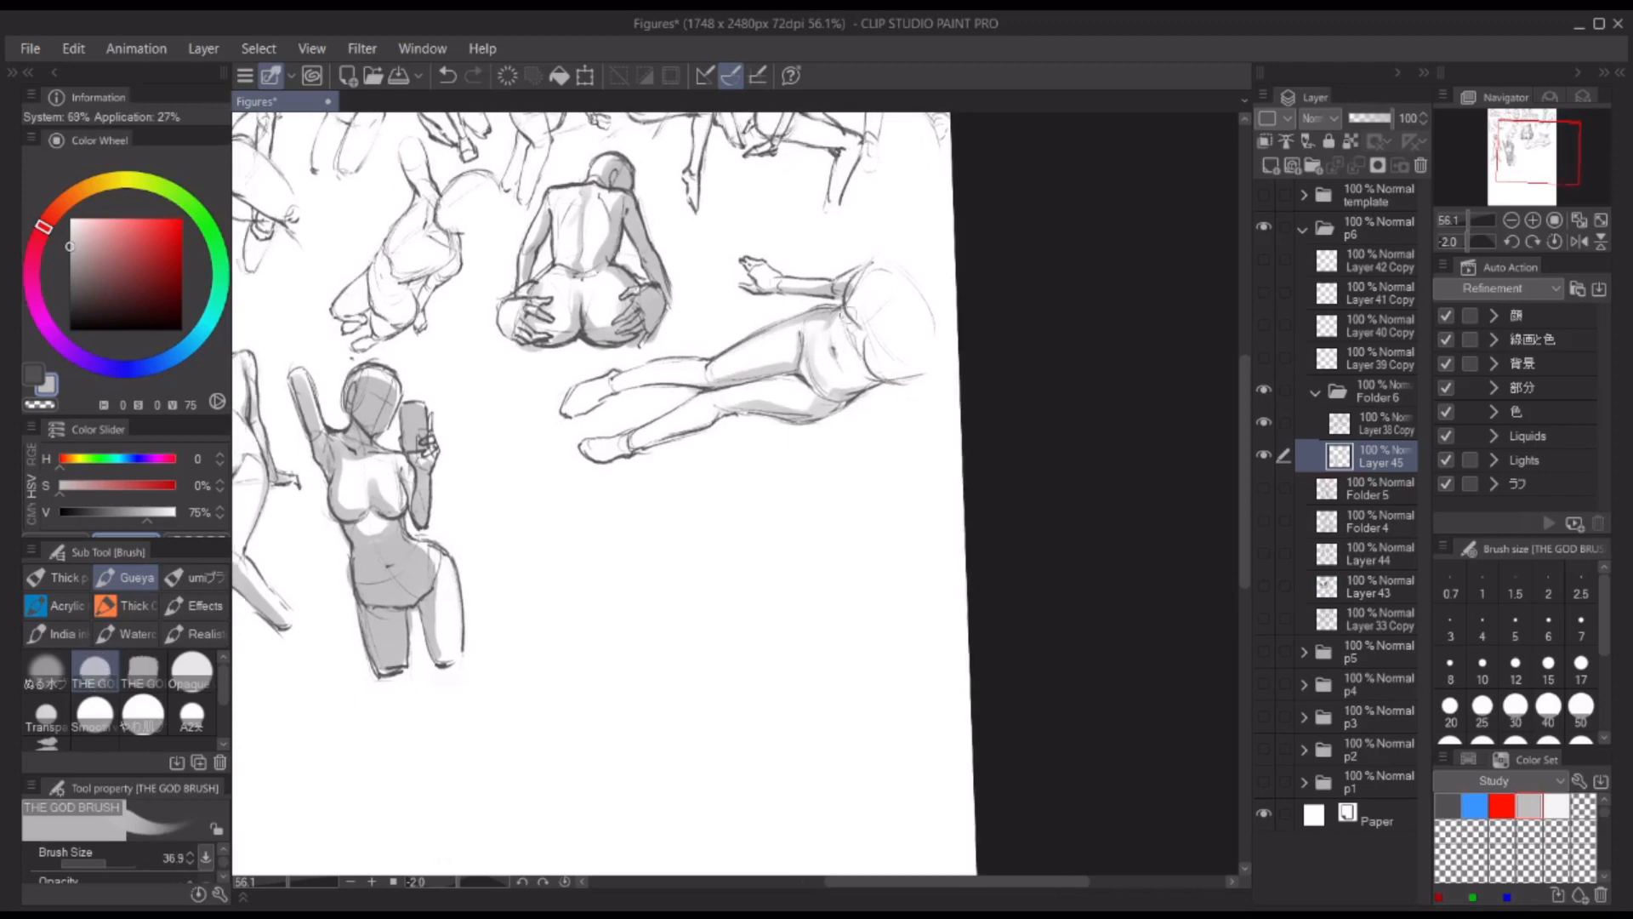
Step: Shade the reclining figure's lower legs and feet in grey with a smaller brush size
key("bracketleft")
key("bracketright")
mouse_move(605, 393)
left_mouse_down()
mouse_move(713, 375)
mouse_move(687, 428)
mouse_move(590, 463)
left_mouse_up()
key("bracketright")
key("bracketleft")
key("bracketright")
key("bracketleft")
left_click_drag(573, 417, 594, 401)
left_click_drag(1051, 262, 1070, 255)
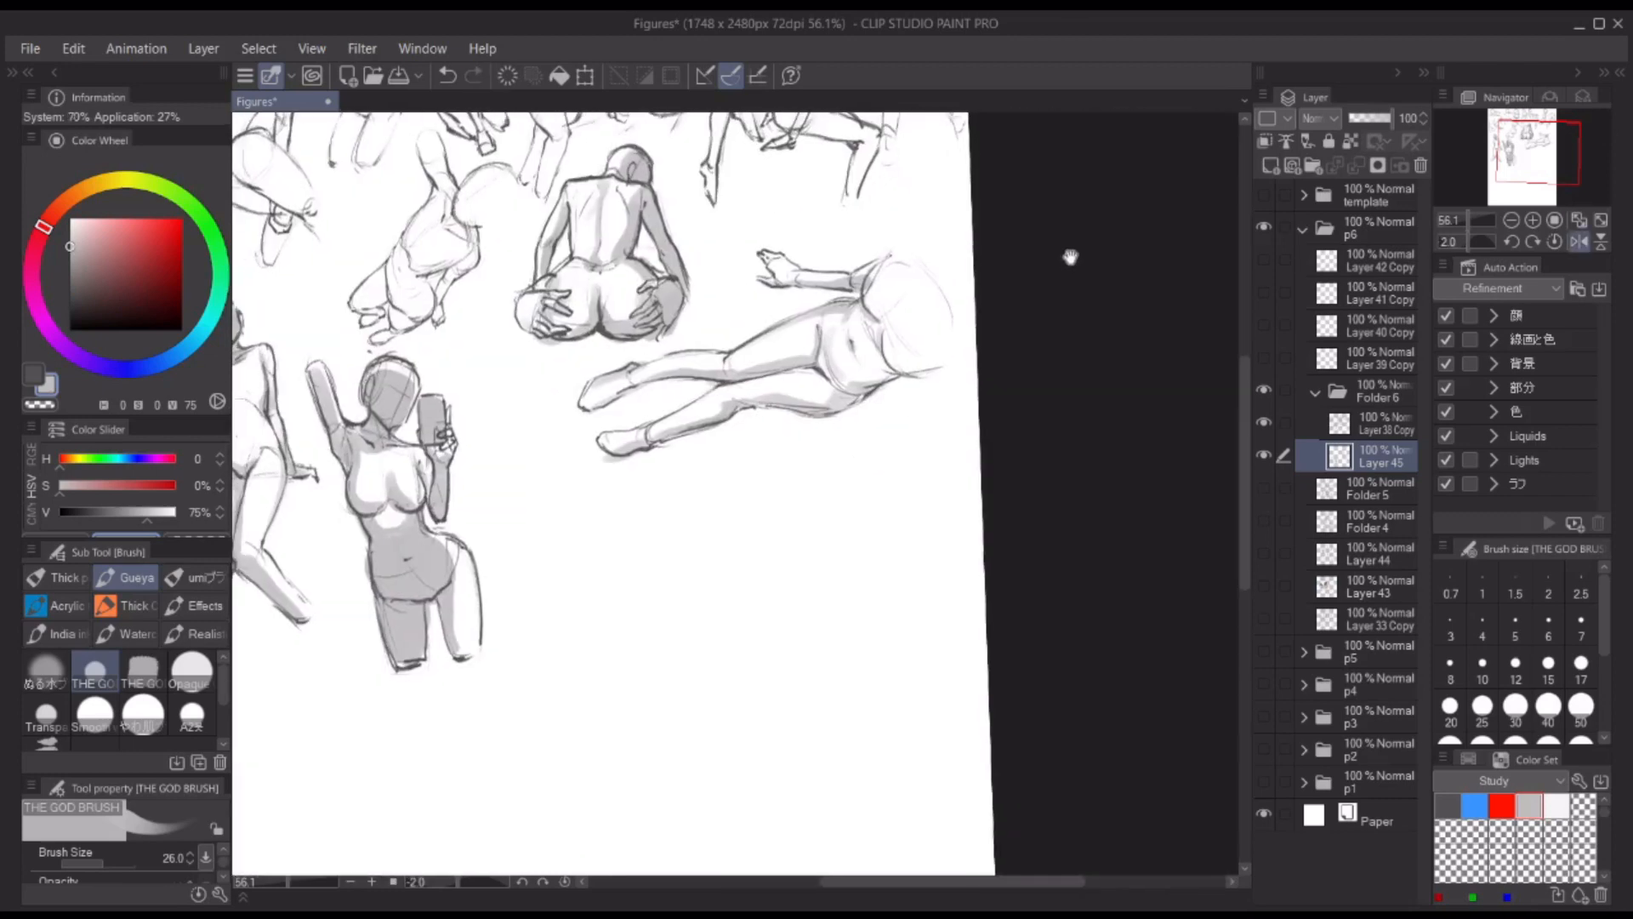
Step: Soften and blend the grey shading across the reclining figure's thighs and hips
left_click_drag(783, 356, 797, 363)
scroll(797, 362, "up", 5)
mouse_move(711, 405)
left_mouse_down()
mouse_move(838, 400)
mouse_move(916, 354)
mouse_move(1169, 404)
left_mouse_up()
key("j")
scroll(850, 340, "down", 5)
key("b")
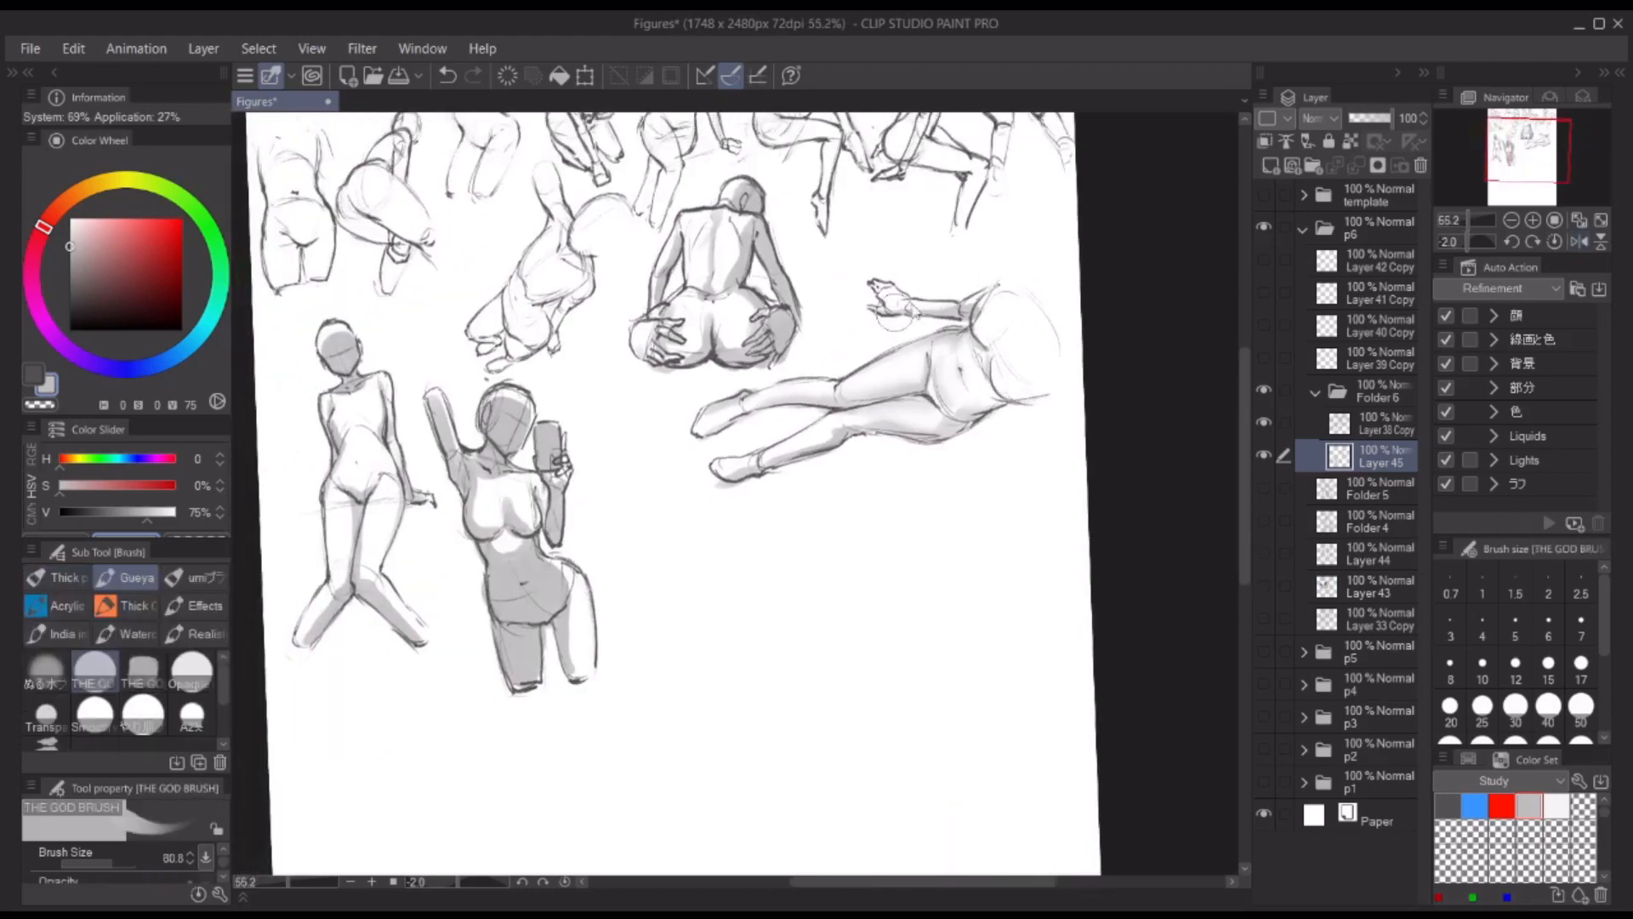
Step: Lasso the back-view figure on Folder 6 and move it down below the reclining figure with a transform
left_click(1307, 425)
key("p")
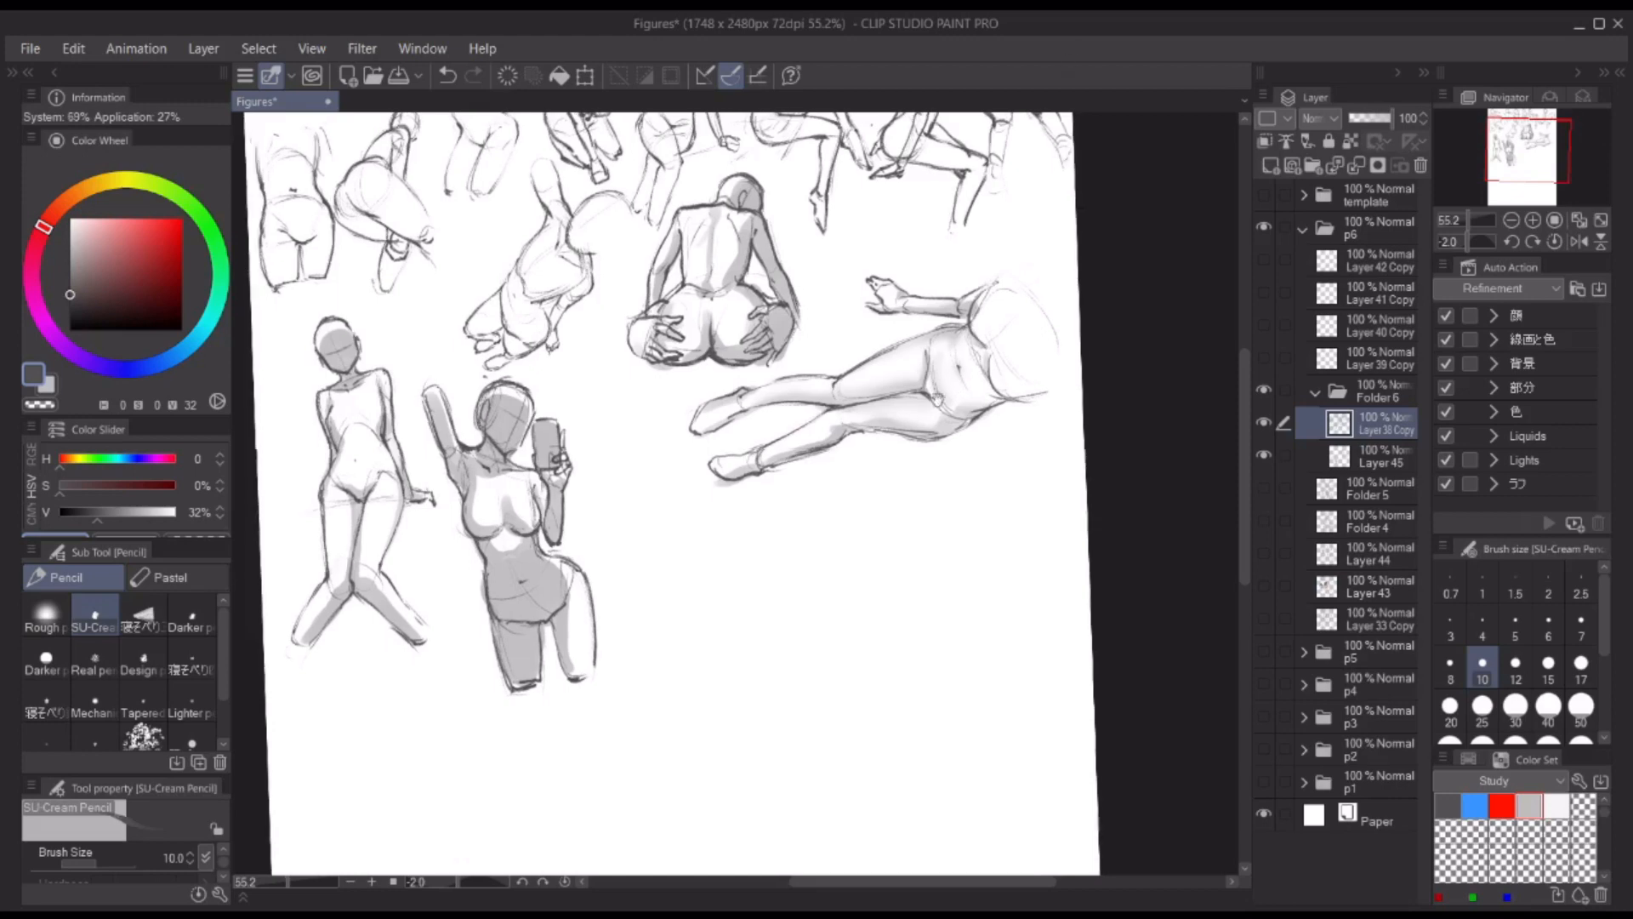
scroll(850, 340, "down", 3)
scroll(766, 298, "up", 3)
key("m")
left_click(1376, 391)
mouse_move(755, 213)
left_mouse_down()
mouse_move(736, 431)
mouse_move(757, 211)
left_mouse_up()
key("ctrl+t")
left_click_drag(770, 323, 754, 705)
key("Return")
Step: Lasso the reclining figure and move it into the freed space under the upper row with a transform
left_click_drag(953, 295, 965, 295)
key("ctrl+t")
left_click_drag(1046, 454, 914, 382)
key("Return")
Step: Lasso the back-view figure again, move it up beside the phone-holding figure with a transform and deselect it
left_click_drag(752, 451, 740, 476)
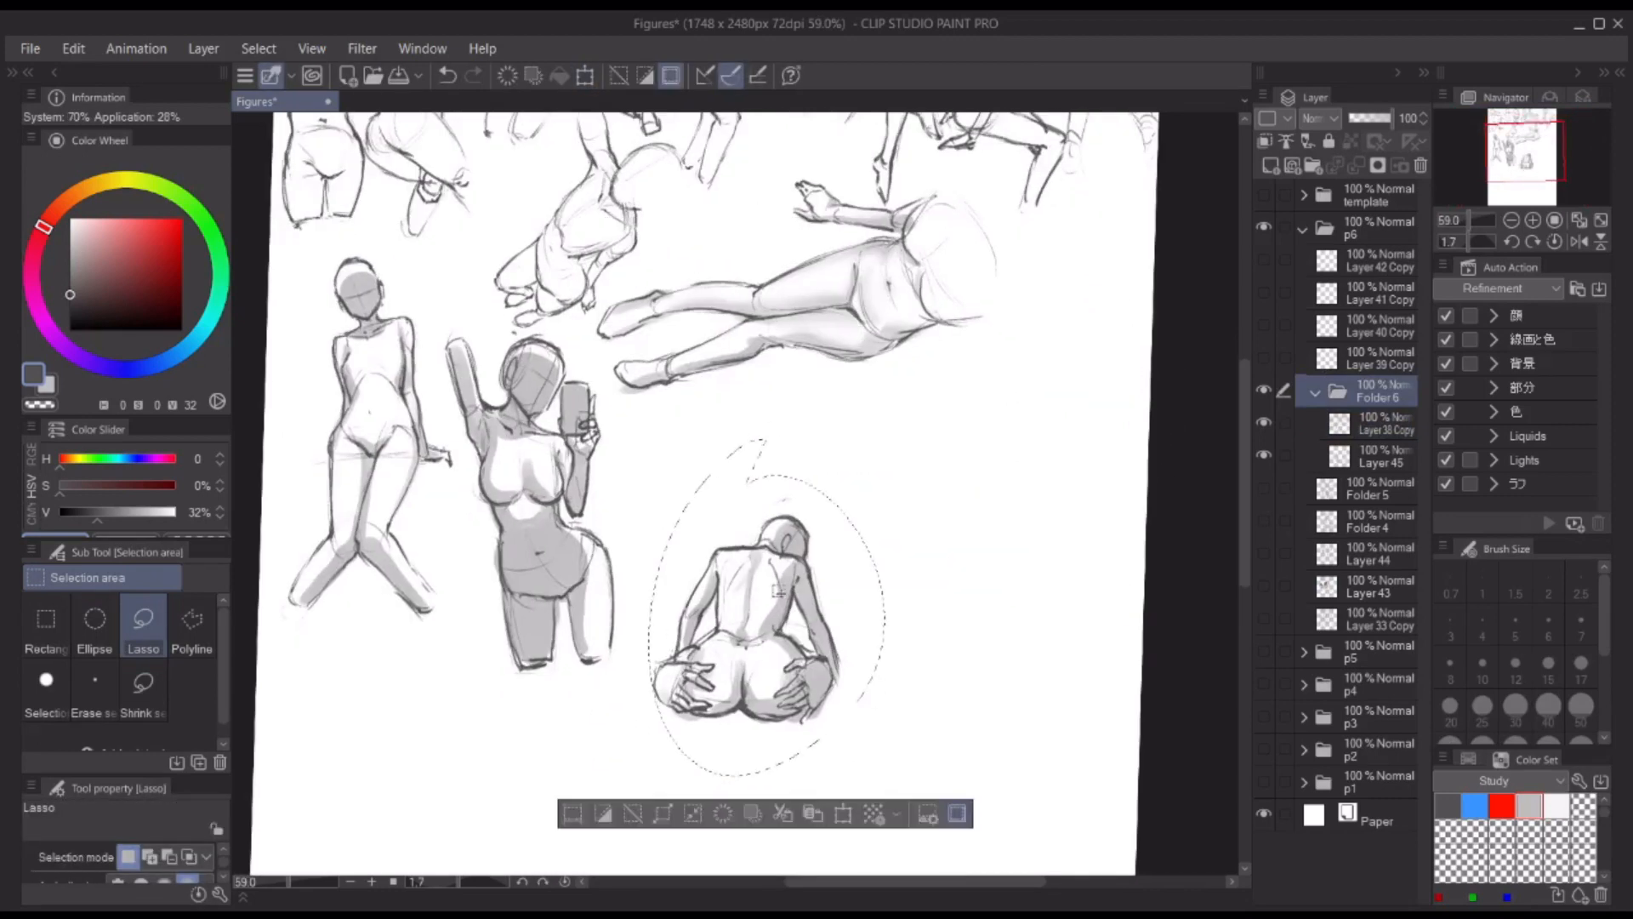
key("ctrl+t")
left_click_drag(812, 680, 780, 565)
key("Return")
key("ctrl+d")
scroll(791, 458, "down", 3)
Step: Sketch a new figure's head with face guidelines on Layer 38 Copy, to one side of the back-view figure
left_click_drag(976, 427, 907, 451)
left_click(1378, 430)
key("p")
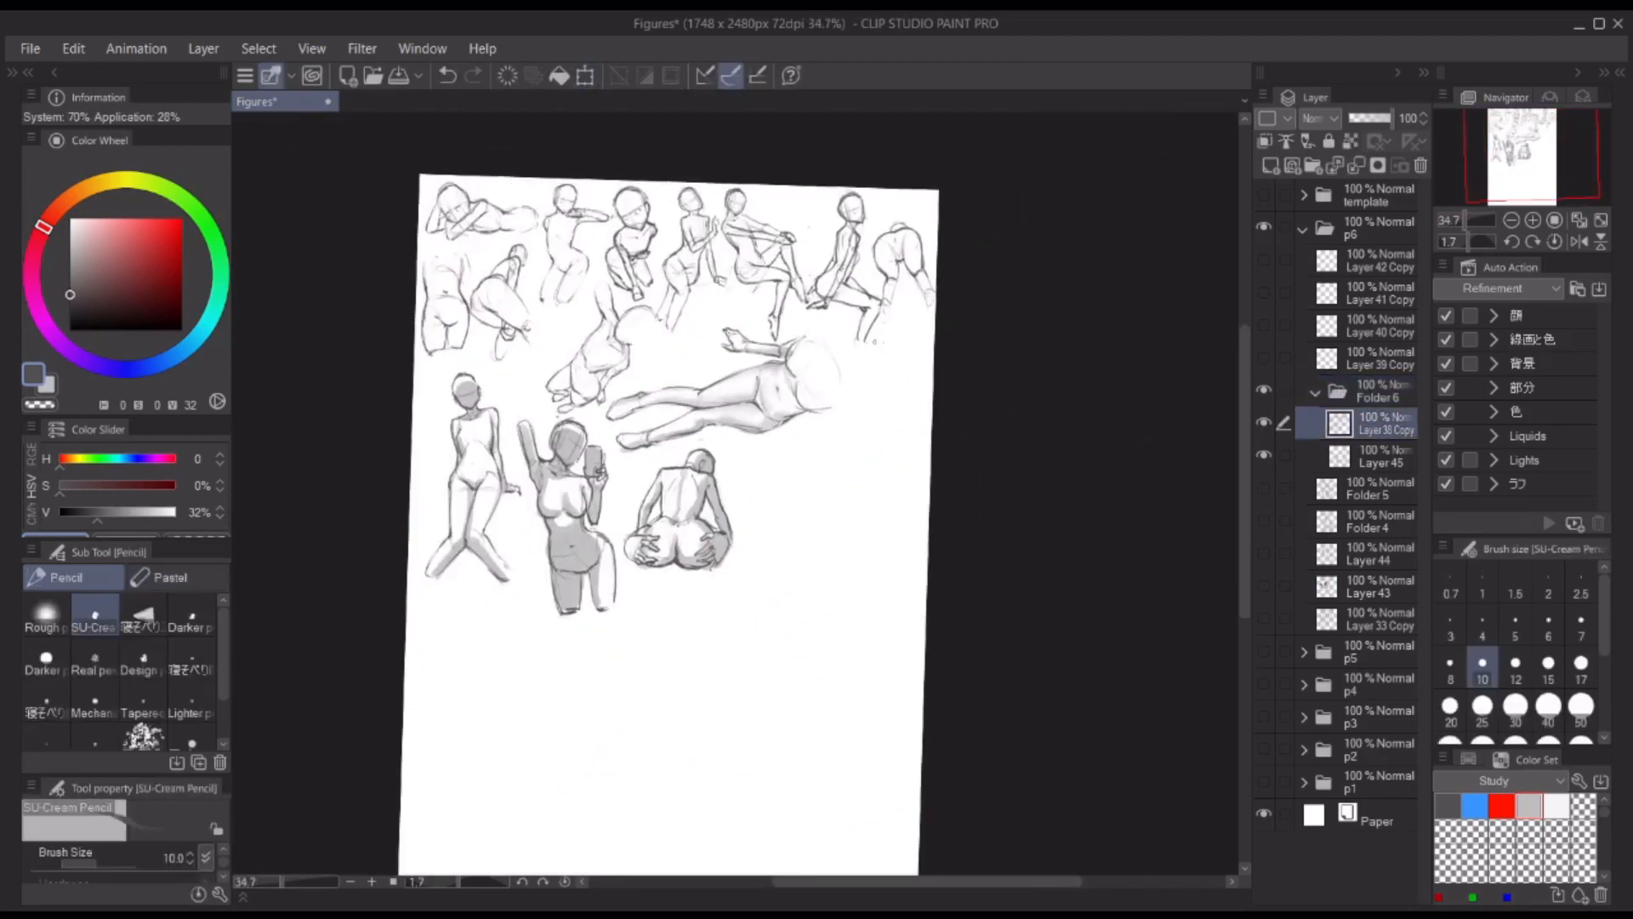
scroll(920, 554, "up", 3)
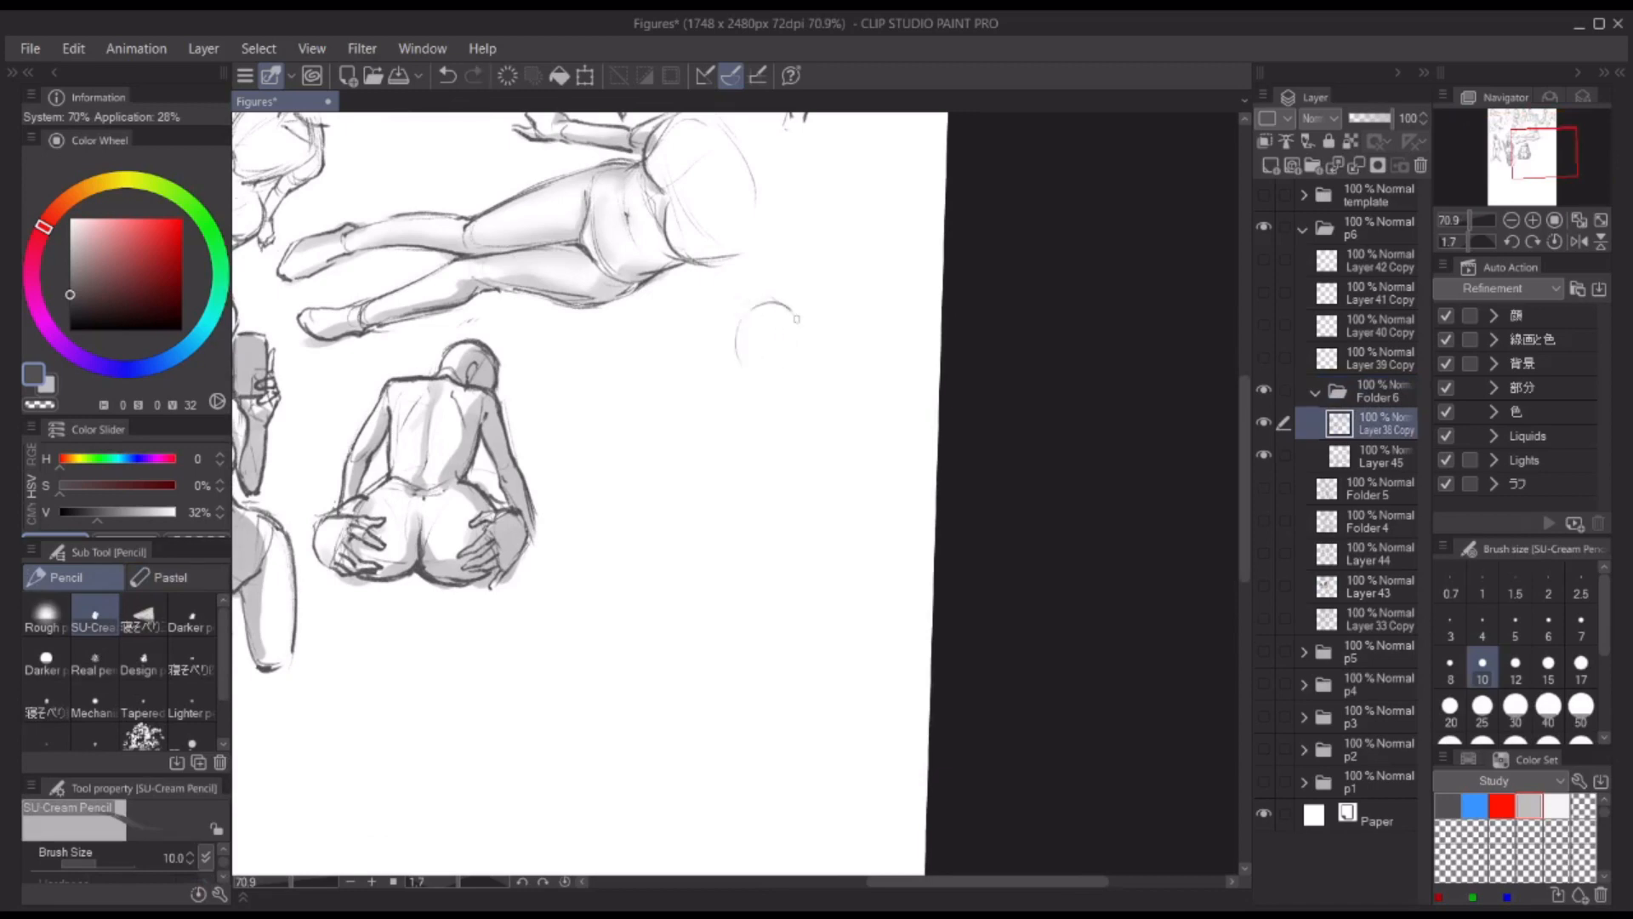
left_click_drag(756, 308, 752, 374)
mouse_move(766, 302)
left_mouse_down()
mouse_move(797, 356)
mouse_move(784, 376)
mouse_move(798, 340)
left_mouse_up()
key("ctrl+z")
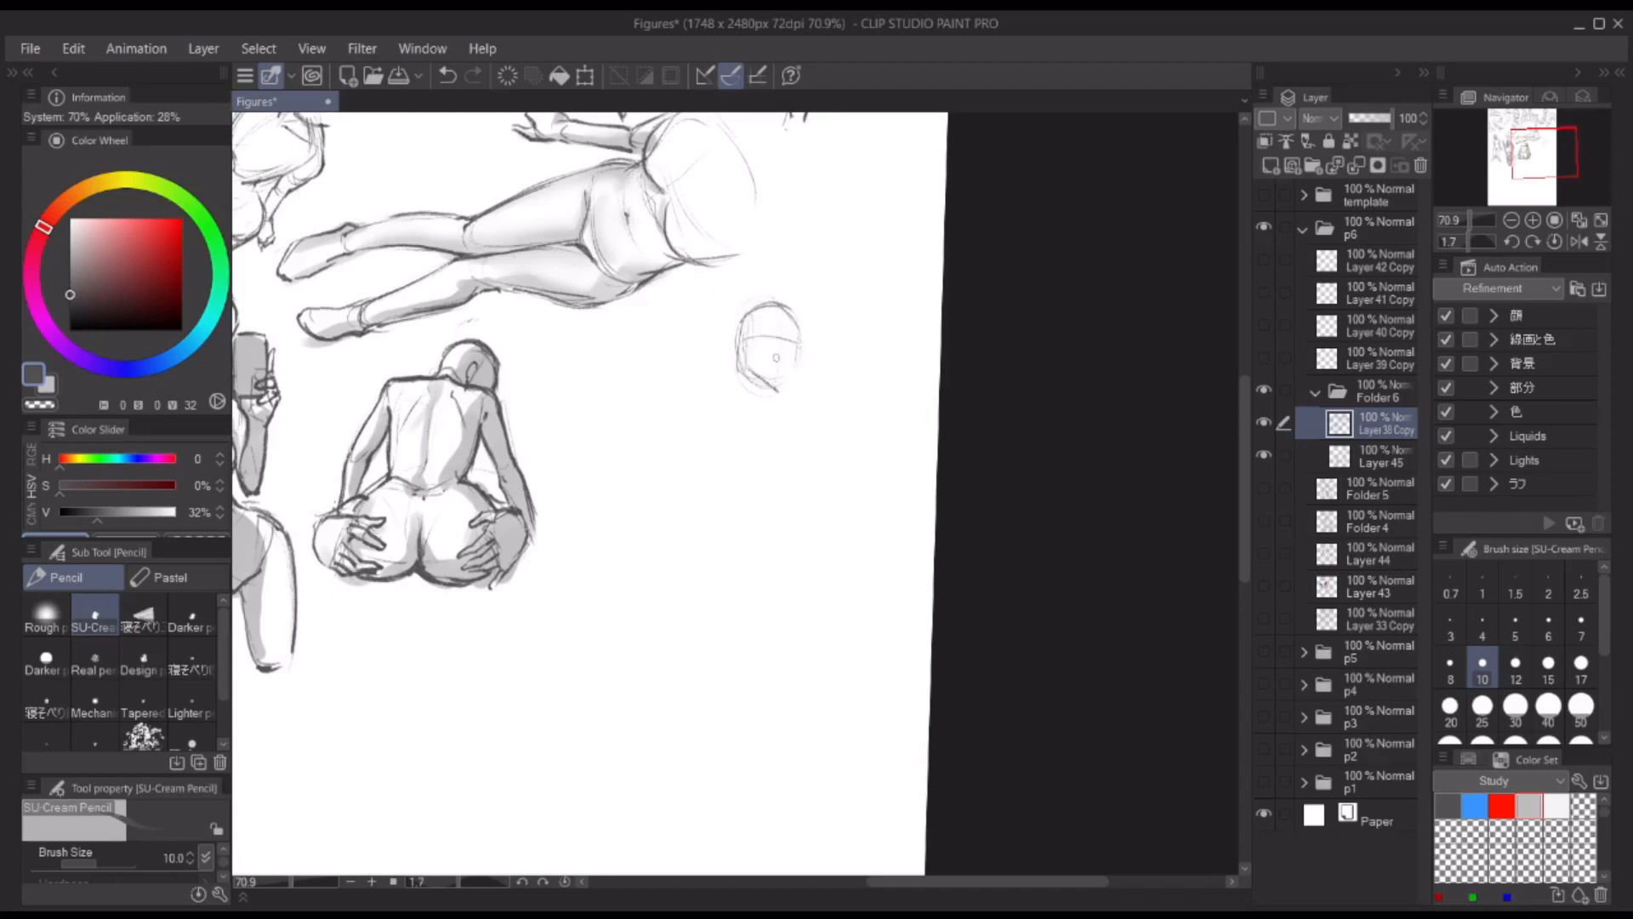
left_click_drag(738, 344, 798, 328)
left_click_drag(742, 323, 740, 368)
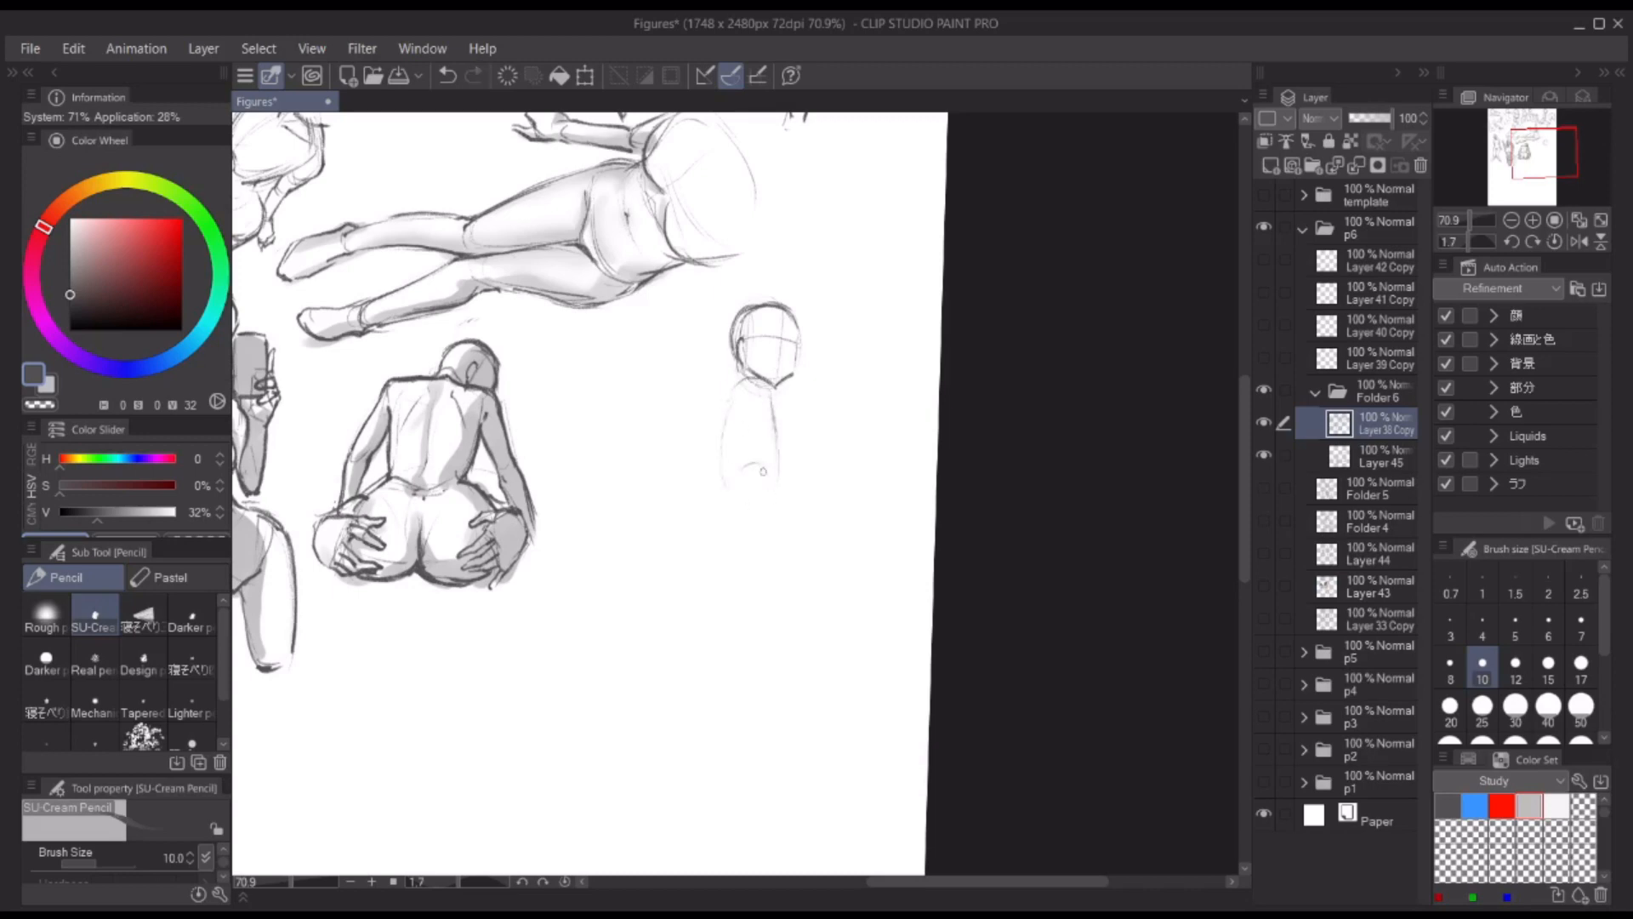
Step: Sketch the seated figure's torso, hips and thighs, and outline its straight supporting arm
left_click_drag(776, 402, 747, 510)
mouse_move(730, 413)
left_mouse_down()
mouse_move(741, 507)
mouse_move(690, 502)
left_mouse_up()
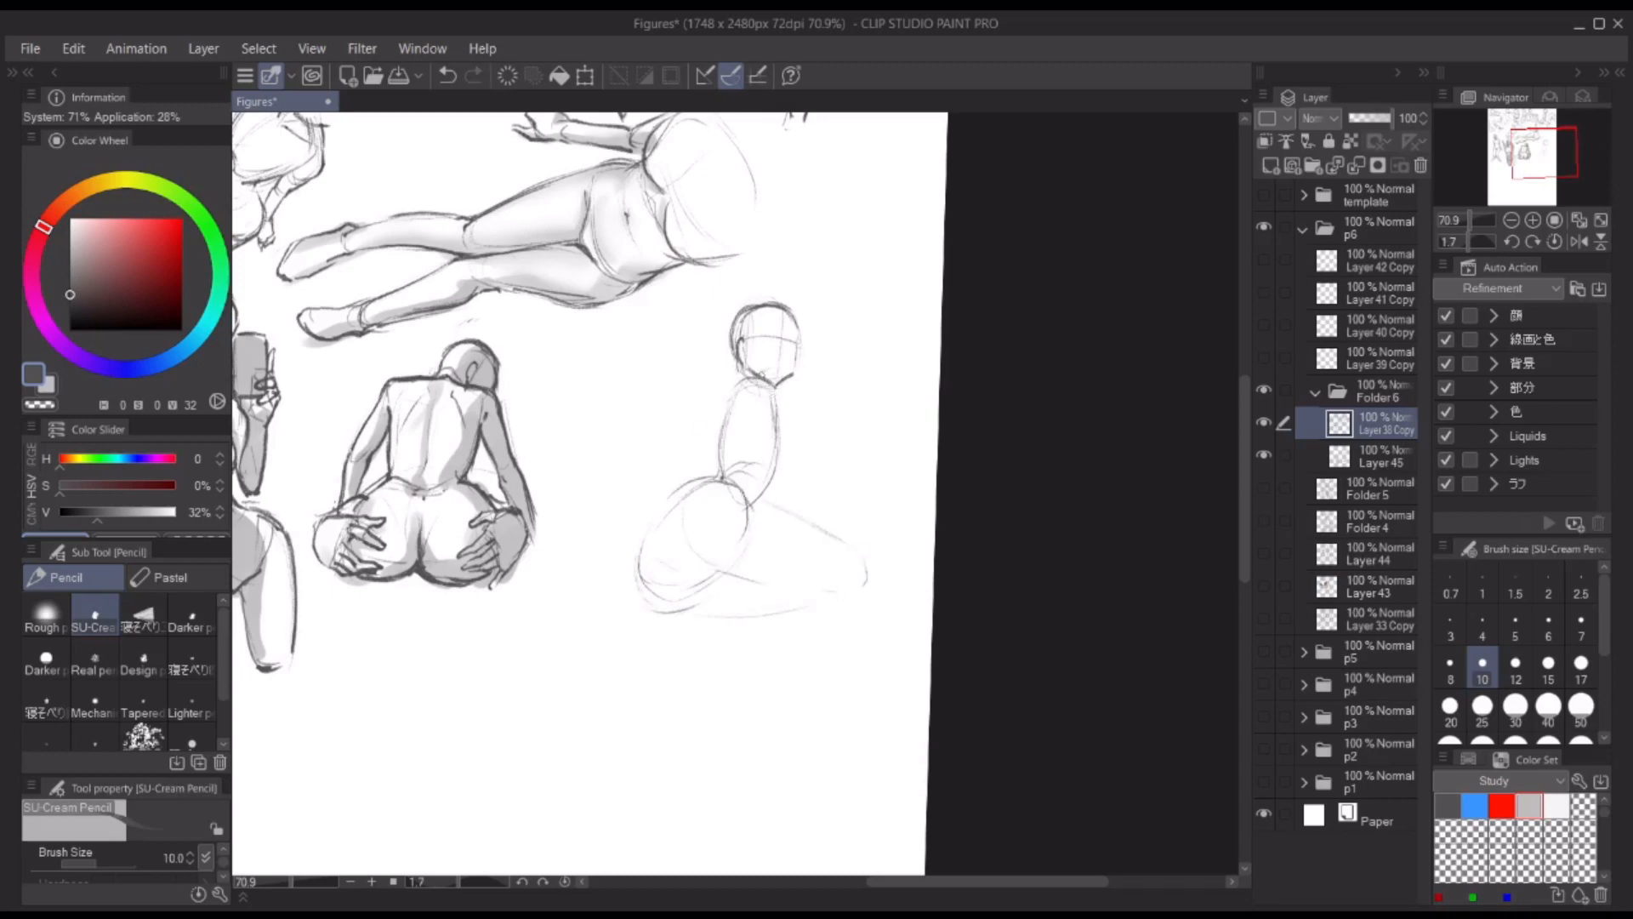
left_click_drag(782, 384, 779, 475)
mouse_move(742, 374)
left_mouse_down()
mouse_move(781, 415)
mouse_move(773, 501)
left_mouse_up()
left_click_drag(782, 390, 799, 509)
key("ctrl+z")
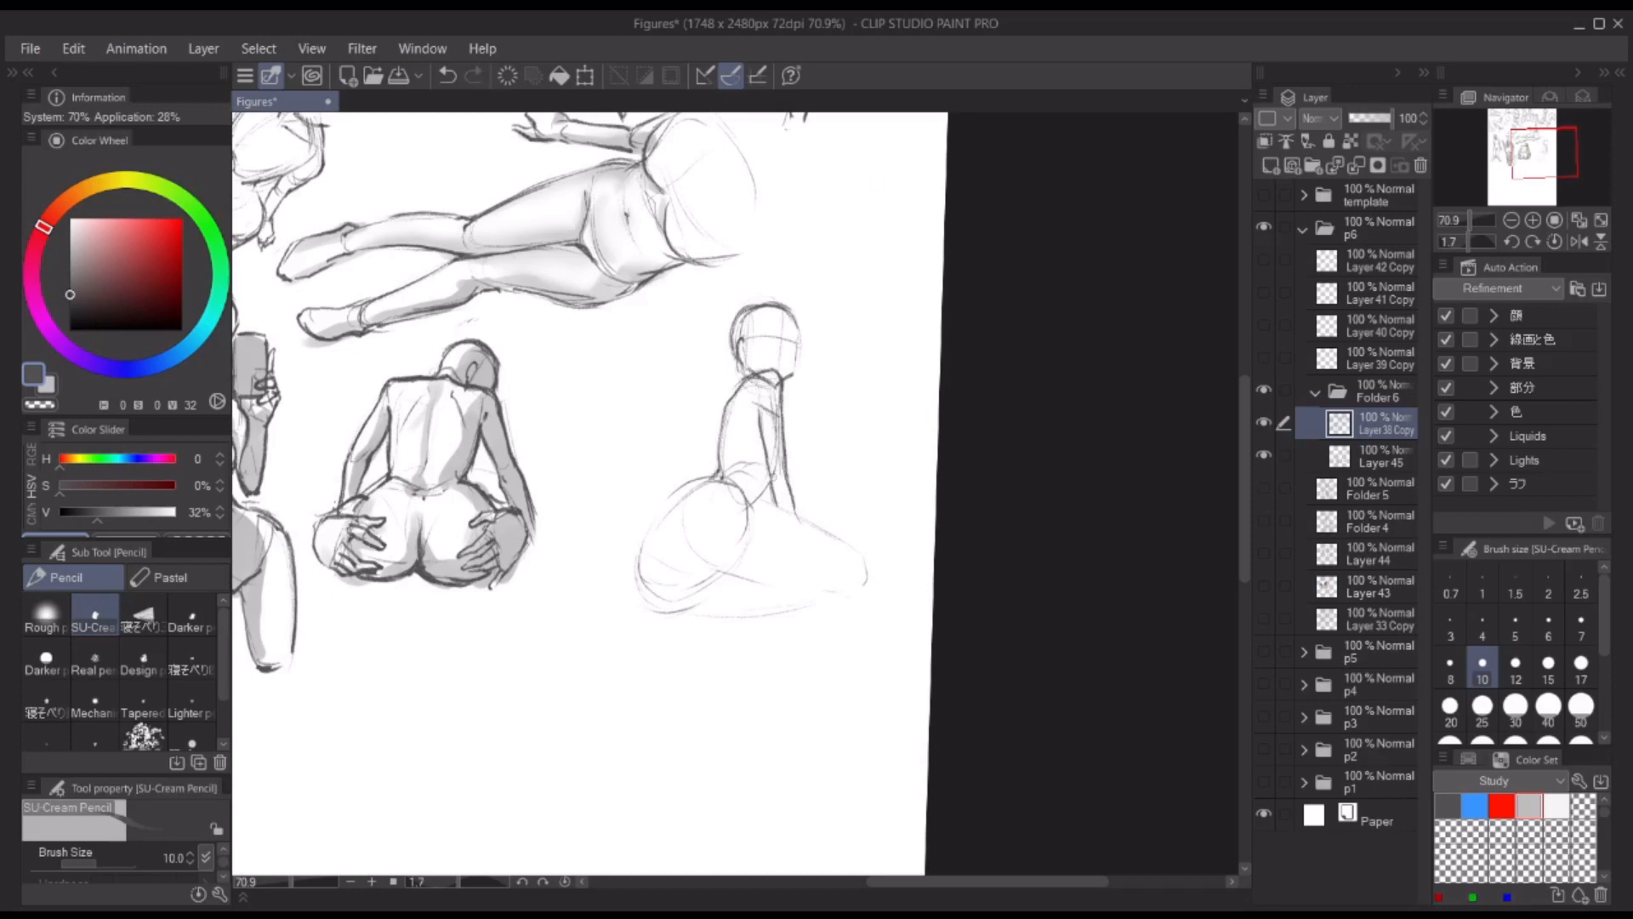
key("ctrl+z")
Step: Draw the seated figure's bent knee, folded lower leg and first foot
mouse_move(833, 543)
left_mouse_down()
mouse_move(766, 542)
mouse_move(844, 493)
left_mouse_up()
mouse_move(765, 536)
left_mouse_down()
mouse_move(810, 541)
mouse_move(846, 508)
left_mouse_up()
left_click_drag(779, 484, 786, 481)
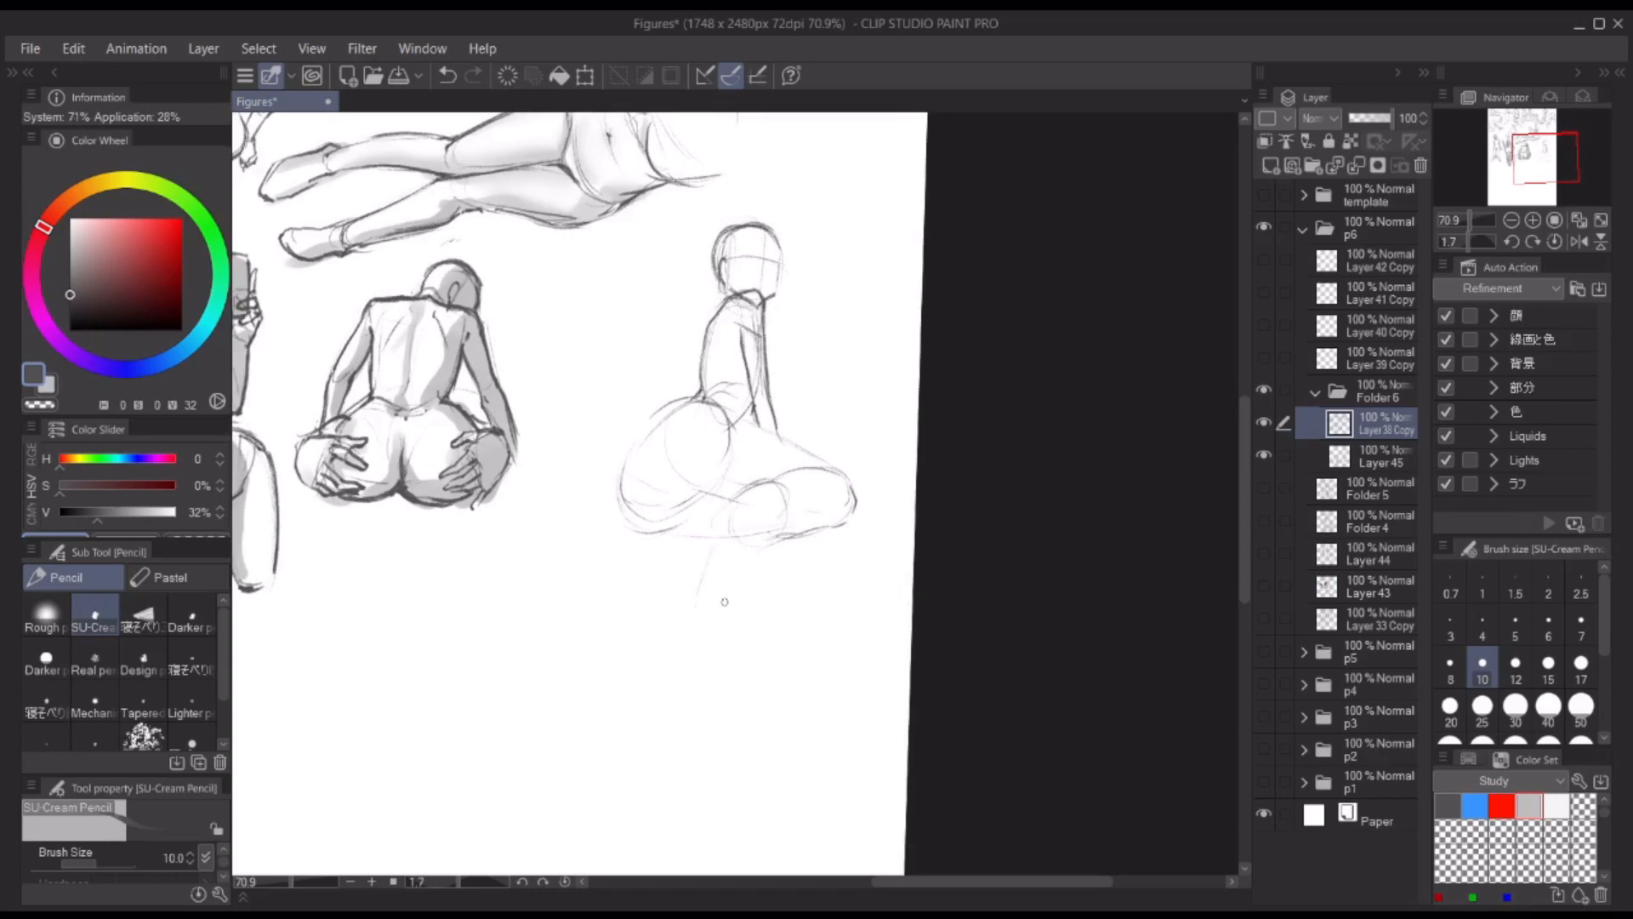
left_click_drag(729, 534, 772, 485)
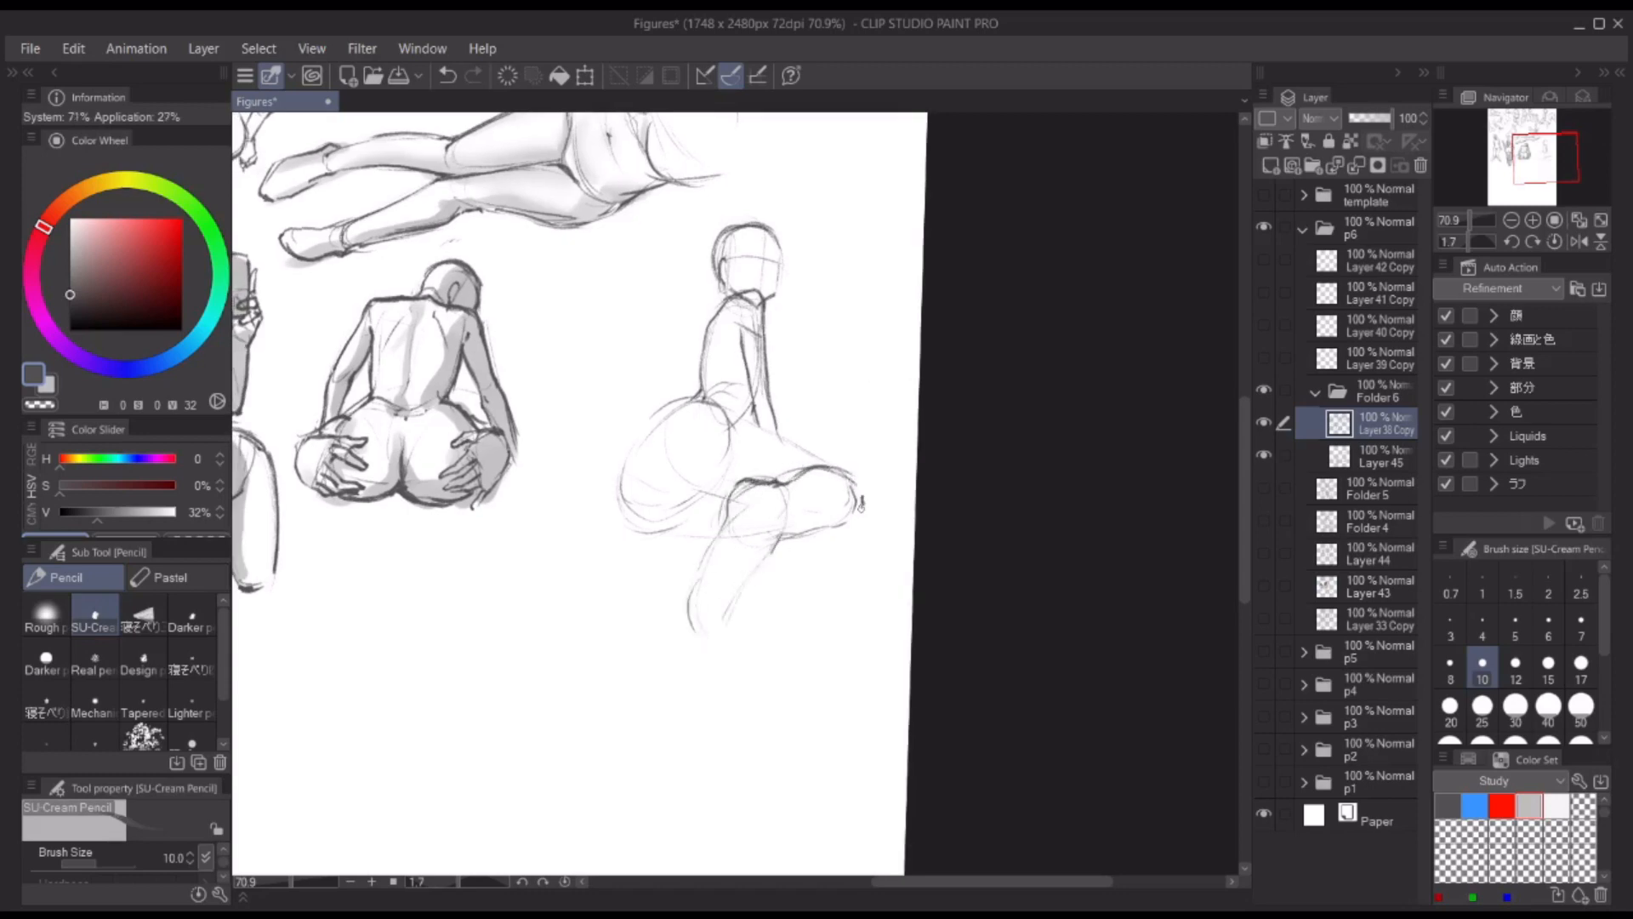
left_click_drag(860, 505, 791, 532)
left_click_drag(783, 538, 719, 621)
mouse_move(741, 507)
left_mouse_down()
mouse_move(704, 625)
mouse_move(723, 671)
left_mouse_up()
left_click_drag(718, 617, 733, 657)
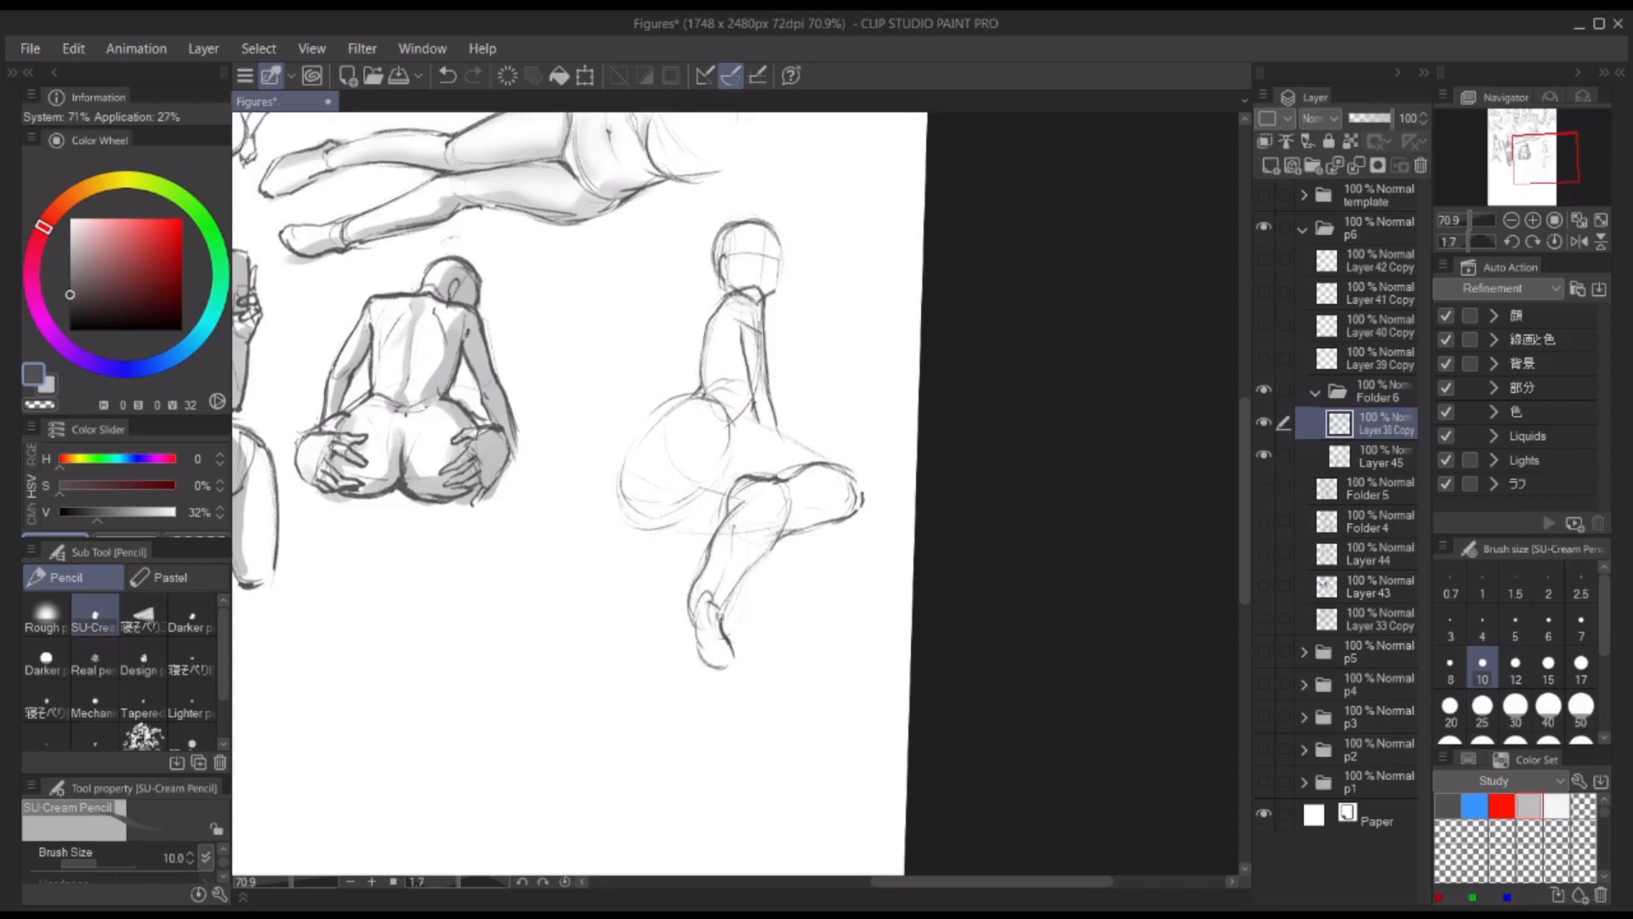
Step: Draw the seated figure's toes and foot details, alternating between drawing and erasing strokes
key("ctrl+z")
left_click_drag(732, 589, 720, 643)
key("c")
key("c")
left_click_drag(701, 571, 731, 672)
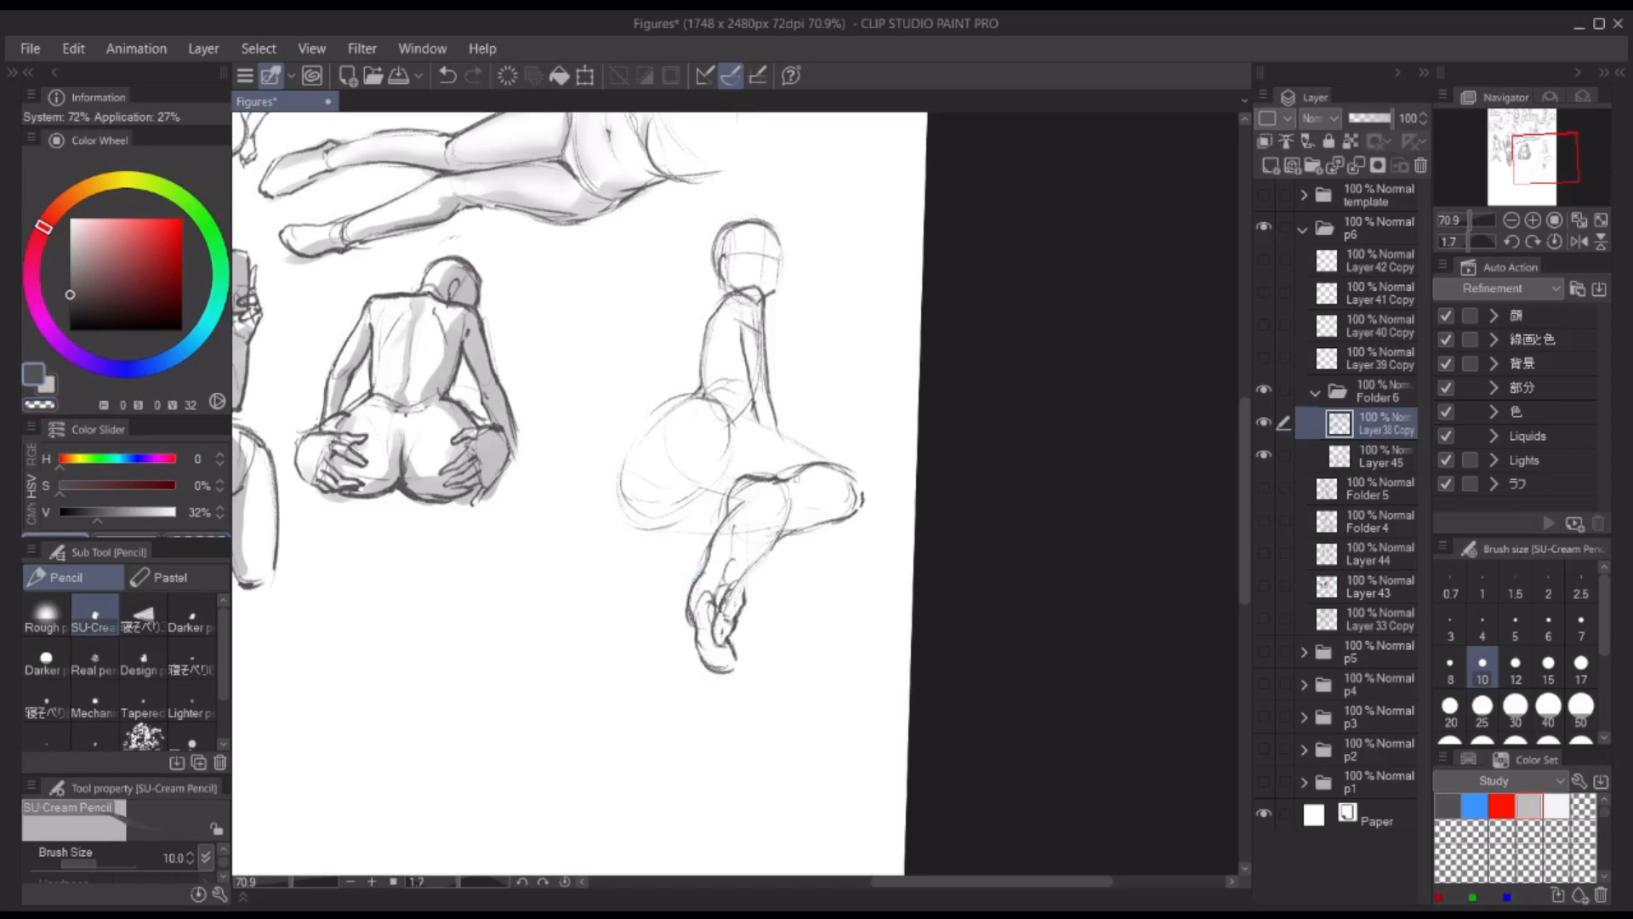
key("c")
left_click_drag(743, 572, 733, 585)
key("c")
mouse_move(721, 593)
left_mouse_down()
mouse_move(747, 580)
mouse_move(730, 580)
mouse_move(729, 553)
left_mouse_up()
key("c")
key("c")
Step: Clean up the toe shapes of the seated figure's foot close up with the canvas rotated
mouse_move(862, 452)
left_mouse_down()
mouse_move(799, 375)
mouse_move(625, 418)
left_mouse_up()
scroll(799, 436, "up", 5)
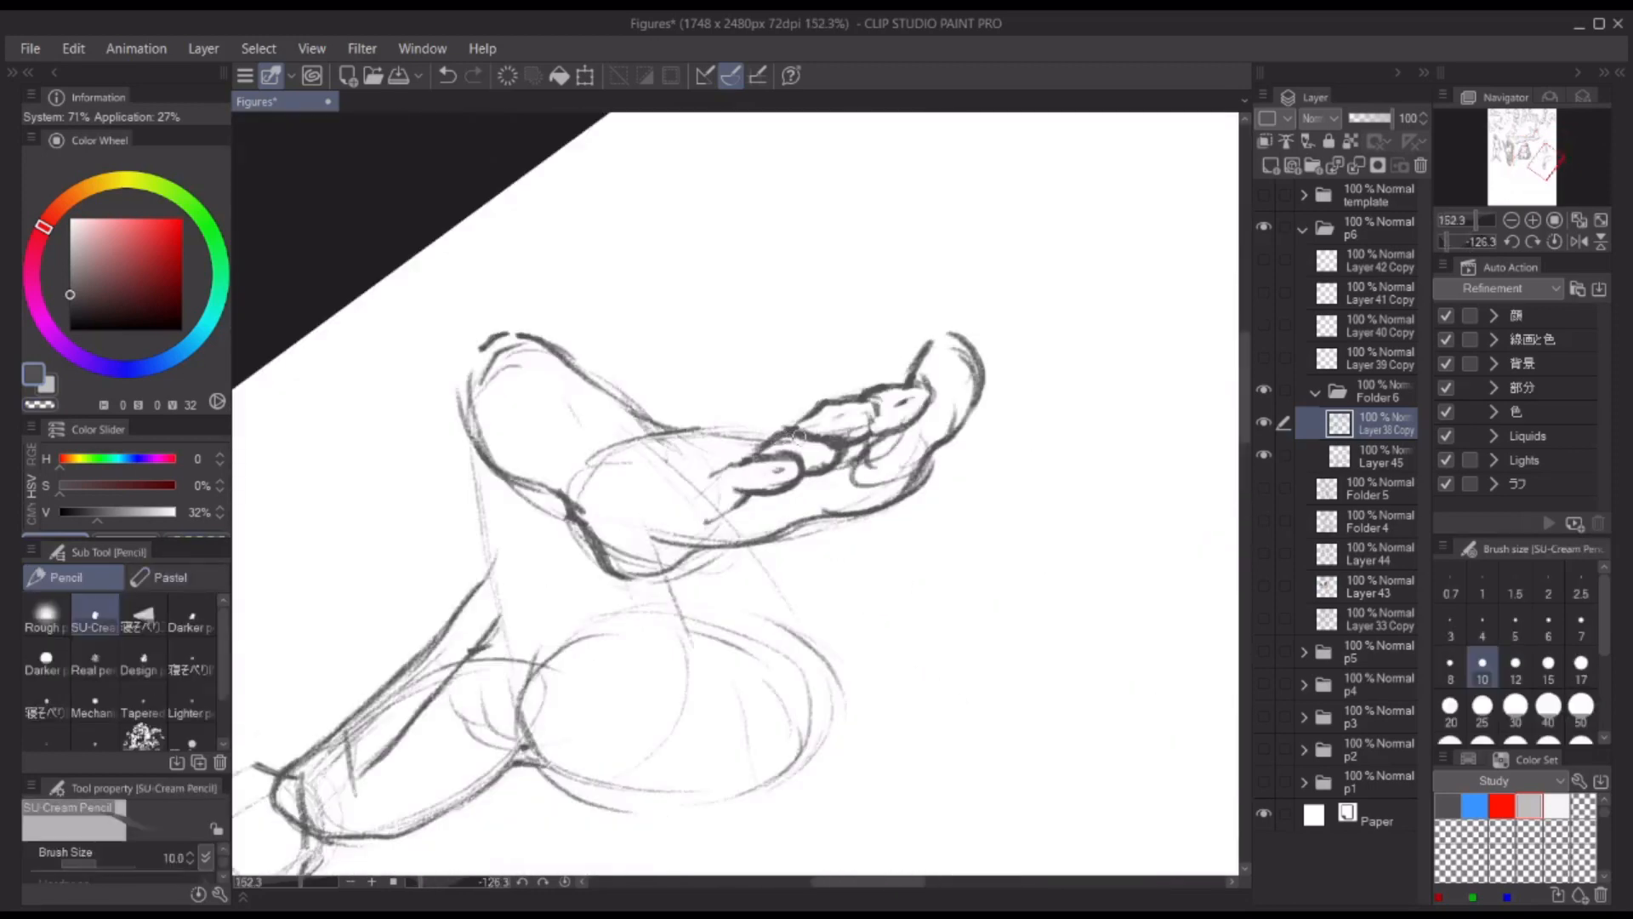
key("c")
left_click_drag(869, 404, 843, 440)
key("c")
left_click_drag(872, 399, 887, 429)
left_click_drag(659, 400, 850, 531)
scroll(850, 532, "down", 2)
left_click_drag(725, 491, 692, 535)
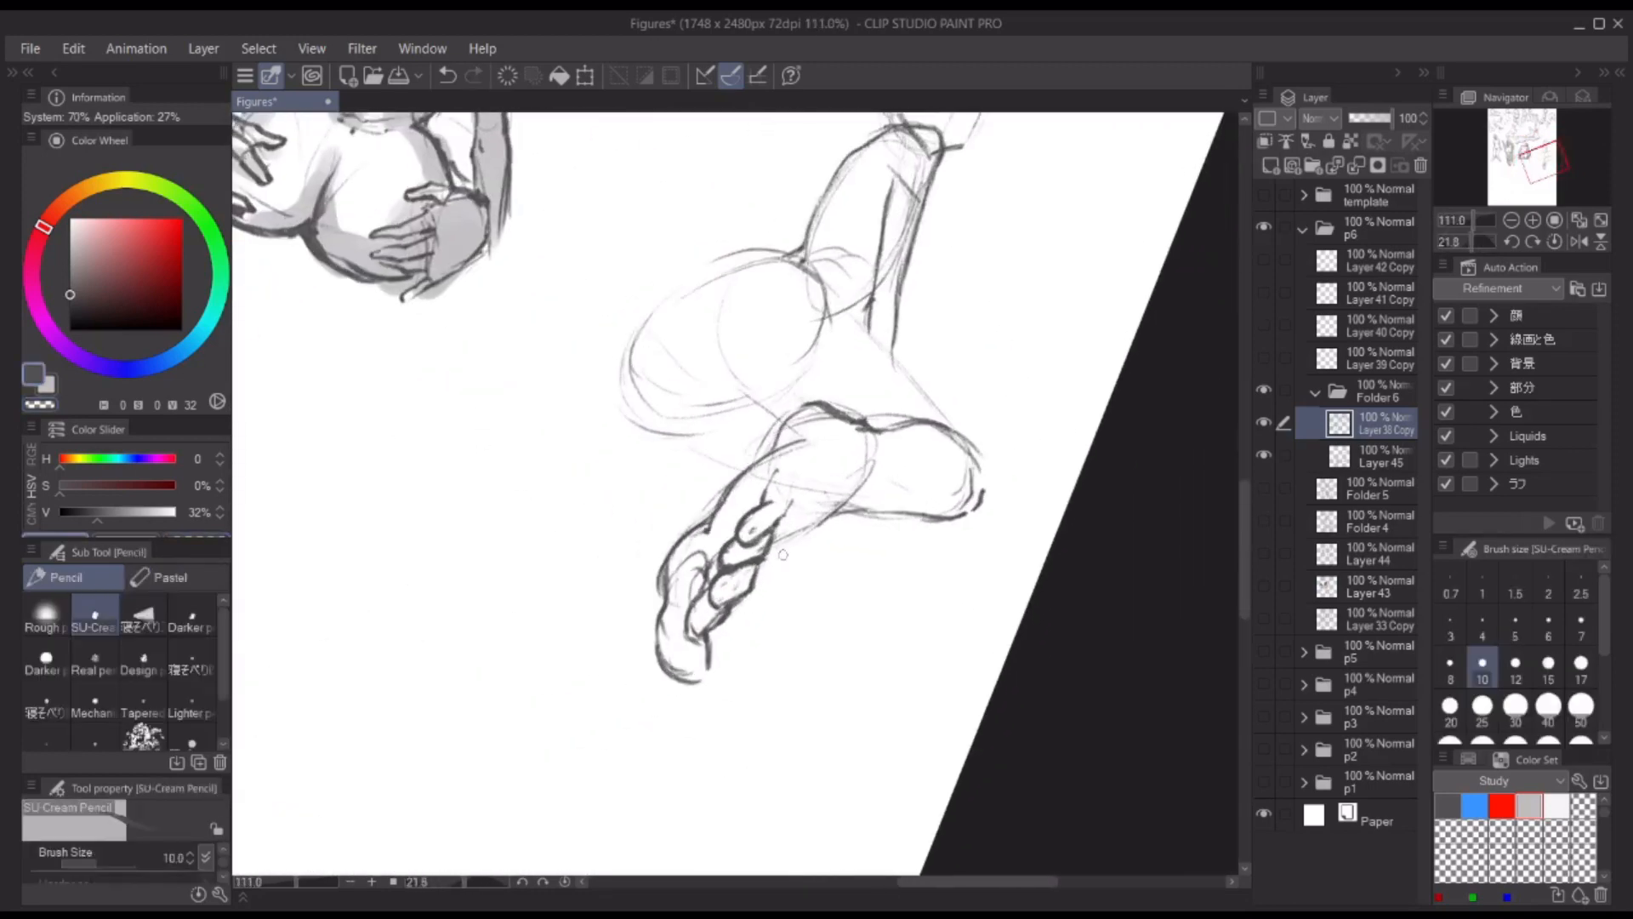
Step: Refine the seated figure's foot contour and the underside of its lower leg
key("c")
left_click_drag(704, 595, 687, 635)
key("c")
left_click_drag(694, 614, 699, 678)
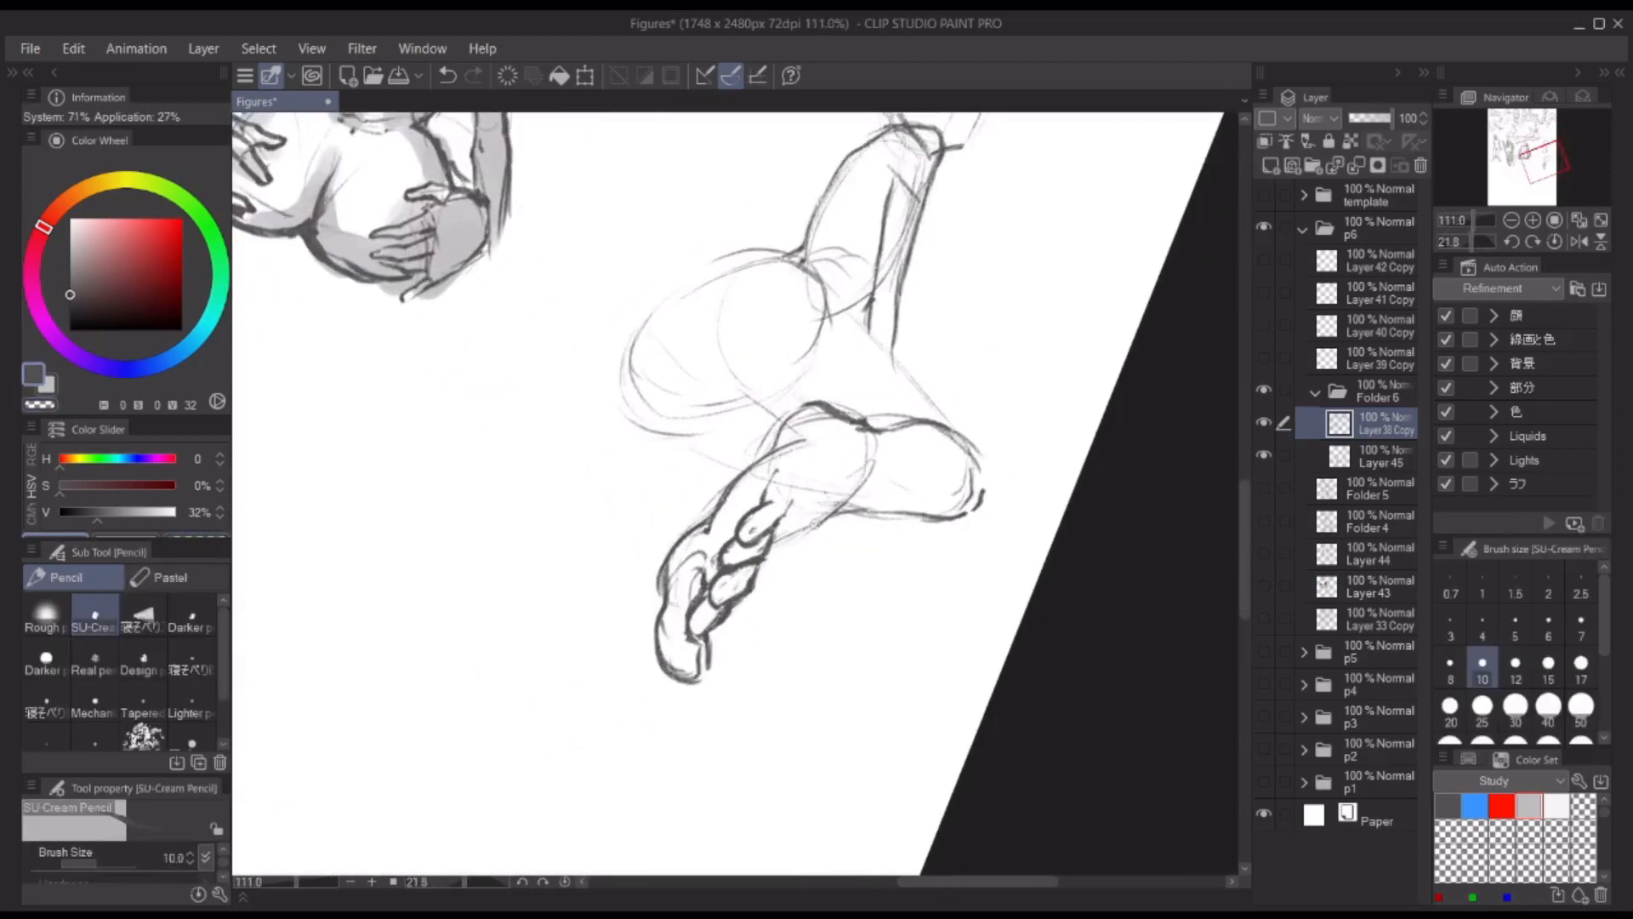
left_click_drag(776, 552, 865, 512)
left_click_drag(1061, 391, 1013, 288)
scroll(1012, 279, "down", 2)
left_click_drag(1012, 279, 993, 355)
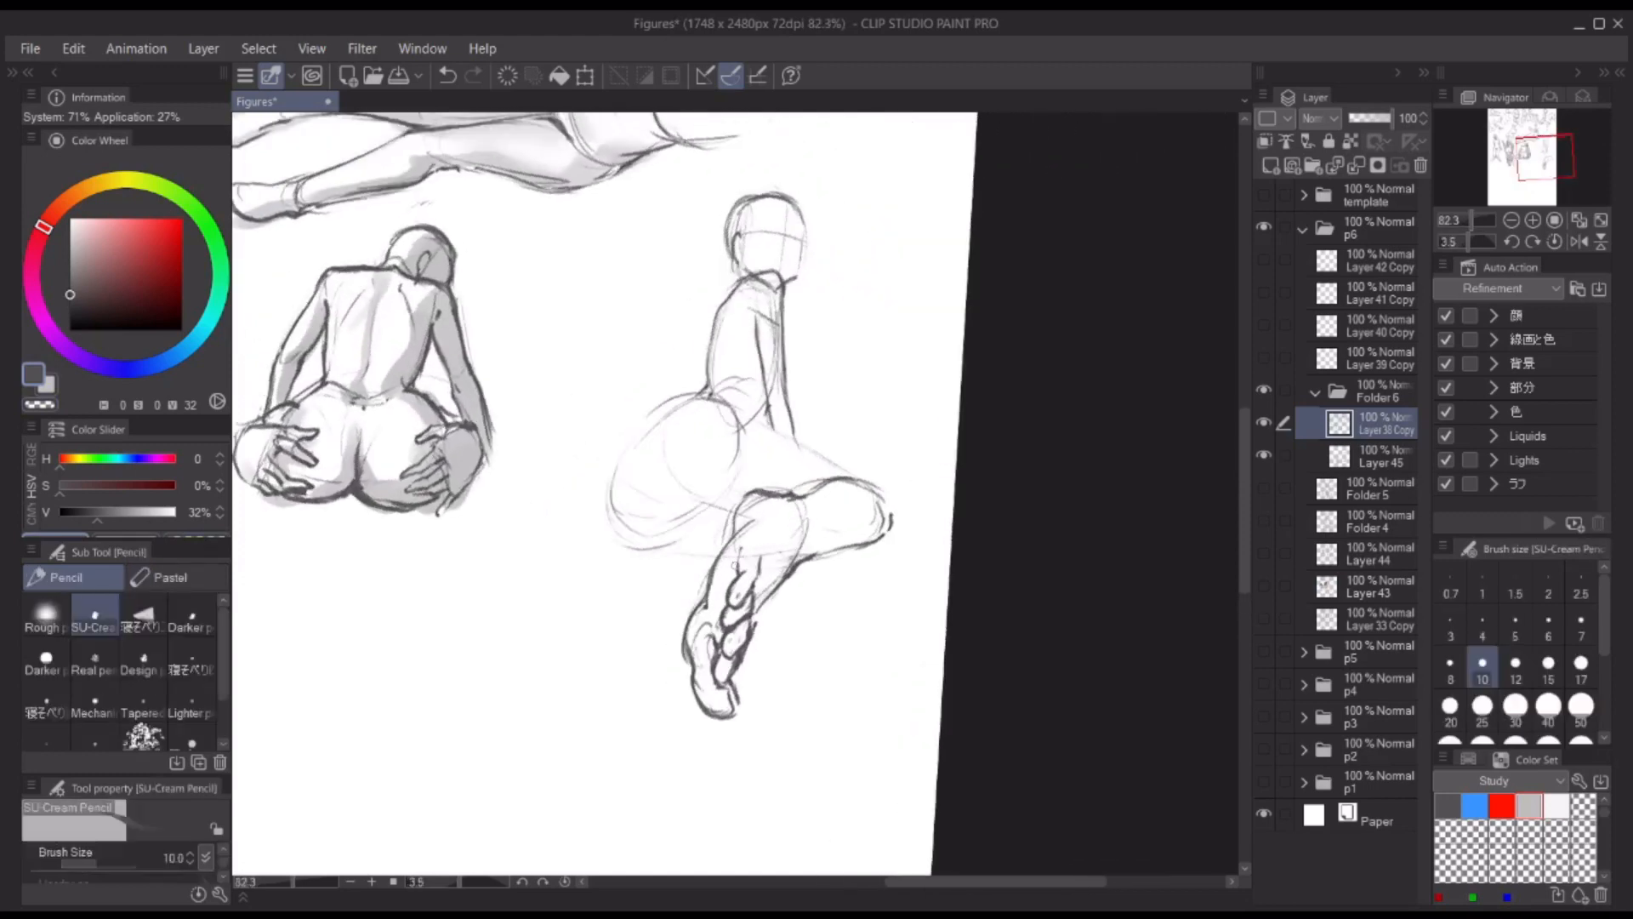
Step: Rework the sole, toes and outer edge of the seated figure's hanging foot with alternating pencil and erasing strokes
key("c")
mouse_move(740, 557)
left_mouse_down()
mouse_move(731, 655)
mouse_move(711, 681)
left_mouse_up()
key("c")
key("c")
key("c")
key("c")
key("c")
key("c")
key("c")
key("c")
key("c")
key("c")
key("c")
key("c")
key("c")
left_click_drag(748, 619, 741, 649)
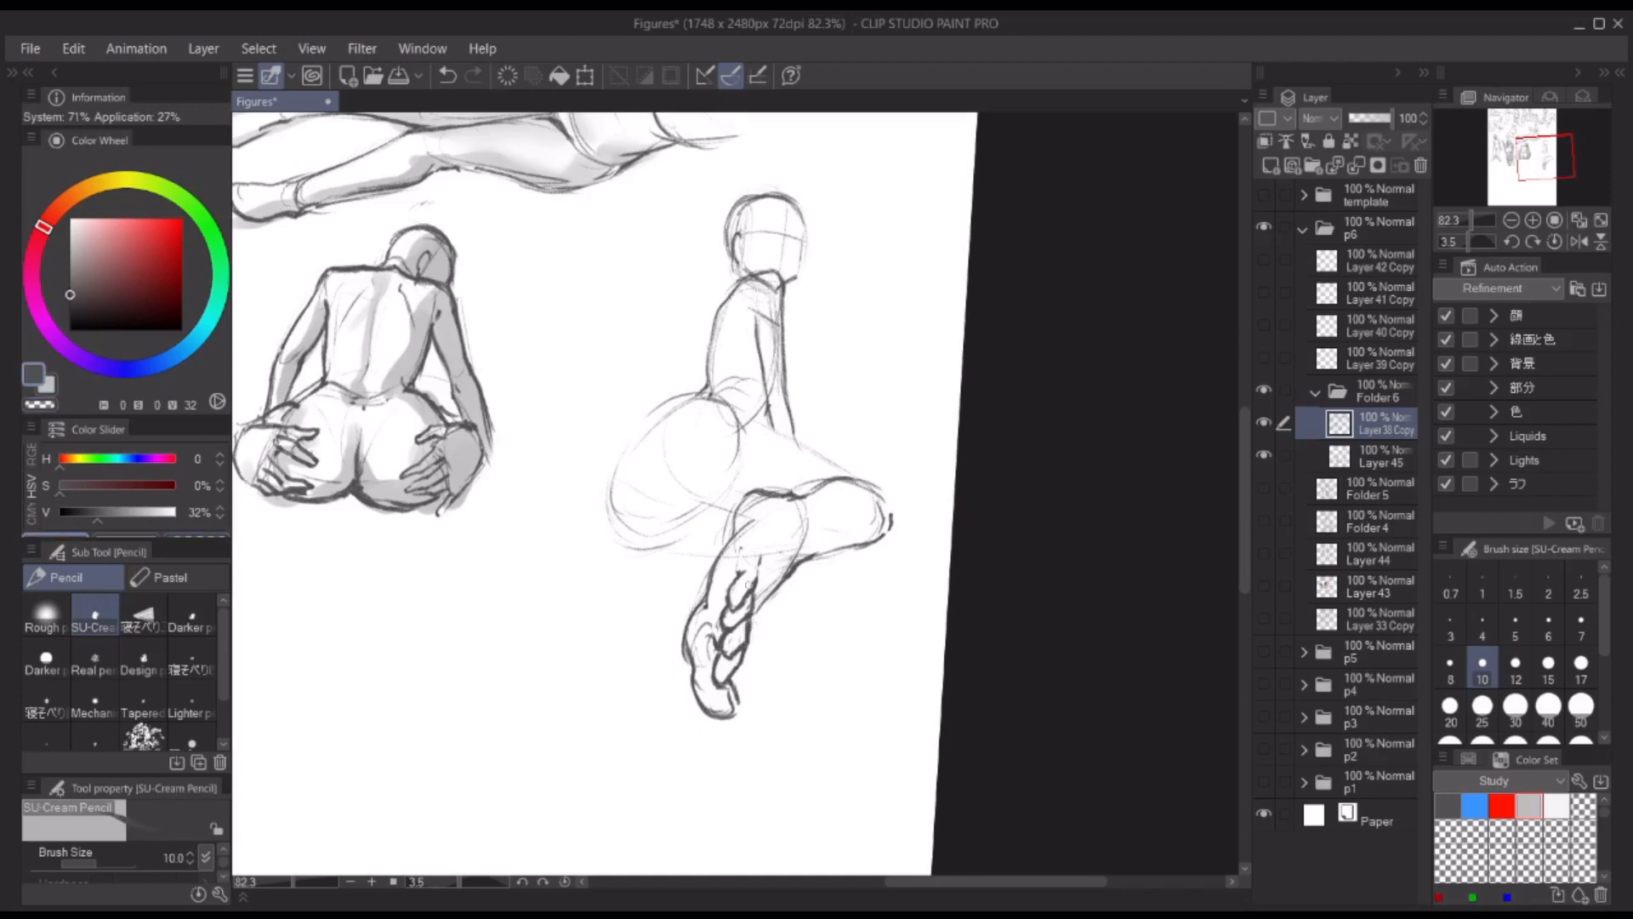
left_click_drag(755, 521, 689, 676)
Step: Darken the seated figure's folded knee contour and draw the upper thigh line from the waist to the knee
mouse_move(732, 547)
left_mouse_down()
mouse_move(818, 488)
mouse_move(879, 491)
left_mouse_up()
left_click_drag(890, 507, 891, 525)
mouse_move(879, 536)
left_mouse_down()
mouse_move(804, 560)
mouse_move(817, 554)
left_mouse_up()
key("ctrl+z")
left_click_drag(749, 417, 878, 485)
left_click_drag(661, 486, 671, 460)
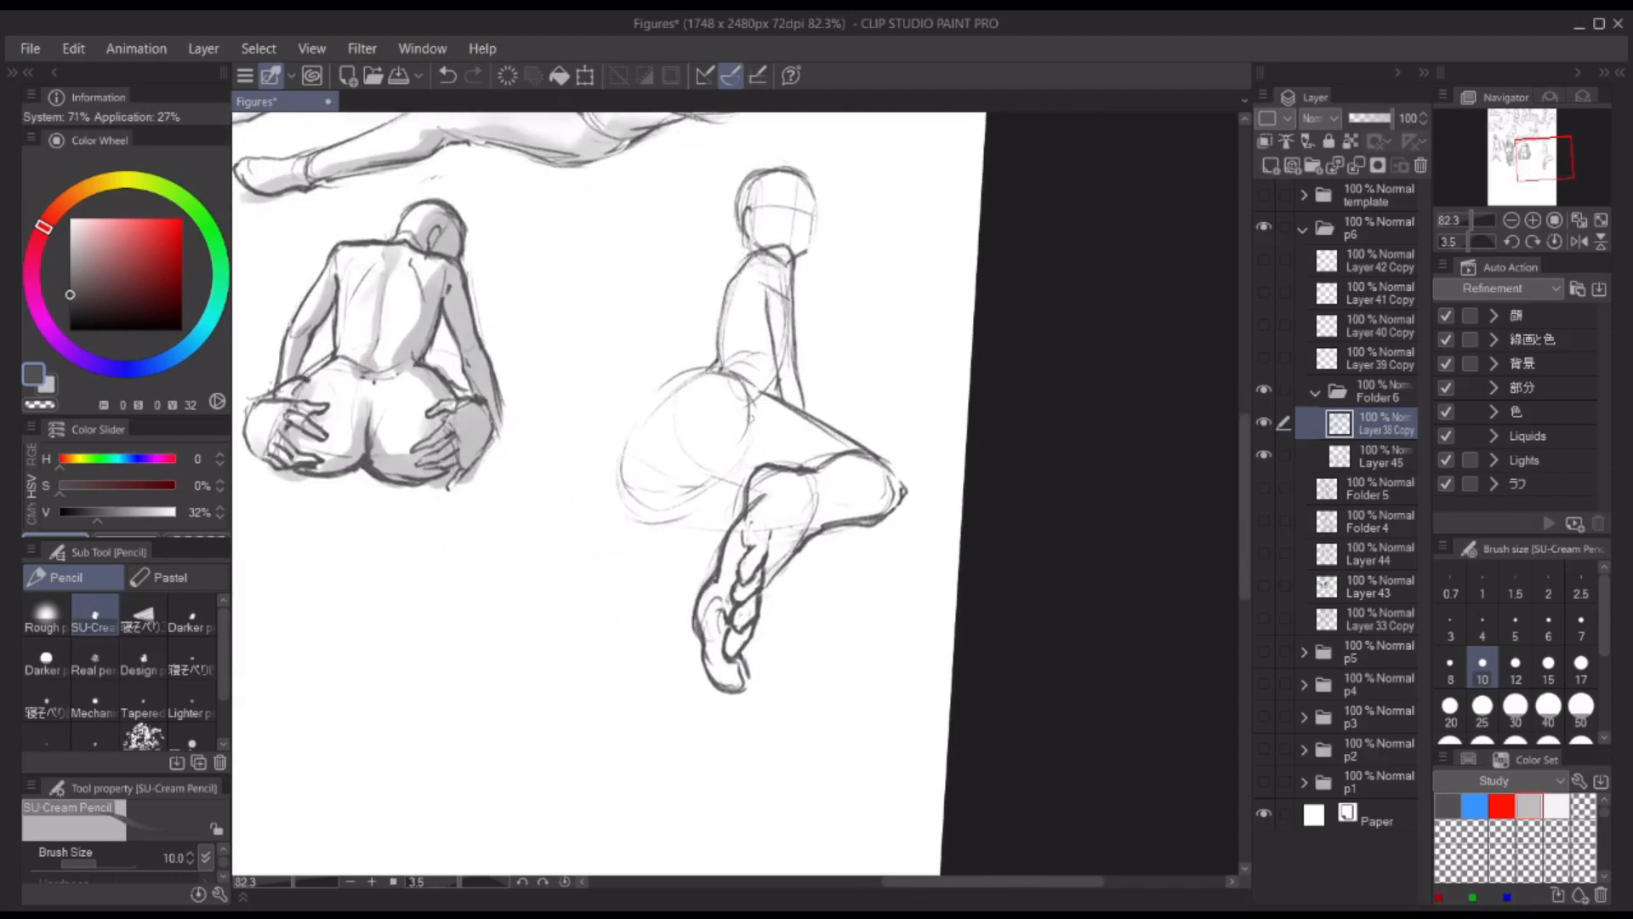
Step: Outline the seated figure's hip and buttock with a darker contour from the waist round to the underside
left_click_drag(659, 386, 641, 418)
left_click_drag(719, 365, 775, 397)
left_click_drag(642, 404, 626, 436)
mouse_move(628, 434)
left_mouse_down()
mouse_move(628, 523)
mouse_move(732, 533)
left_mouse_up()
key("ctrl+z")
left_click_drag(671, 541, 731, 536)
Step: Draw the front and back contours of the seated figure's second lower leg beneath the bent knee
mouse_move(830, 525)
left_mouse_down()
mouse_move(835, 640)
mouse_move(798, 609)
left_mouse_up()
mouse_move(800, 653)
left_mouse_down()
mouse_move(823, 646)
mouse_move(808, 679)
left_mouse_up()
key("ctrl+z")
left_click_drag(810, 537, 796, 660)
left_click_drag(868, 519, 818, 671)
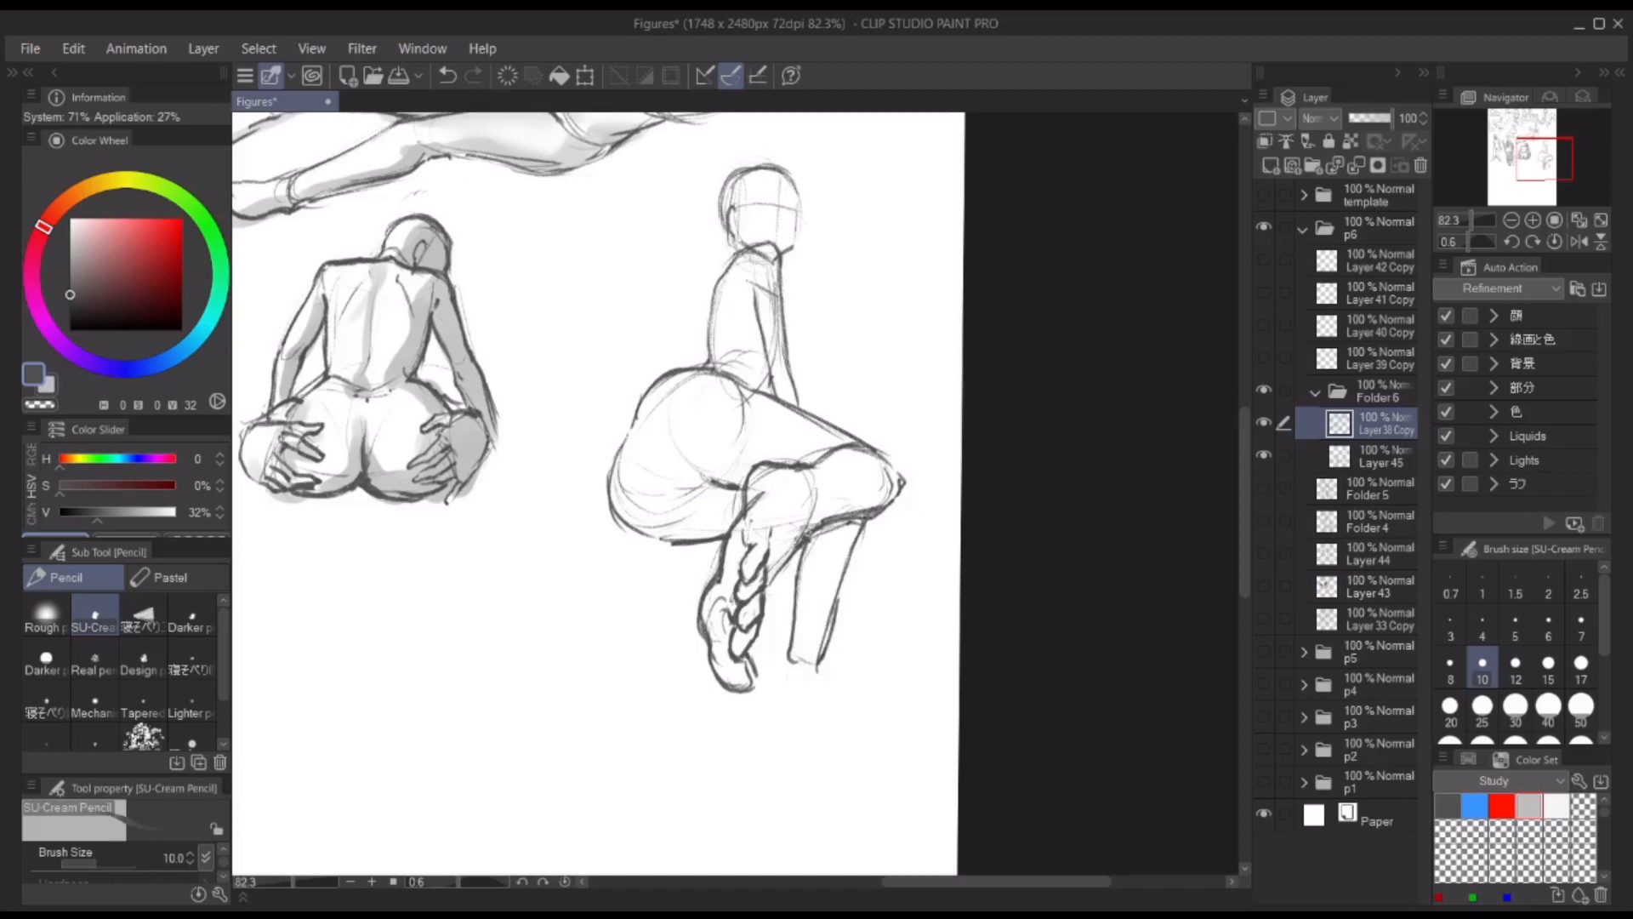
Step: Refine the seated figure's buttock contour and inner thigh fold, erasing stray construction lines
left_click_drag(628, 447, 611, 512)
left_click_drag(672, 483, 720, 485)
key("ctrl+z")
mouse_move(925, 283)
left_mouse_down()
mouse_move(926, 474)
mouse_move(917, 298)
left_mouse_up()
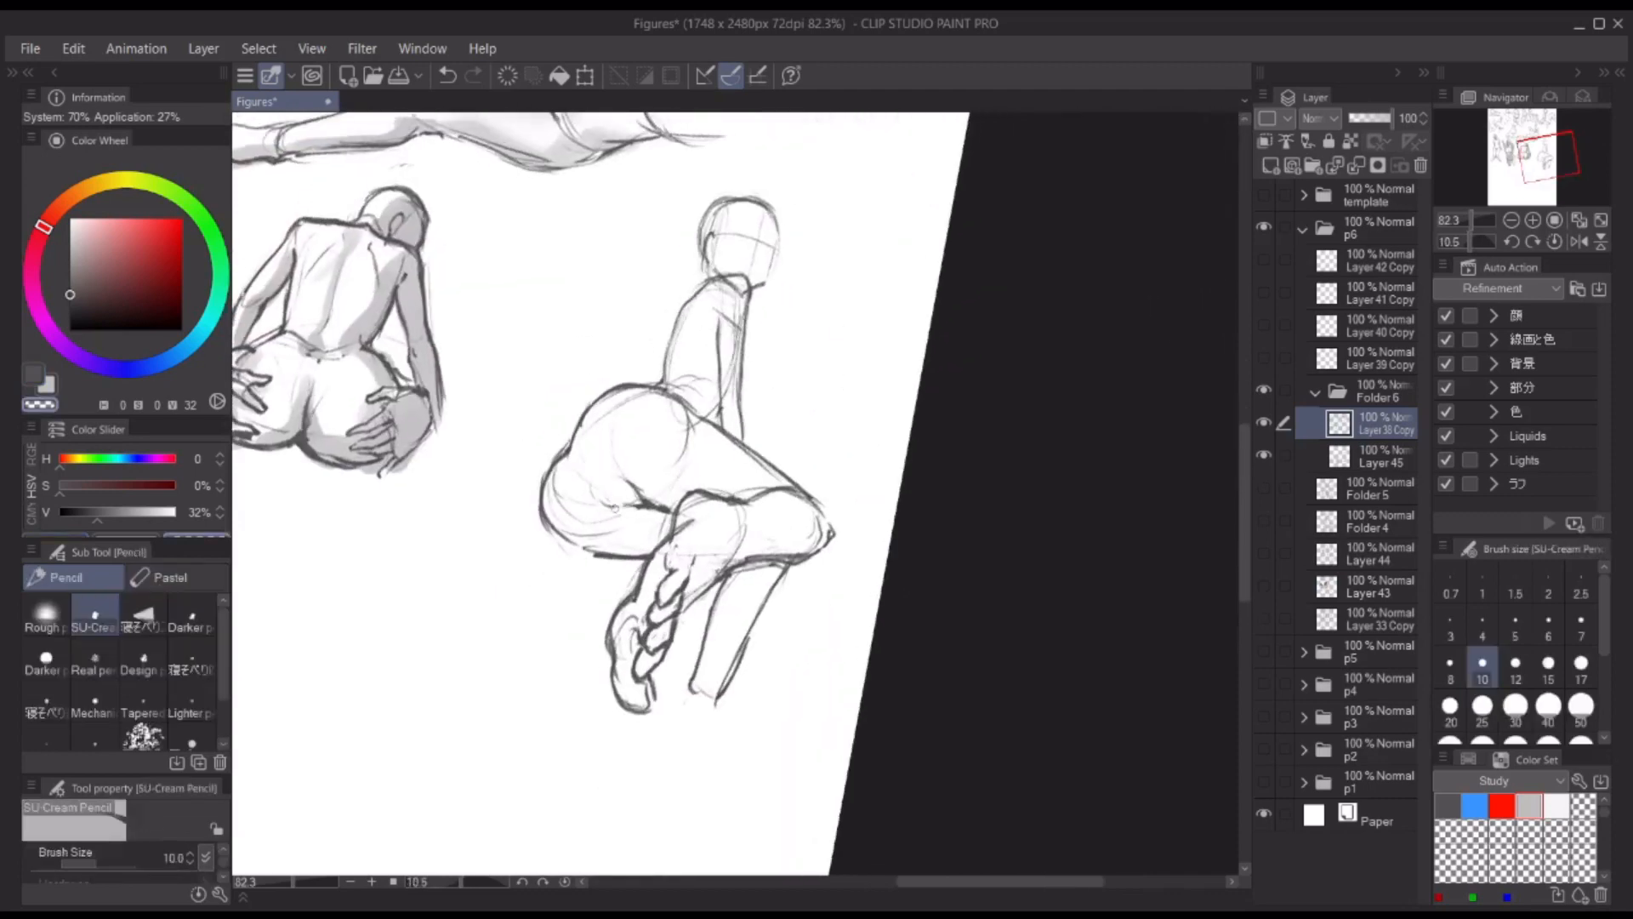
mouse_move(577, 433)
left_mouse_down()
mouse_move(598, 393)
mouse_move(668, 391)
mouse_move(716, 423)
left_mouse_up()
key("c")
key("c")
mouse_move(580, 448)
left_mouse_down()
mouse_move(555, 474)
mouse_move(588, 554)
left_mouse_up()
key("c")
key("c")
mouse_move(626, 500)
left_mouse_down()
mouse_move(600, 508)
mouse_move(691, 466)
left_mouse_up()
key("c")
Step: Strengthen the seated figure's torso and arm lines and darken the outline of its head
left_click_drag(876, 354, 841, 399)
left_click_drag(644, 358, 672, 326)
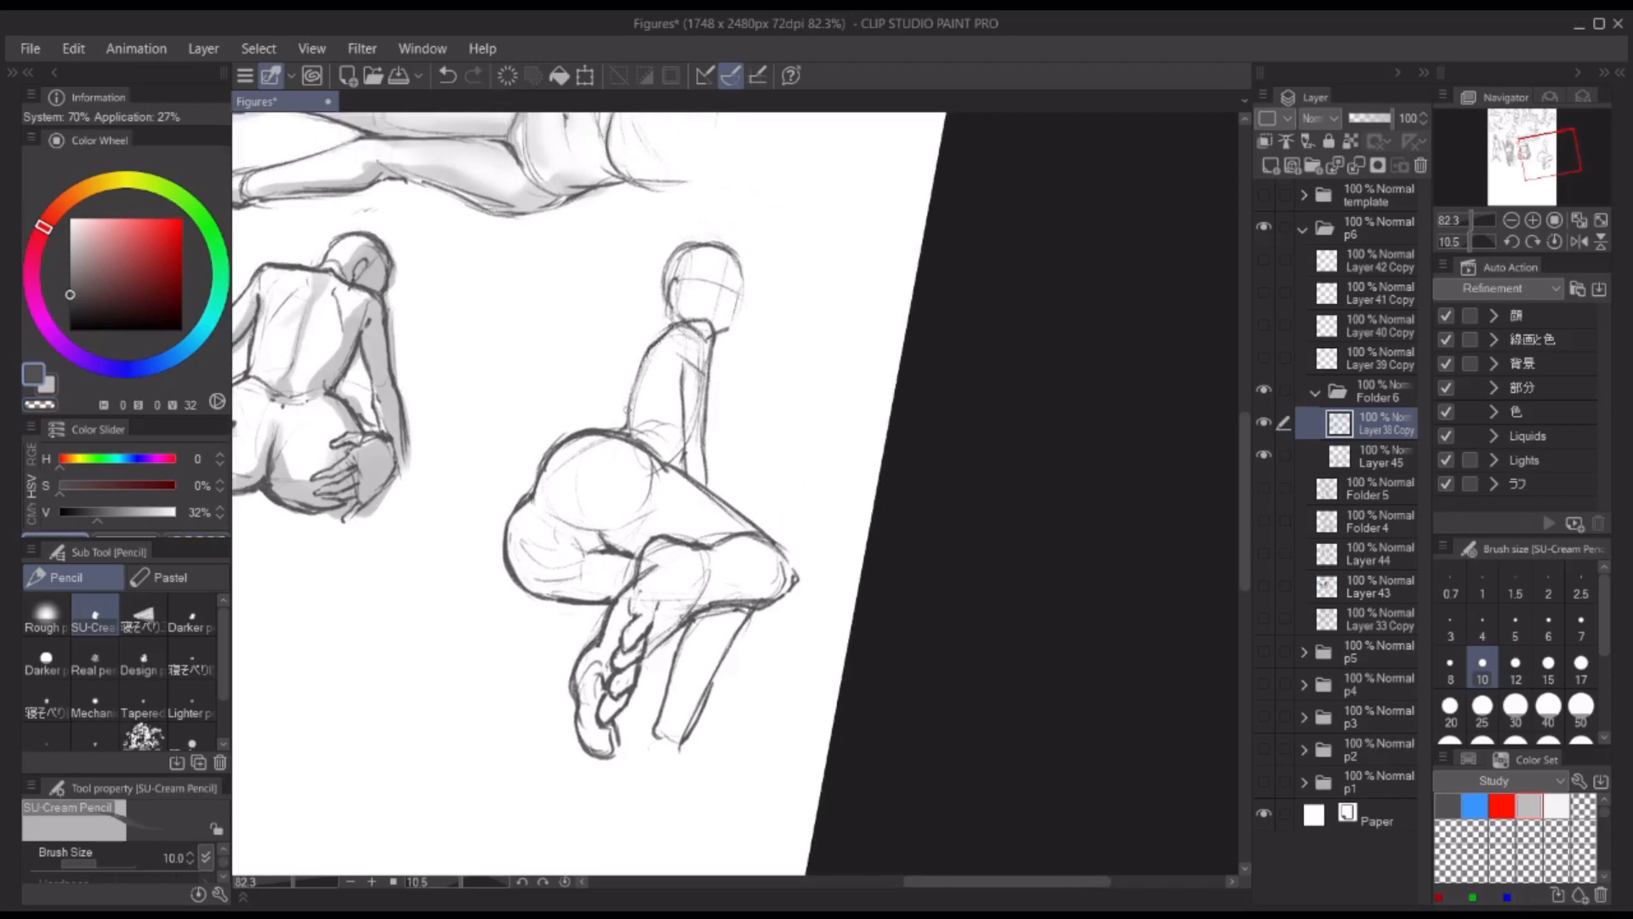
key("ctrl+z")
mouse_move(628, 426)
left_mouse_down()
mouse_move(665, 330)
mouse_move(702, 408)
mouse_move(684, 394)
left_mouse_up()
left_click_drag(683, 398, 688, 473)
key("ctrl+z")
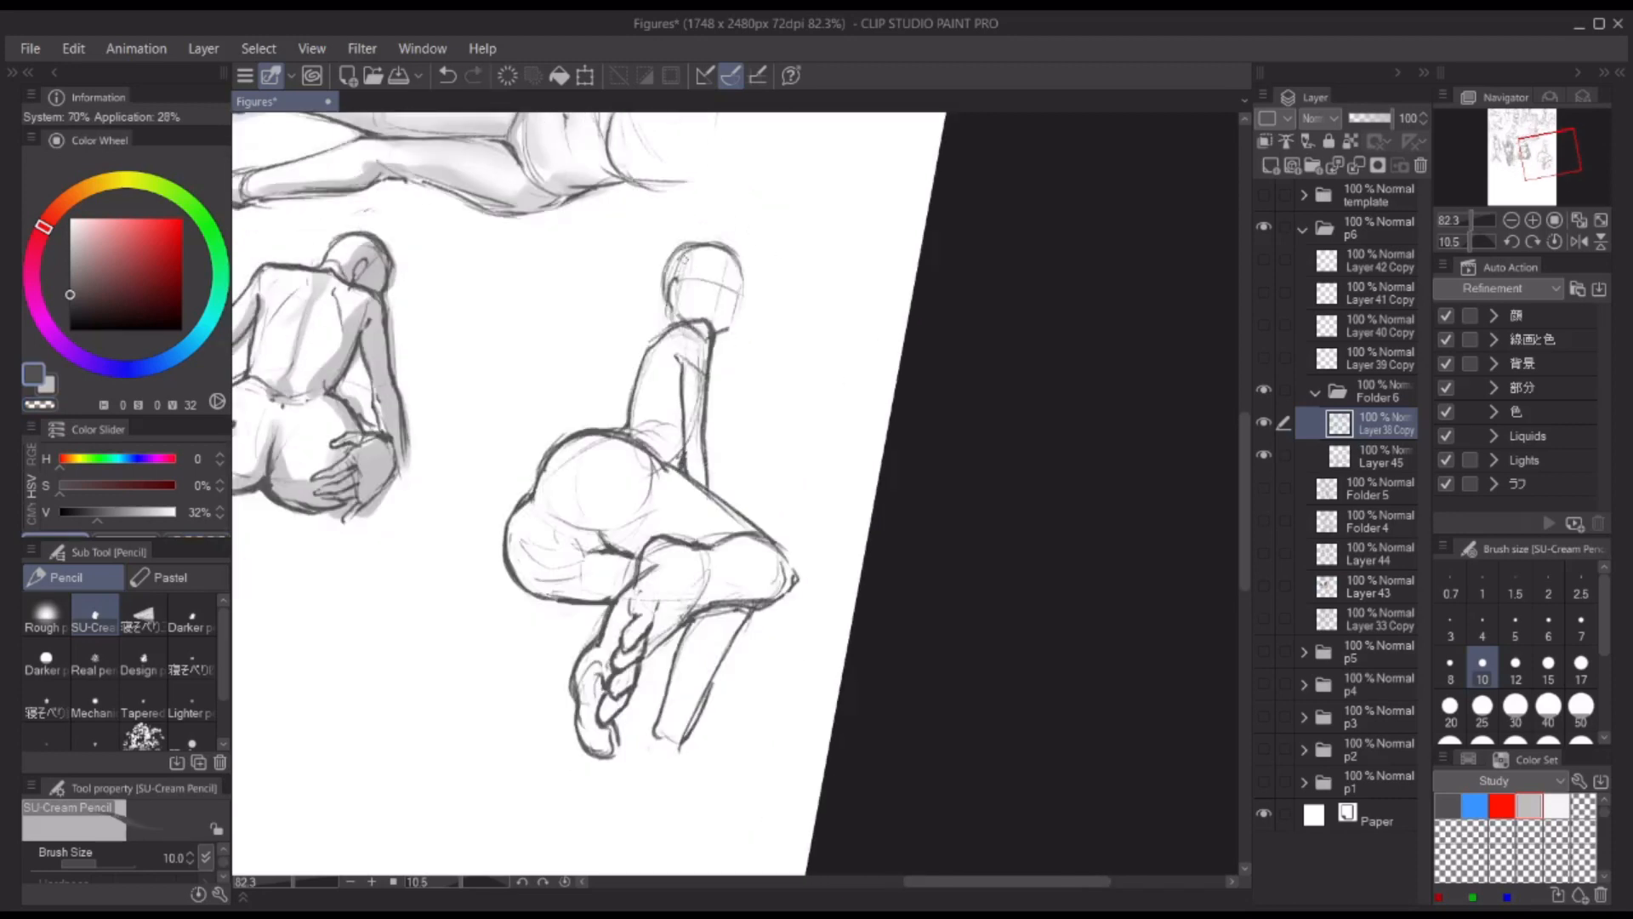
mouse_move(668, 272)
left_mouse_down()
mouse_move(739, 259)
mouse_move(712, 340)
left_mouse_up()
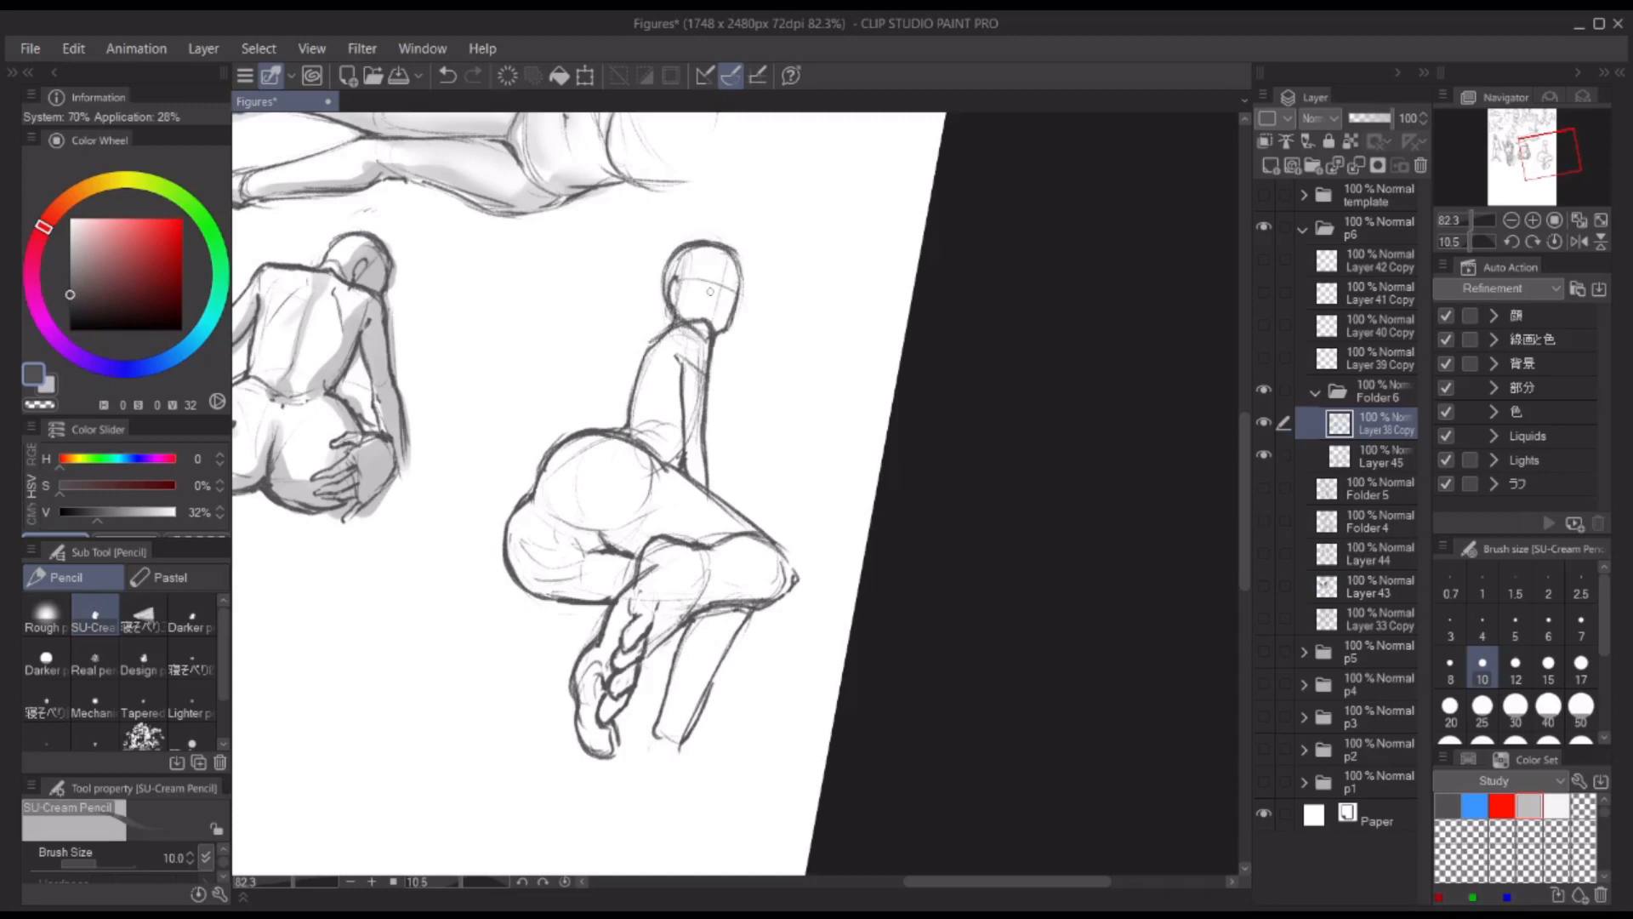
Step: Lasso the seated figure's hanging foot and rotate it slightly
mouse_move(891, 417)
left_mouse_down()
mouse_move(690, 551)
mouse_move(687, 593)
left_mouse_up()
key("m")
key("ctrl+t")
left_click_drag(704, 689, 718, 685)
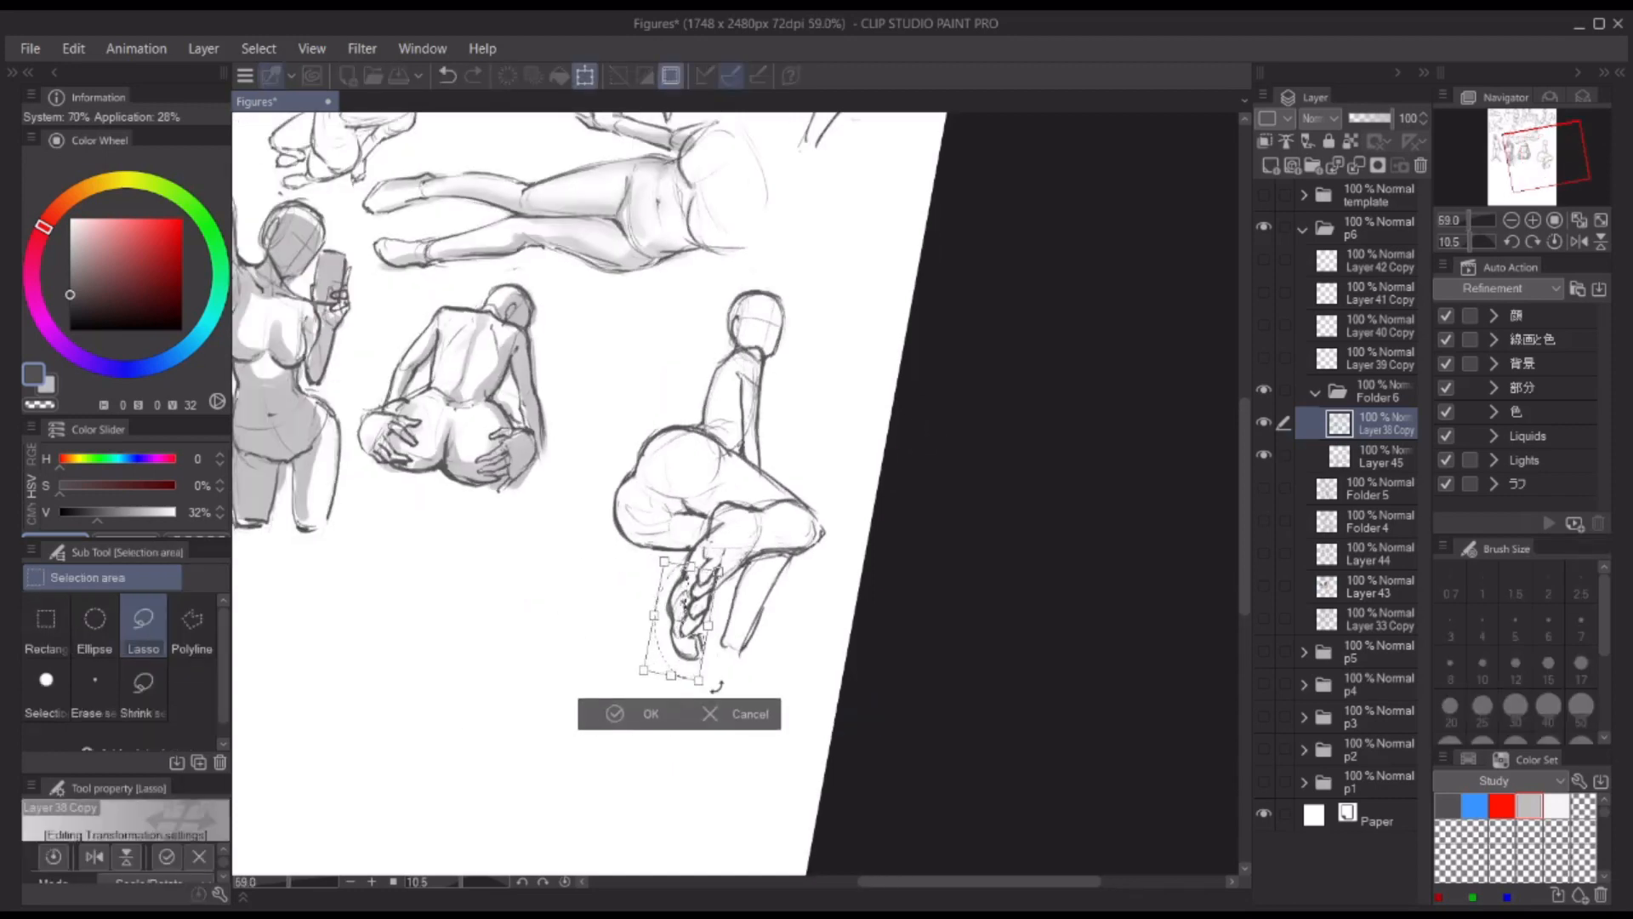
key("Return")
key("ctrl+d")
Step: Redraw the ankle and foot lines where the rotated foot joins the seated figure's leg
key("p")
left_click_drag(616, 619, 698, 620)
mouse_move(677, 578)
left_mouse_down()
mouse_move(662, 622)
mouse_move(714, 688)
left_mouse_up()
key("c")
key("c")
mouse_move(1050, 374)
left_mouse_down()
mouse_move(927, 410)
mouse_move(949, 417)
left_mouse_up()
left_click_drag(917, 454, 912, 427)
Step: Shade the seated figure's head, torso, arm and upper thigh in grey on Layer 45 with THE GOD BRUSH
left_click(1370, 456)
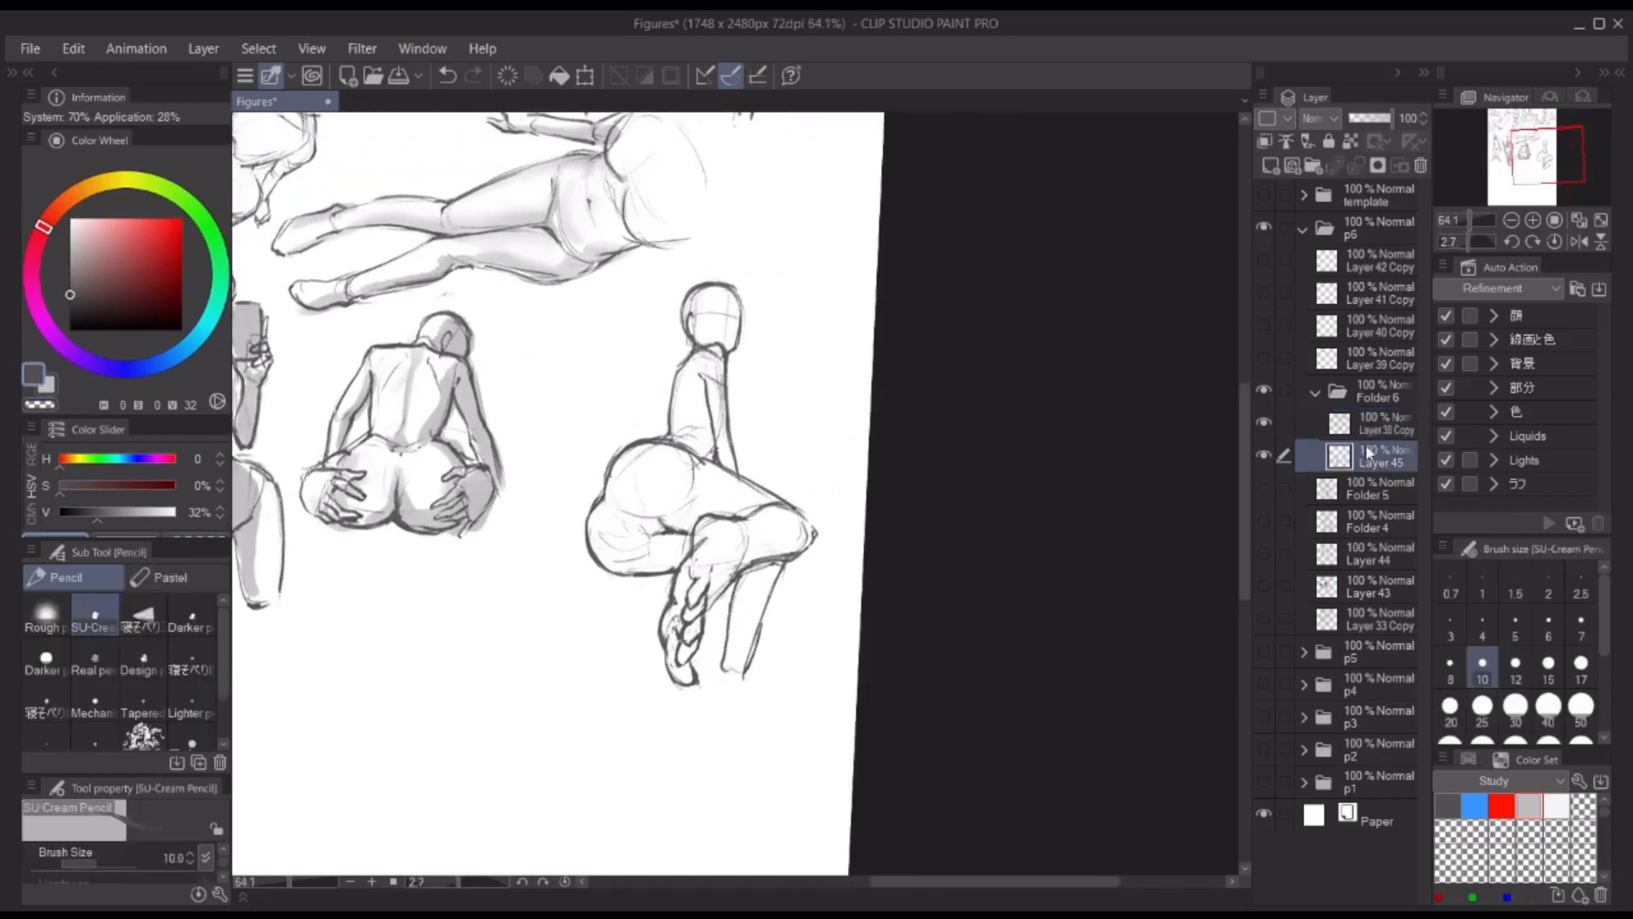
key("b")
key("x")
mouse_move(677, 305)
left_mouse_down()
mouse_move(731, 307)
mouse_move(733, 341)
mouse_move(715, 294)
mouse_move(700, 330)
left_mouse_up()
key("c")
key("c")
mouse_move(723, 397)
left_mouse_down()
mouse_move(734, 370)
mouse_move(735, 499)
mouse_move(668, 464)
left_mouse_up()
key("]")
key("]")
left_click_drag(672, 467, 786, 542)
Step: Shade the underside of the seated figure's buttock and thigh and the folded leg with a larger brush
left_click_drag(614, 561, 677, 544)
left_click_drag(677, 544, 672, 573)
key("]")
key("]")
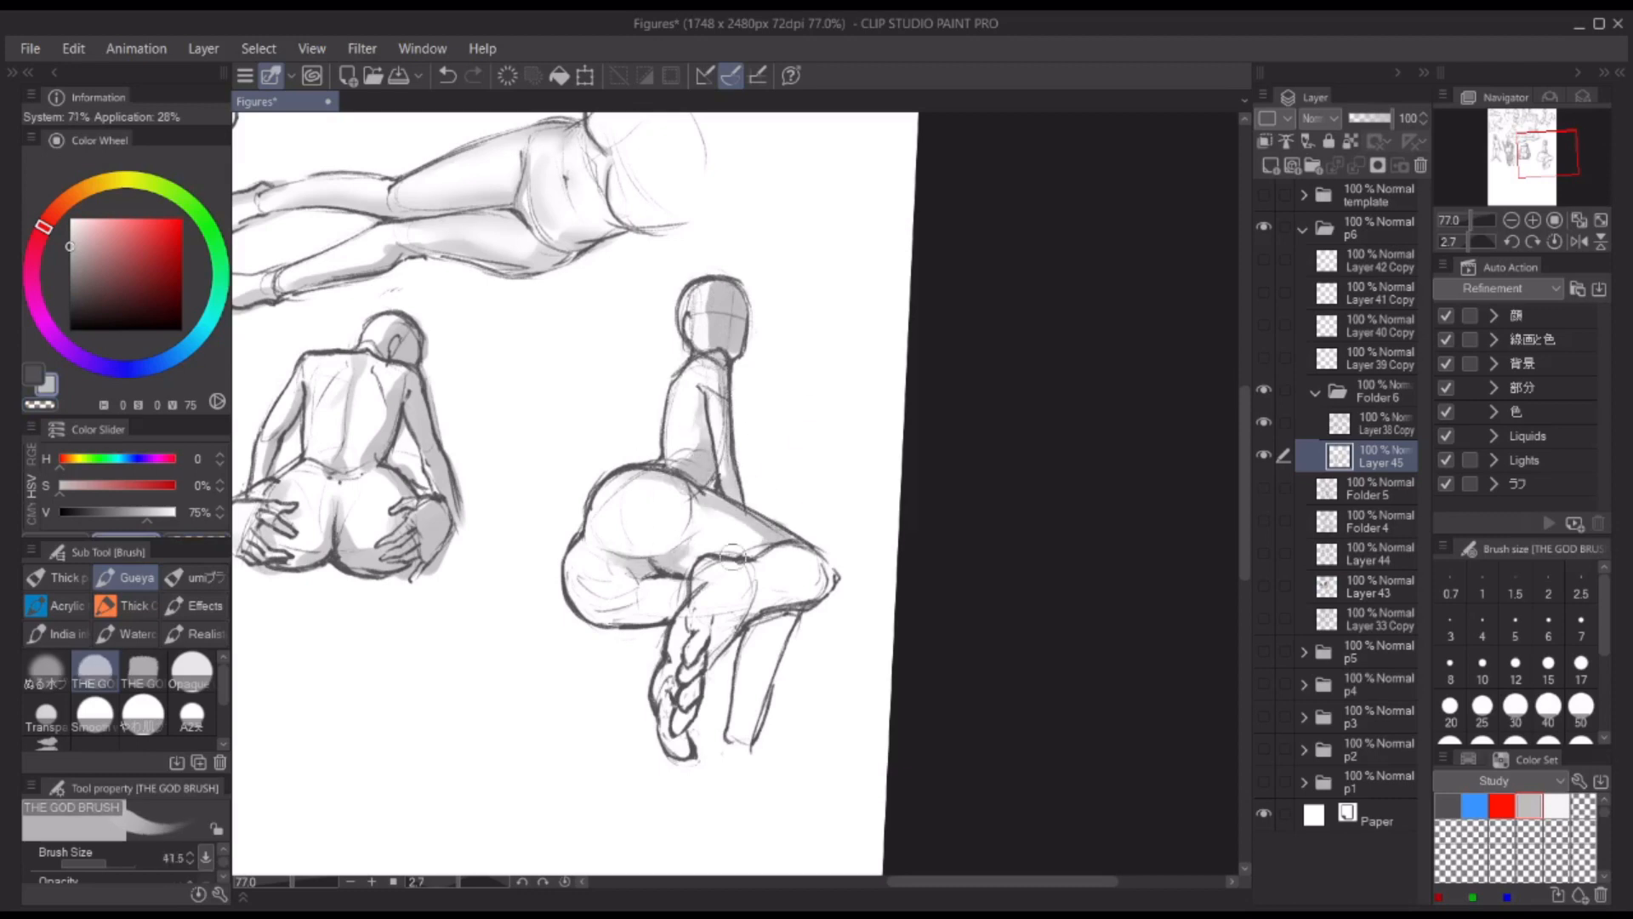
left_click_drag(573, 587, 677, 602)
key("]")
mouse_move(827, 587)
left_mouse_down()
mouse_move(738, 621)
mouse_move(713, 664)
left_mouse_up()
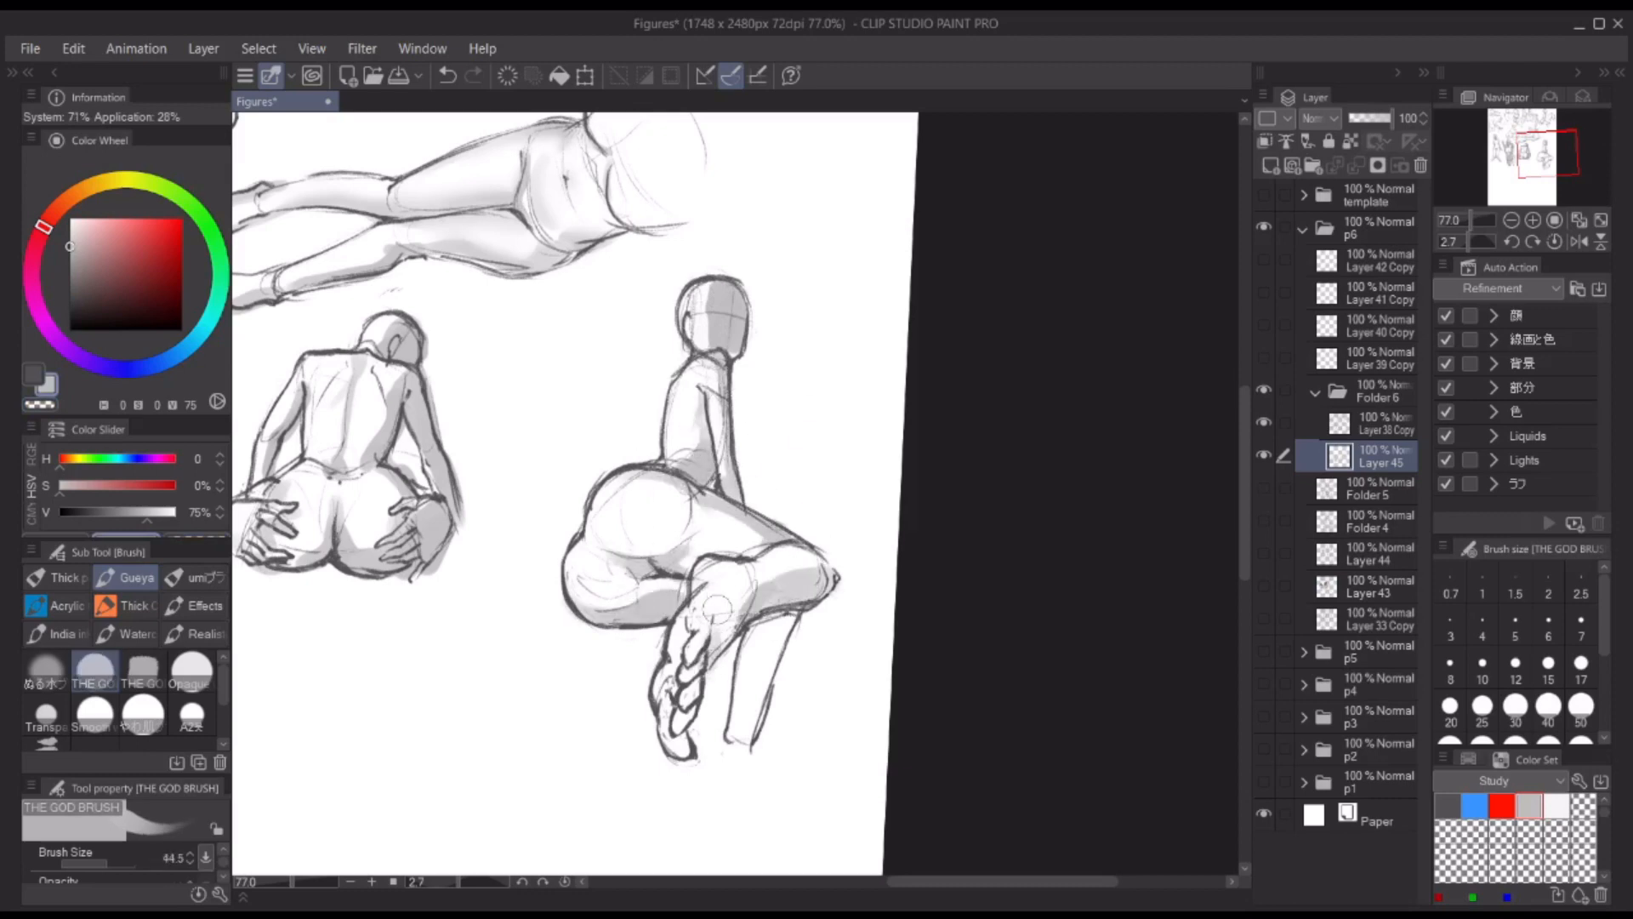
Step: Fill the grey shadow over the seated figure's folded lower leg and foot, redoing unsatisfactory strokes
left_click_drag(756, 597, 712, 646)
key("[")
key("ctrl+z")
key("[")
left_click_drag(762, 580, 726, 588)
key("ctrl+z")
mouse_move(752, 573)
left_mouse_down()
mouse_move(699, 616)
mouse_move(712, 677)
mouse_move(686, 713)
left_mouse_up()
key("c")
key("c")
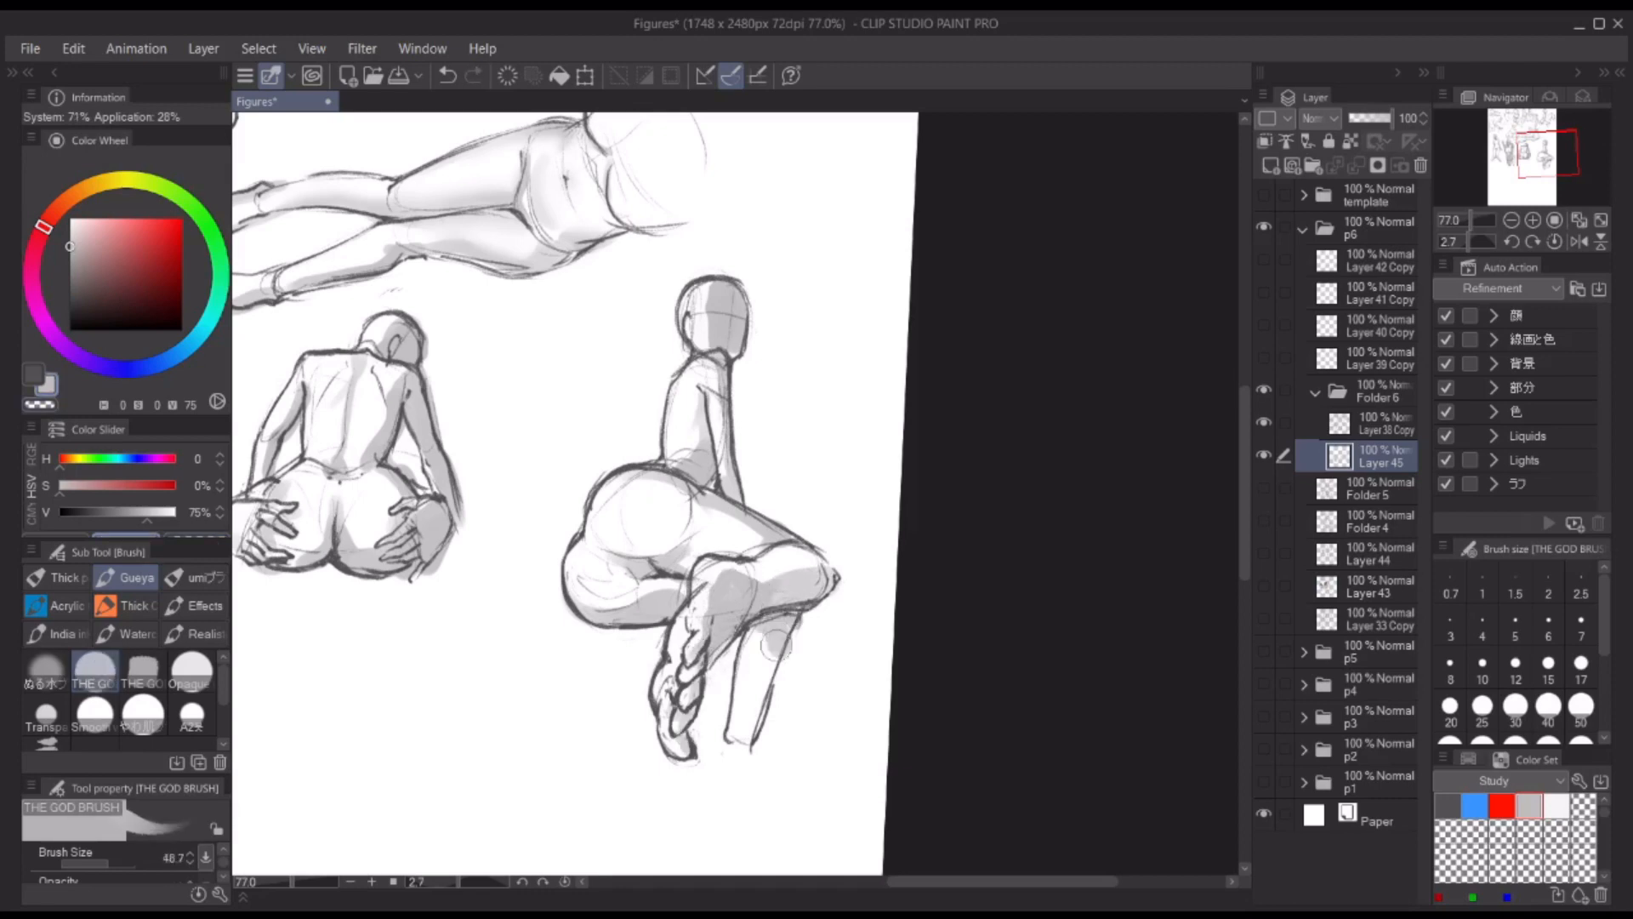
Step: Soften the shading on the seated figure's second lower leg, hip and thigh, alternating between Blur and brush strokes
key("j")
left_click_drag(769, 646, 769, 678)
key("b")
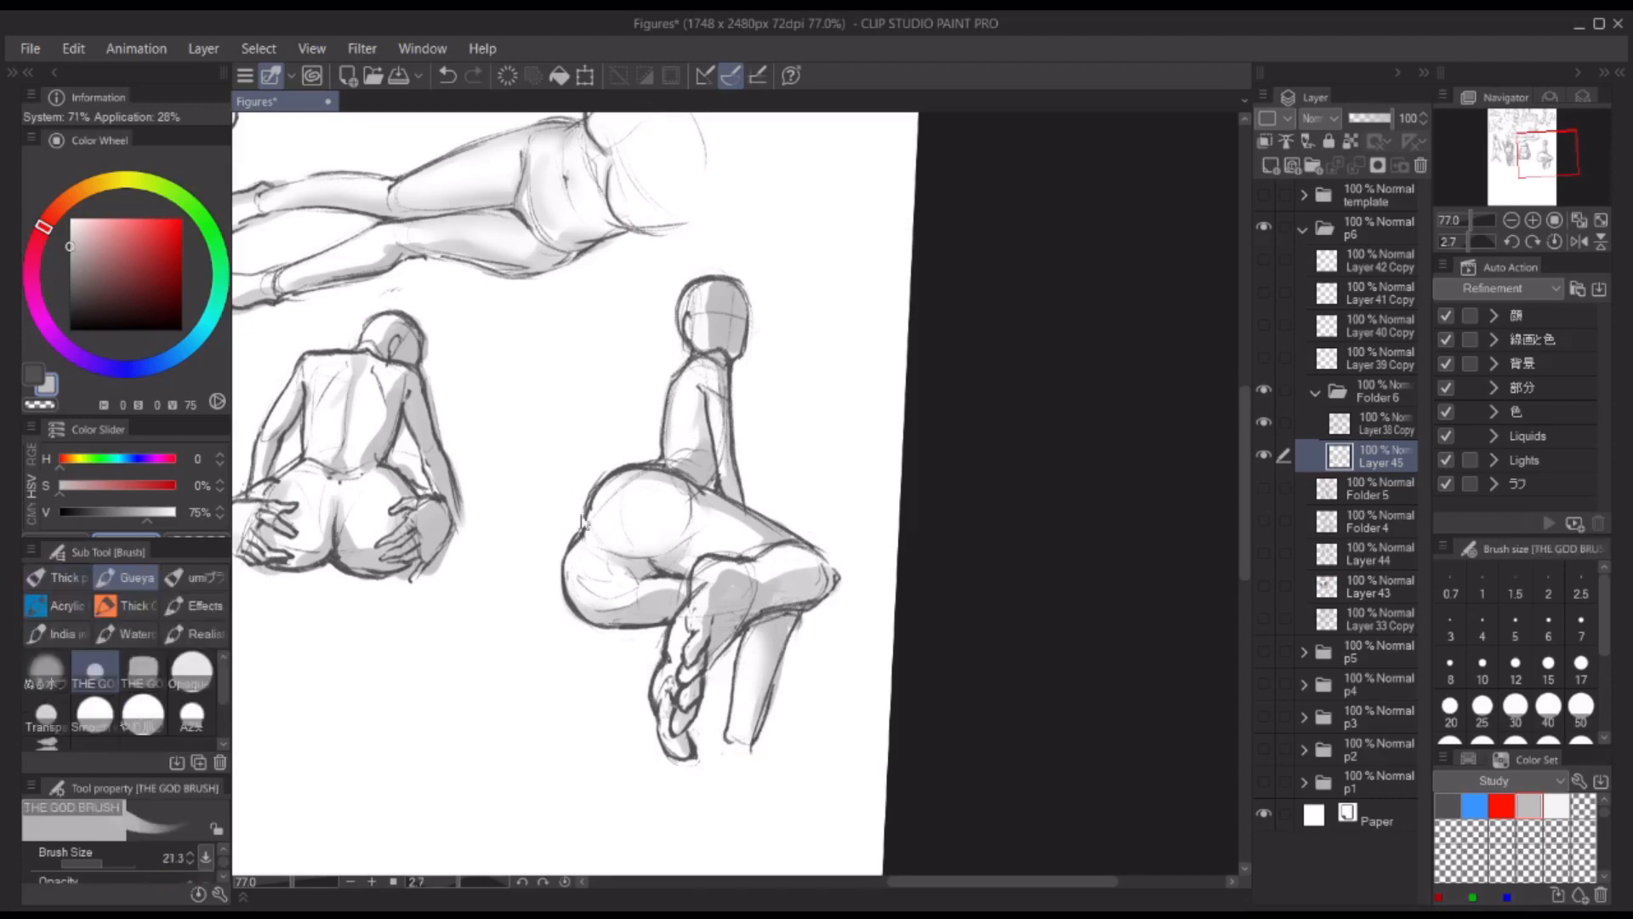
left_click_drag(616, 497, 598, 550)
key("j")
key("b")
mouse_move(732, 476)
left_mouse_down()
mouse_move(885, 510)
mouse_move(920, 544)
left_mouse_up()
key("j")
key("b")
key("j")
key("b")
key("j")
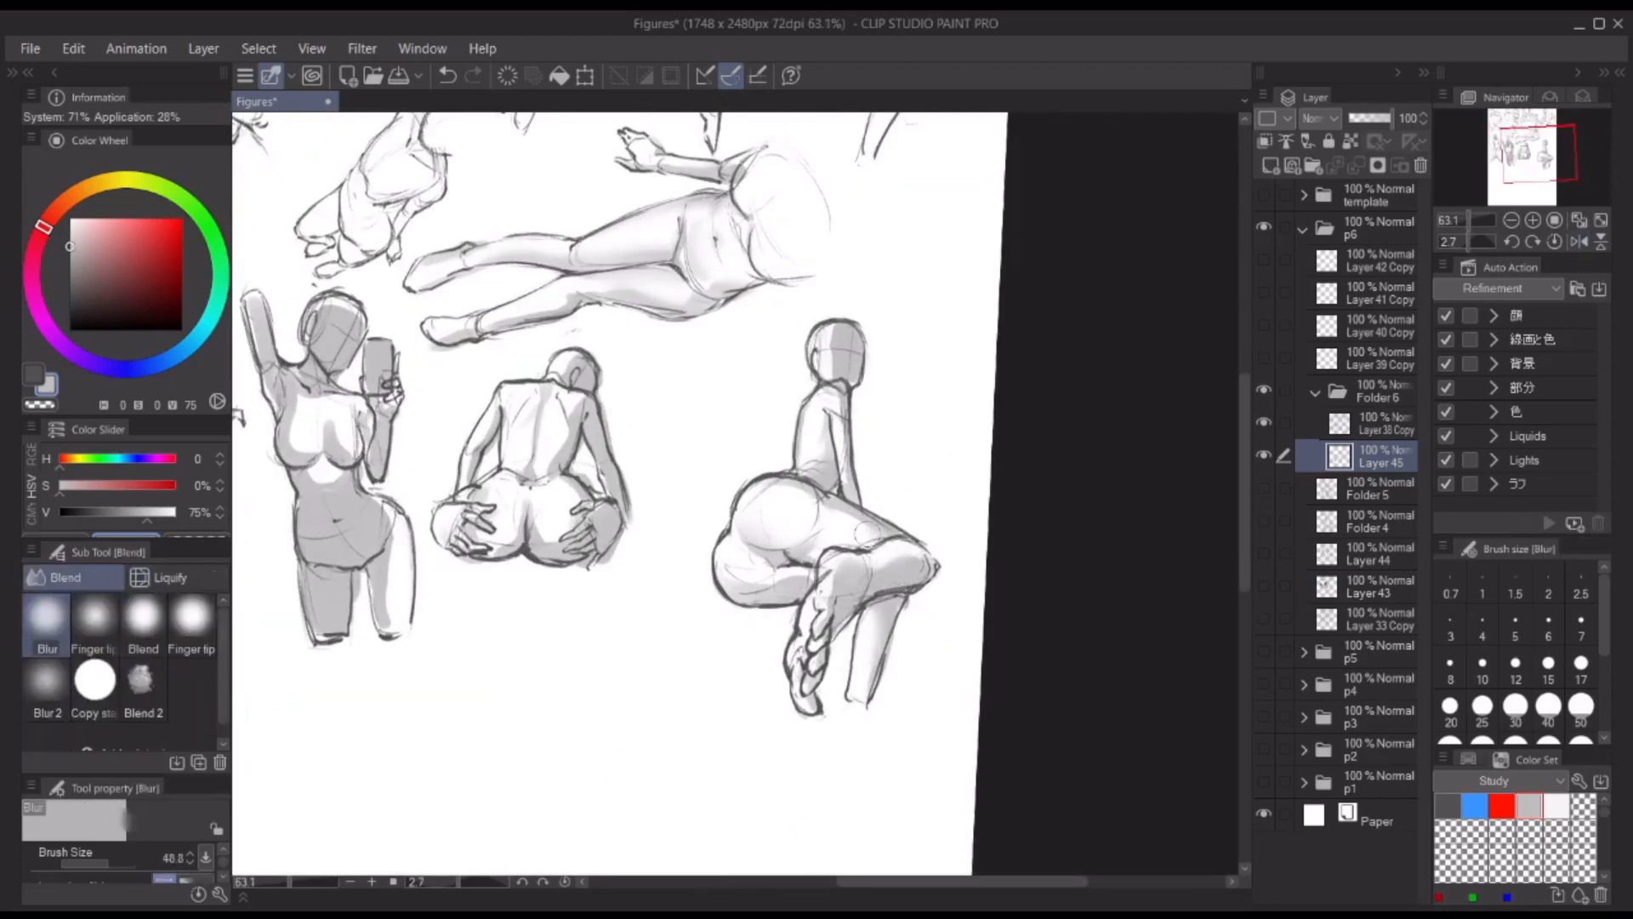
Step: Add and blend more grey shading across the seated figure's folded leg and knee
key("b")
left_click_drag(821, 598, 919, 598)
key("j")
key("b")
mouse_move(814, 733)
left_mouse_down()
mouse_move(808, 630)
mouse_move(698, 628)
left_mouse_up()
key("h")
key("h")
Step: Lasso the whole seated figure in Folder 6 and move it closer to the back-view figure
left_click(1379, 391)
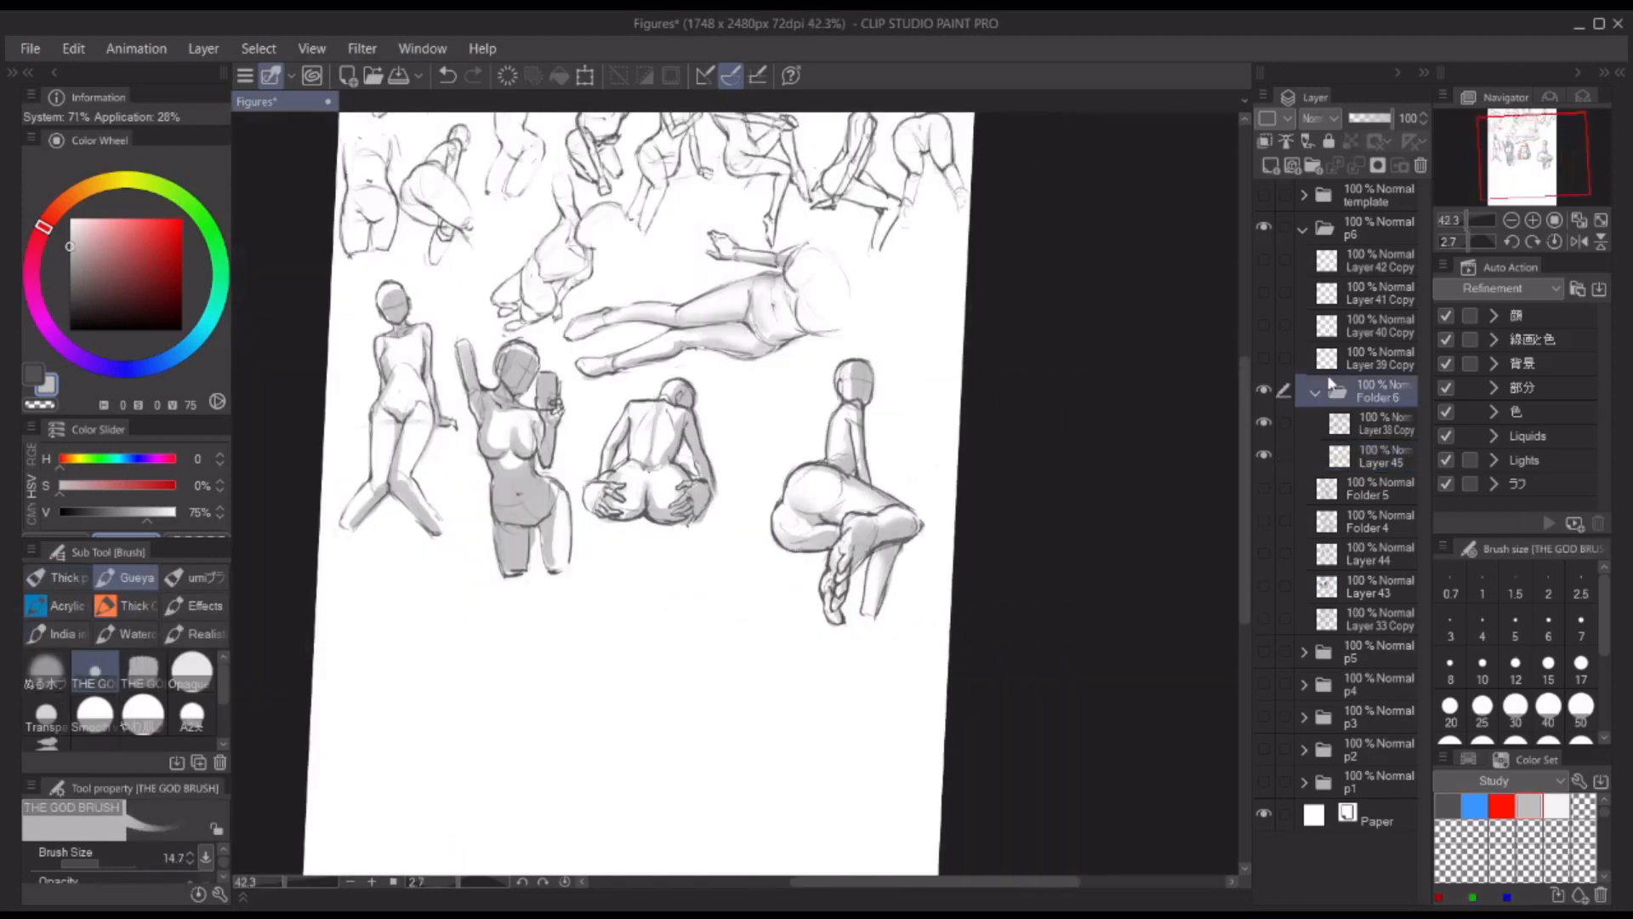
key("m")
left_click_drag(854, 341, 857, 364)
key("ctrl+t")
left_click_drag(851, 487, 875, 442)
left_click(768, 691)
key("ctrl+d")
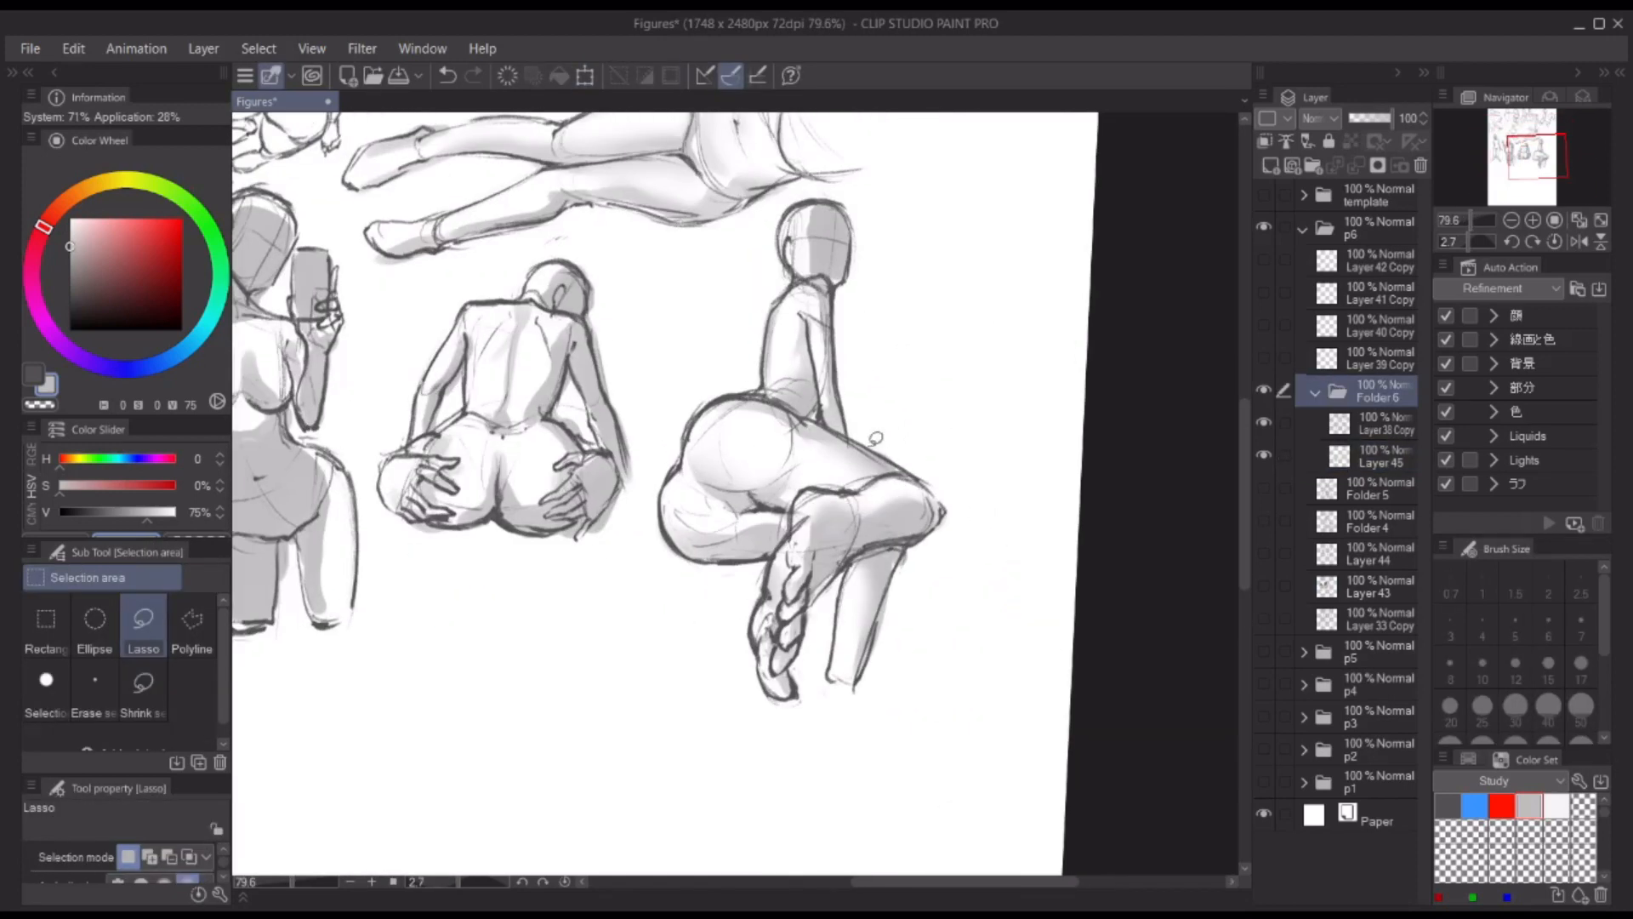
Step: Clean up the seated figure's folded-leg and ankle lines on Layer 38 Copy with erasing and SU-Cream Pencil strokes
left_click(1382, 423)
key("p")
mouse_move(791, 583)
left_mouse_down()
mouse_move(770, 583)
mouse_move(854, 583)
left_mouse_up()
key("c")
left_click_drag(780, 542, 813, 497)
key("c")
key("c")
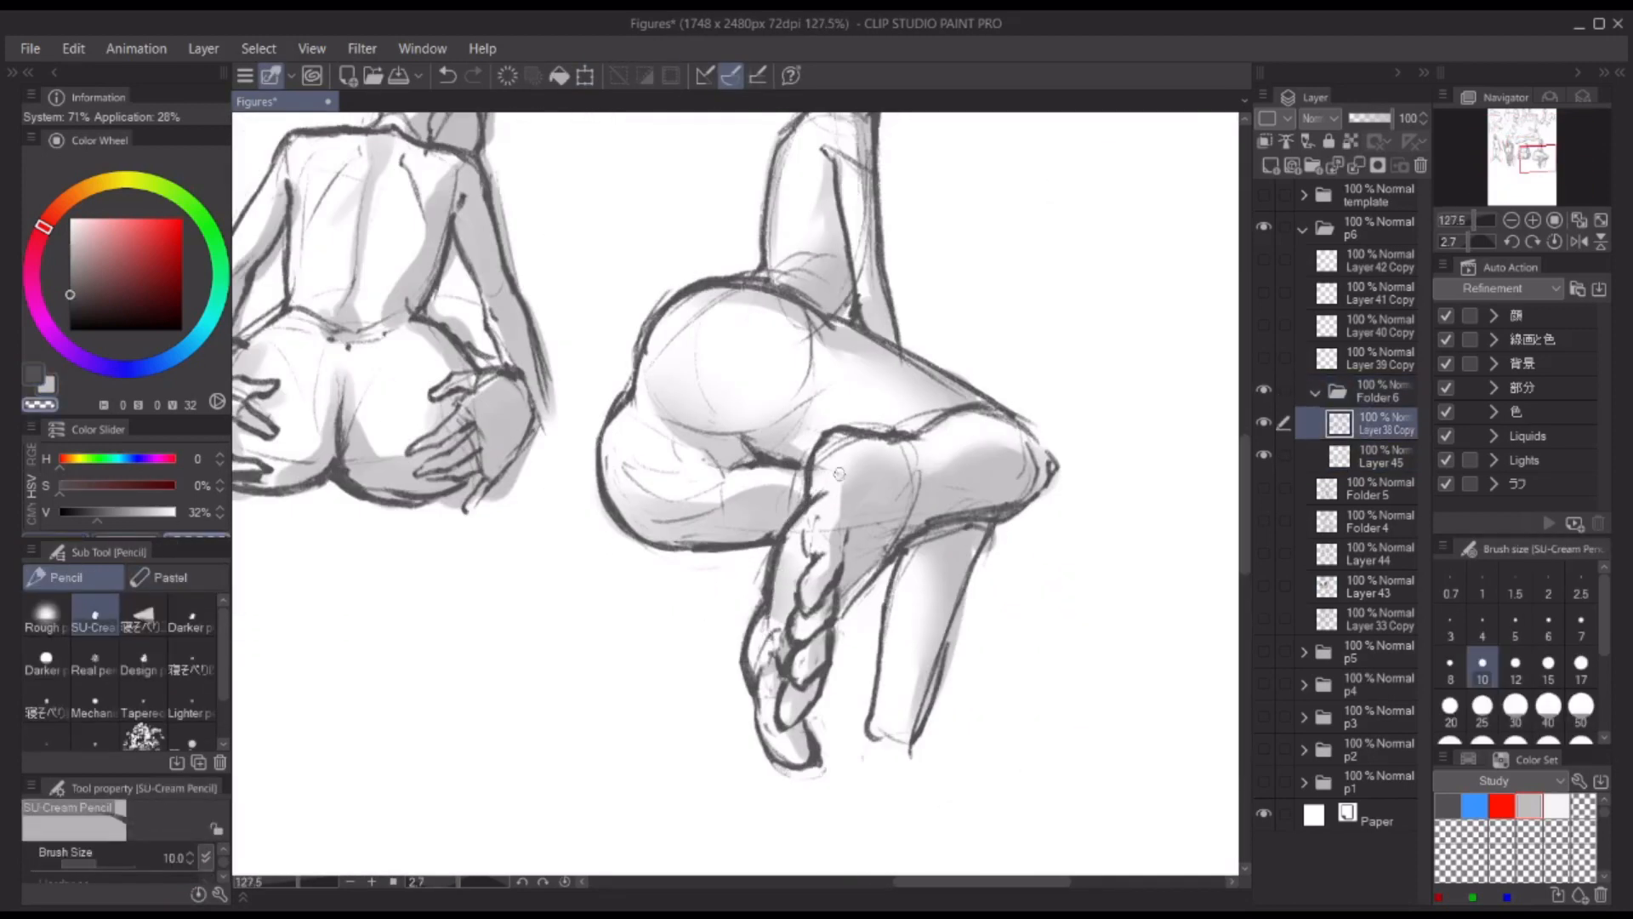
key("c")
left_click_drag(899, 440, 829, 435)
left_click_drag(878, 570, 835, 620)
Step: Deepen the grey shading on the seated figure's foot, folded calf and upper body on Layer 45
left_click(1339, 453)
key("b")
key("x")
left_click_drag(793, 545, 762, 672)
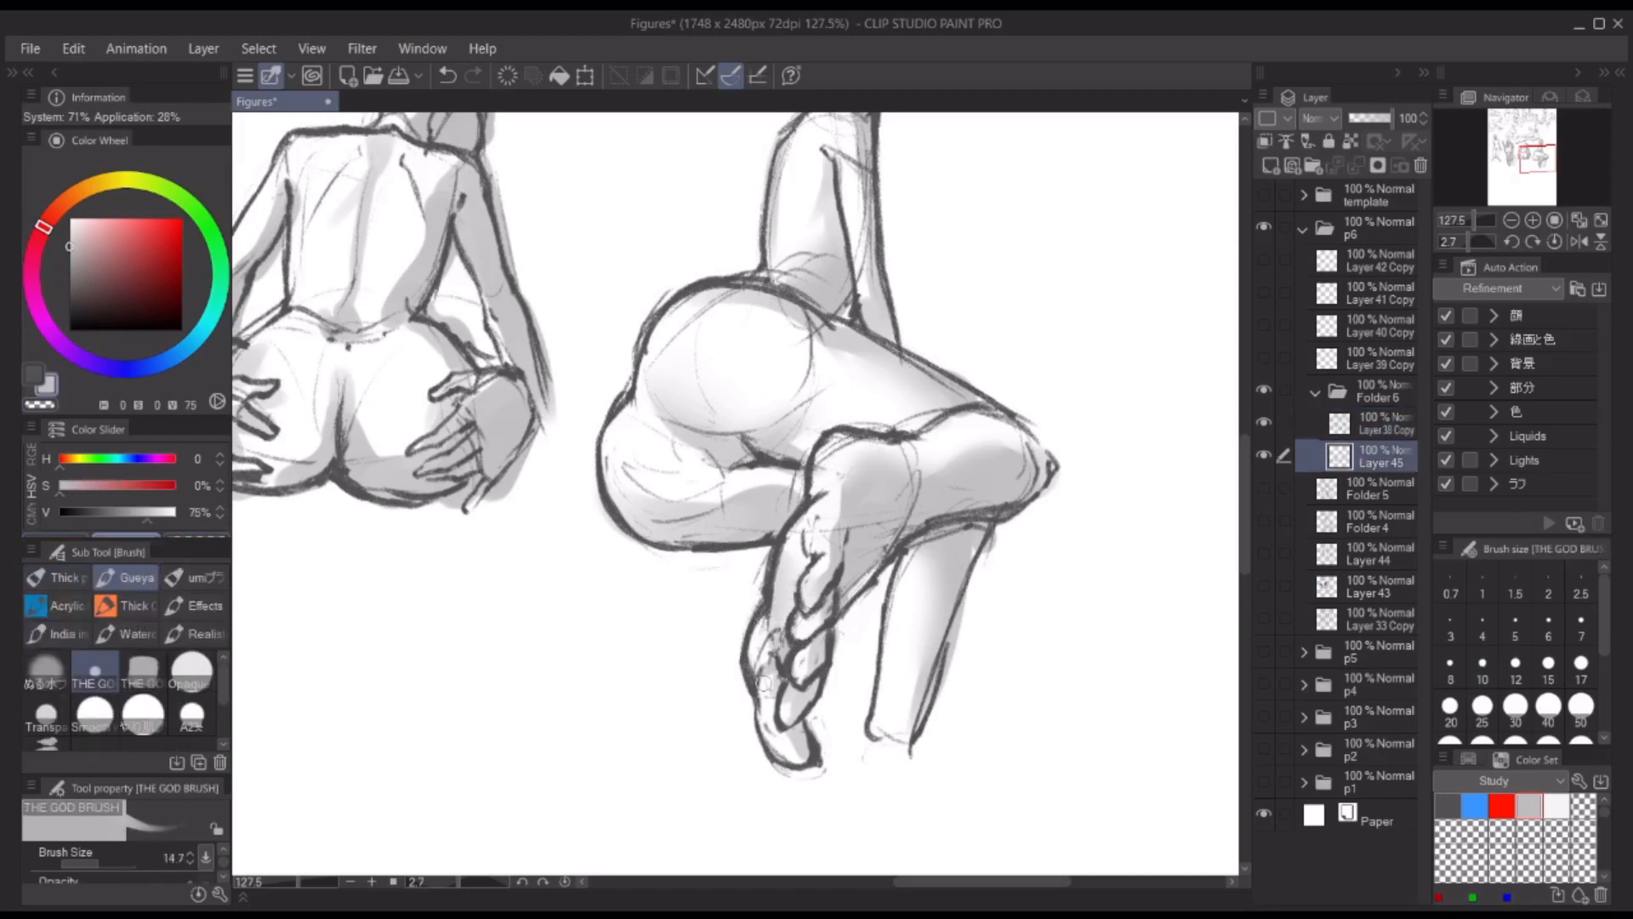
left_click_drag(833, 448, 791, 578)
mouse_move(818, 521)
left_mouse_down()
mouse_move(821, 587)
mouse_move(859, 511)
mouse_move(816, 476)
left_mouse_up()
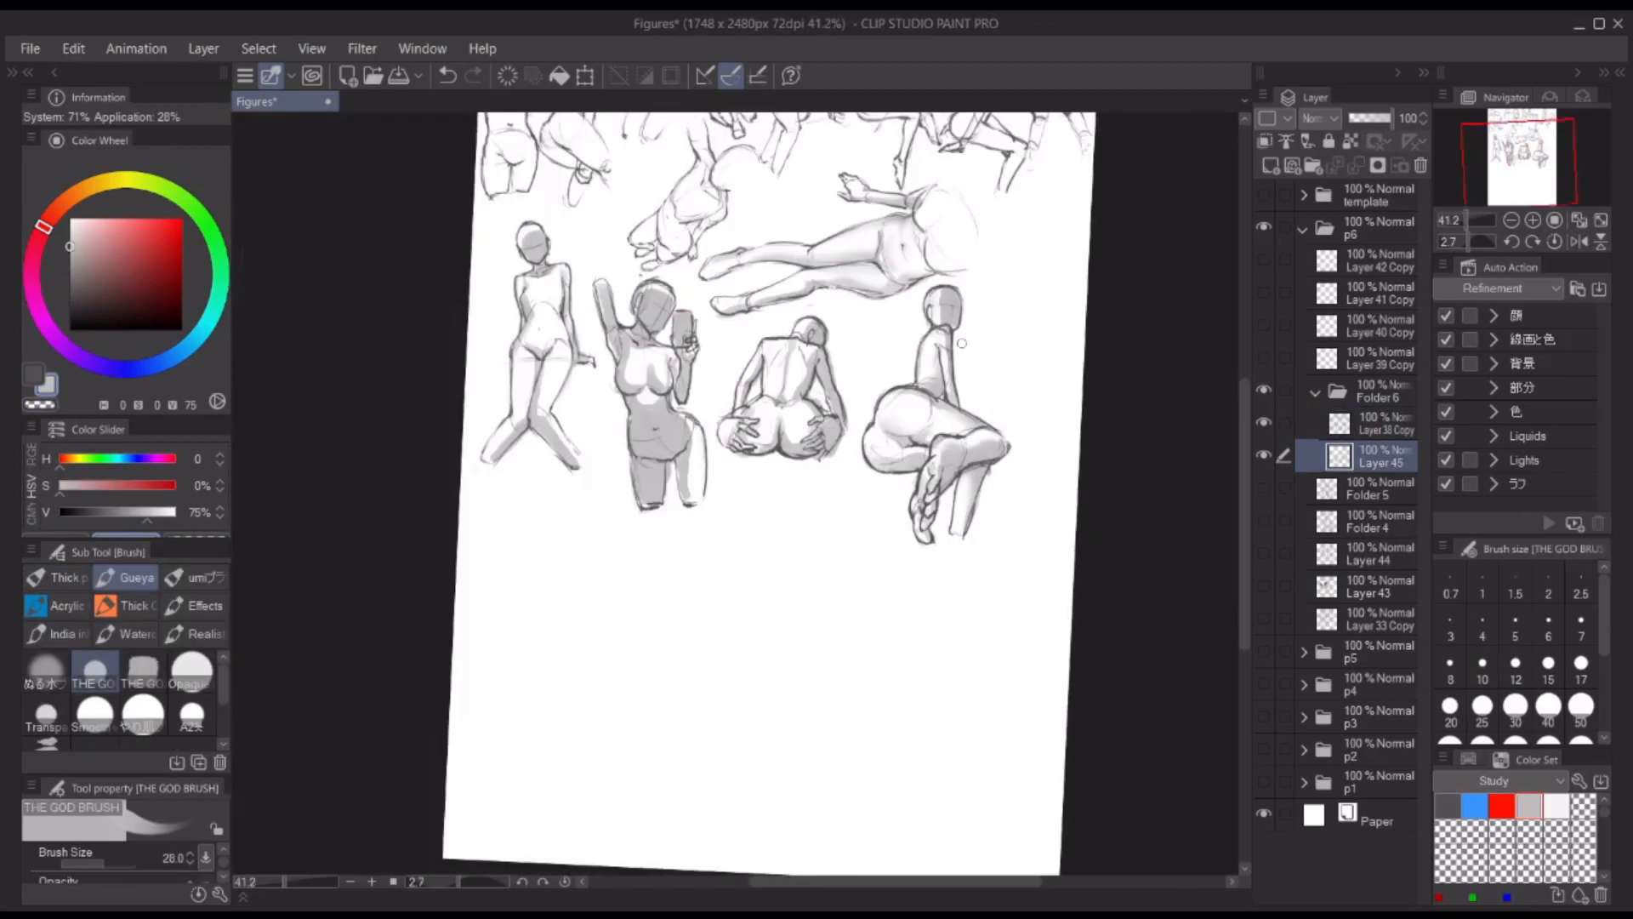
mouse_move(963, 343)
left_mouse_down()
mouse_move(910, 357)
mouse_move(953, 365)
left_mouse_up()
left_click_drag(1088, 410, 999, 516, "shift")
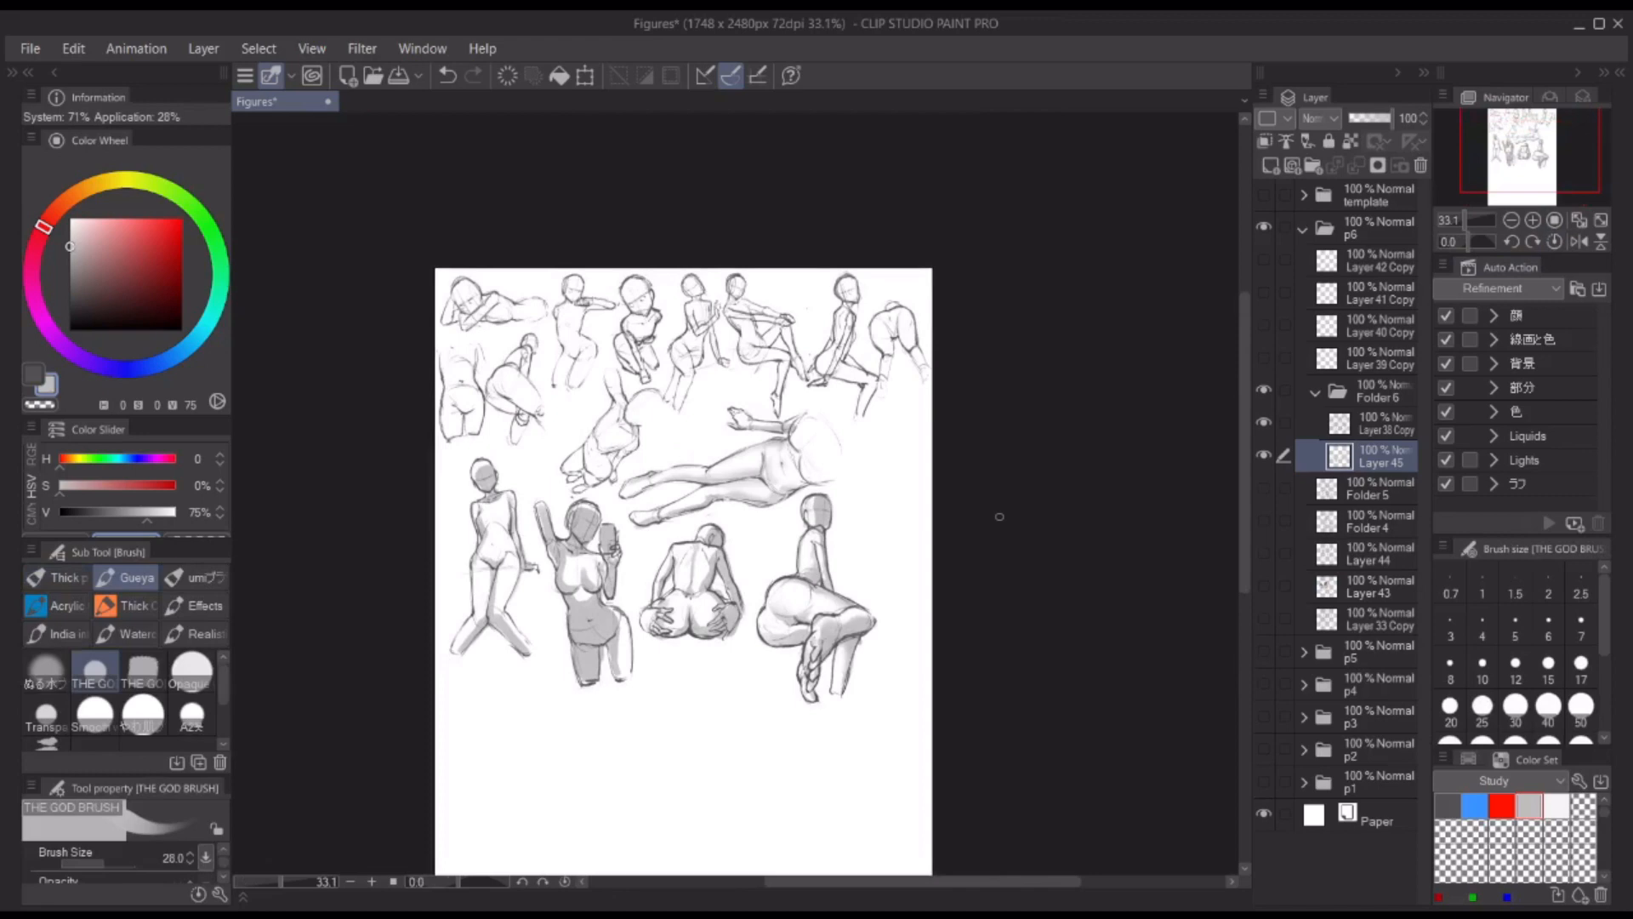